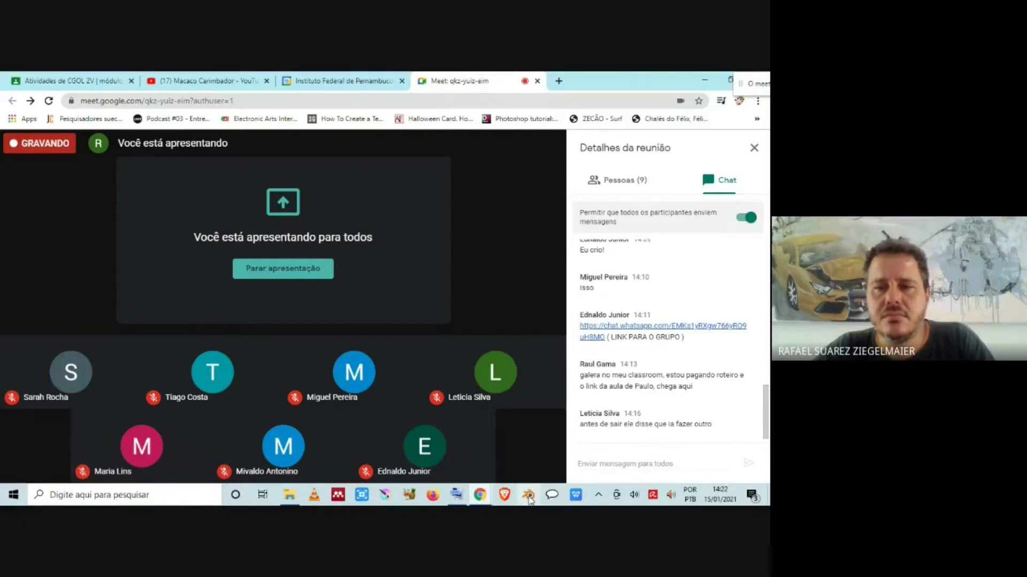
Launch Blender with the default scene, dismiss the splash screen and enlarge the timeline below the viewport
{"action": "left_click", "coordinate": [527, 496]}
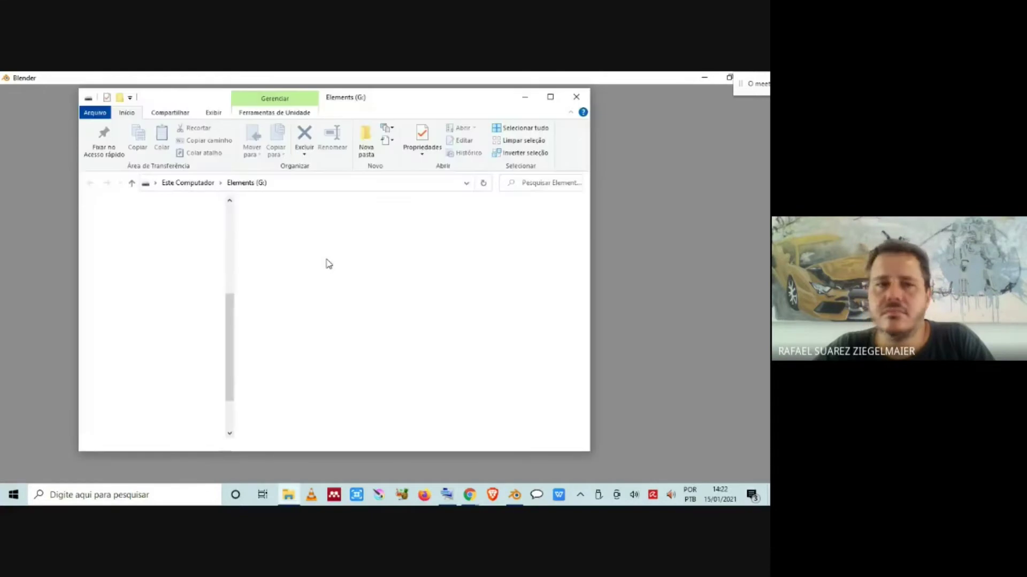
{"action": "left_click", "coordinate": [524, 100]}
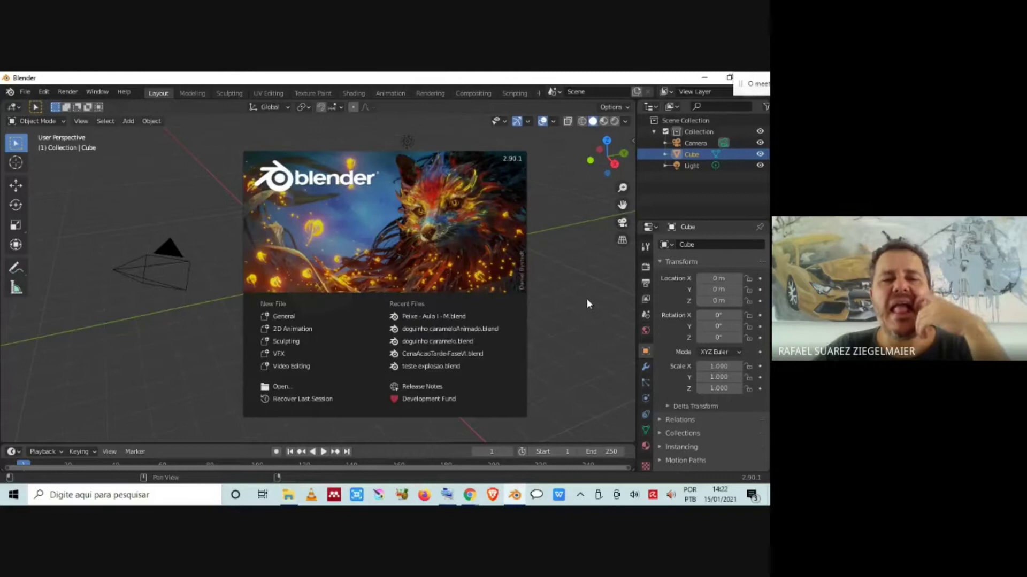
{"action": "left_click", "coordinate": [586, 298]}
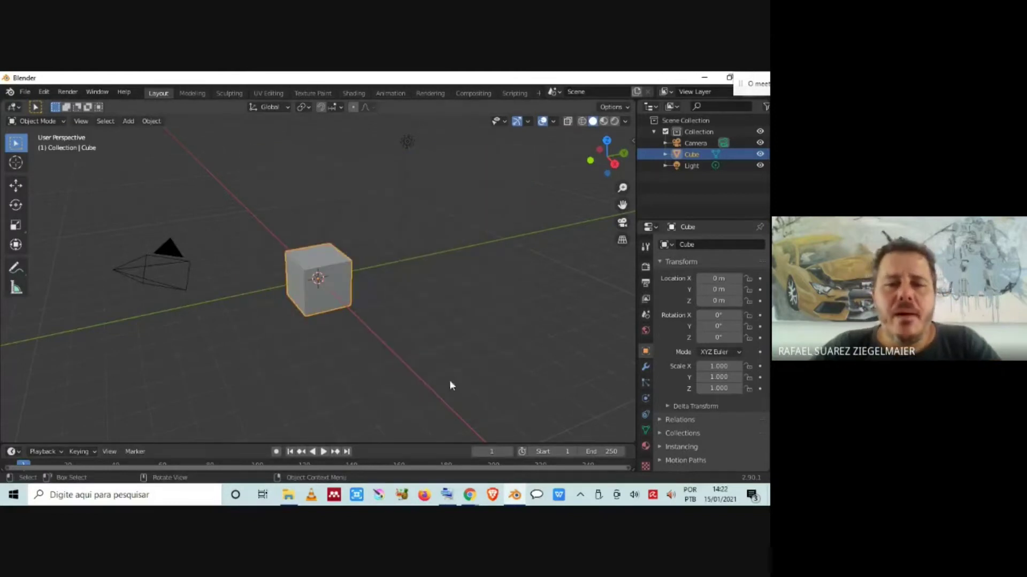
{"action": "left_click_drag", "start_coordinate": [359, 444], "coordinate": [367, 419]}
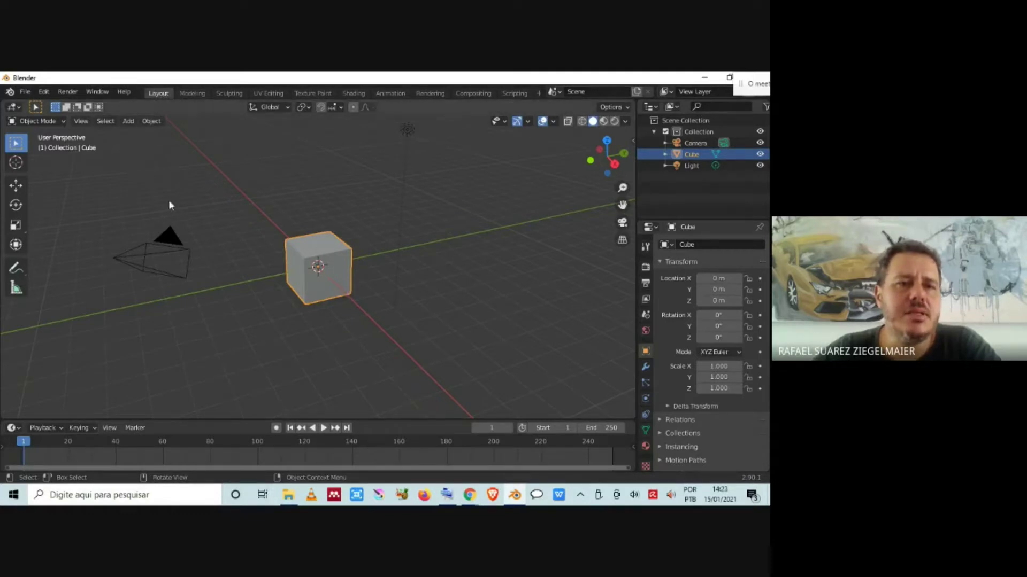
Look through the Modeling, Sculpting, UV Editing, Texture Paint and Shading workspaces and open the Animation workspace
{"action": "left_click", "coordinate": [193, 93]}
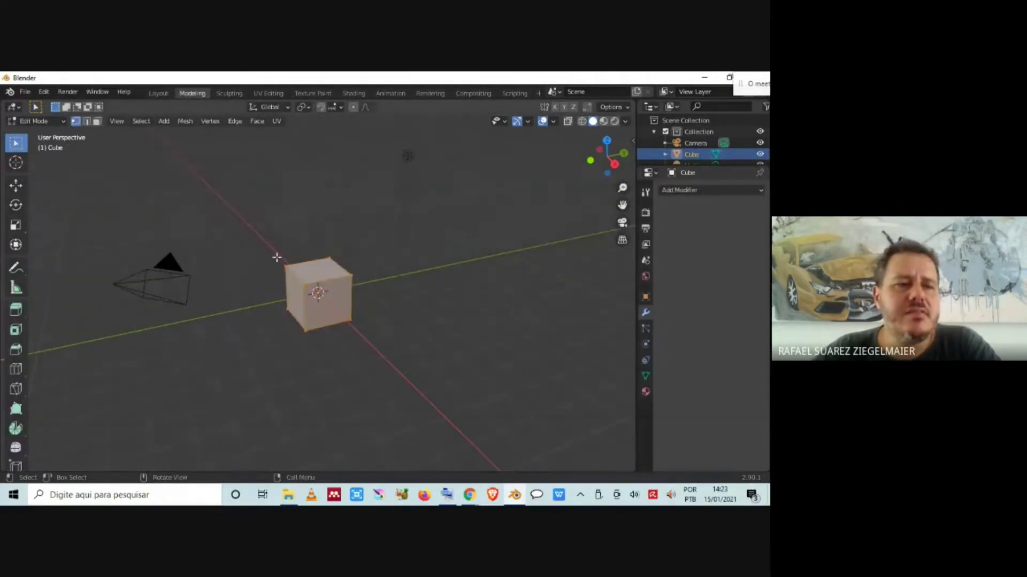
{"action": "left_click", "coordinate": [227, 93]}
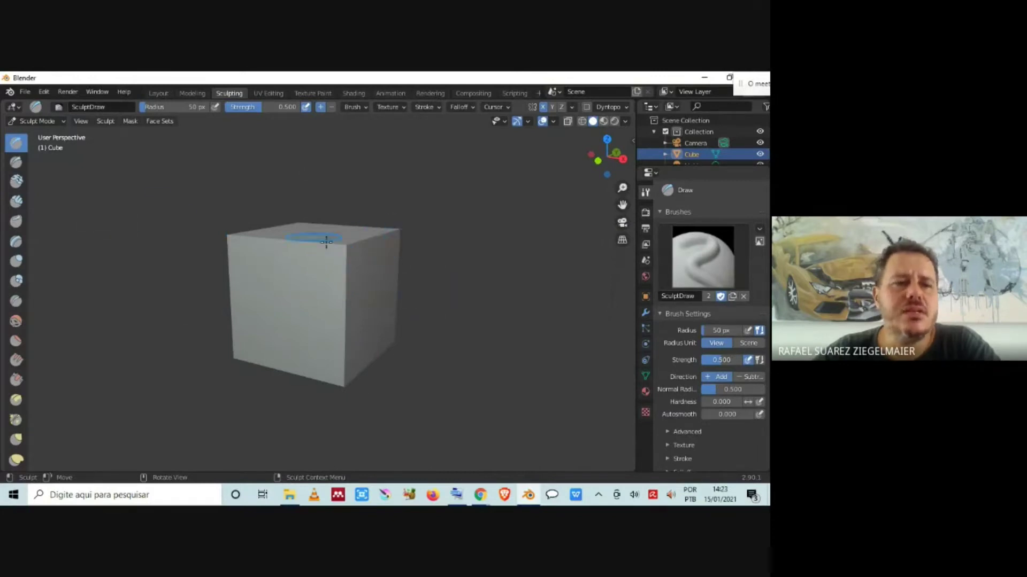
{"action": "left_click", "coordinate": [270, 93]}
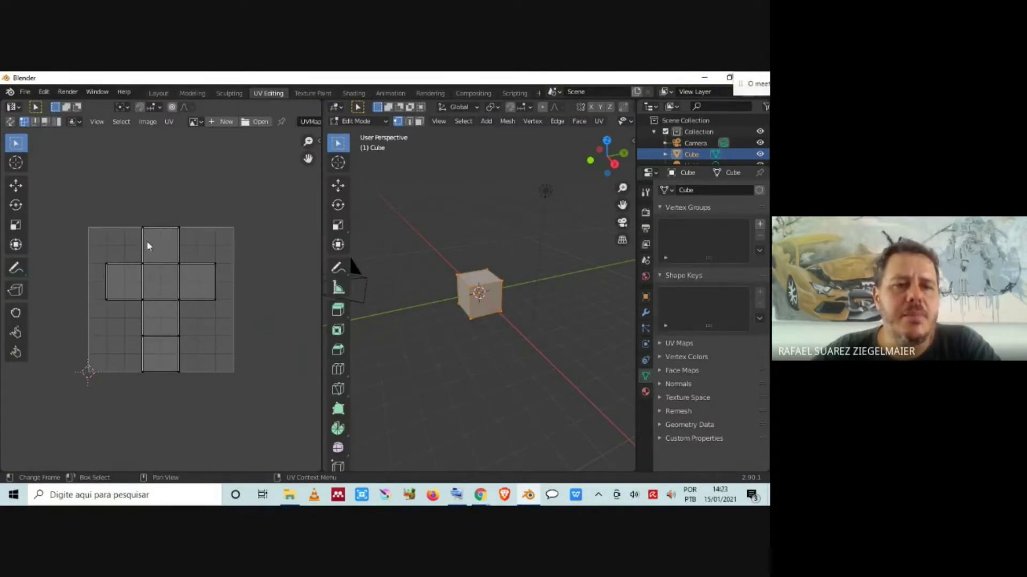
{"action": "left_click", "coordinate": [319, 94]}
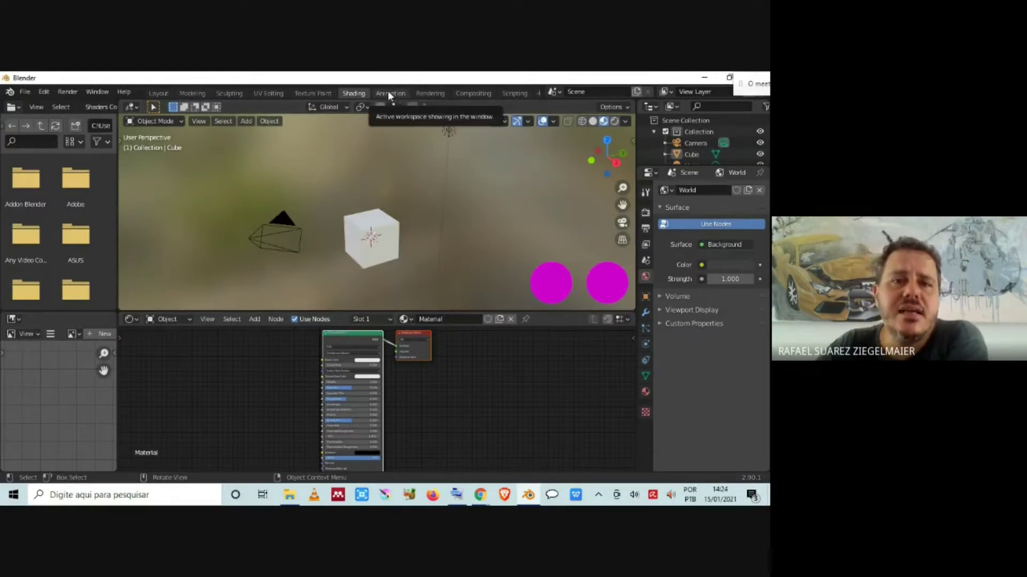
{"action": "left_click", "coordinate": [389, 94]}
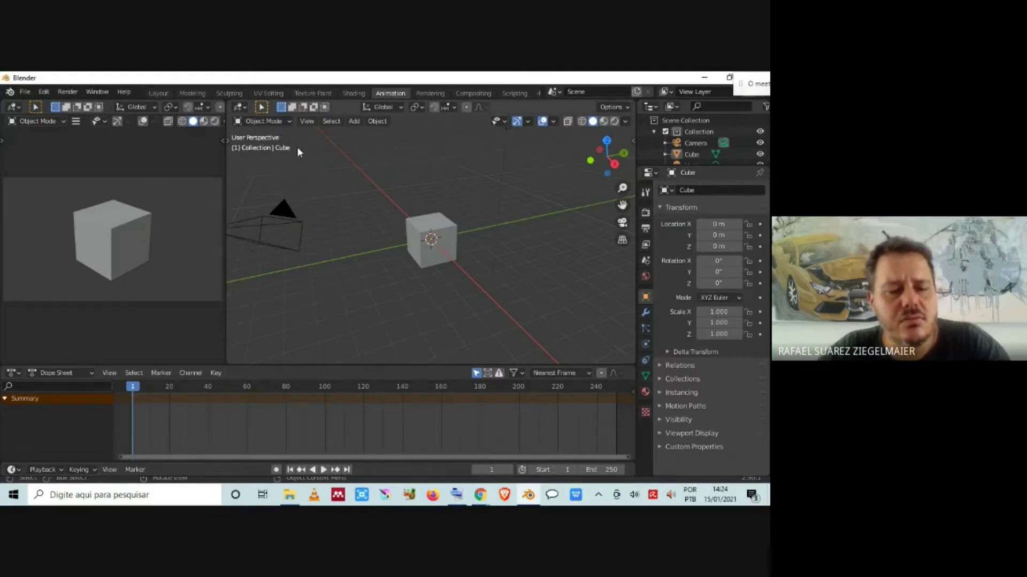
Switch to the Google Meet call, admit the waiting participant and return to Blender
{"action": "key", "text": "alt+Tab"}
{"action": "key", "text": "alt+Tab"}
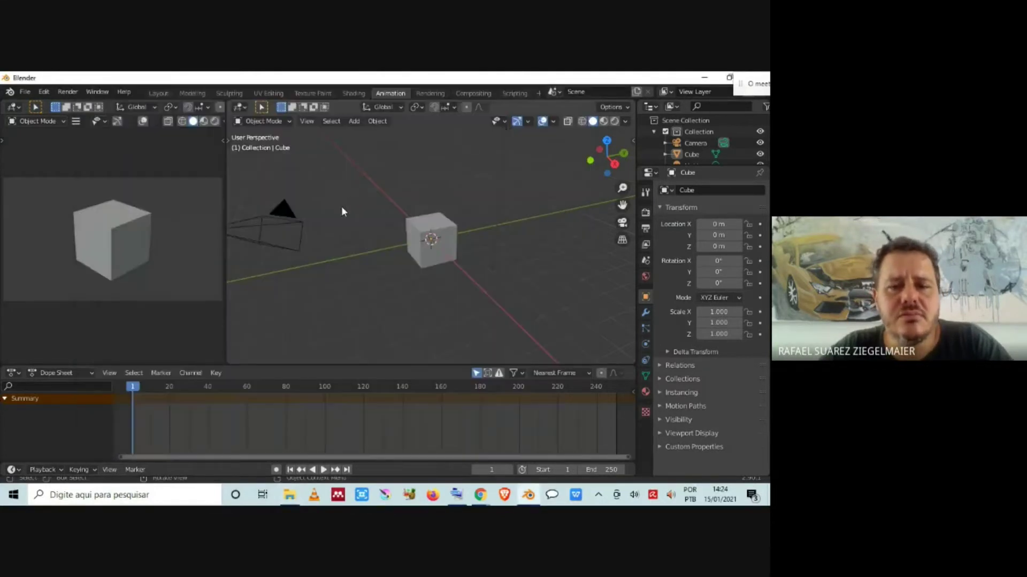
{"action": "left_click", "coordinate": [526, 496]}
{"action": "left_click", "coordinate": [527, 496]}
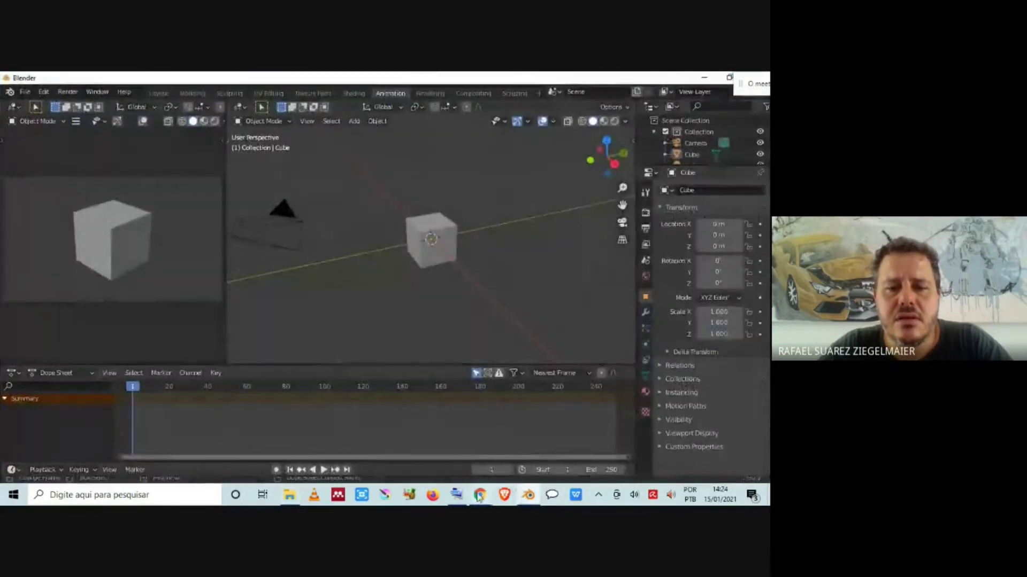
{"action": "mouse_move", "coordinate": [484, 496]}
{"action": "left_click", "coordinate": [436, 444]}
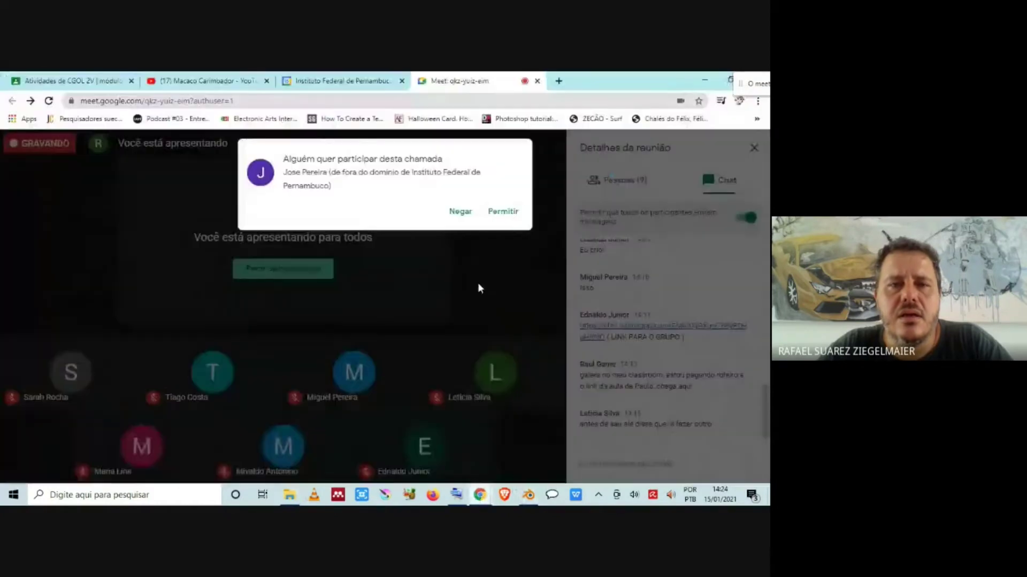
{"action": "left_click", "coordinate": [501, 213]}
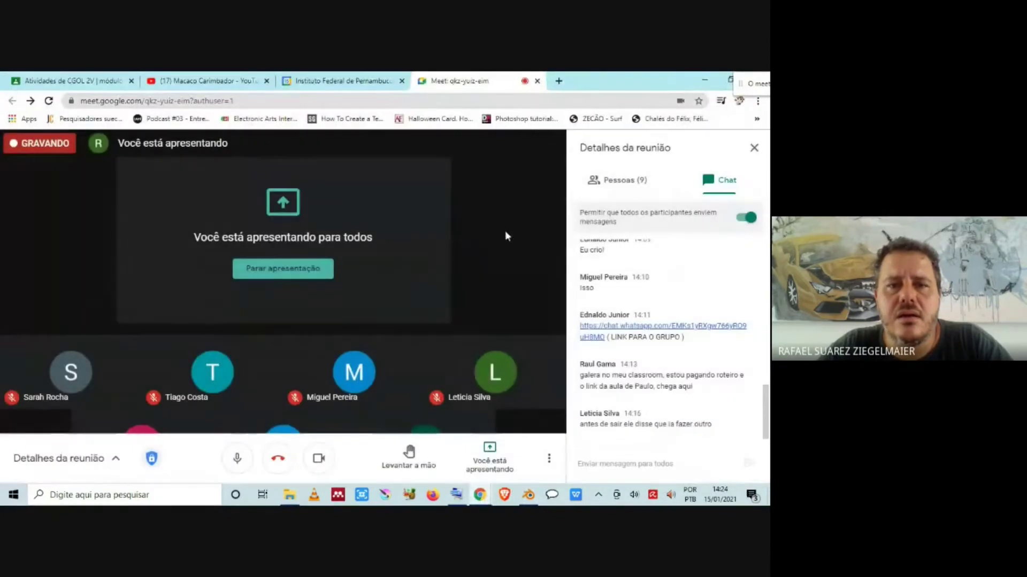
{"action": "left_click", "coordinate": [529, 497]}
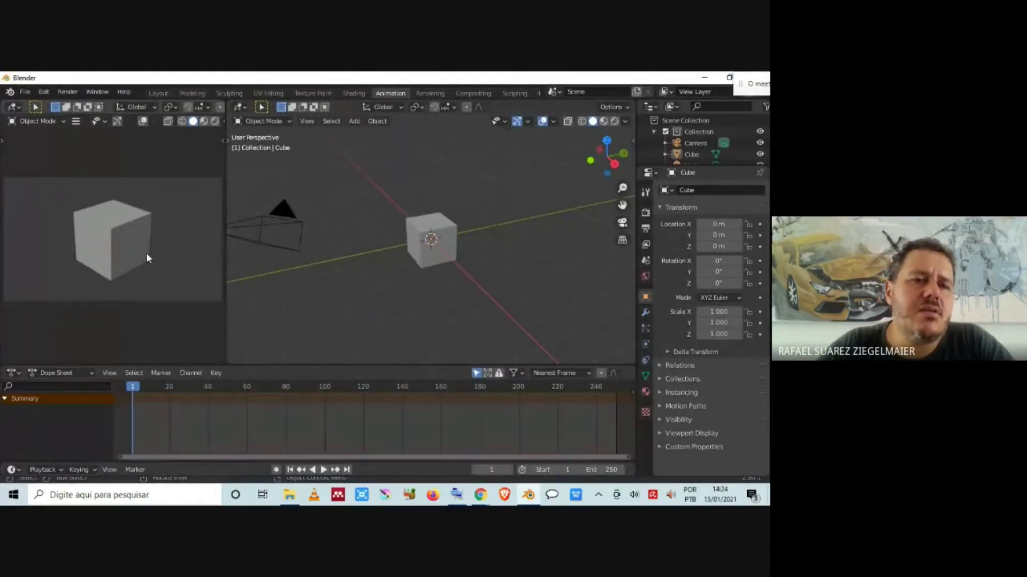
Turn the camera-view area into a Dope Sheet, split off its lower half and make that half a Graph Editor
{"action": "left_click", "coordinate": [13, 107]}
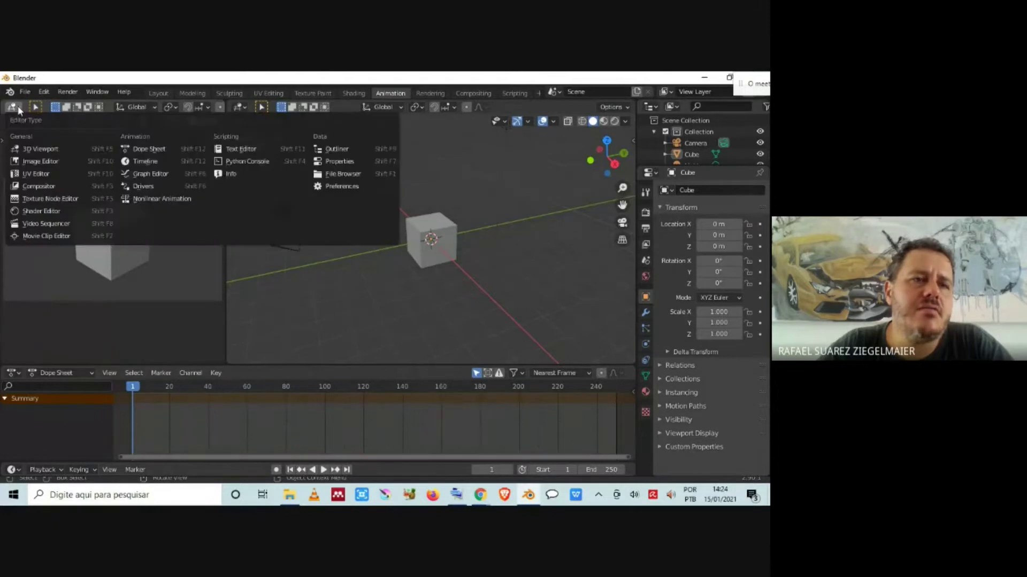
{"action": "left_click", "coordinate": [153, 150]}
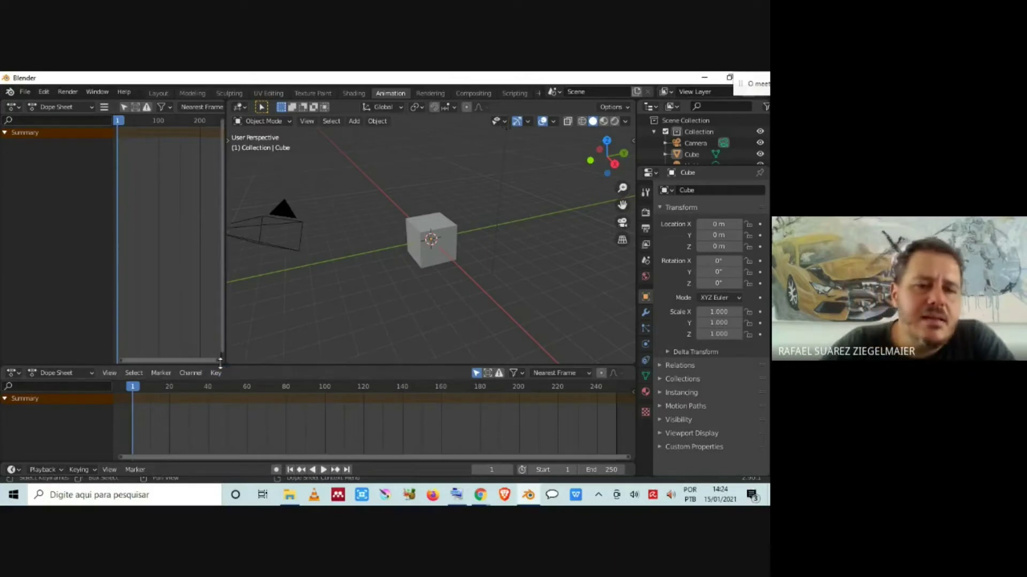
{"action": "left_click_drag", "start_coordinate": [224, 363], "coordinate": [200, 237]}
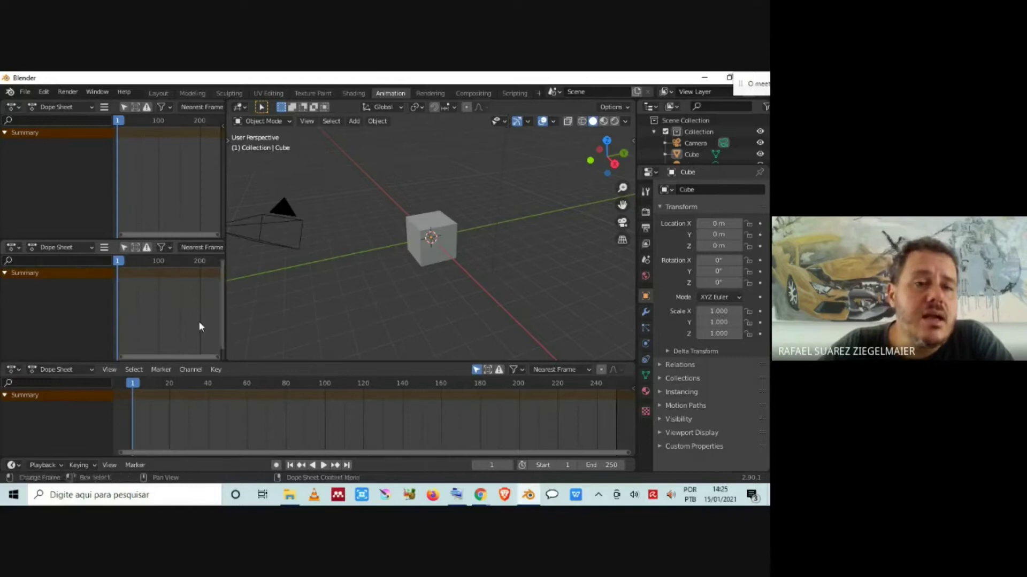
{"action": "left_click", "coordinate": [13, 247]}
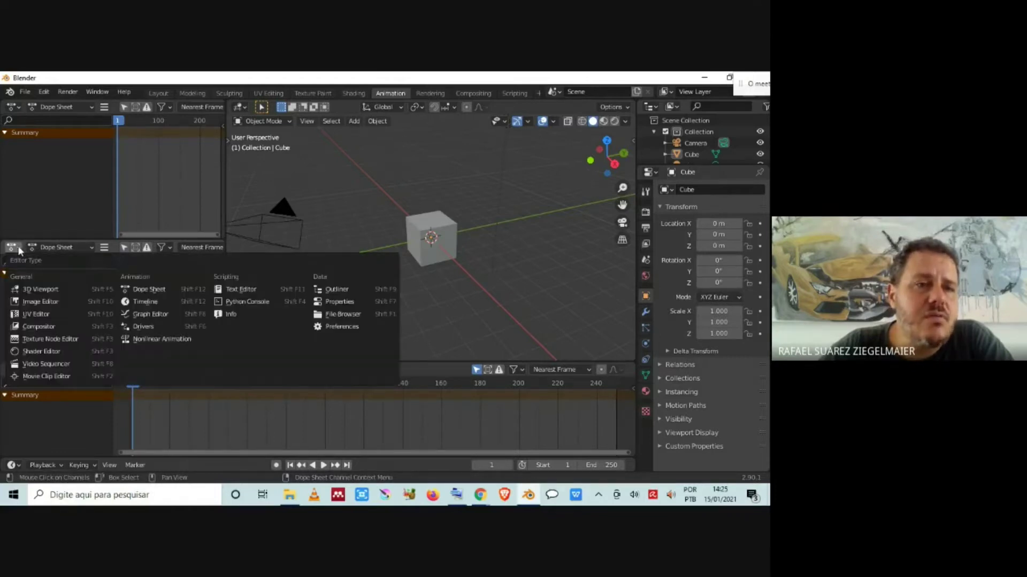
{"action": "left_click", "coordinate": [149, 316]}
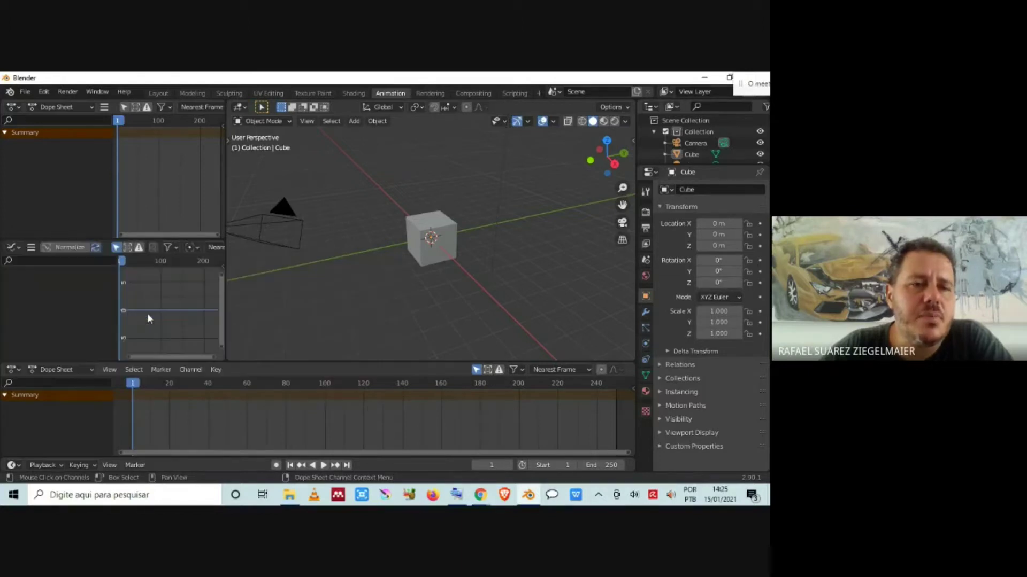
Resize the Animation layout, narrowing the Dope Sheet and Graph Editor column and its channel lists, and adjust the editor heights
{"action": "left_click_drag", "start_coordinate": [280, 360], "coordinate": [278, 403]}
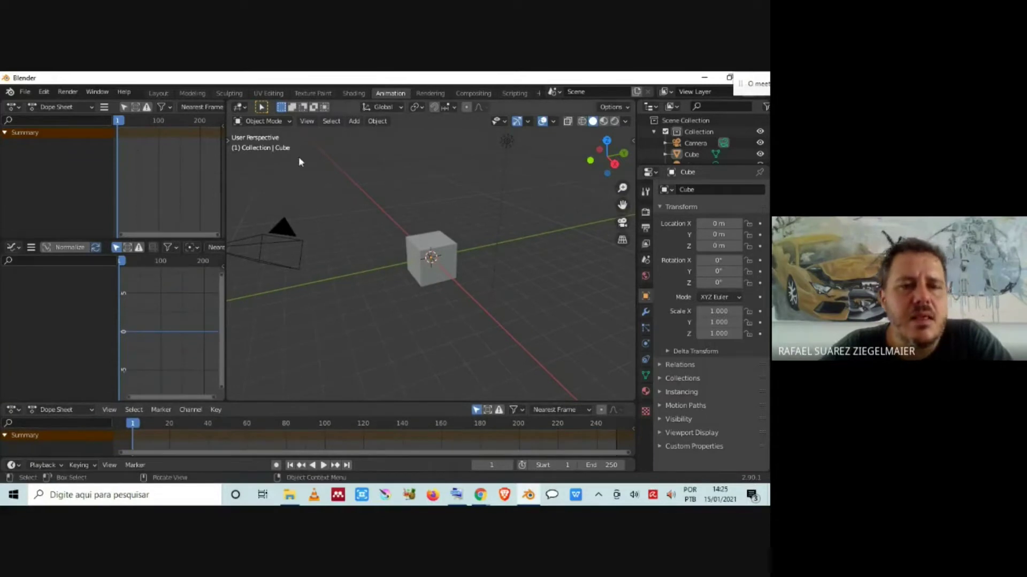
{"action": "left_click_drag", "start_coordinate": [226, 269], "coordinate": [194, 275]}
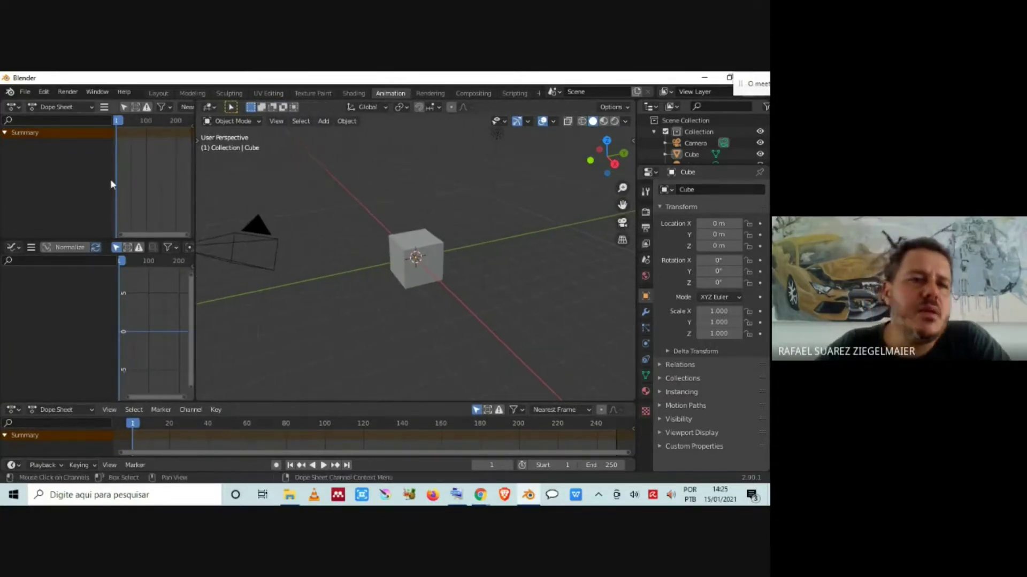
{"action": "left_click_drag", "start_coordinate": [111, 182], "coordinate": [81, 185]}
{"action": "left_click_drag", "start_coordinate": [115, 293], "coordinate": [80, 292]}
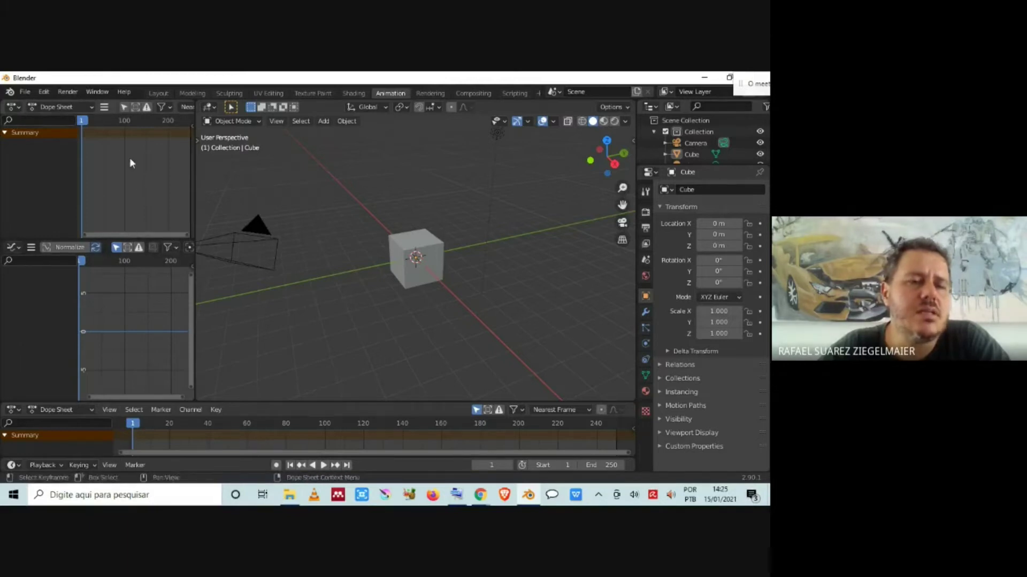
{"action": "left_click_drag", "start_coordinate": [94, 240], "coordinate": [87, 285]}
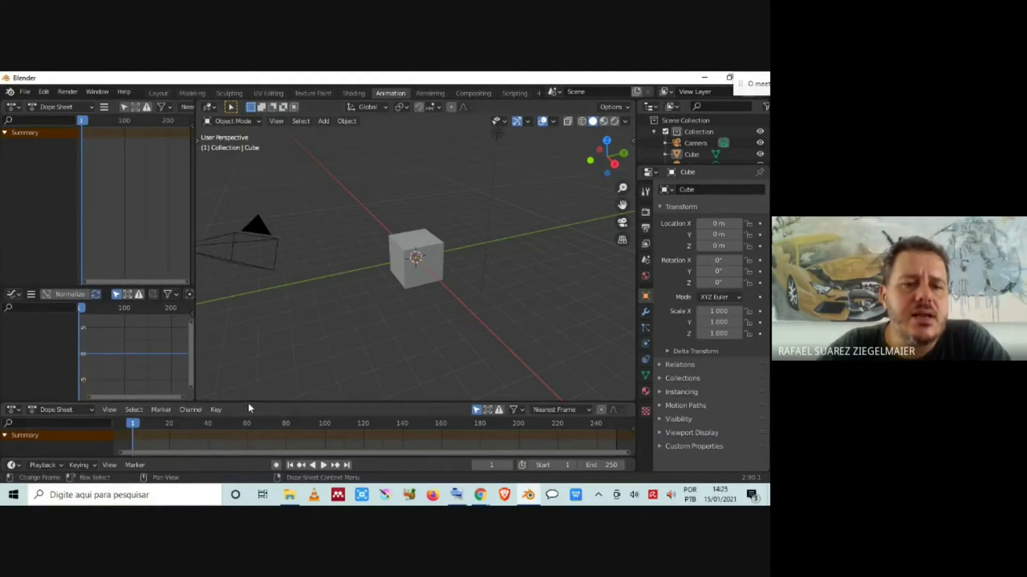
{"action": "left_click_drag", "start_coordinate": [248, 402], "coordinate": [247, 364]}
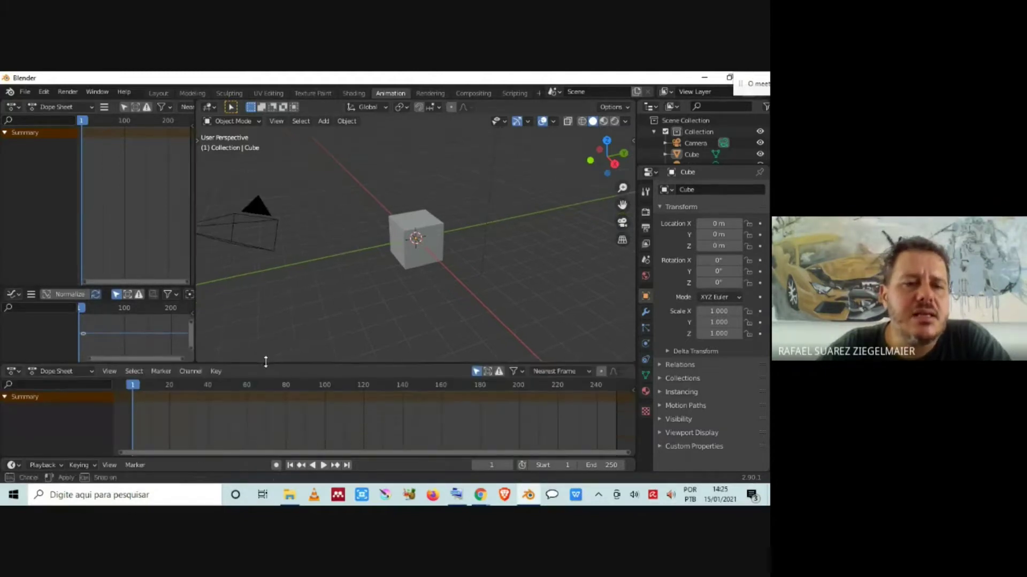
Reduce the height of the wide Dope Sheet below the viewport and delete the default cube from the scene
{"action": "left_click", "coordinate": [435, 221]}
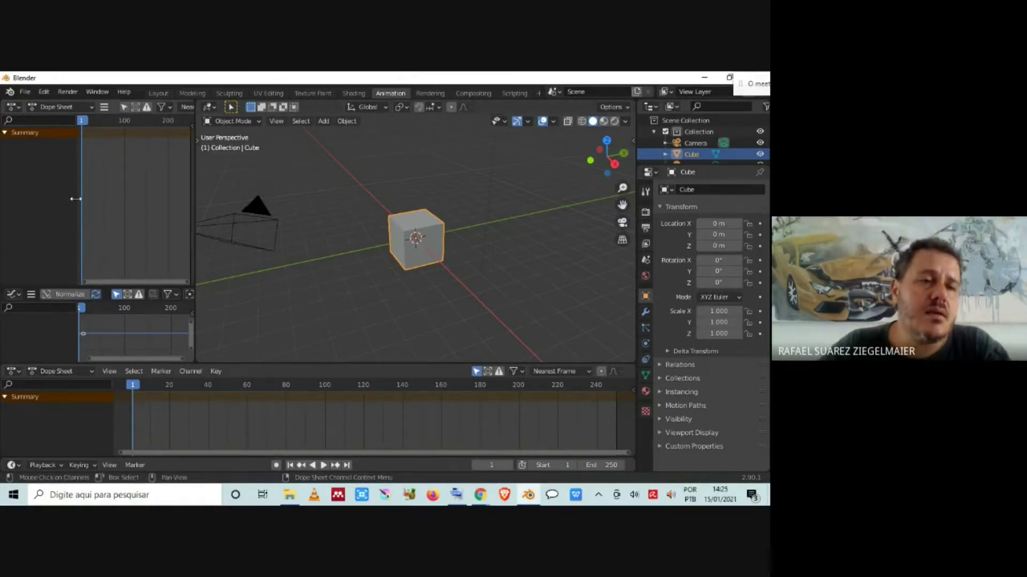
{"action": "left_click_drag", "start_coordinate": [272, 364], "coordinate": [274, 398]}
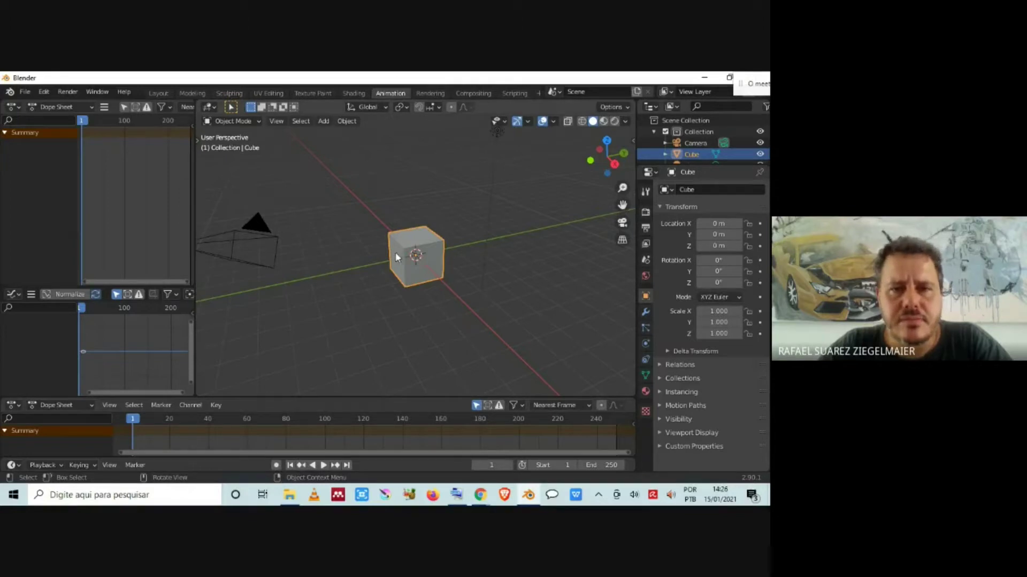
{"action": "middle_click_drag", "start_coordinate": [396, 252], "coordinate": [428, 266]}
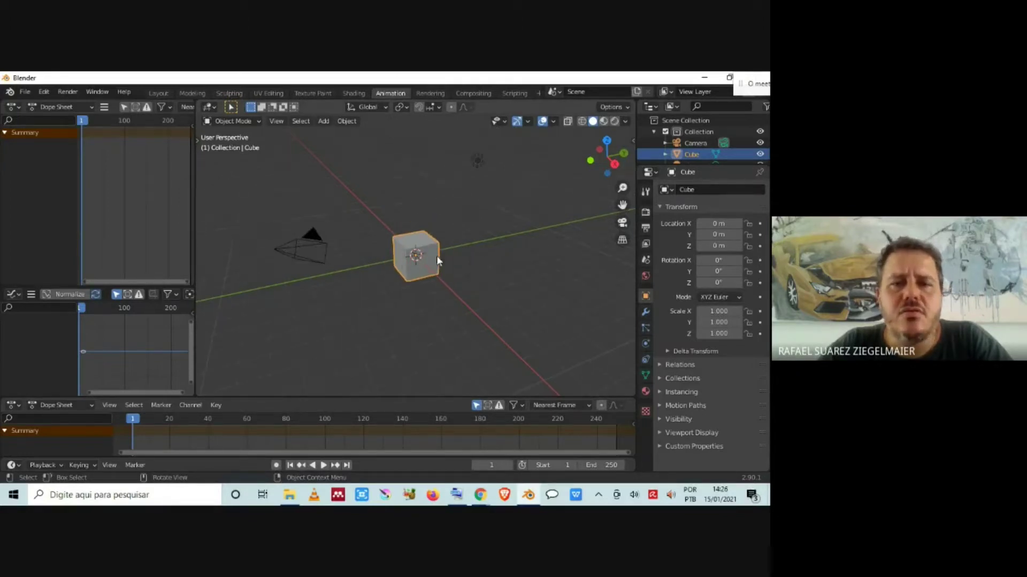
{"action": "key", "text": "x"}
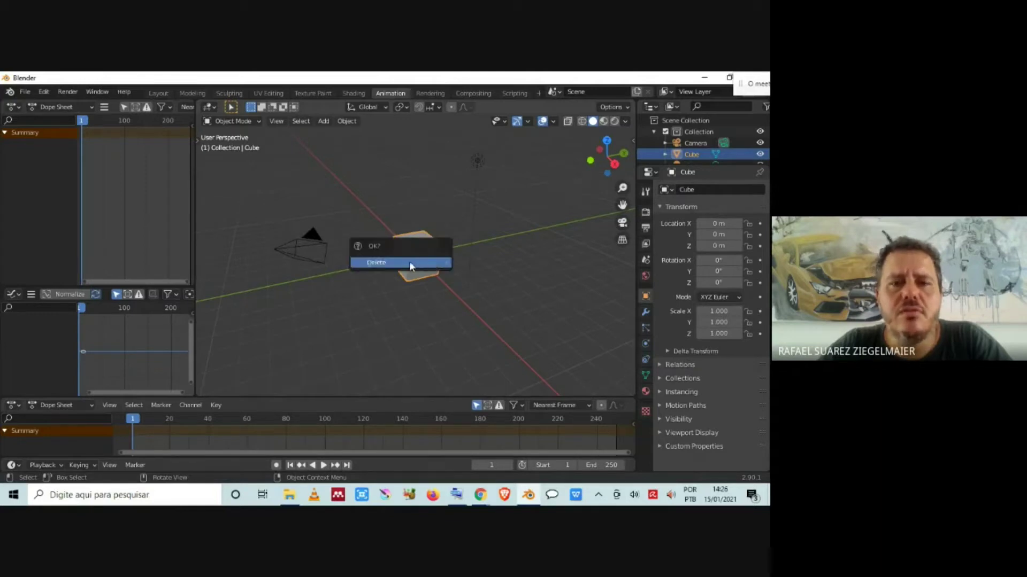
{"action": "left_click", "coordinate": [409, 261]}
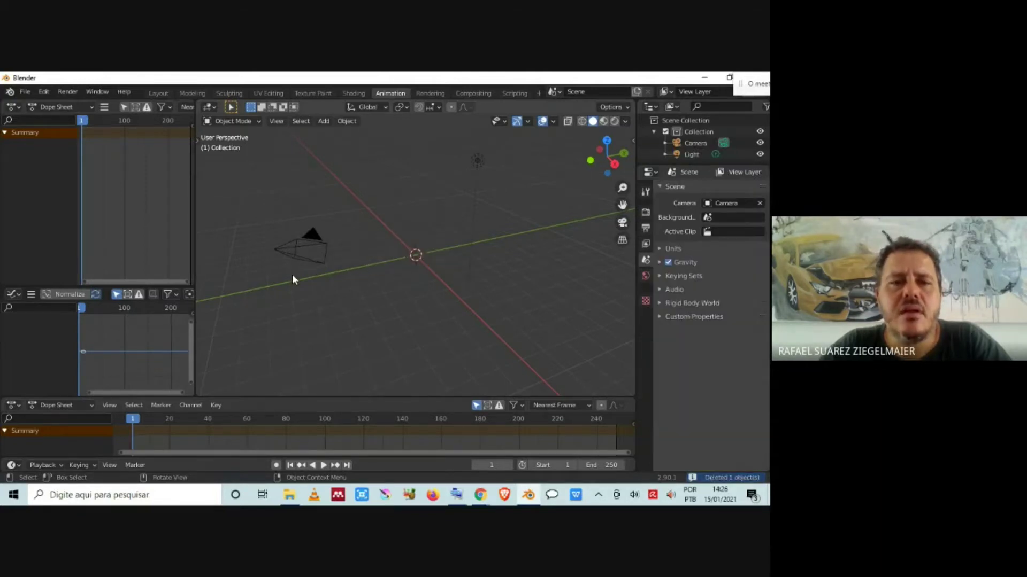
Set the default camera's X, Y and Z location to 0 m to place it at the world origin
{"action": "left_click", "coordinate": [293, 246]}
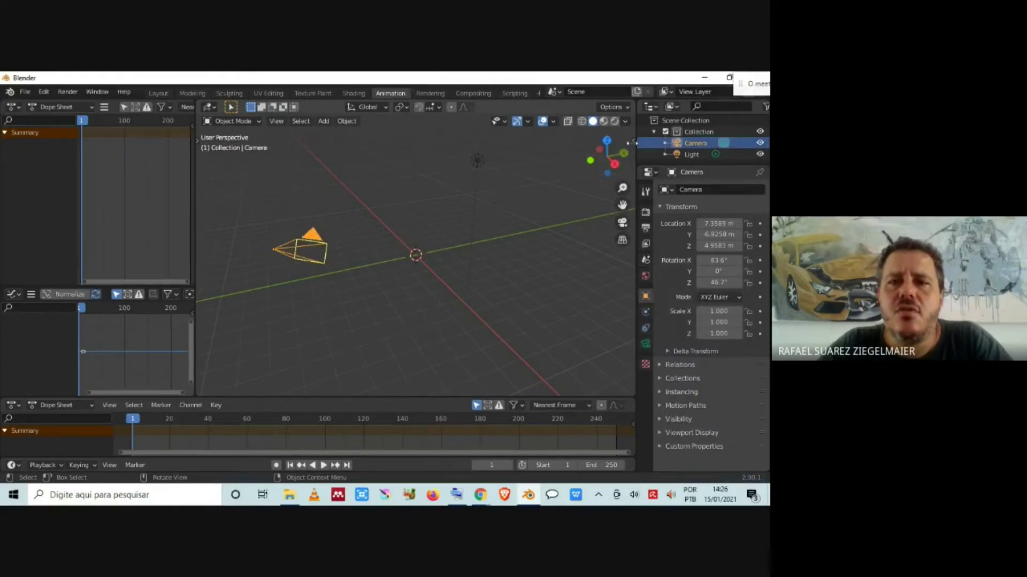
{"action": "key", "text": "n"}
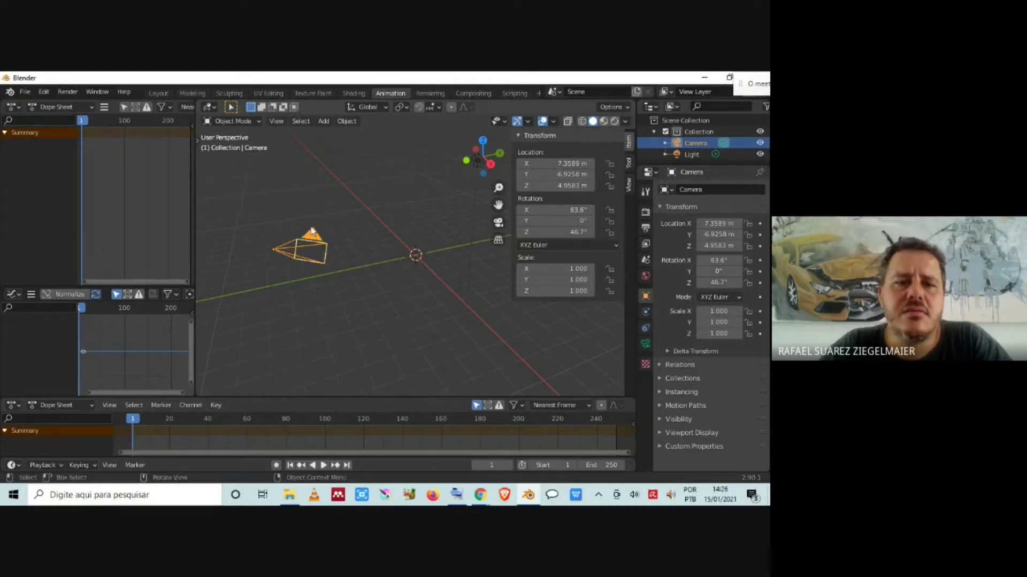
{"action": "left_click", "coordinate": [556, 164]}
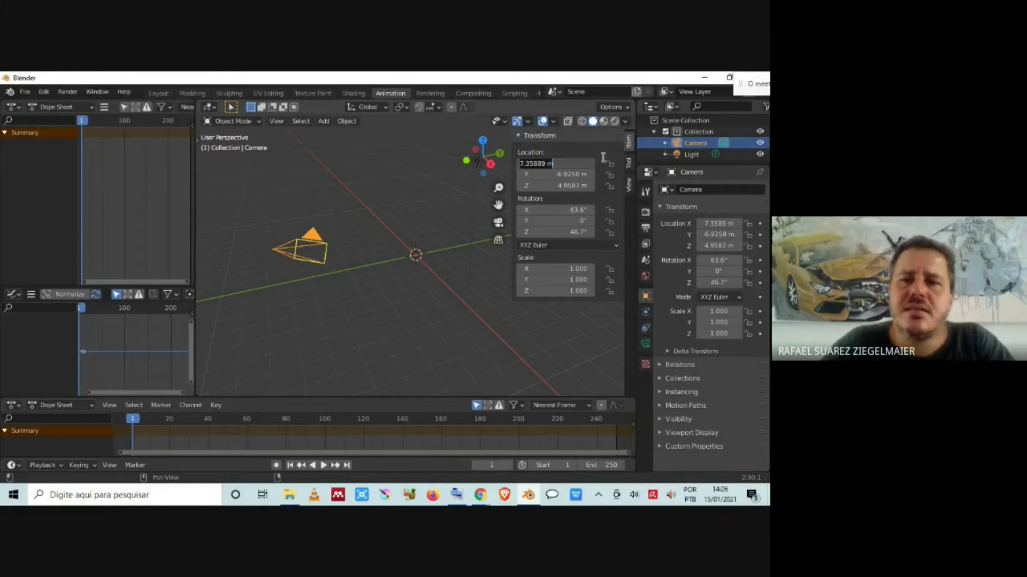
{"action": "type", "text": "0"}
{"action": "key", "text": "Tab"}
{"action": "type", "text": "0"}
{"action": "key", "text": "Tab"}
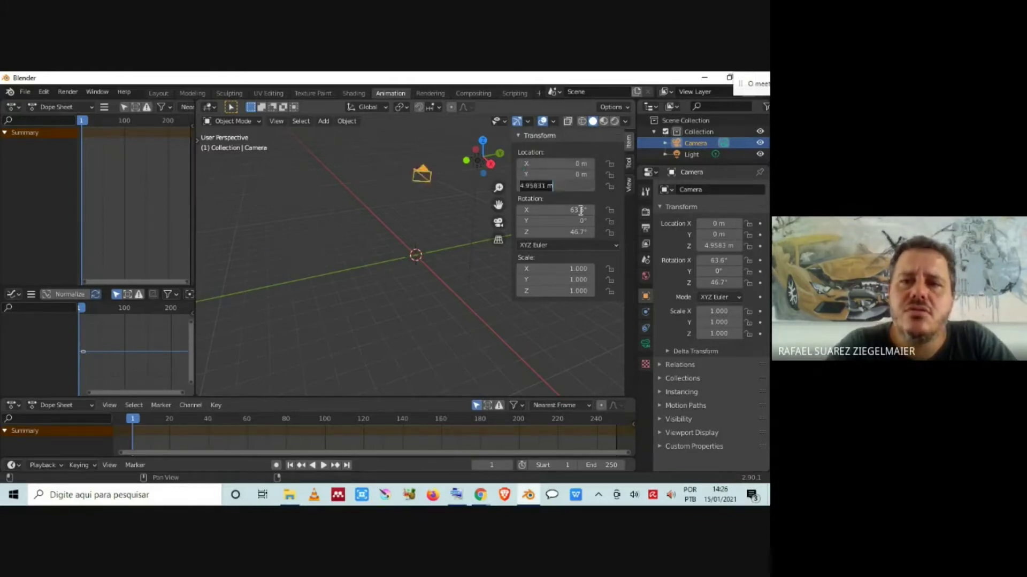
{"action": "type", "text": "0"}
{"action": "key", "text": "Tab"}
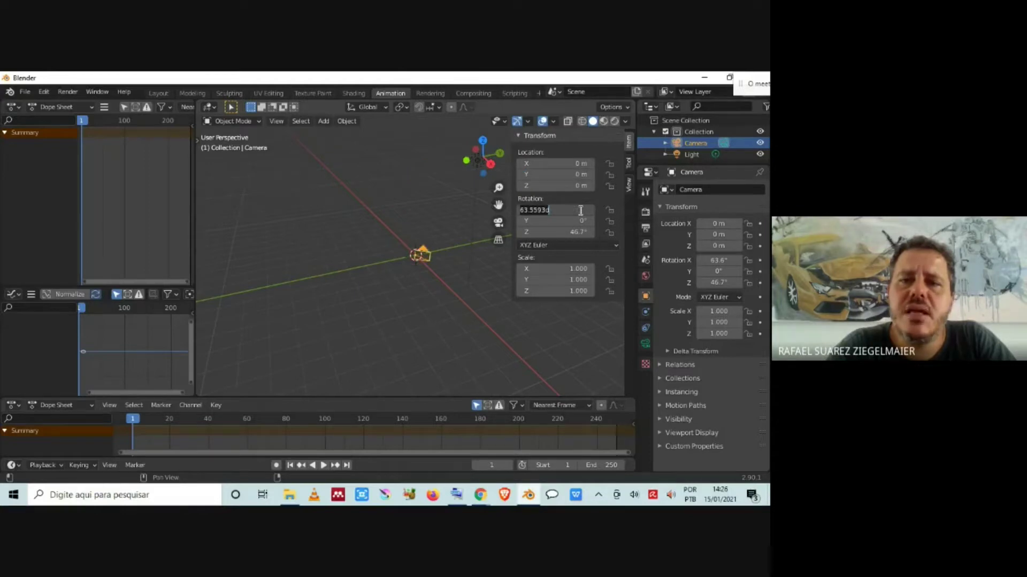
Set the camera's X, Y and Z rotation to 0°
{"action": "type", "text": "0"}
{"action": "key", "text": "Tab"}
{"action": "key", "text": "Tab"}
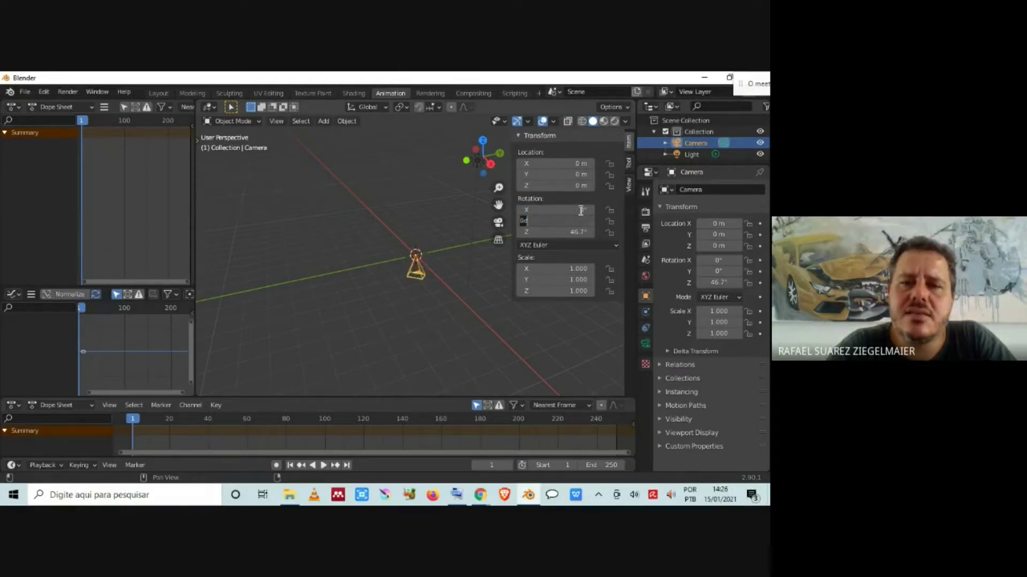
{"action": "type", "text": "0"}
{"action": "key", "text": "Return"}
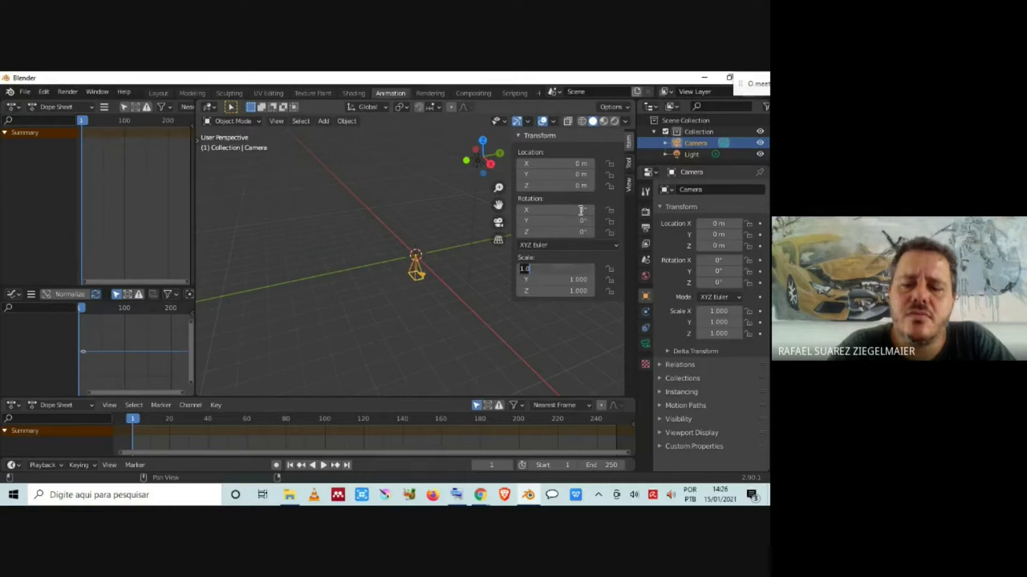
Set the camera's X rotation to 90° so it looks horizontally along the Y axis
{"action": "scroll", "coordinate": [421, 253], "scroll_direction": "up", "scroll_amount": 7}
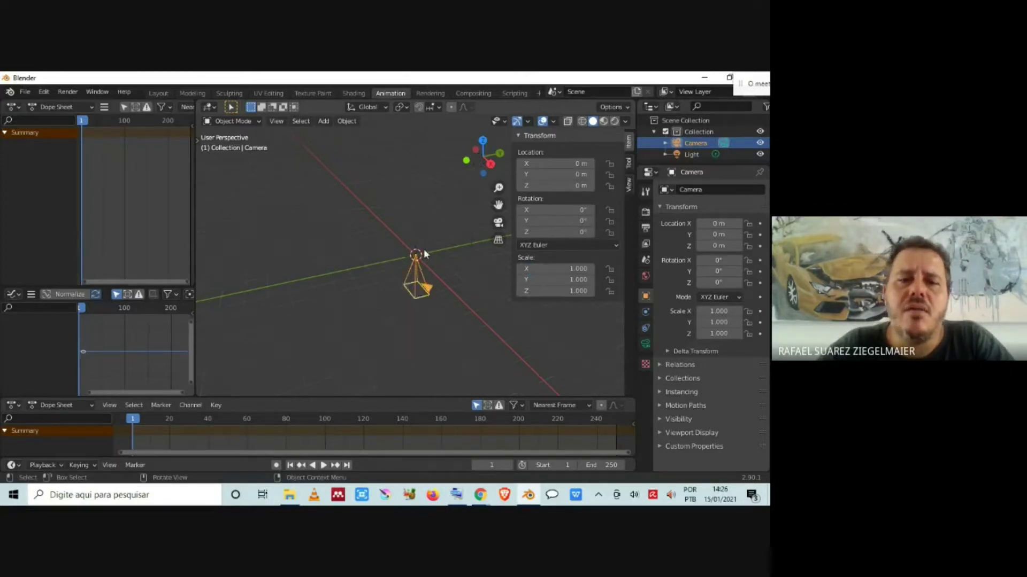
{"action": "middle_click_drag", "start_coordinate": [453, 300], "coordinate": [403, 281]}
{"action": "scroll", "coordinate": [409, 282], "scroll_direction": "down", "scroll_amount": 5}
{"action": "scroll", "coordinate": [420, 271], "scroll_direction": "up", "scroll_amount": 4}
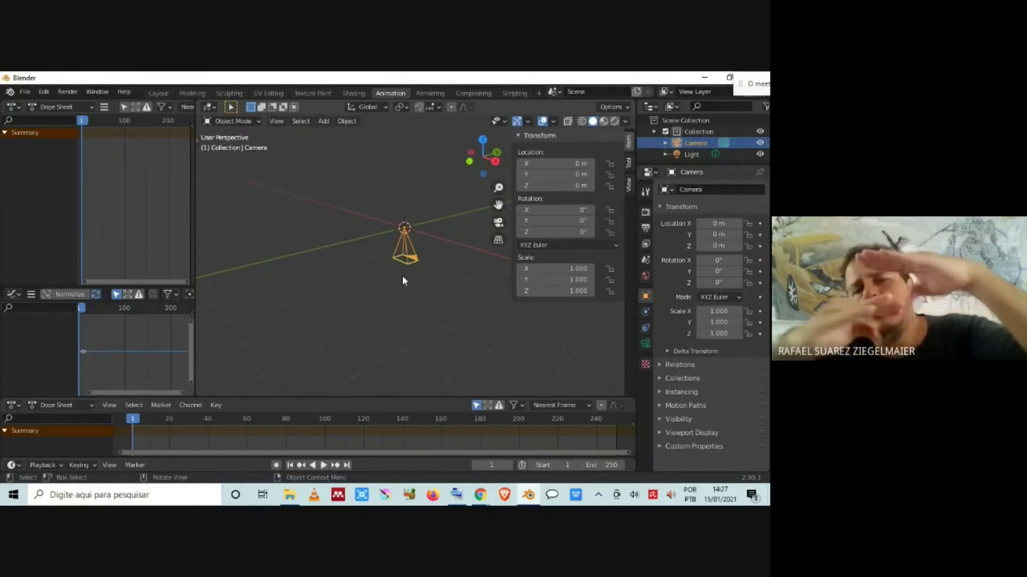
{"action": "middle_click_drag", "start_coordinate": [402, 276], "coordinate": [425, 205]}
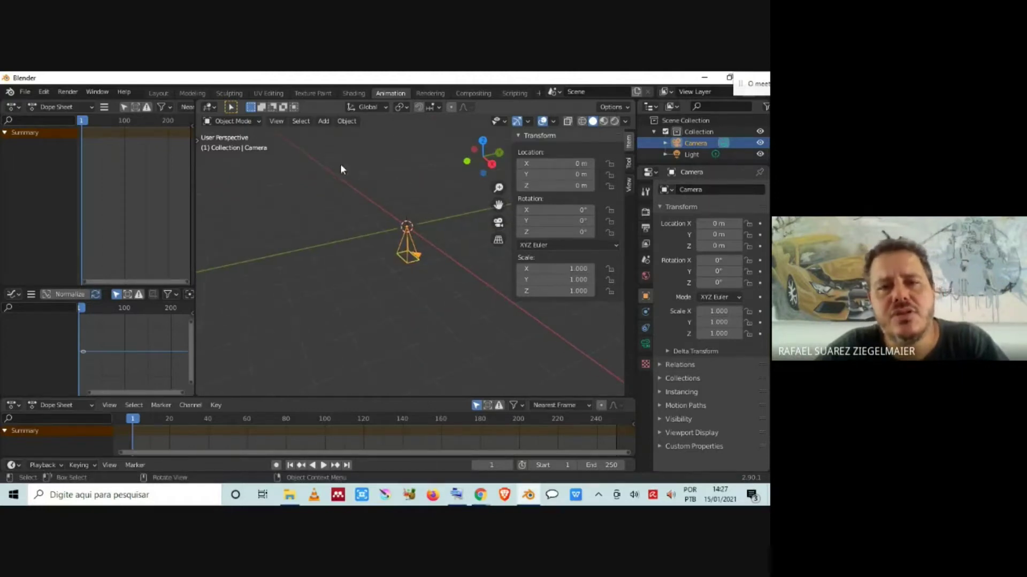
{"action": "left_click", "coordinate": [556, 209]}
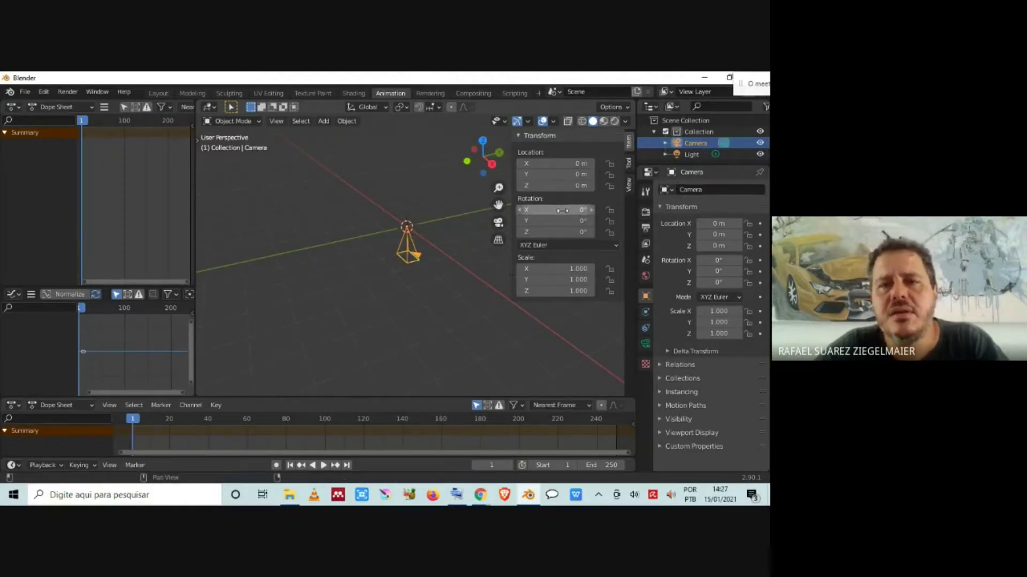
{"action": "type", "text": "90"}
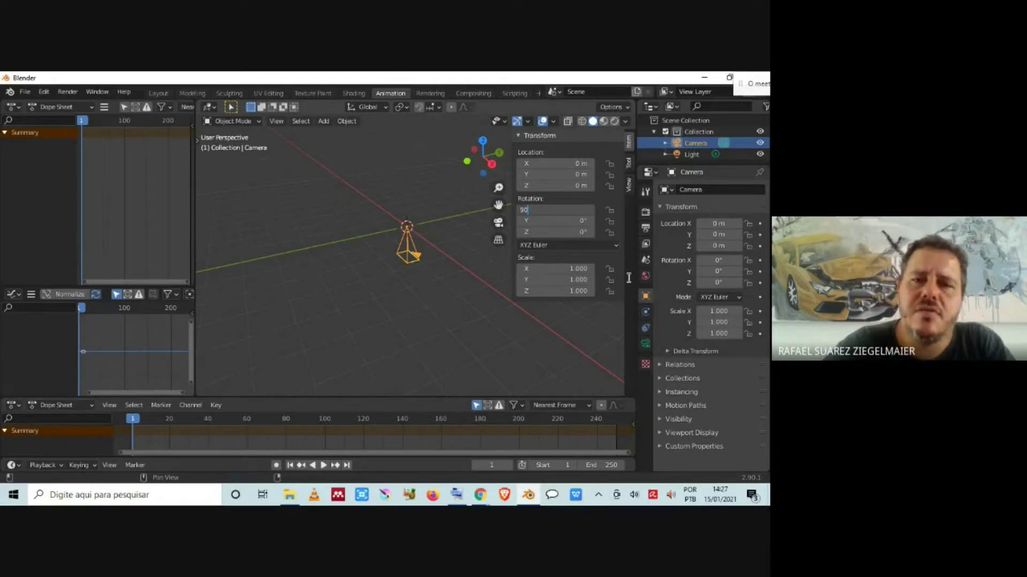
{"action": "key", "text": "Return"}
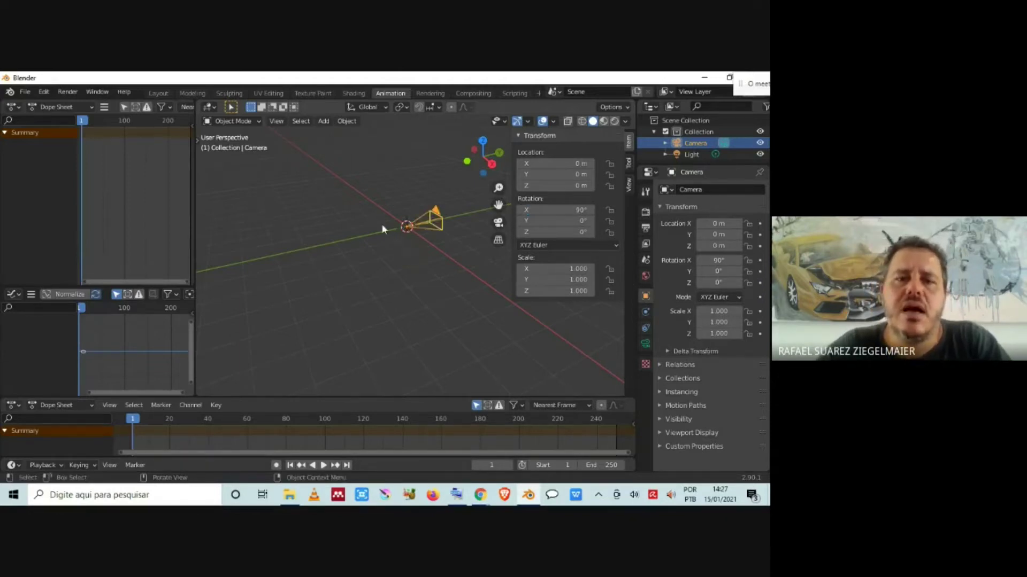
Enable the Move gizmo for objects, shift the camera along the Y axis to about -14.1 m and deselect it
{"action": "middle_click_drag", "start_coordinate": [426, 275], "coordinate": [432, 244]}
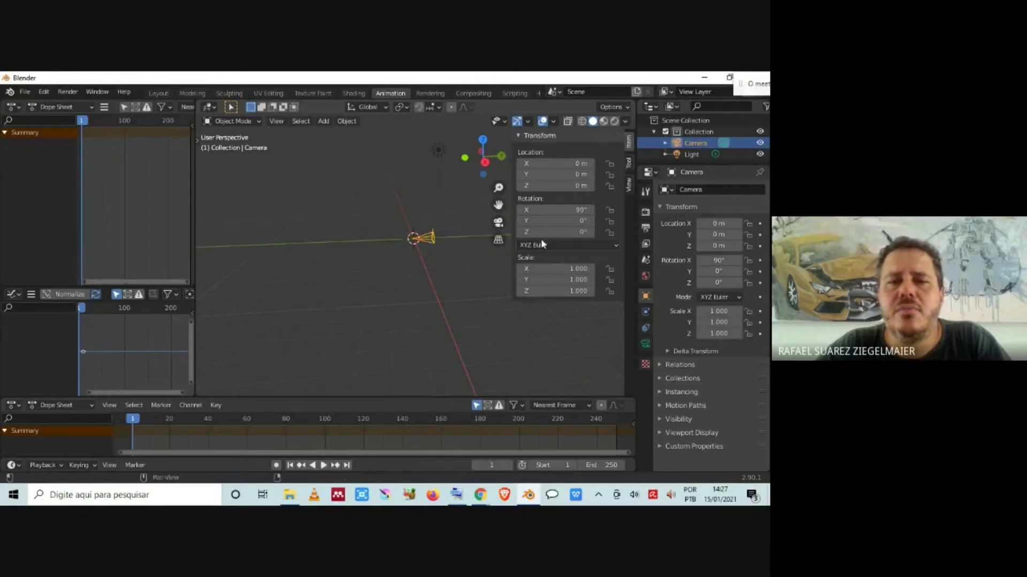
{"action": "middle_click_drag", "start_coordinate": [406, 276], "coordinate": [461, 301]}
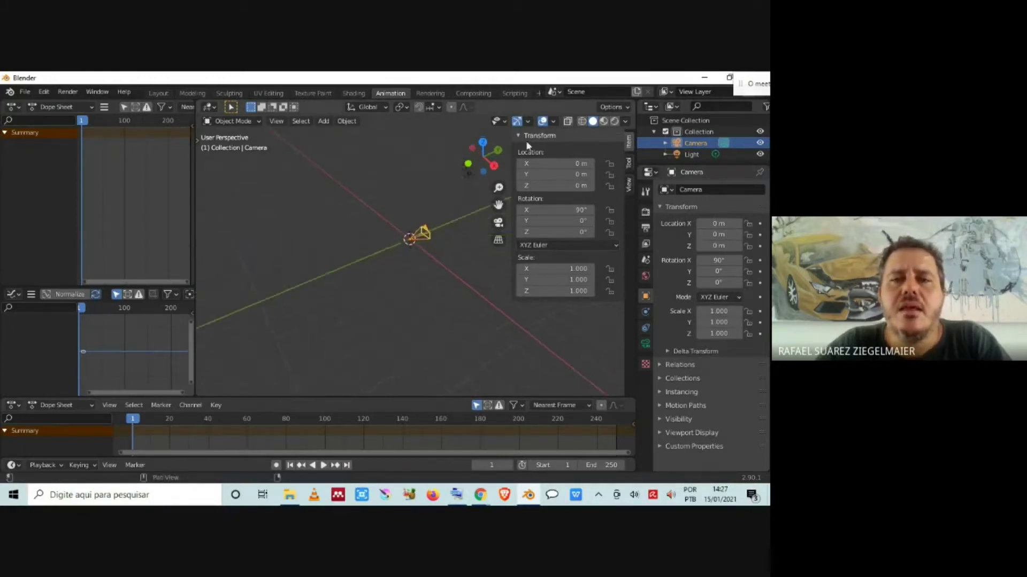
{"action": "left_click", "coordinate": [528, 121]}
{"action": "left_click", "coordinate": [481, 221]}
{"action": "middle_click_drag", "start_coordinate": [435, 188], "coordinate": [397, 238]}
{"action": "left_click_drag", "start_coordinate": [459, 241], "coordinate": [295, 252]}
{"action": "middle_click_drag", "start_coordinate": [299, 274], "coordinate": [392, 291]}
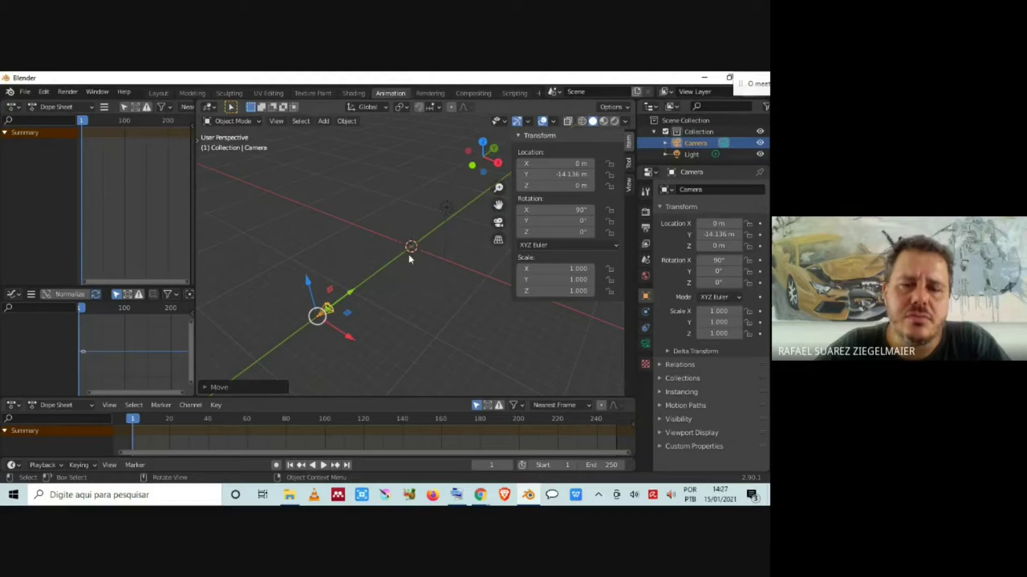
{"action": "middle_click_drag", "start_coordinate": [440, 292], "coordinate": [408, 284]}
{"action": "left_click", "coordinate": [358, 261]}
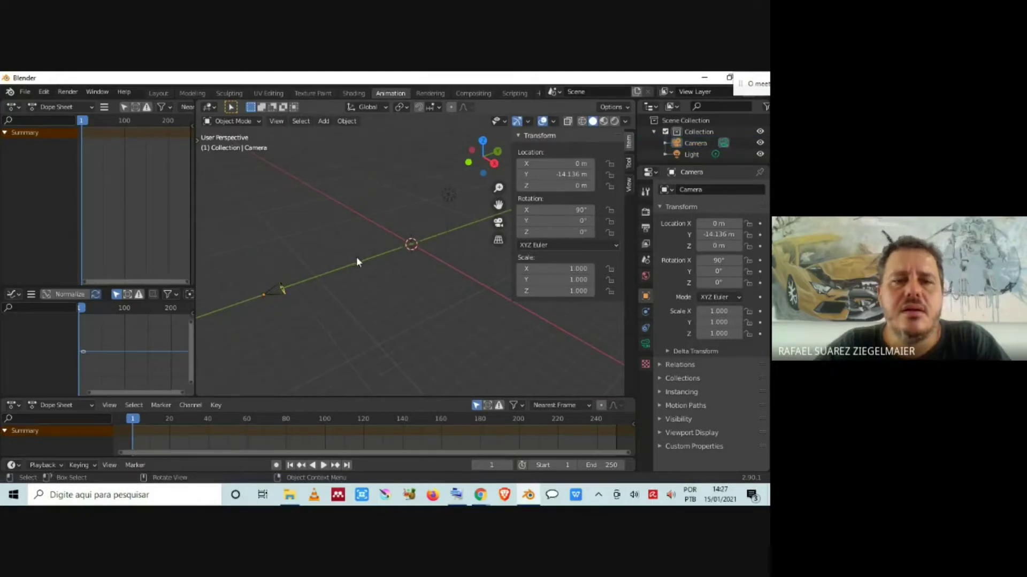
Check the empty scene through the camera, alternating between camera view and user perspective
{"action": "middle_click_drag", "start_coordinate": [402, 305], "coordinate": [428, 268]}
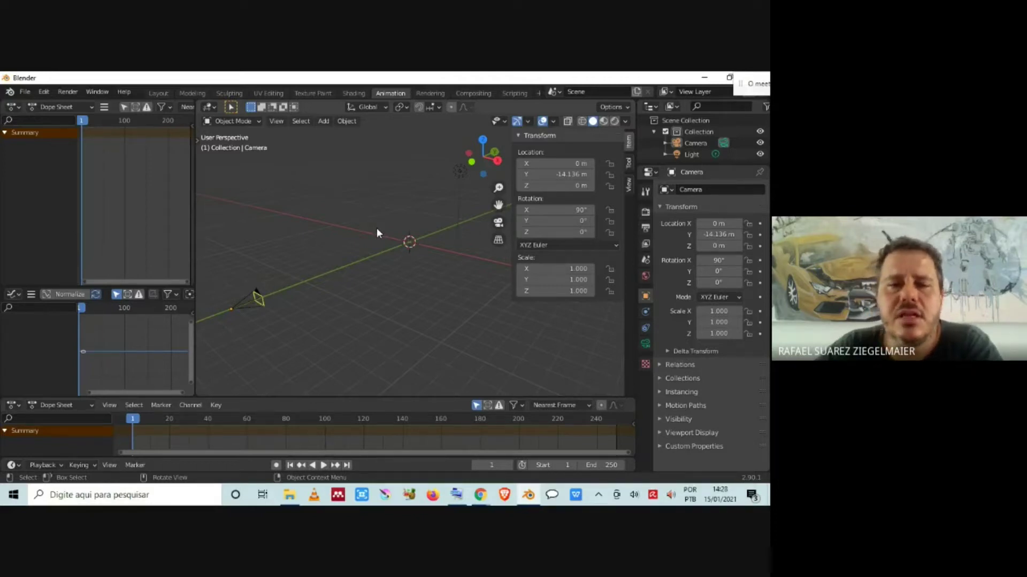
{"action": "key", "text": "KP_0"}
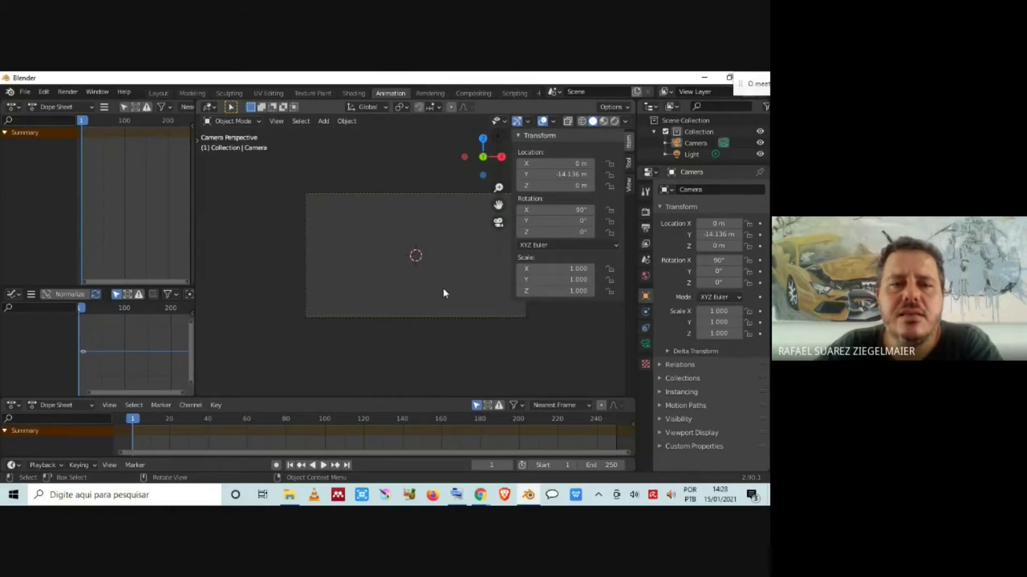
{"action": "key", "text": "KP_0"}
{"action": "key", "text": "KP_0"}
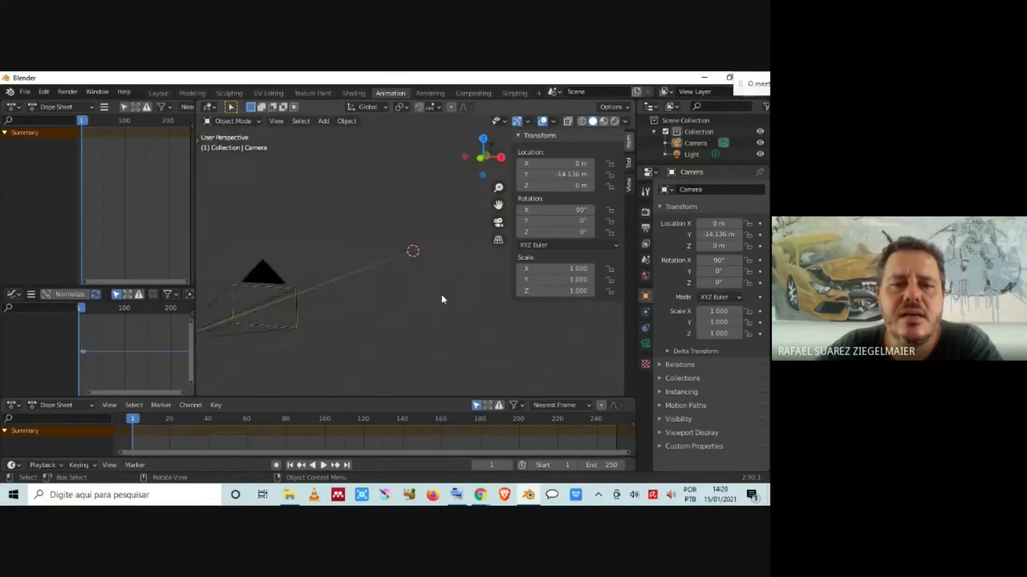
{"action": "key", "text": "KP_0"}
{"action": "key", "text": "KP_0"}
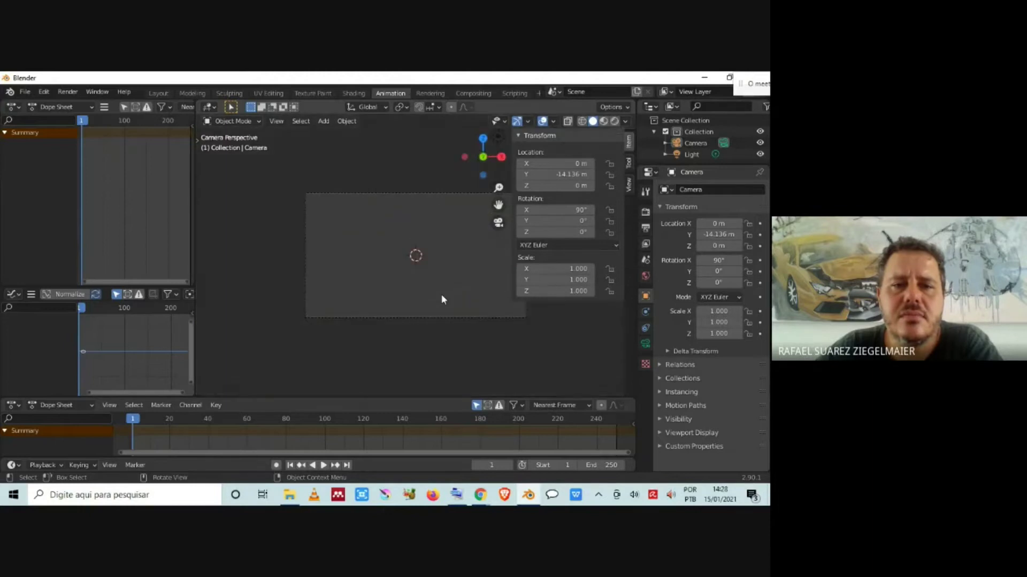
{"action": "key", "text": "KP_0"}
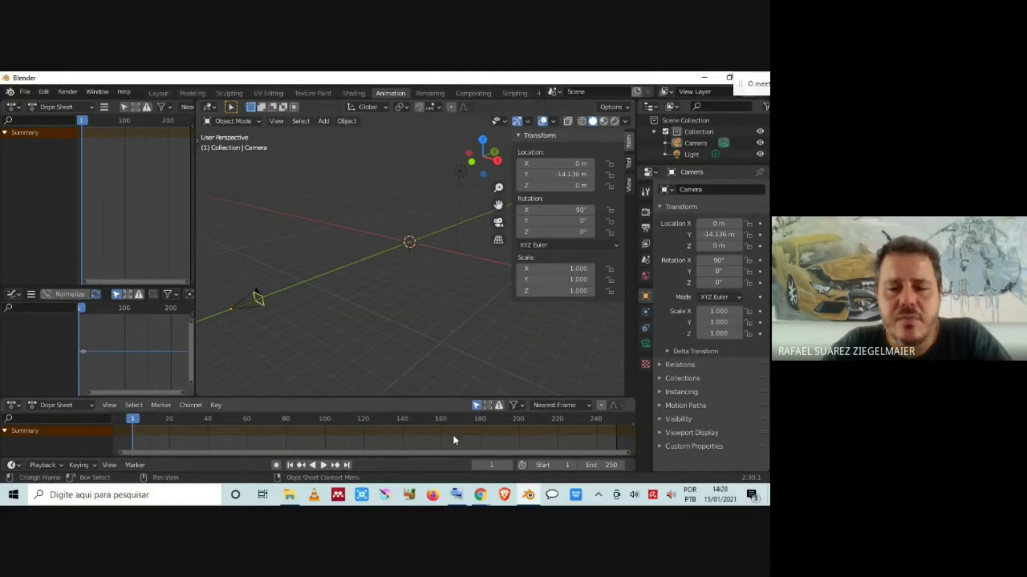
Switch to Chrome, open the Vimeo parallax demonstration link from the week 1 Classroom support materials and play the video full screen
{"action": "left_click", "coordinate": [481, 499]}
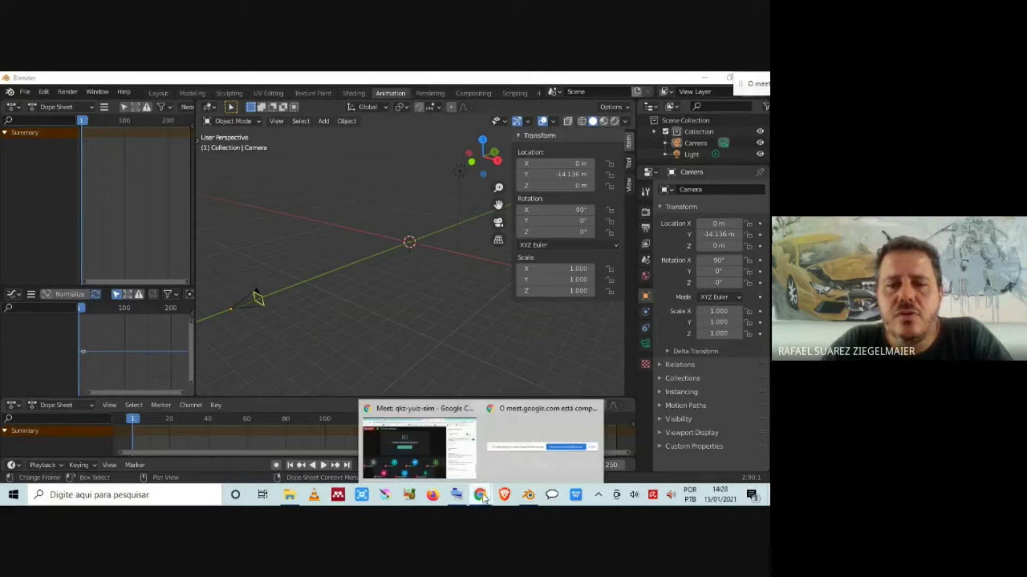
{"action": "left_click", "coordinate": [434, 472]}
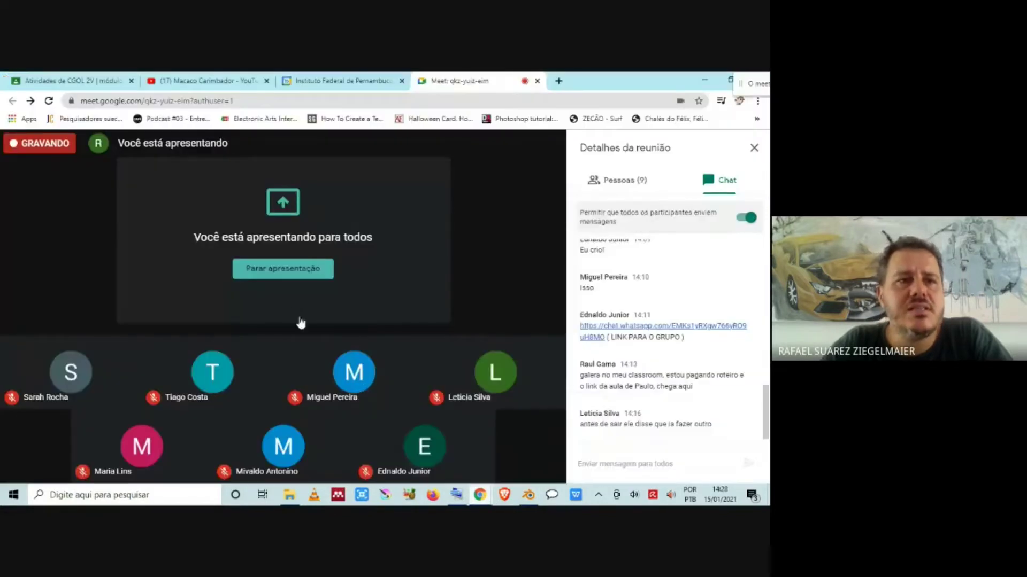
{"action": "left_click", "coordinate": [113, 81]}
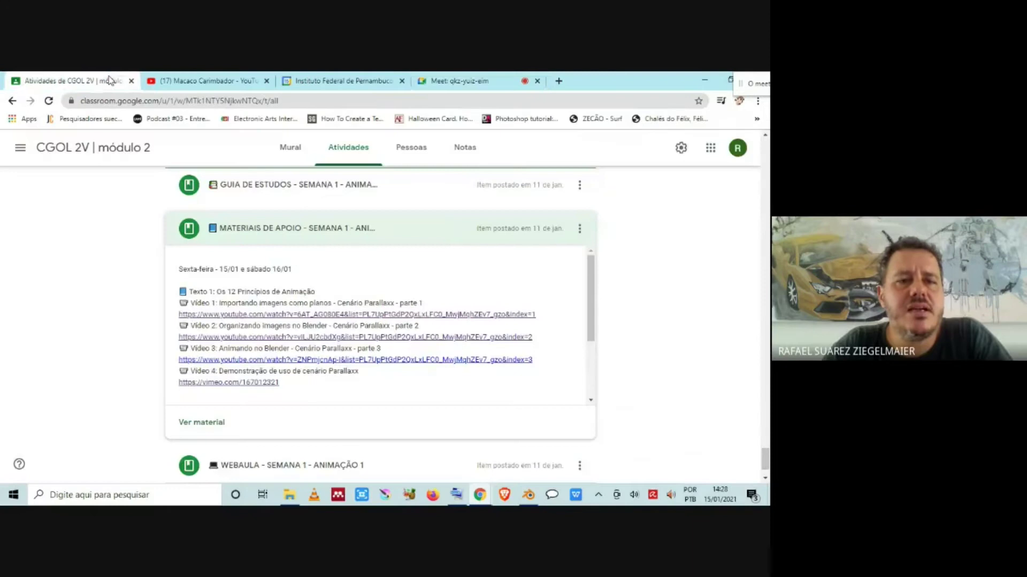
{"action": "left_click", "coordinate": [236, 384]}
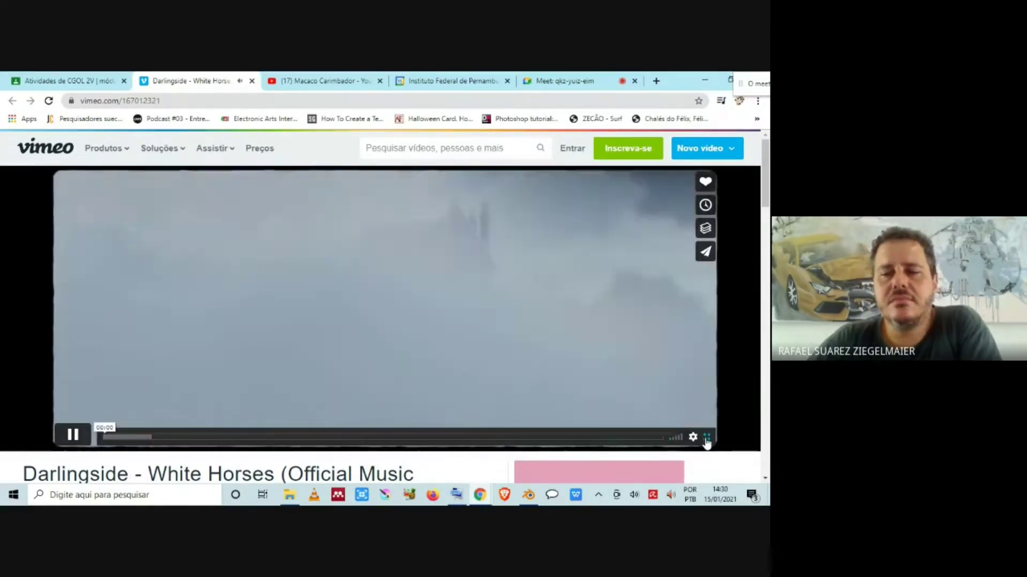
{"action": "left_click", "coordinate": [706, 437]}
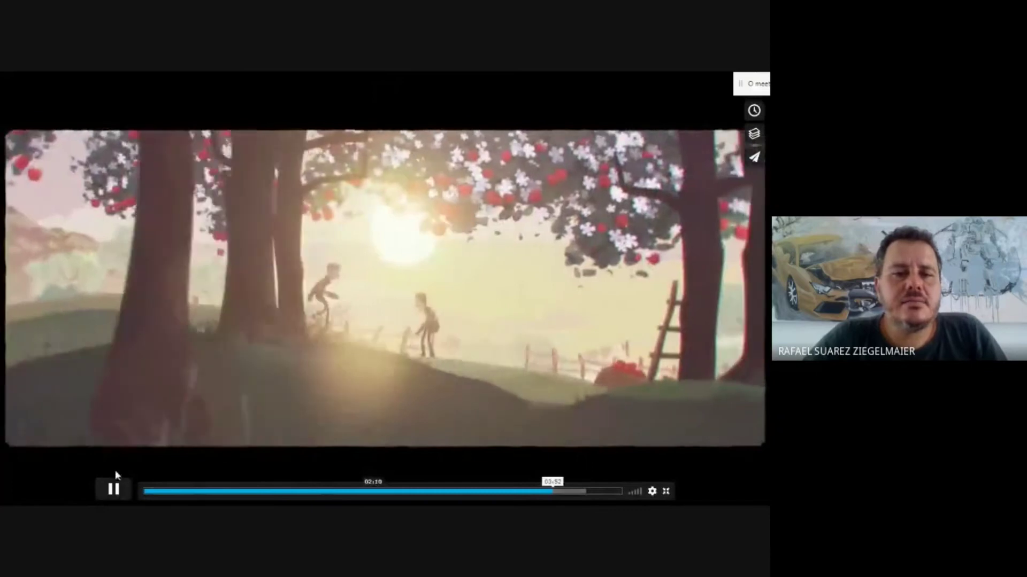
Pause the music video, leave full screen and close the Vimeo page
{"action": "left_click", "coordinate": [114, 489]}
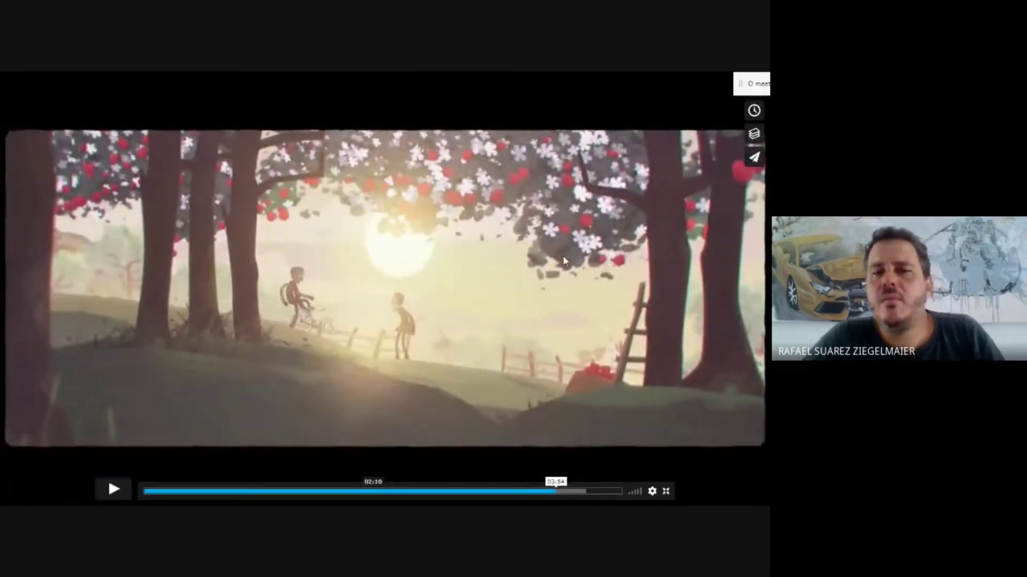
{"action": "key", "text": "Escape"}
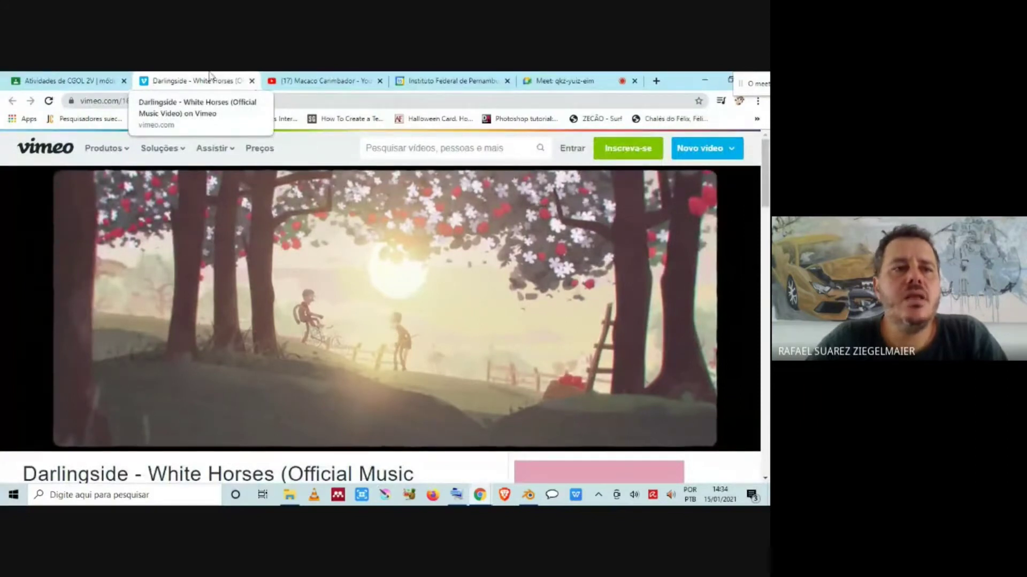
{"action": "left_click", "coordinate": [94, 82]}
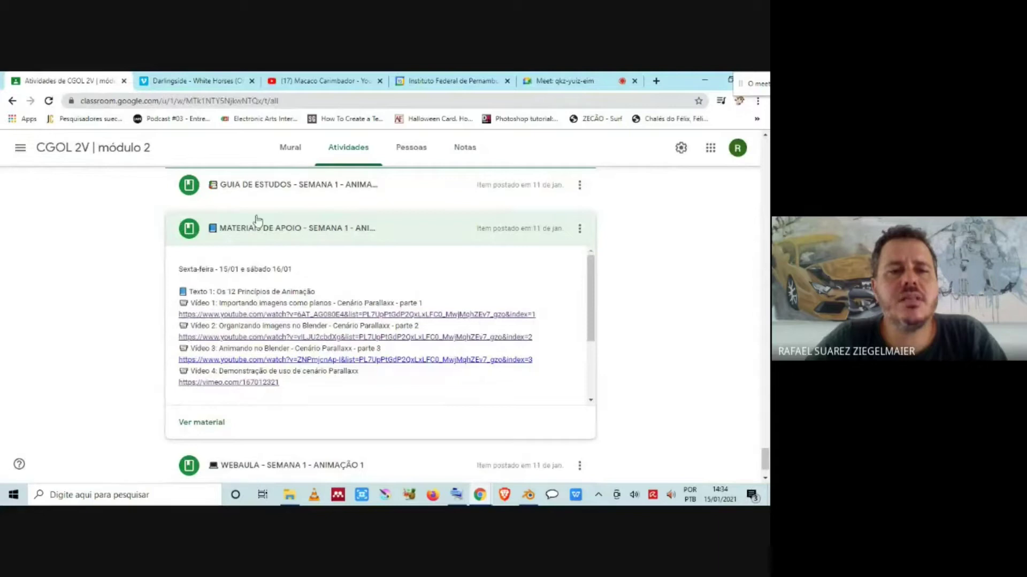
{"action": "left_click", "coordinate": [201, 84]}
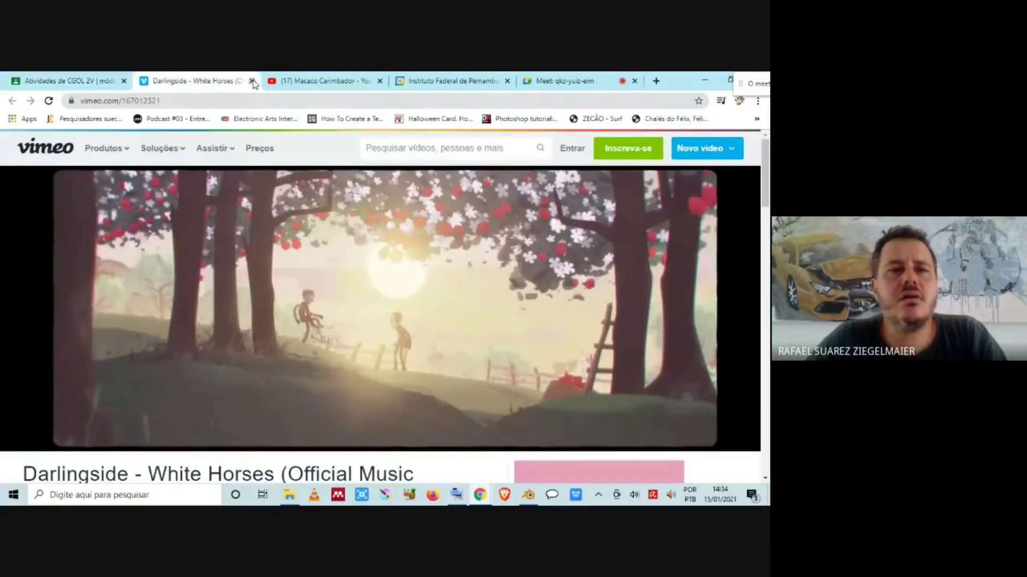
{"action": "left_click", "coordinate": [251, 82]}
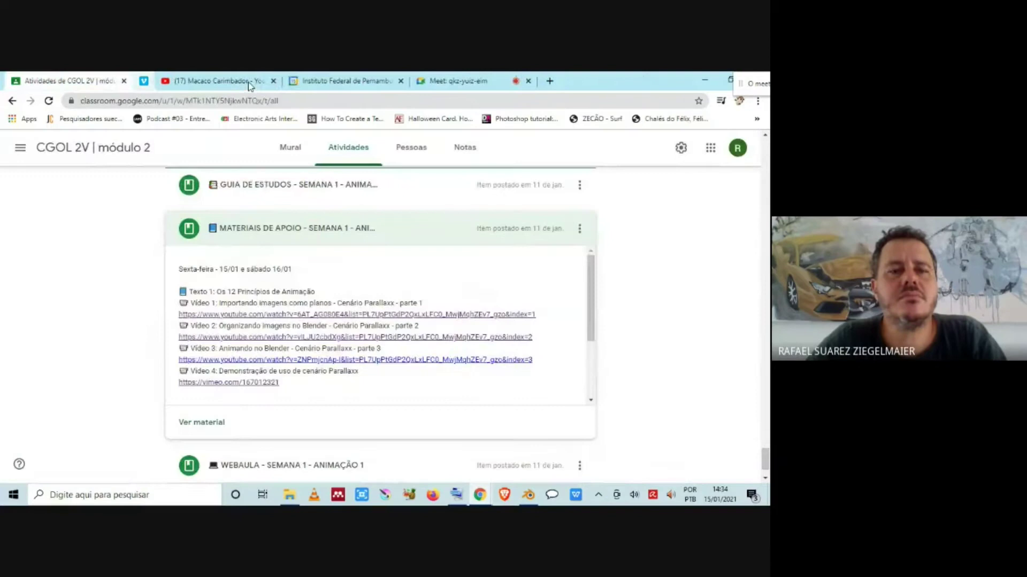
Return to the Classroom support materials and examine the attached PDF and PNG scenery files
{"action": "left_click", "coordinate": [471, 82]}
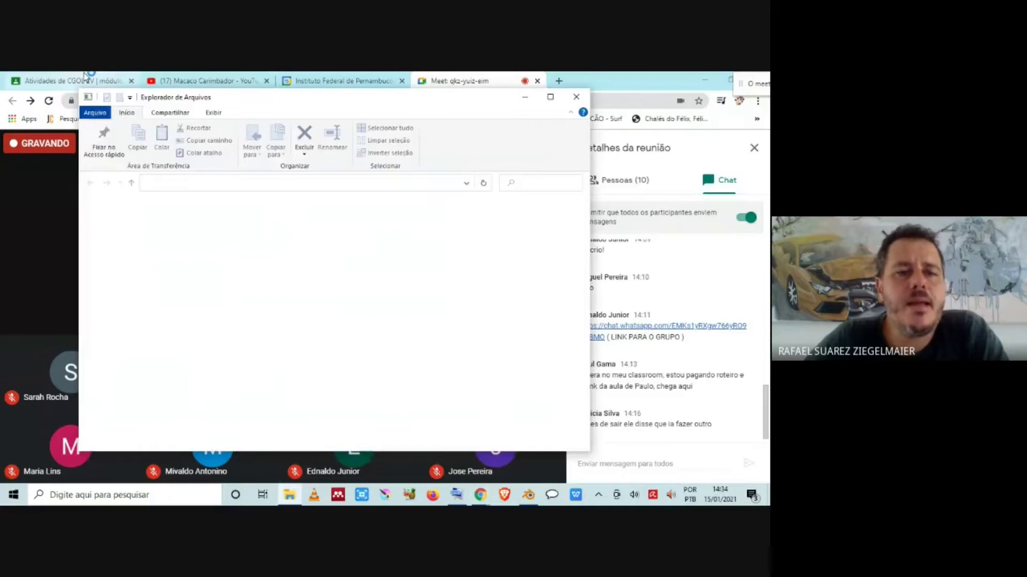
{"action": "left_click", "coordinate": [85, 77]}
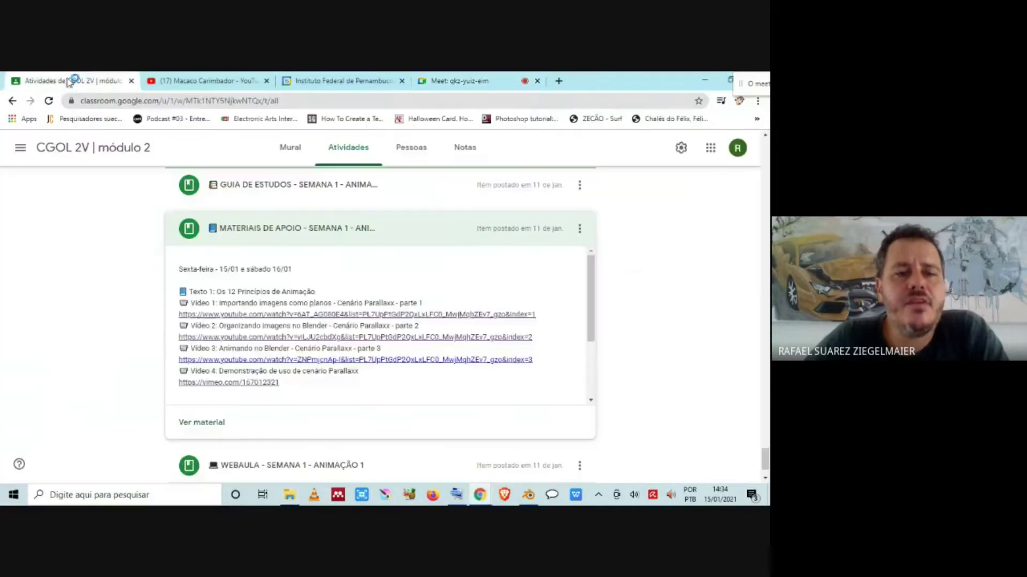
{"action": "scroll", "coordinate": [321, 342], "scroll_direction": "down", "scroll_amount": 5}
{"action": "scroll", "coordinate": [324, 347], "scroll_direction": "down", "scroll_amount": 1}
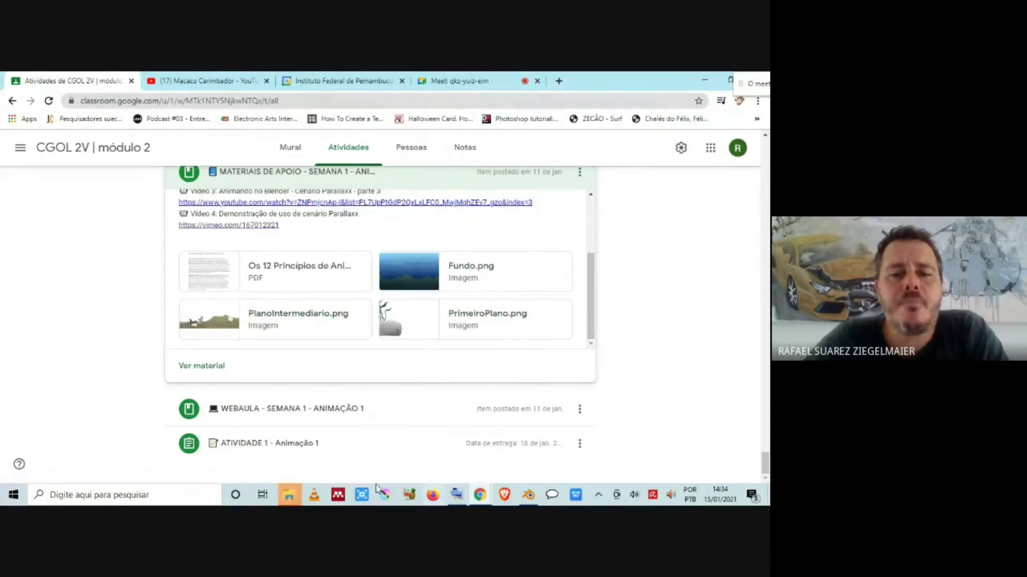
Switch to File Explorer and open the IFPE folder on the Elements (G:) drive
{"action": "mouse_move", "coordinate": [292, 499]}
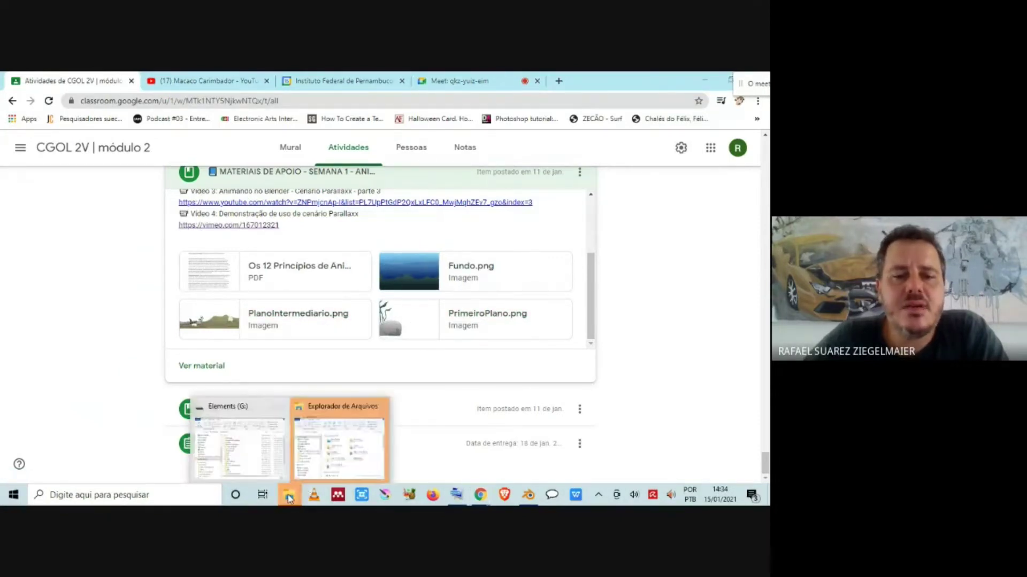
{"action": "left_click", "coordinate": [334, 450]}
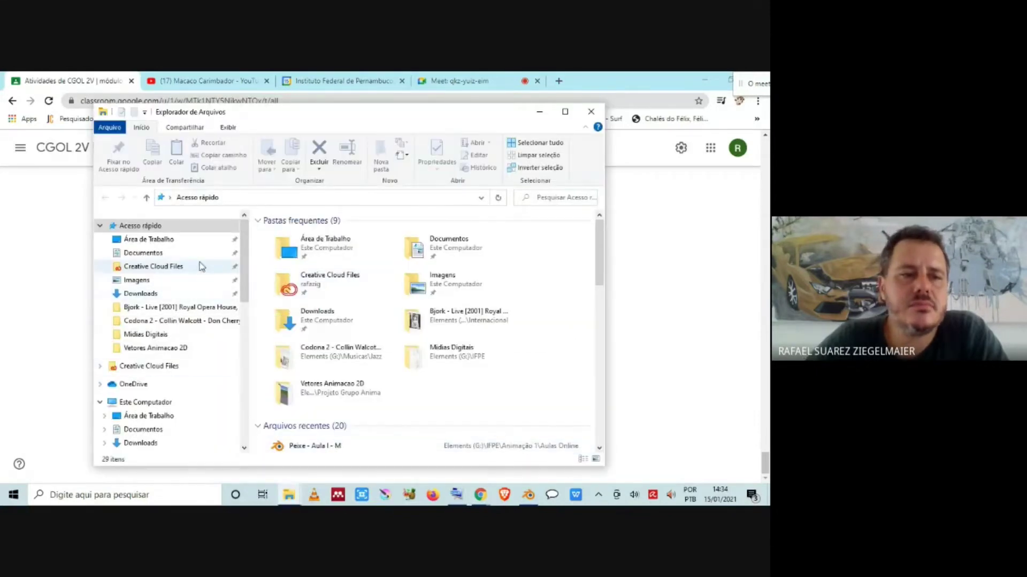
{"action": "left_click_drag", "start_coordinate": [245, 263], "coordinate": [248, 384]}
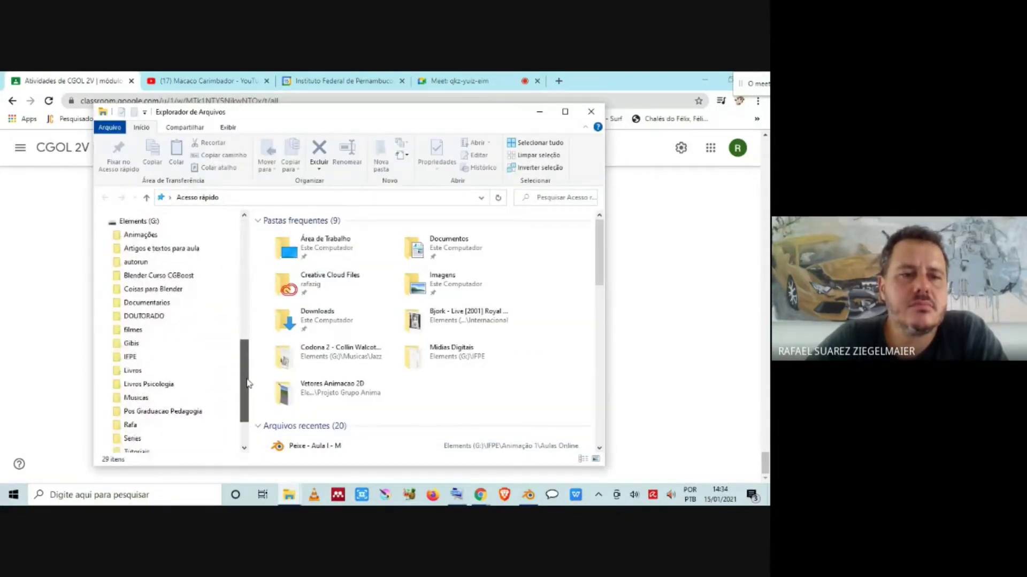
{"action": "scroll", "coordinate": [153, 319], "scroll_direction": "up", "scroll_amount": 2}
{"action": "left_click", "coordinate": [153, 305]}
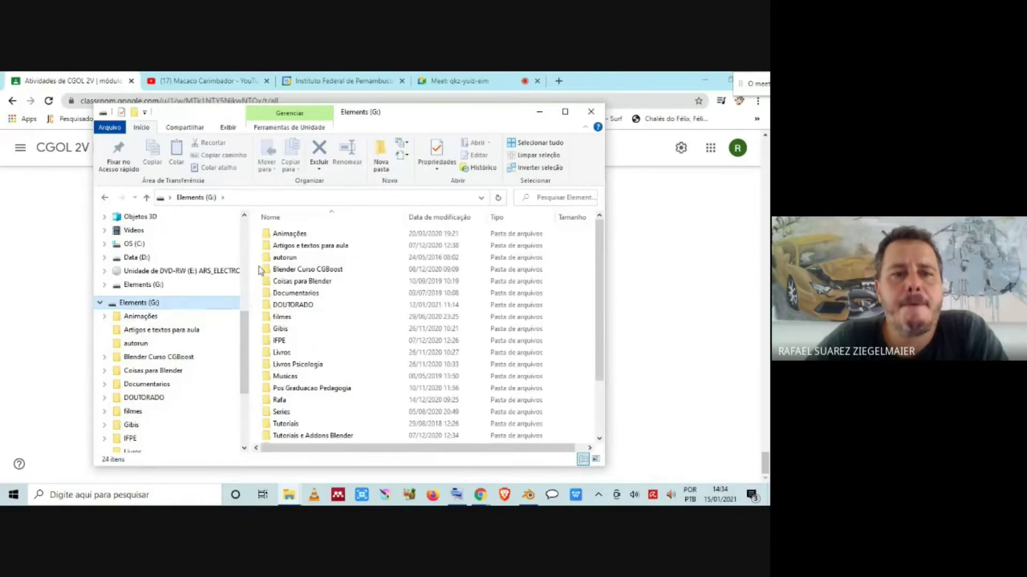
{"action": "double_click", "coordinate": [280, 341]}
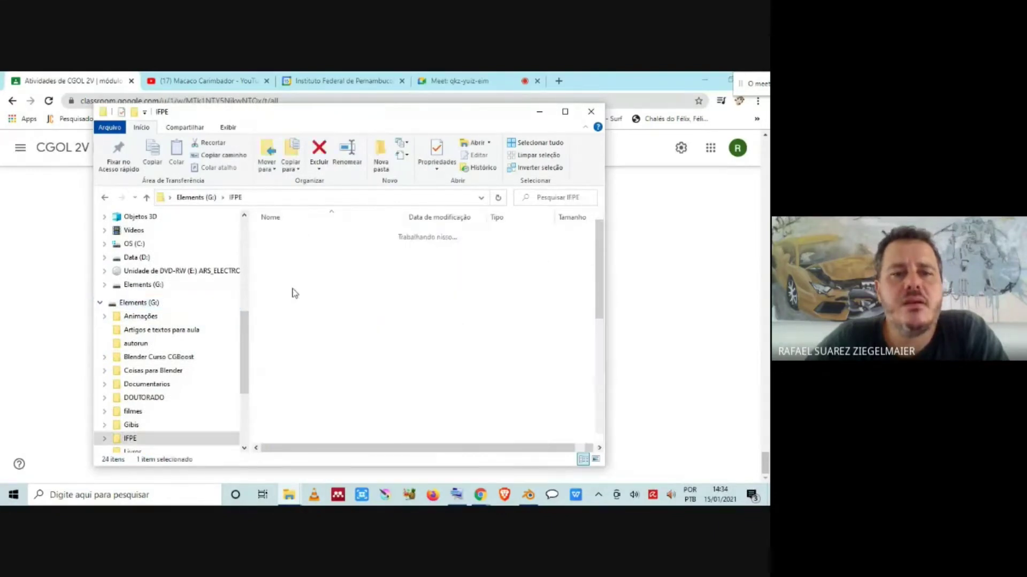
Open the Animação 1 folder and its Peixe Fundo Mar Novo subfolder, and display the files as extra large icons in a maximized window
{"action": "double_click", "coordinate": [296, 235]}
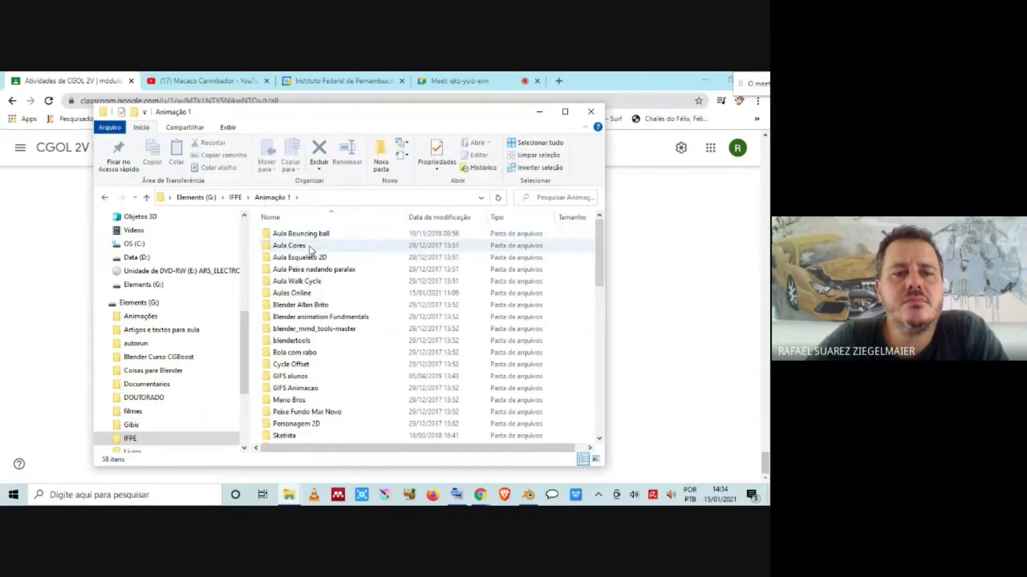
{"action": "double_click", "coordinate": [318, 413]}
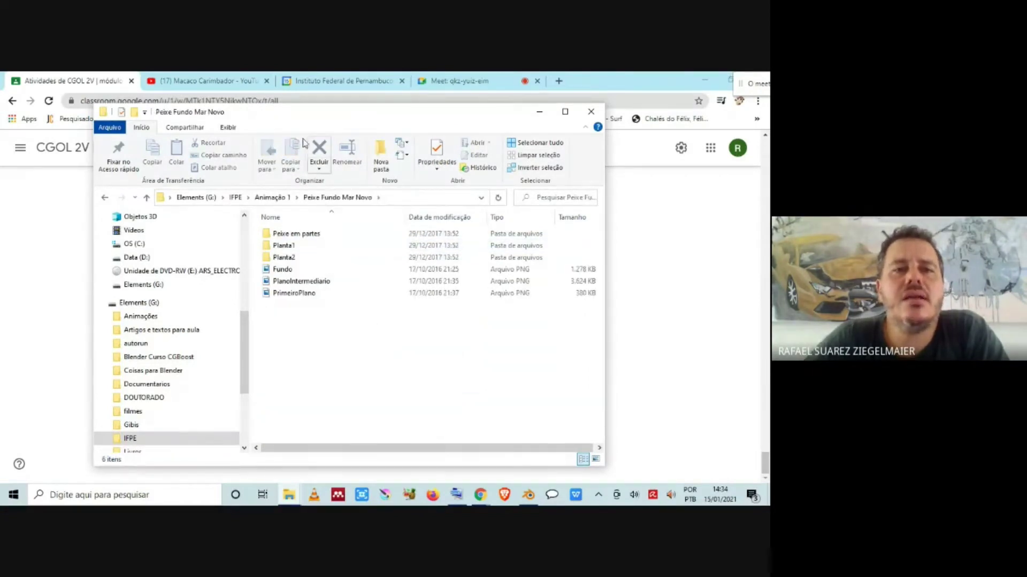
{"action": "left_click", "coordinate": [229, 128]}
{"action": "left_click", "coordinate": [247, 144]}
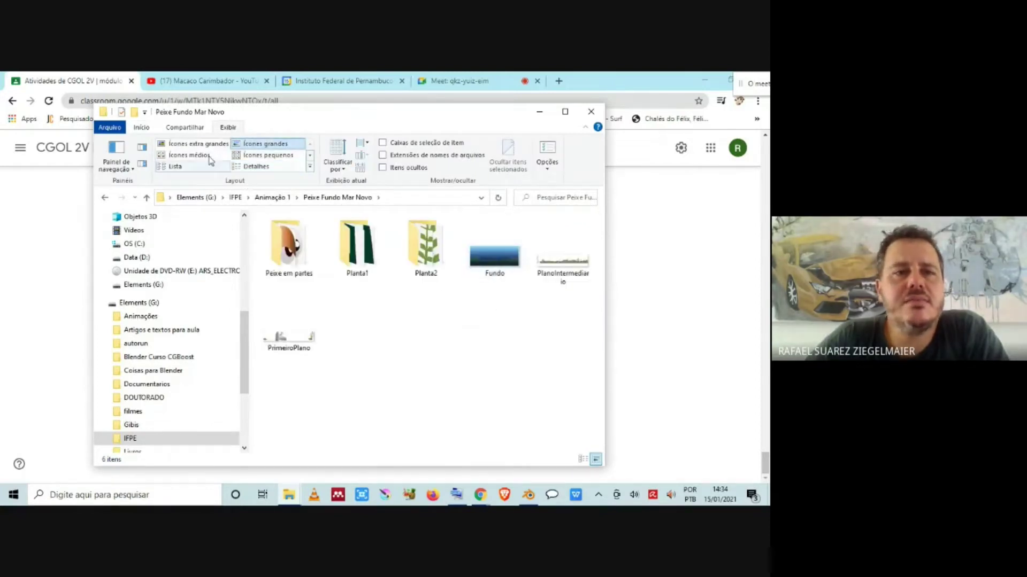
{"action": "left_click", "coordinate": [195, 143]}
{"action": "left_click", "coordinate": [566, 112]}
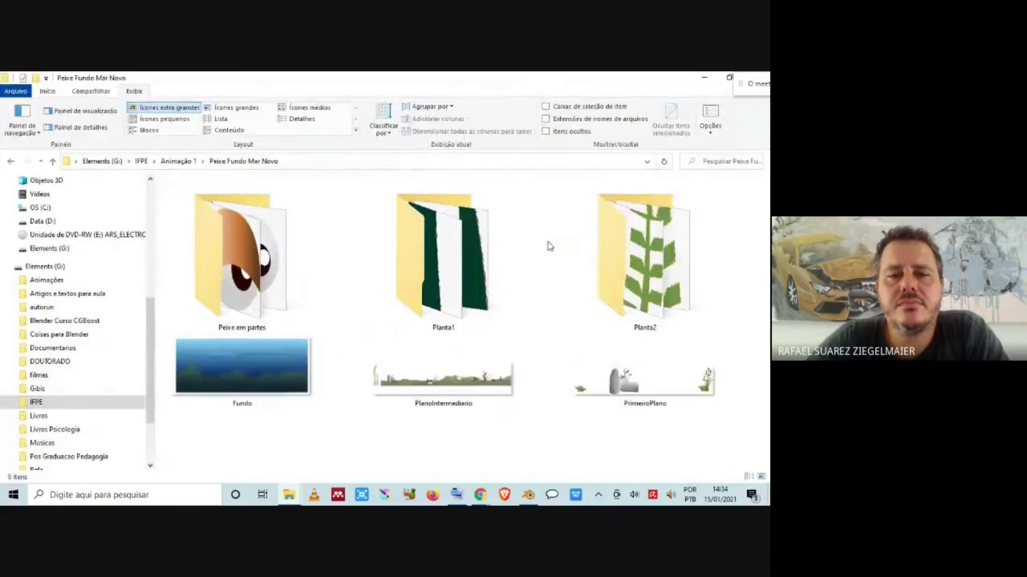
Examine the Fundo, PlanoIntermediario and PrimeiroPlano images in turn and restore the folder window to its smaller size
{"action": "left_click", "coordinate": [274, 377]}
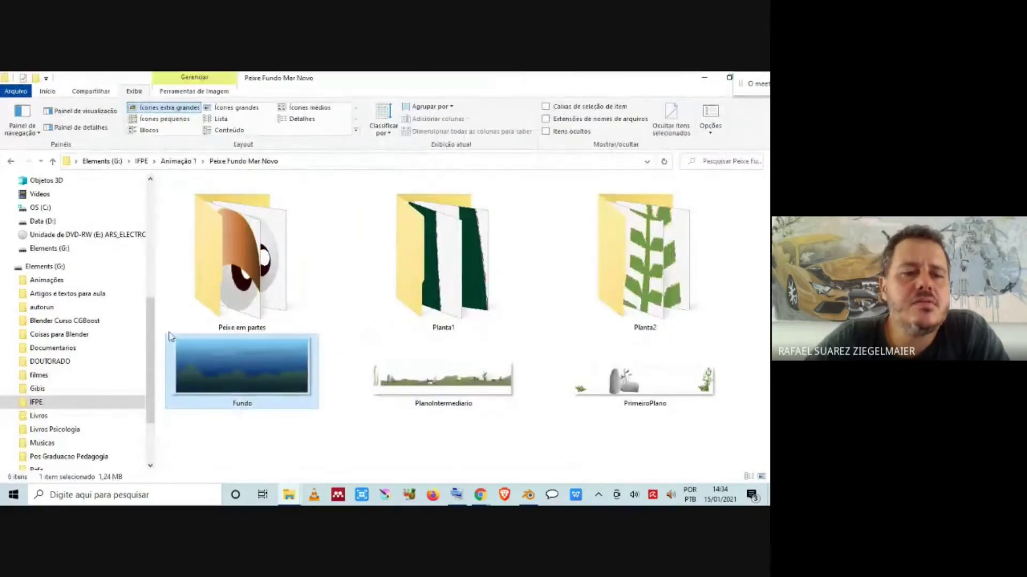
{"action": "left_click", "coordinate": [455, 377]}
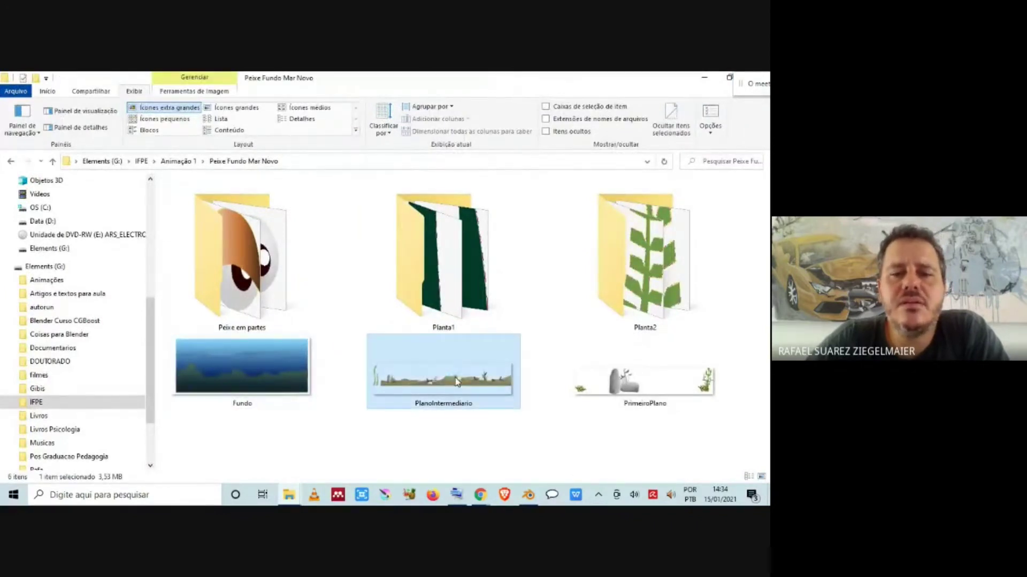
{"action": "left_click", "coordinate": [623, 388]}
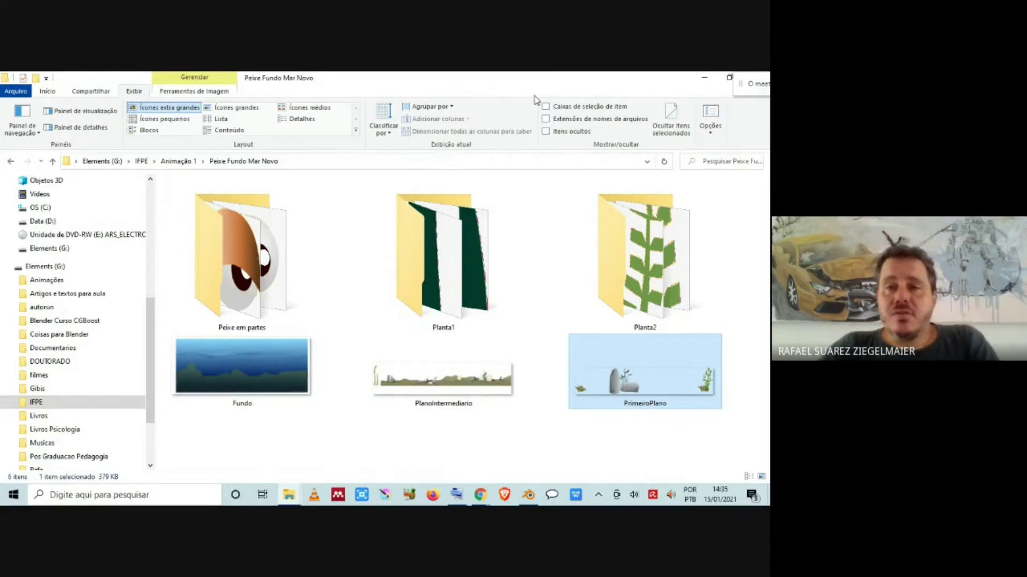
{"action": "left_click", "coordinate": [730, 79]}
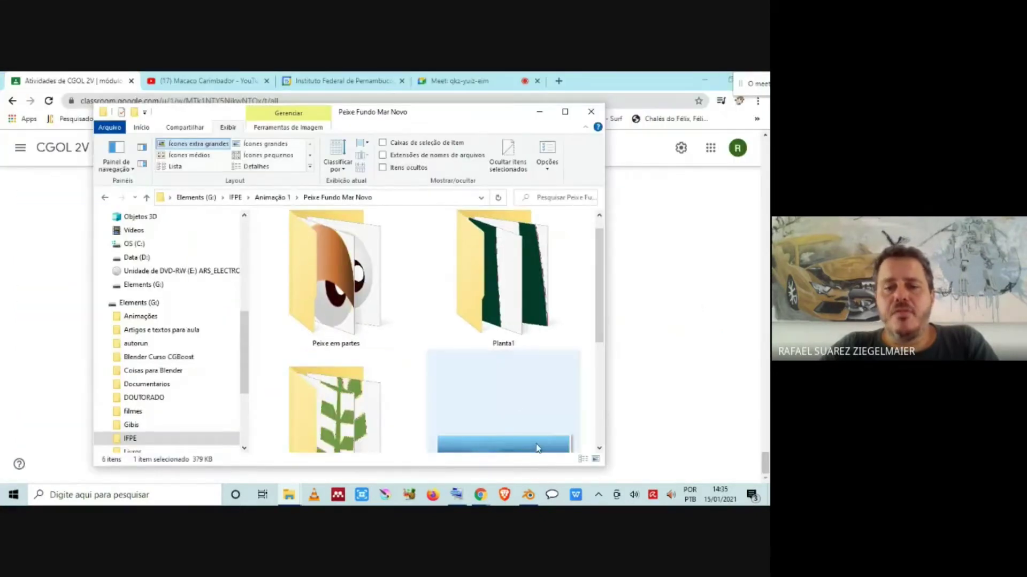
Place the folder window beside Blender's 3D viewport and import the Fundo image into the scene as an image empty
{"action": "left_click", "coordinate": [528, 497]}
{"action": "key", "text": "alt+Tab"}
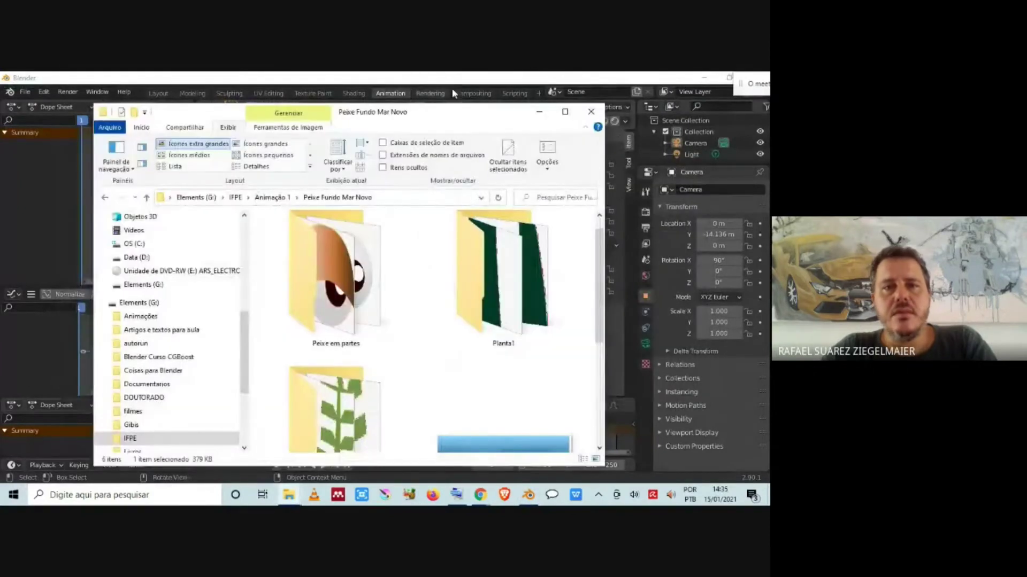
{"action": "left_click_drag", "start_coordinate": [449, 119], "coordinate": [214, 97]}
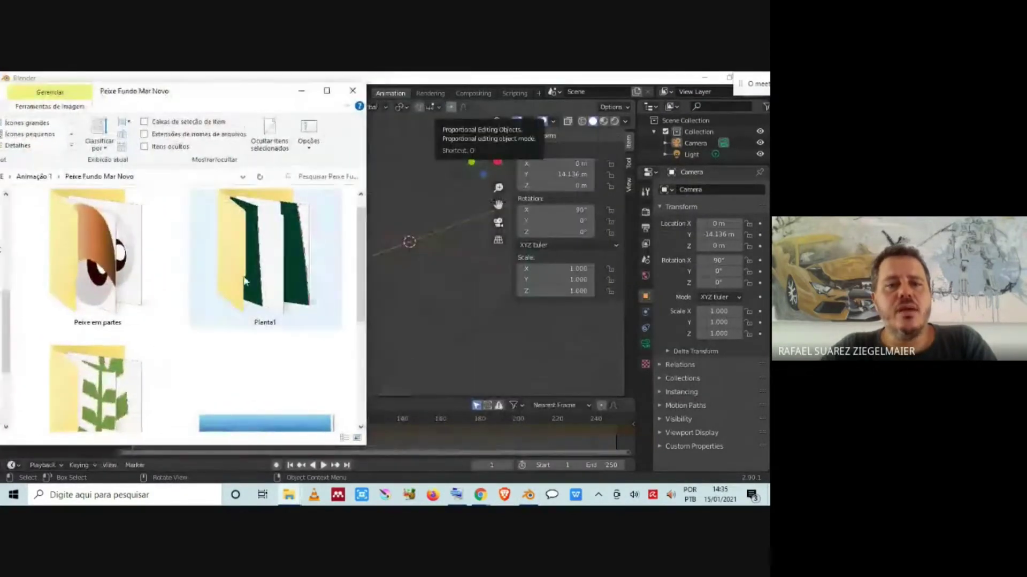
{"action": "scroll", "coordinate": [251, 274], "scroll_direction": "down", "scroll_amount": 2}
{"action": "left_click_drag", "start_coordinate": [245, 339], "coordinate": [310, 311]}
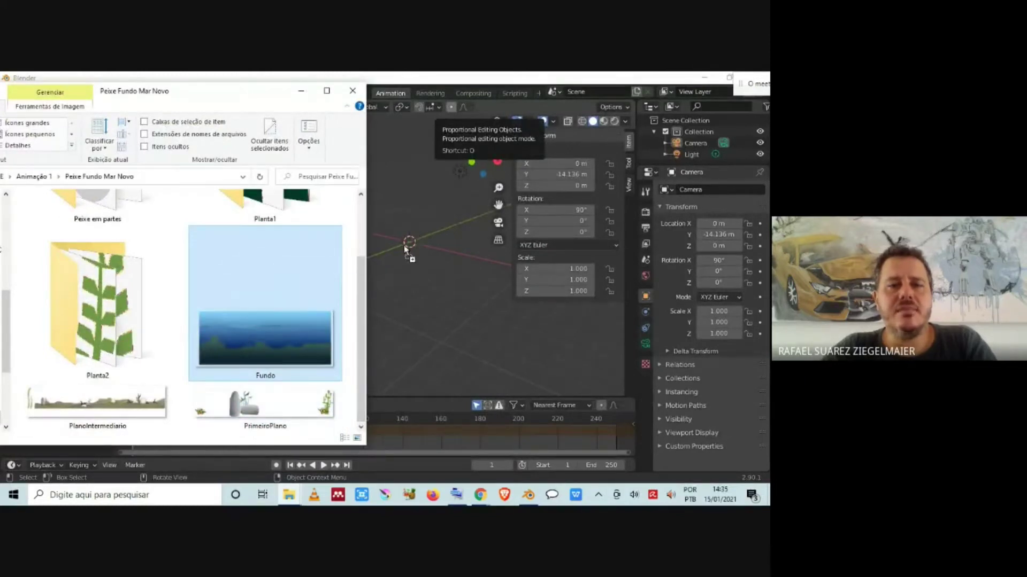
{"action": "left_click_drag", "start_coordinate": [433, 246], "coordinate": [433, 247]}
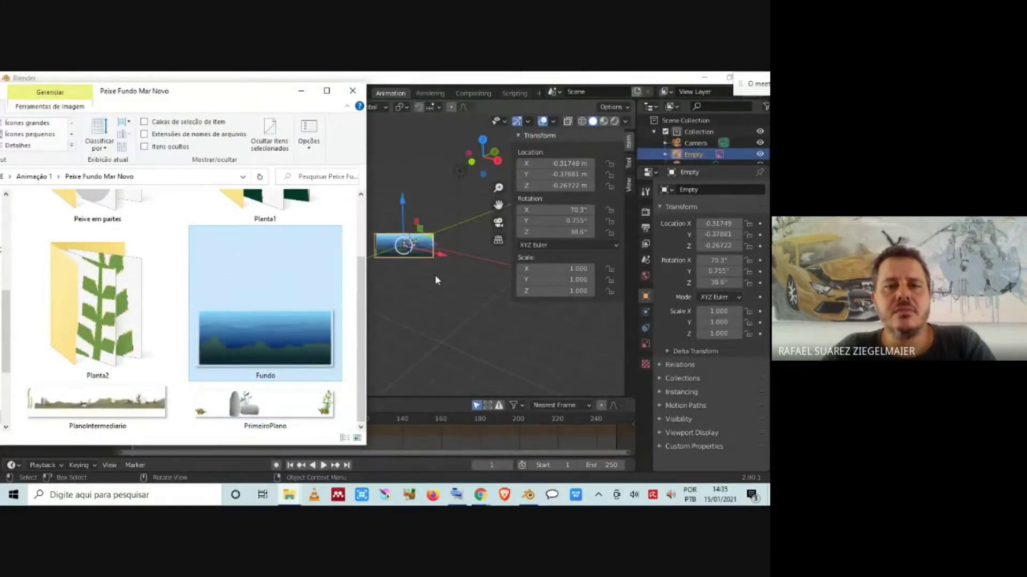
Examine the Fundo image in the viewport and through the camera, collapsing the Transform values to clear the view
{"action": "left_click", "coordinate": [434, 275]}
{"action": "middle_click_drag", "start_coordinate": [374, 286], "coordinate": [420, 275]}
{"action": "scroll", "coordinate": [417, 274], "scroll_direction": "up", "scroll_amount": 4}
{"action": "scroll", "coordinate": [417, 268], "scroll_direction": "up", "scroll_amount": 4}
{"action": "scroll", "coordinate": [417, 265], "scroll_direction": "down", "scroll_amount": 5}
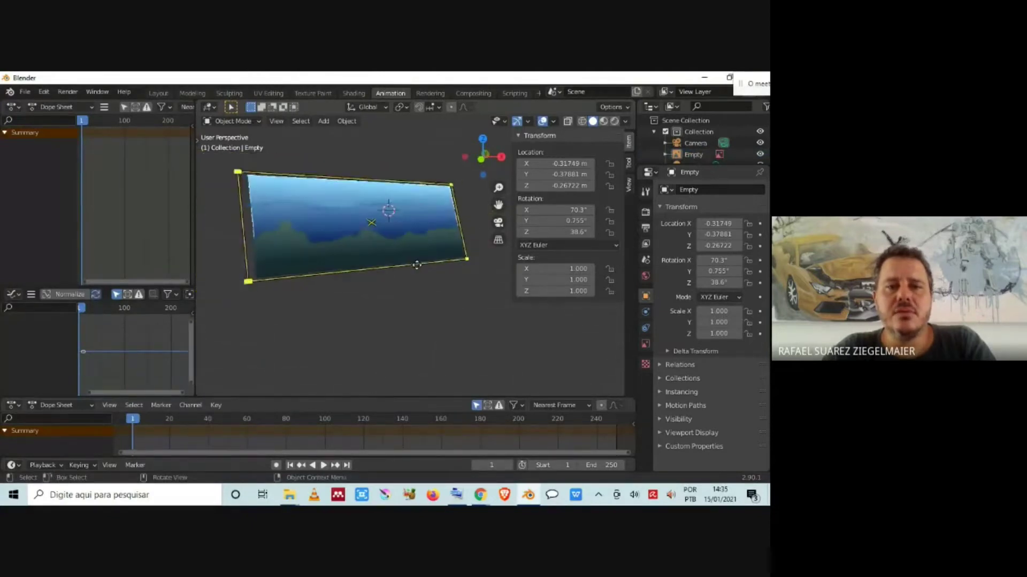
{"action": "key", "text": "KP_0"}
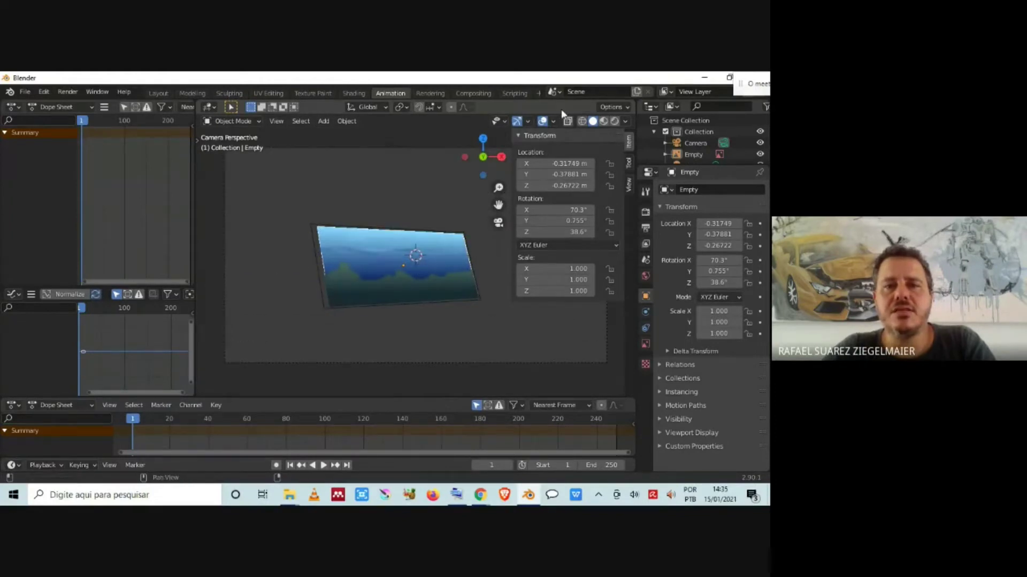
{"action": "left_click", "coordinate": [519, 134]}
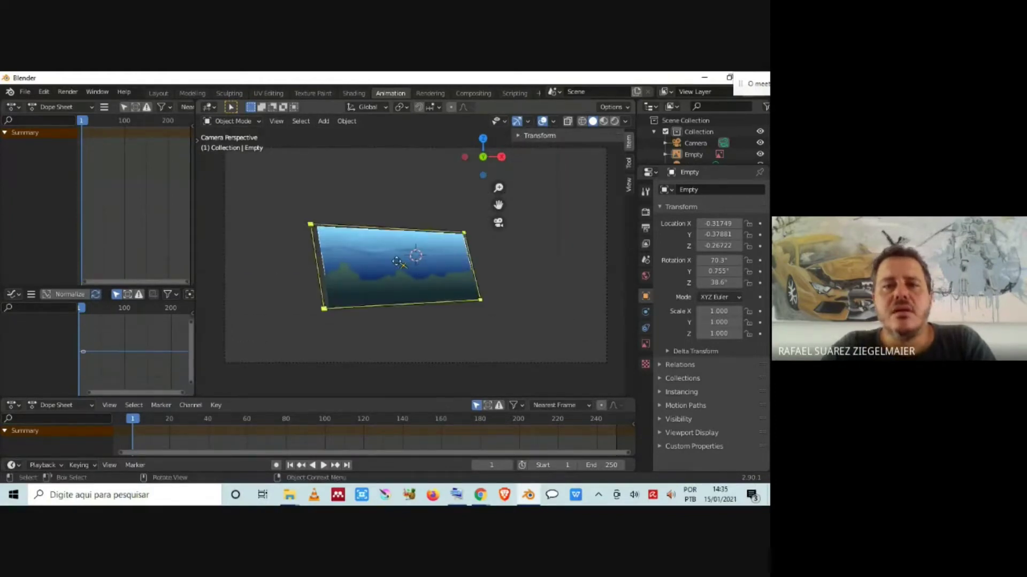
{"action": "scroll", "coordinate": [386, 247], "scroll_direction": "up", "scroll_amount": 2}
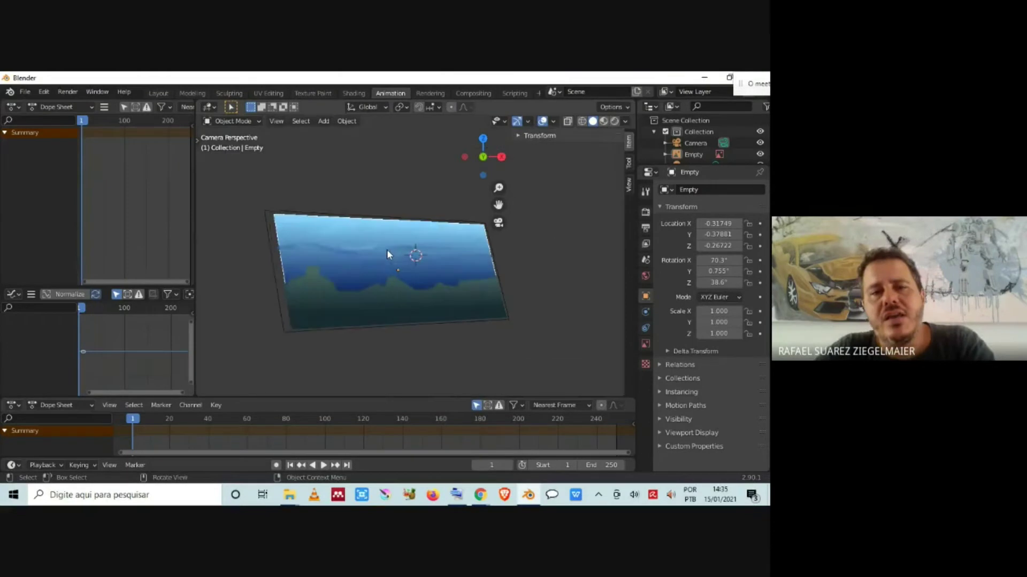
{"action": "scroll", "coordinate": [387, 250], "scroll_direction": "down", "scroll_amount": 1}
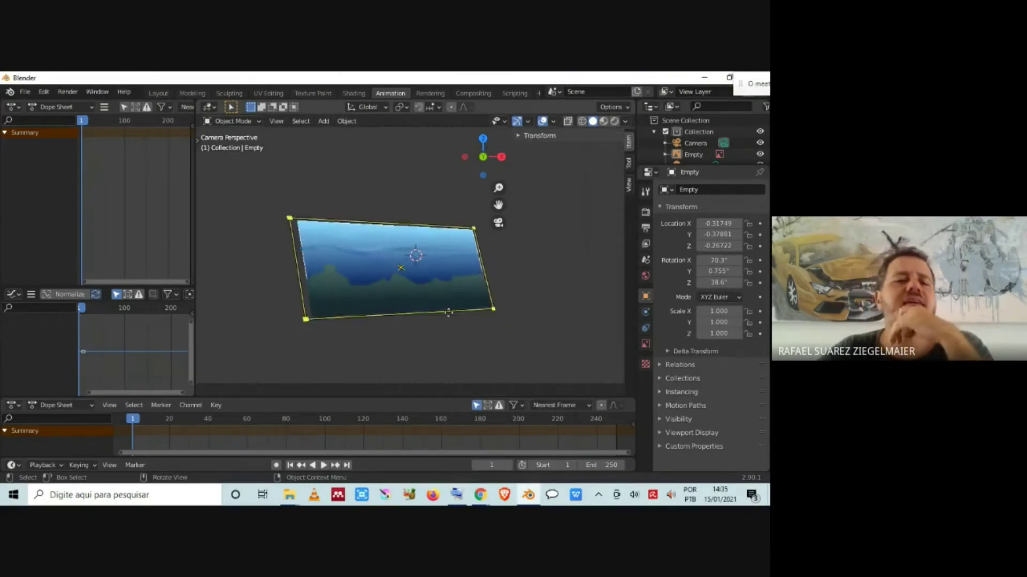
{"action": "scroll", "coordinate": [421, 245], "scroll_direction": "down", "scroll_amount": 1}
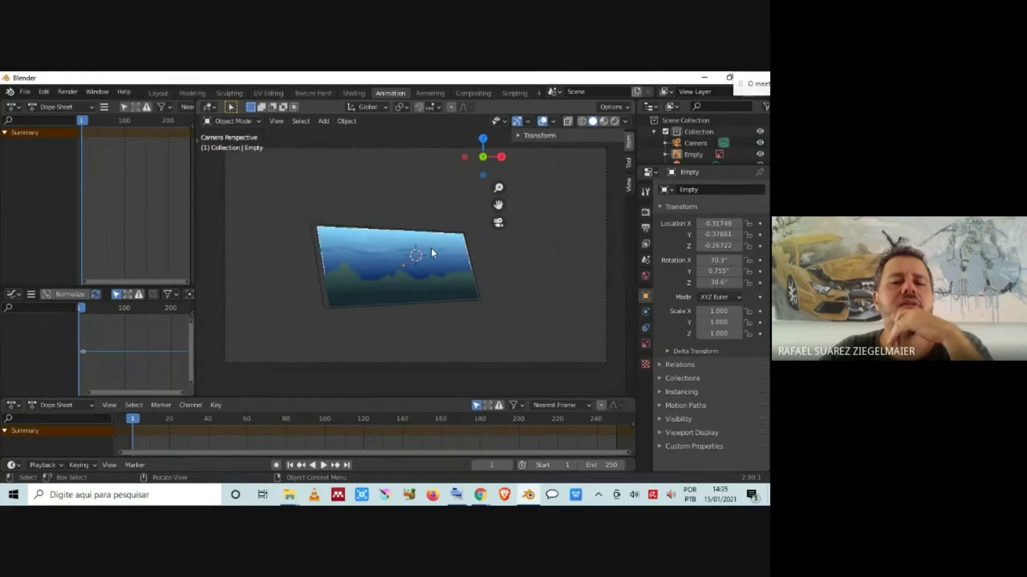
{"action": "scroll", "coordinate": [431, 248], "scroll_direction": "up", "scroll_amount": 1}
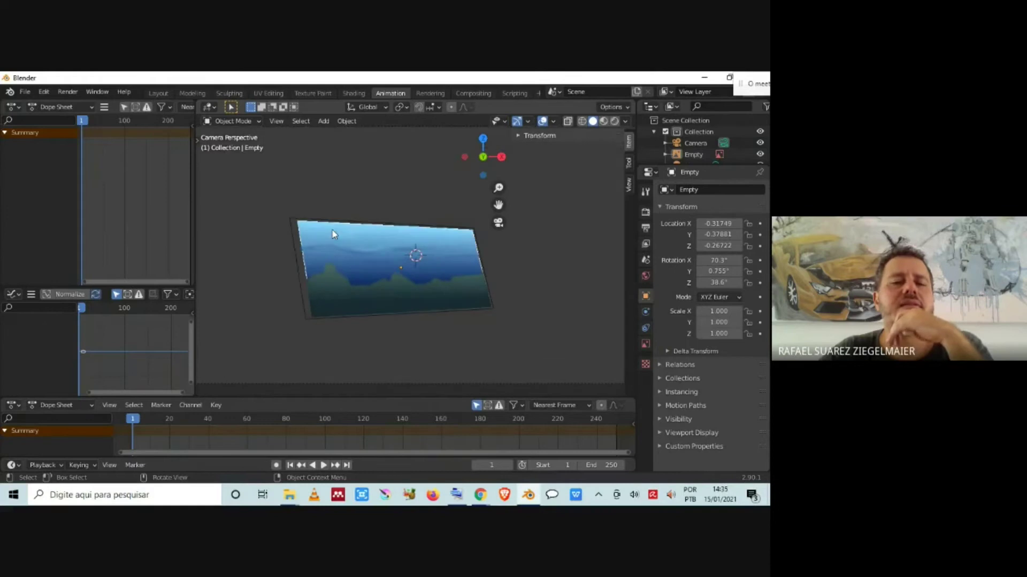
Render the current frame to check whether the Fundo image is rendered, and close the render window
{"action": "left_click", "coordinate": [68, 94]}
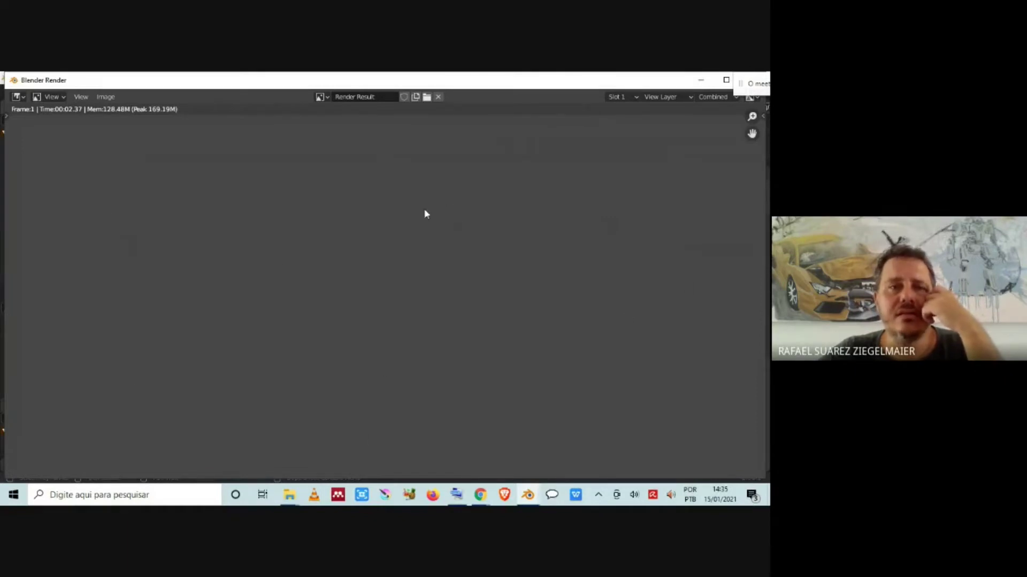
{"action": "left_click_drag", "start_coordinate": [573, 81], "coordinate": [496, 132]}
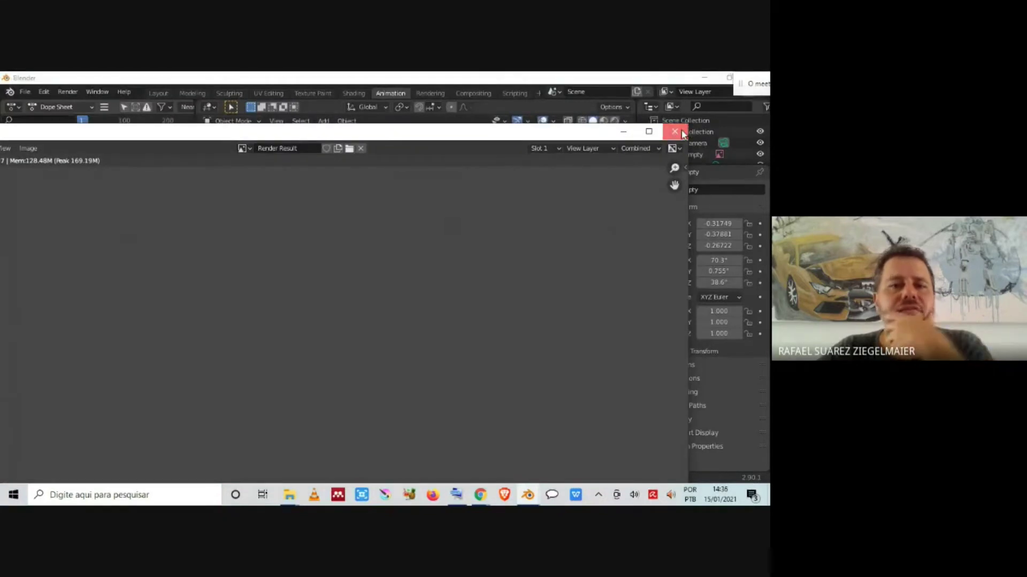
{"action": "left_click", "coordinate": [675, 132]}
Return to the camera view, render the frame a second time with the Fundo image inside the camera frame, and close the result
{"action": "middle_click_drag", "start_coordinate": [393, 256], "coordinate": [424, 255]}
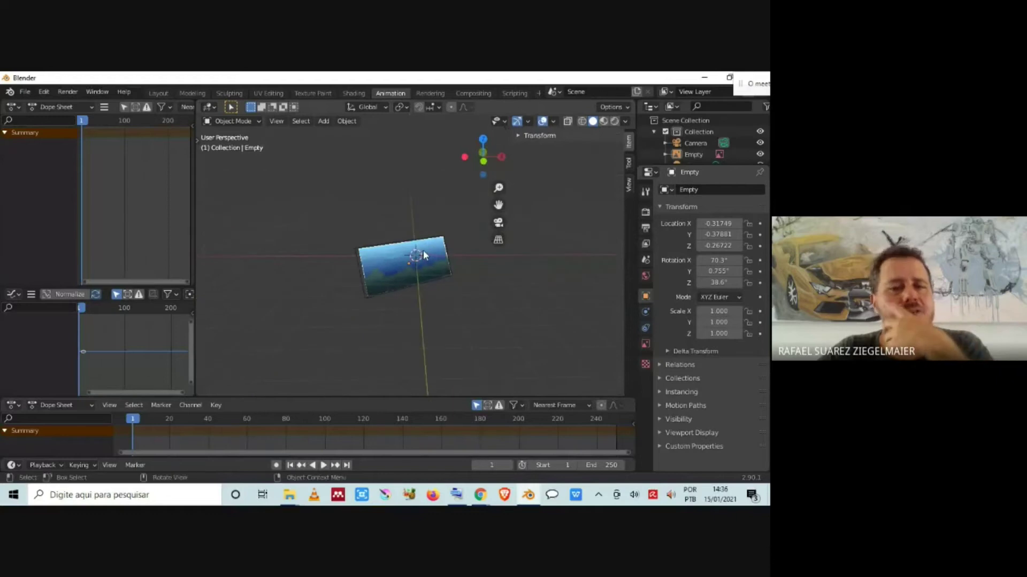
{"action": "key", "text": "KP_0"}
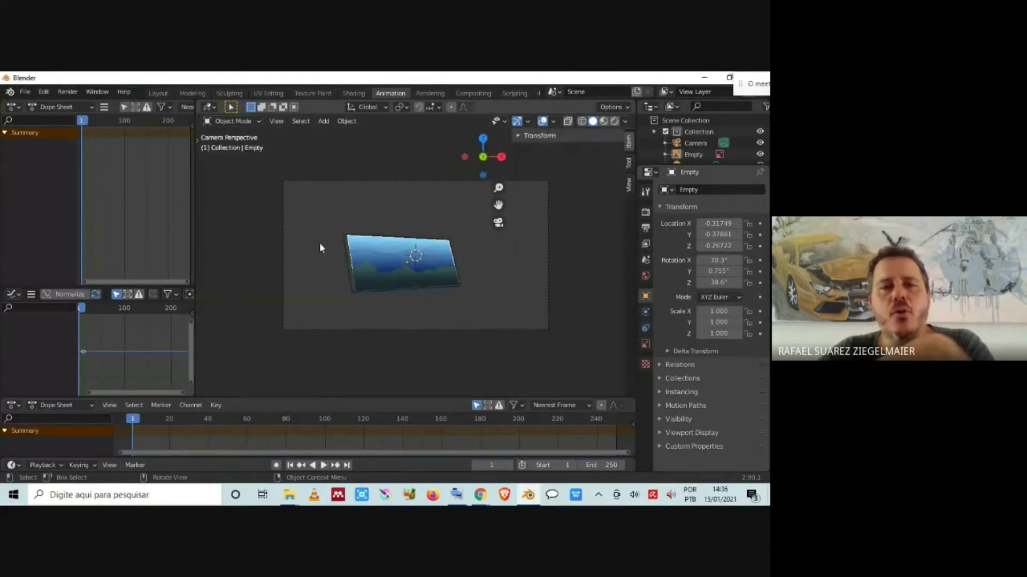
{"action": "left_click", "coordinate": [405, 261]}
{"action": "left_click", "coordinate": [438, 277]}
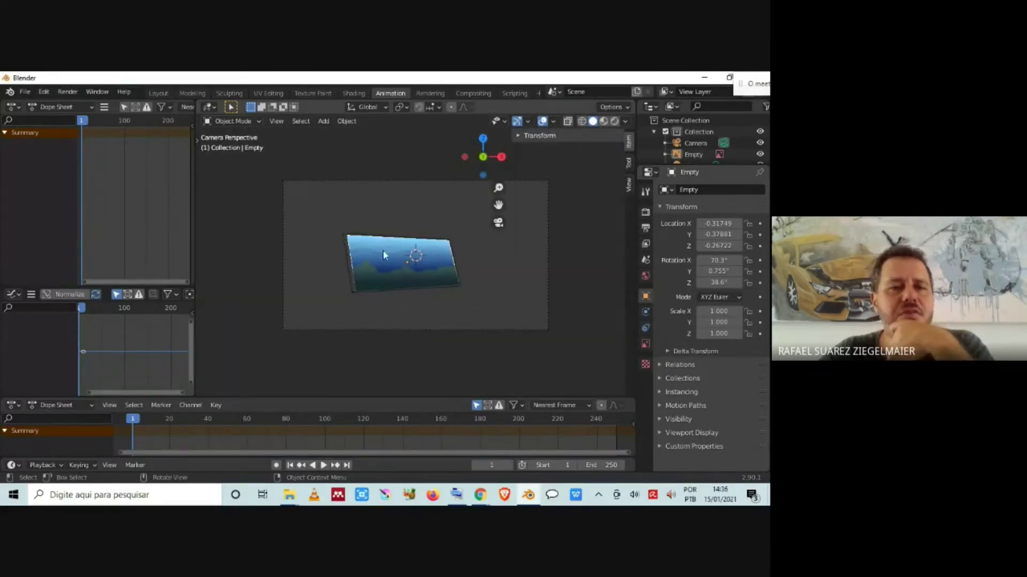
{"action": "left_click", "coordinate": [347, 230]}
{"action": "left_click", "coordinate": [343, 225]}
{"action": "left_click", "coordinate": [67, 92]}
{"action": "left_click", "coordinate": [75, 105]}
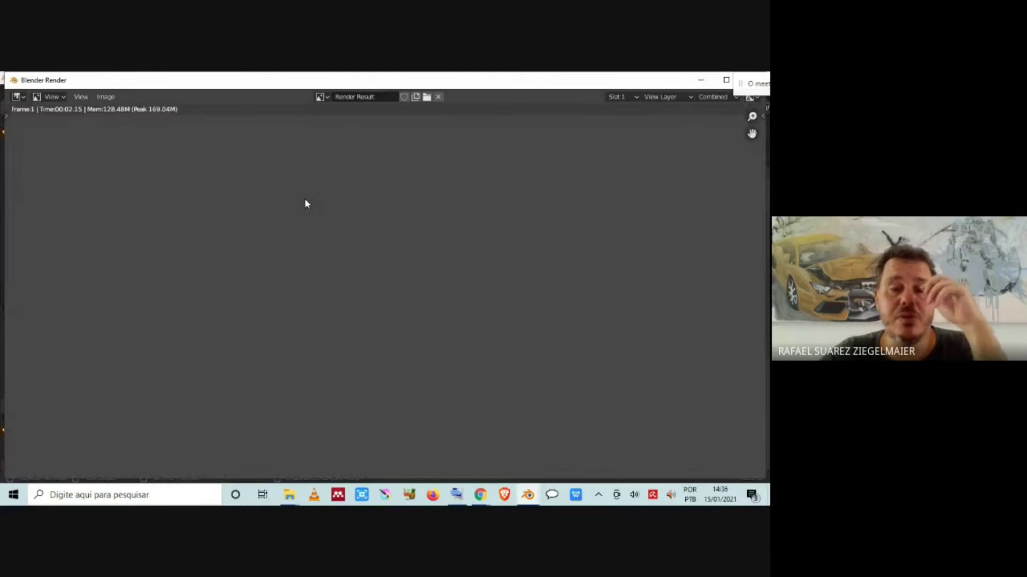
{"action": "double_click", "coordinate": [648, 83]}
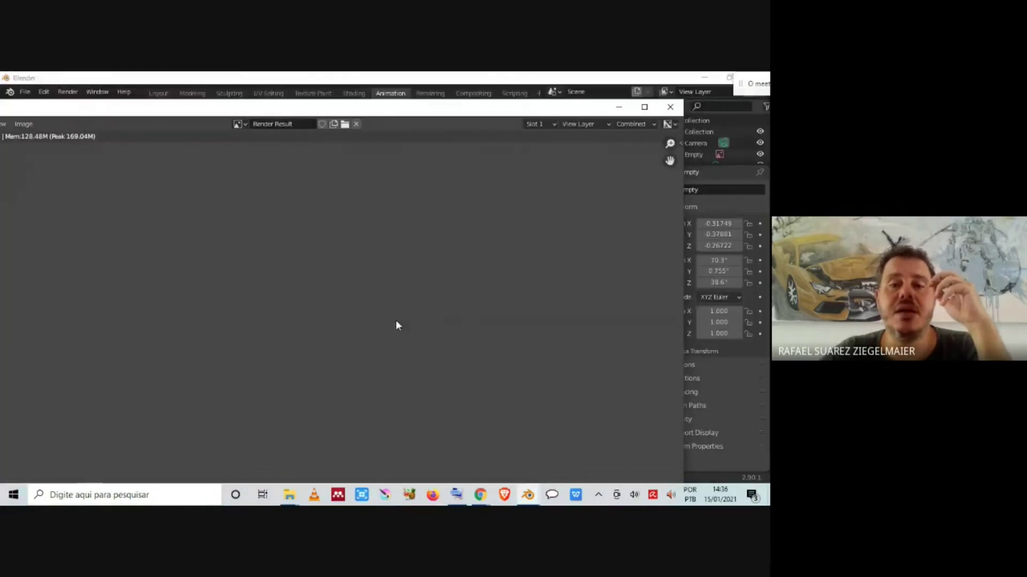
{"action": "left_click", "coordinate": [670, 107]}
Select the Fundo image in the viewport, point out its source file in the Peixe Fundo Mar Novo folder and return to Blender
{"action": "left_click", "coordinate": [434, 263]}
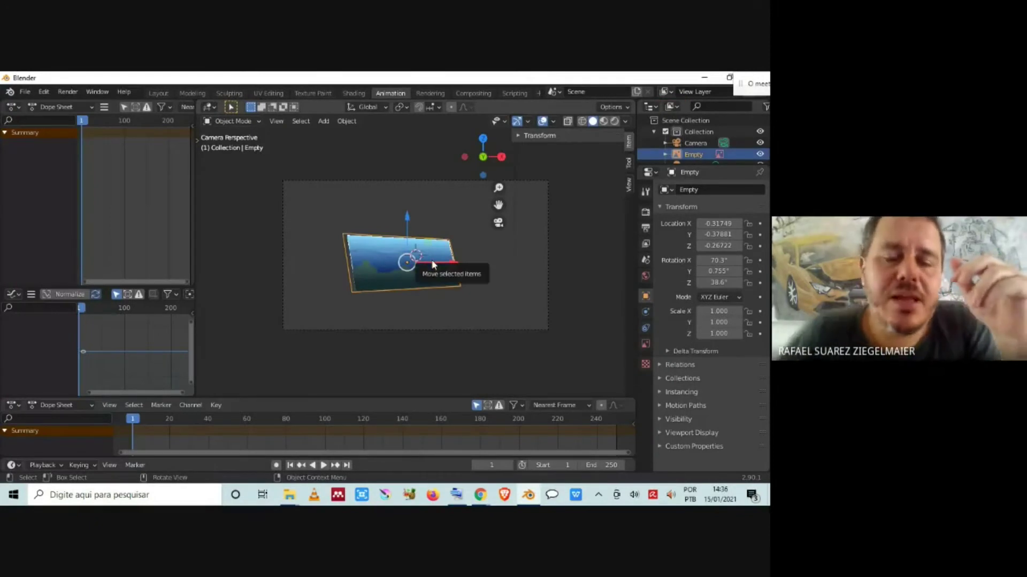
{"action": "middle_click_drag", "start_coordinate": [433, 265], "coordinate": [375, 291]}
{"action": "scroll", "coordinate": [374, 291], "scroll_direction": "up", "scroll_amount": 3}
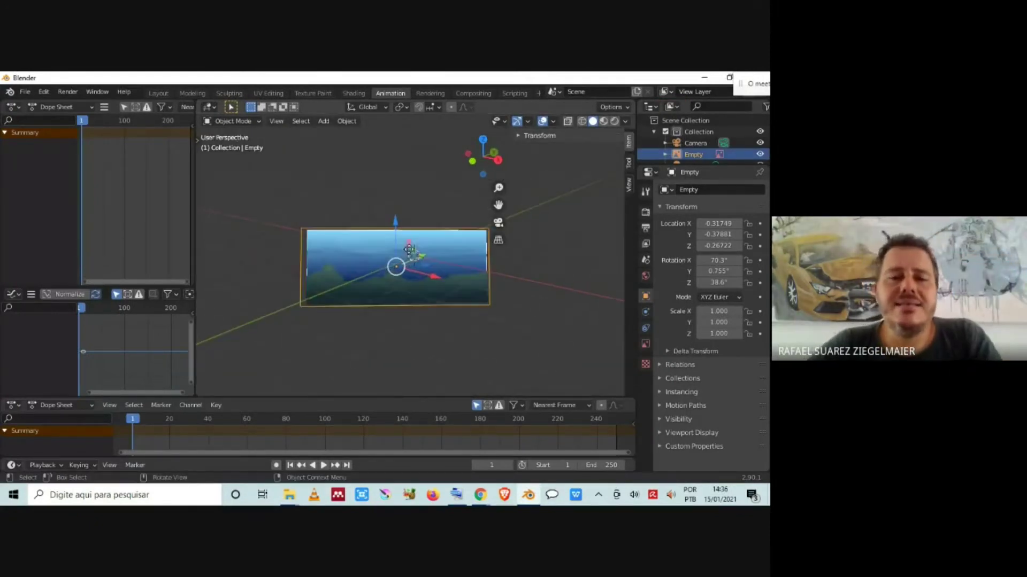
{"action": "left_click", "coordinate": [289, 495]}
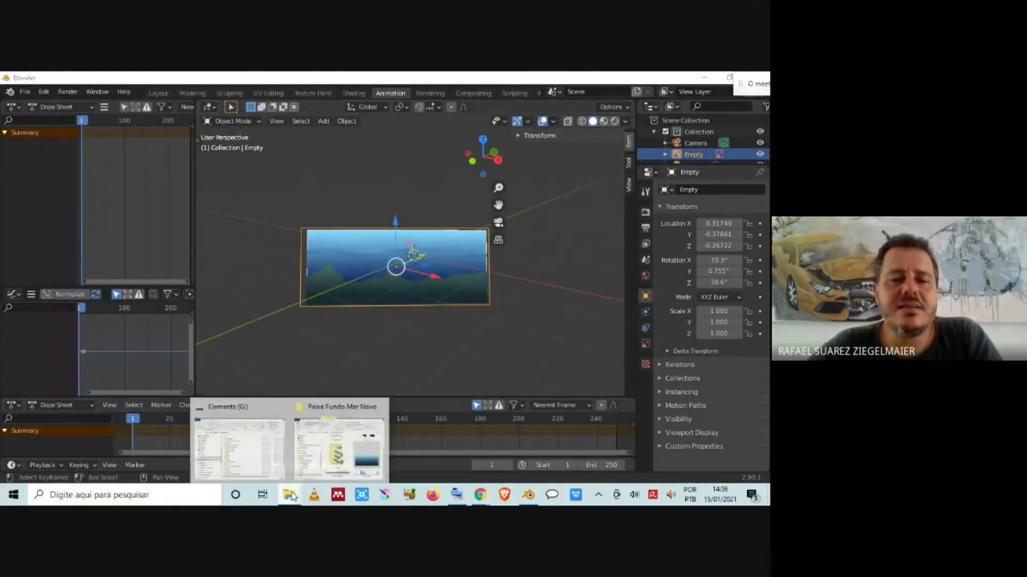
{"action": "left_click", "coordinate": [348, 405]}
{"action": "left_click", "coordinate": [218, 339]}
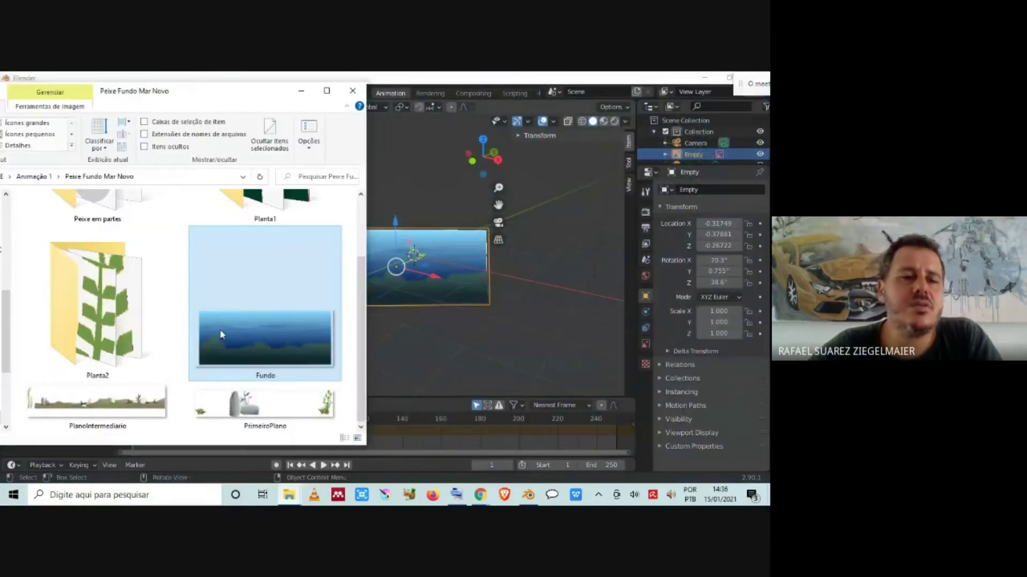
{"action": "left_click", "coordinate": [519, 317]}
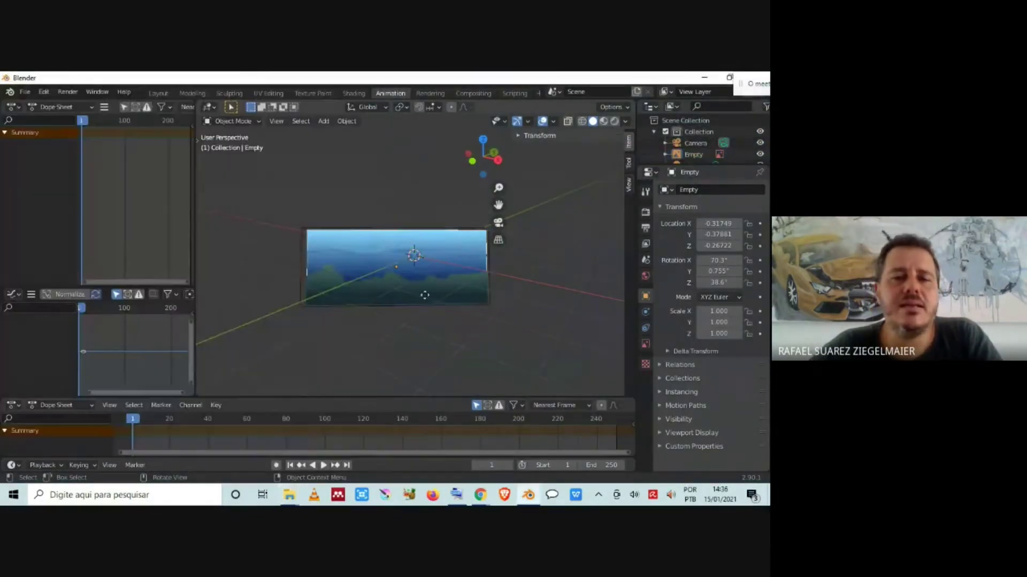
Examine the Fundo image empty from several angles and its position relative to the camera
{"action": "middle_click_drag", "start_coordinate": [519, 316], "coordinate": [417, 288]}
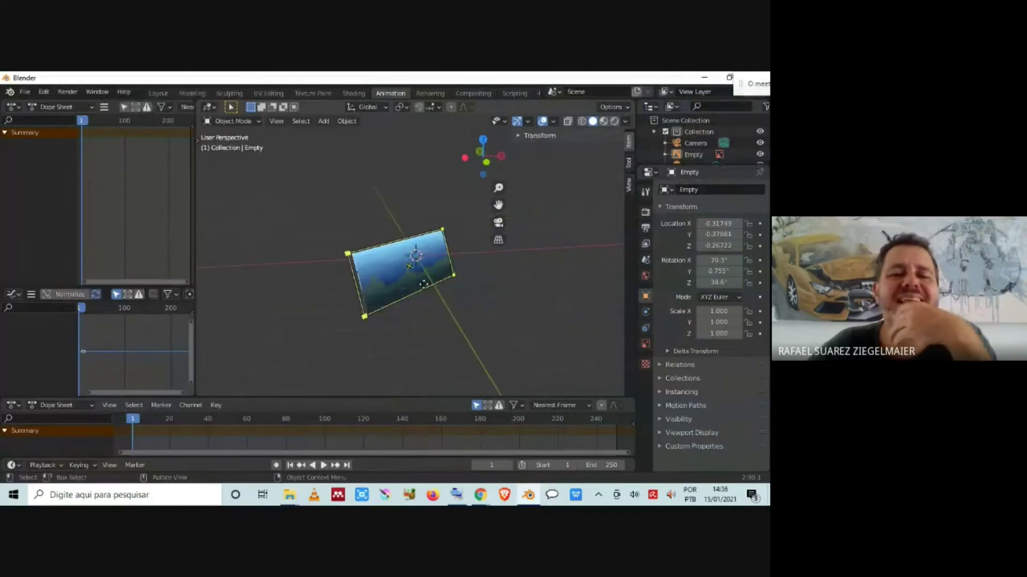
{"action": "left_click", "coordinate": [419, 277]}
{"action": "scroll", "coordinate": [450, 299], "scroll_direction": "up", "scroll_amount": 4}
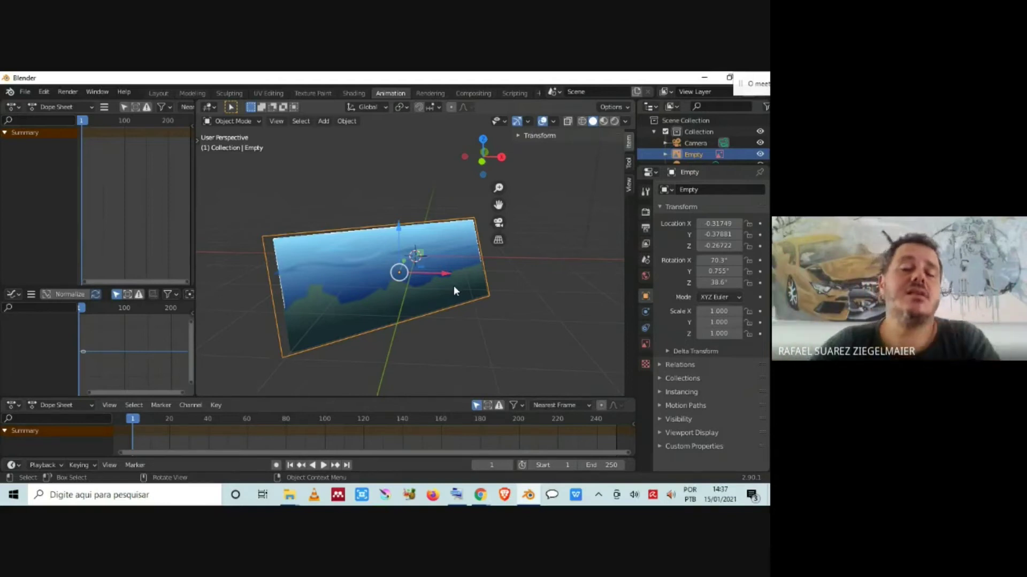
{"action": "scroll", "coordinate": [401, 261], "scroll_direction": "down", "scroll_amount": 4}
{"action": "middle_click_drag", "start_coordinate": [410, 284], "coordinate": [318, 284]}
{"action": "scroll", "coordinate": [395, 299], "scroll_direction": "down", "scroll_amount": 3}
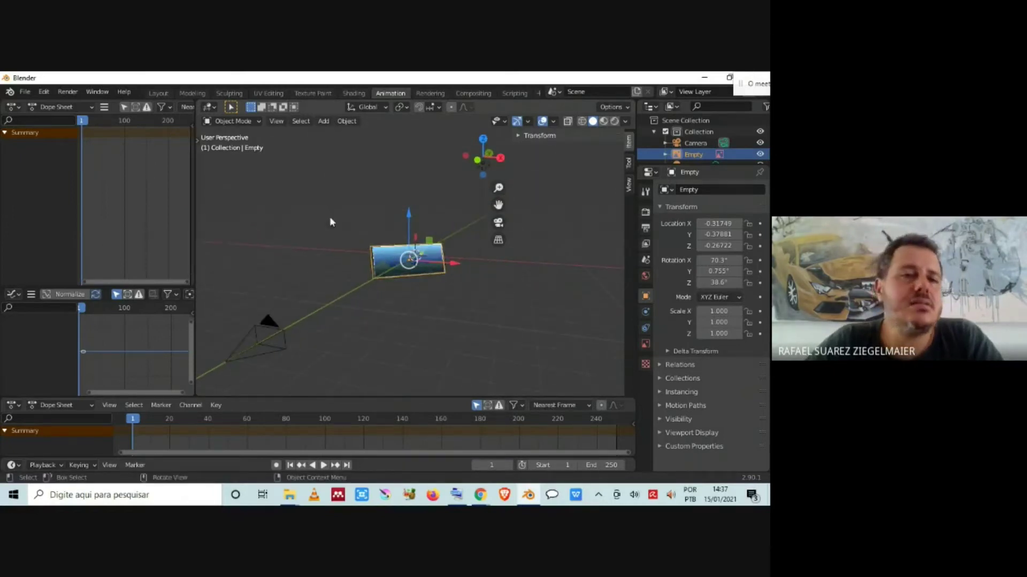
{"action": "left_click", "coordinate": [68, 92]}
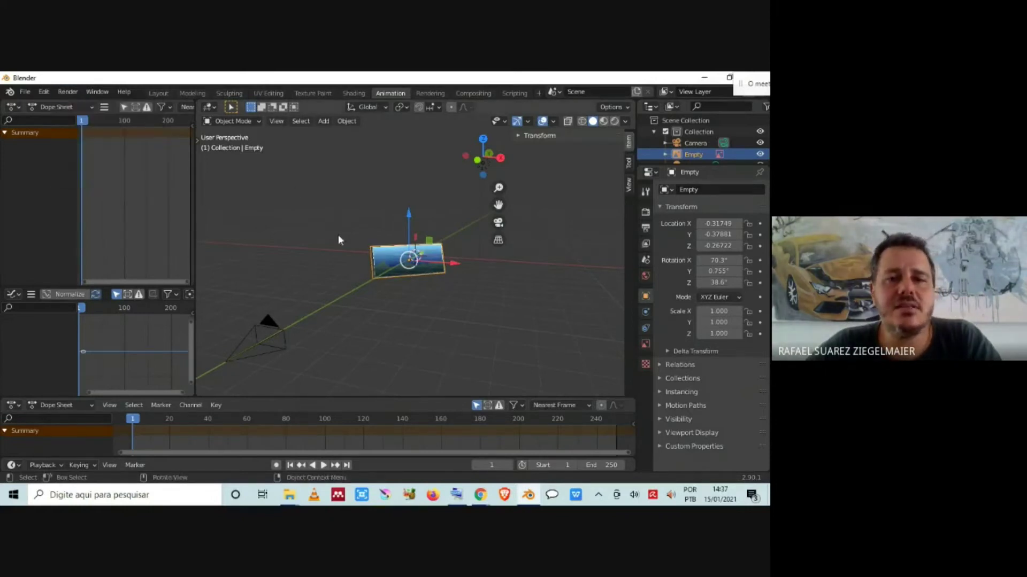
Delete the Fundo image empty from the scene
{"action": "key", "text": "x"}
{"action": "left_click", "coordinate": [369, 280]}
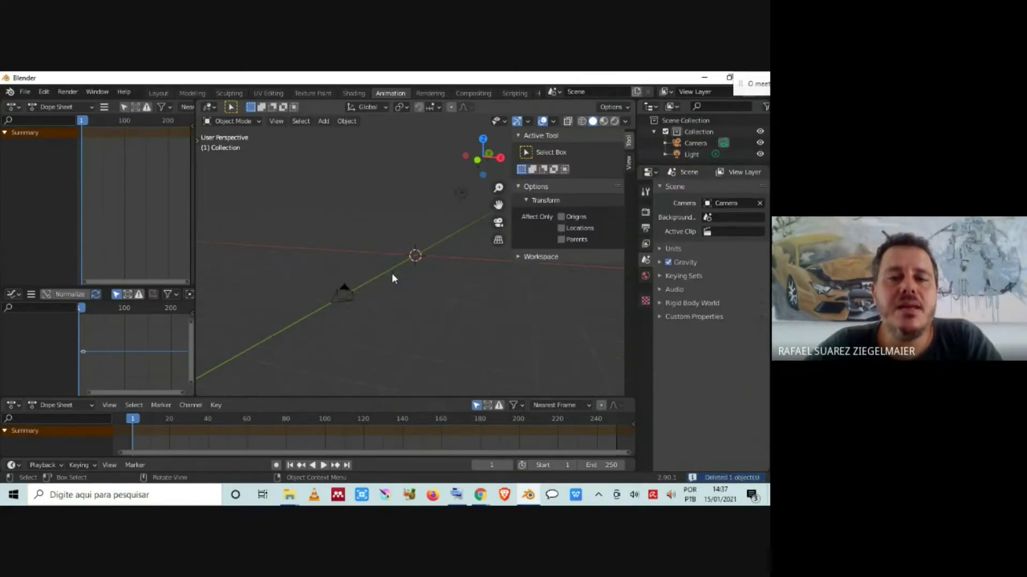
{"action": "left_click", "coordinate": [521, 136]}
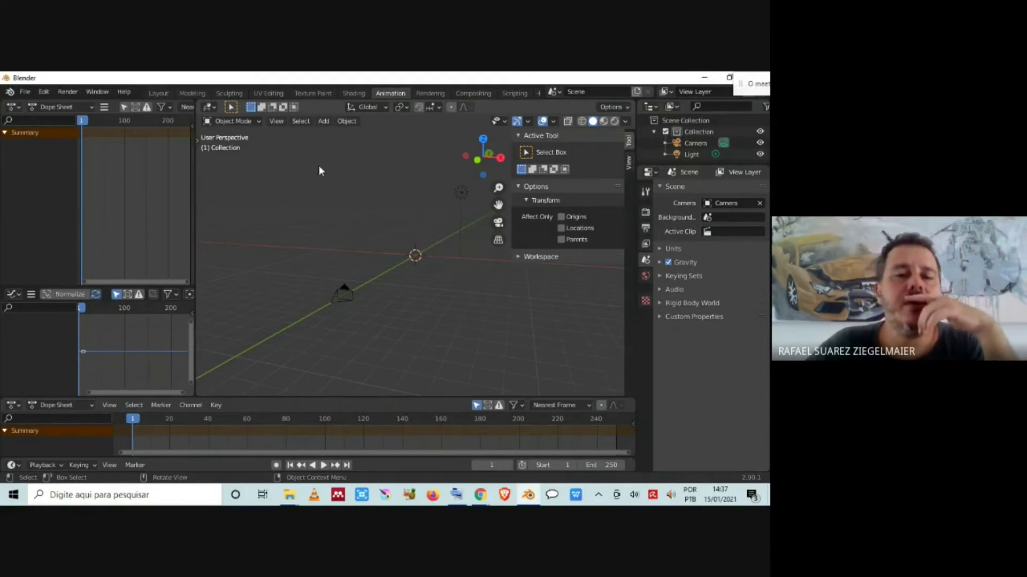
Open the preferences and look through the Interface, Themes, Viewport, Lights and Editing settings
{"action": "left_click", "coordinate": [44, 94]}
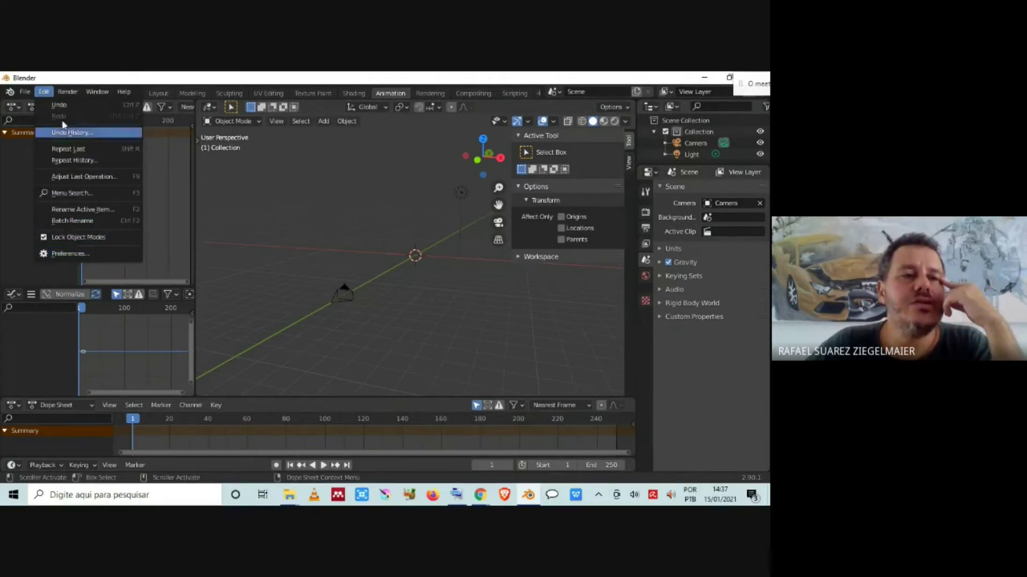
{"action": "left_click", "coordinate": [78, 258]}
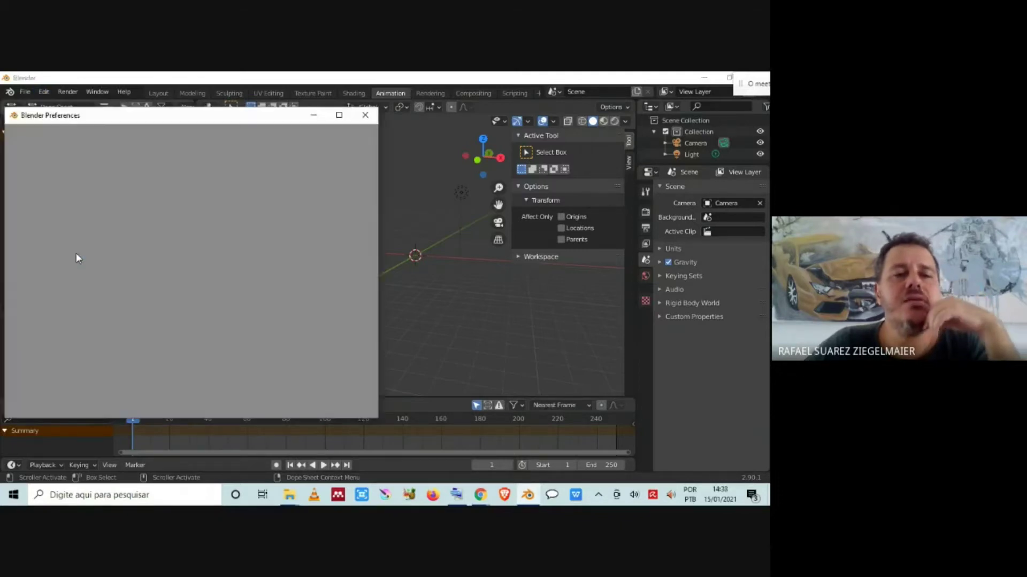
{"action": "left_click_drag", "start_coordinate": [201, 117], "coordinate": [373, 122]}
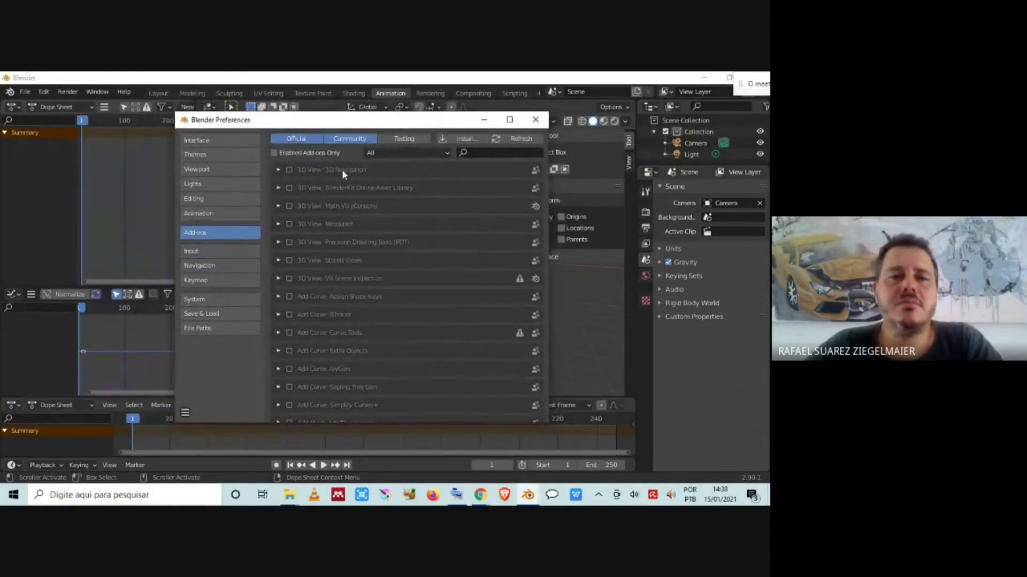
{"action": "left_click", "coordinate": [204, 141]}
{"action": "left_click", "coordinate": [205, 154]}
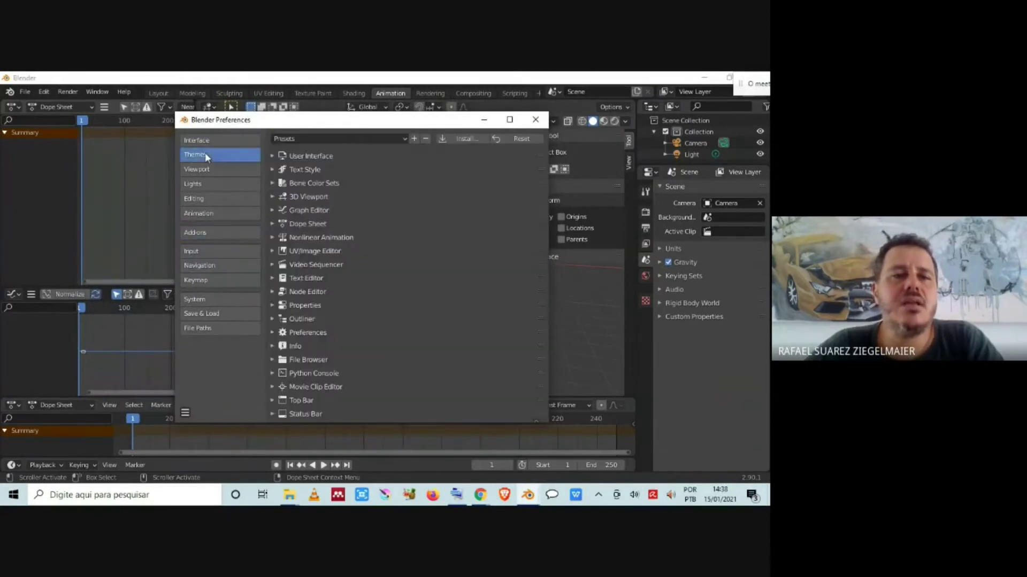
{"action": "left_click", "coordinate": [205, 169]}
{"action": "left_click", "coordinate": [203, 184]}
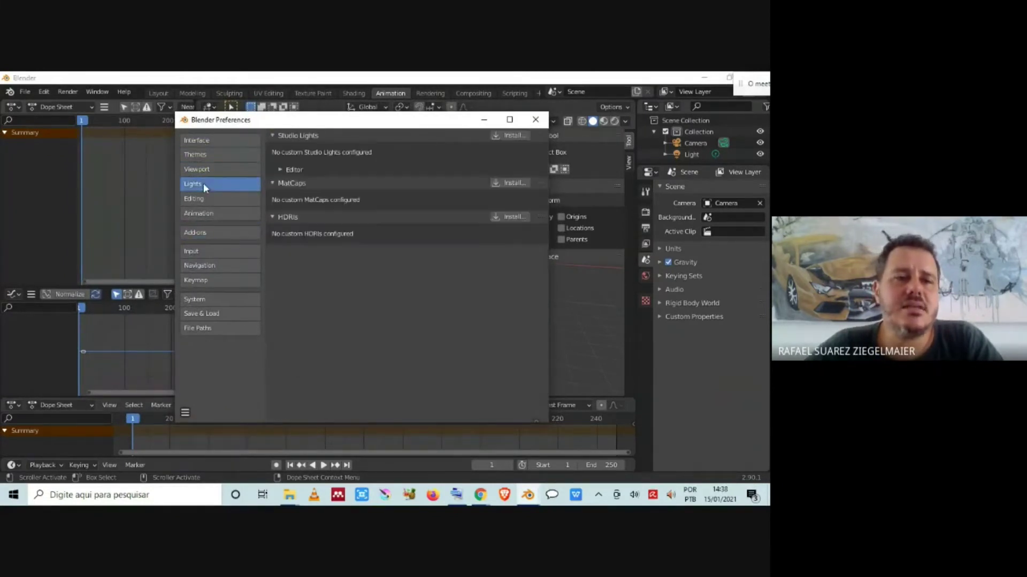
{"action": "left_click", "coordinate": [202, 199]}
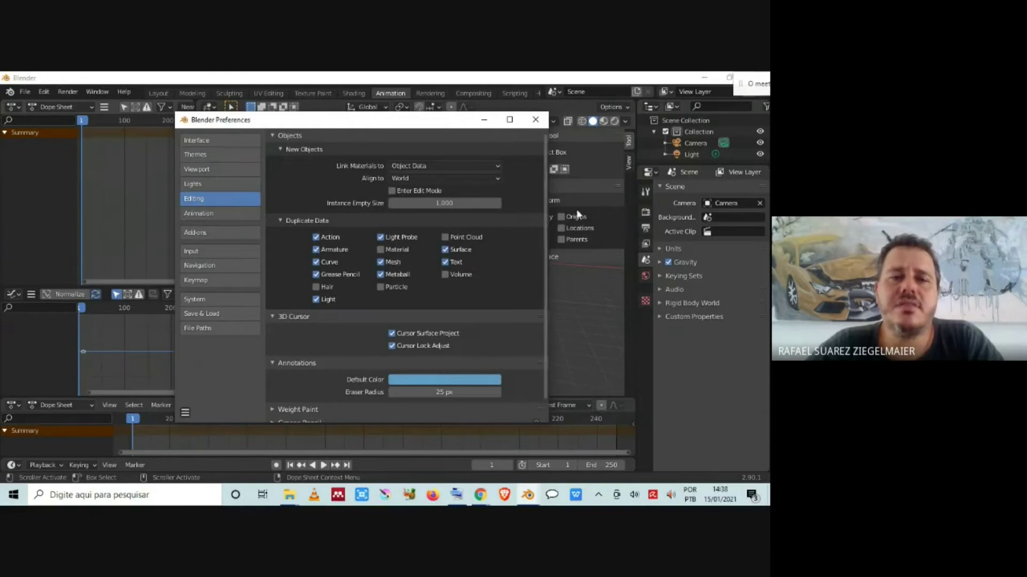
Search the add-ons for "image", switch Import Images as Planes off and on again, leave it enabled and close the preferences
{"action": "left_click", "coordinate": [200, 235]}
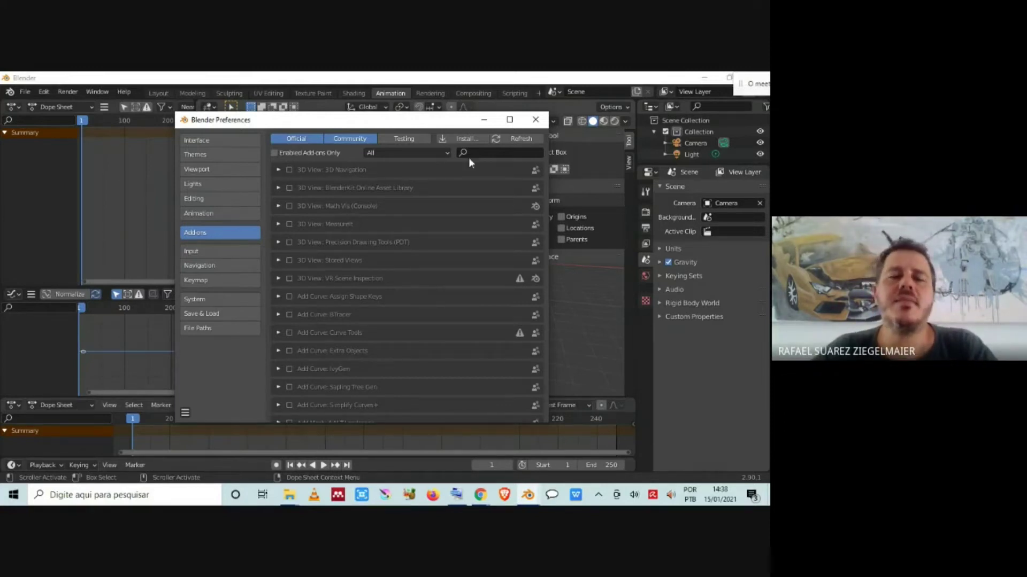
{"action": "left_click", "coordinate": [496, 154]}
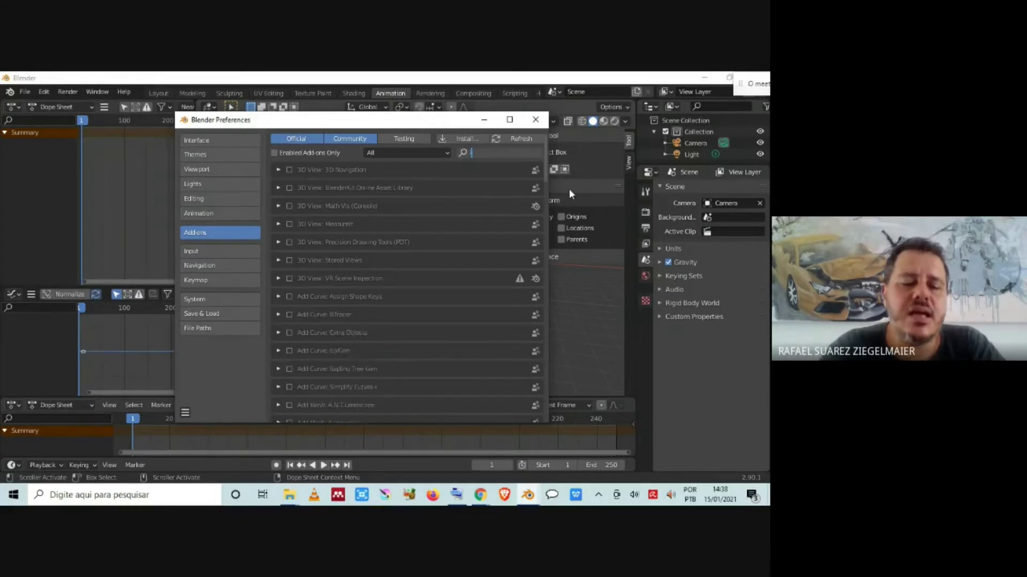
{"action": "type", "text": "image"}
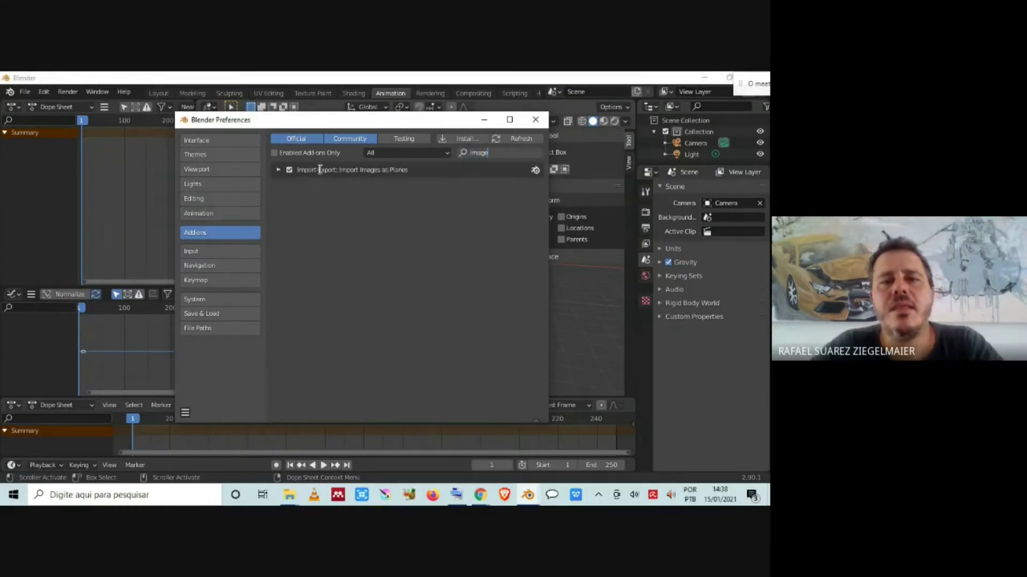
{"action": "left_click", "coordinate": [289, 170]}
{"action": "left_click", "coordinate": [290, 170]}
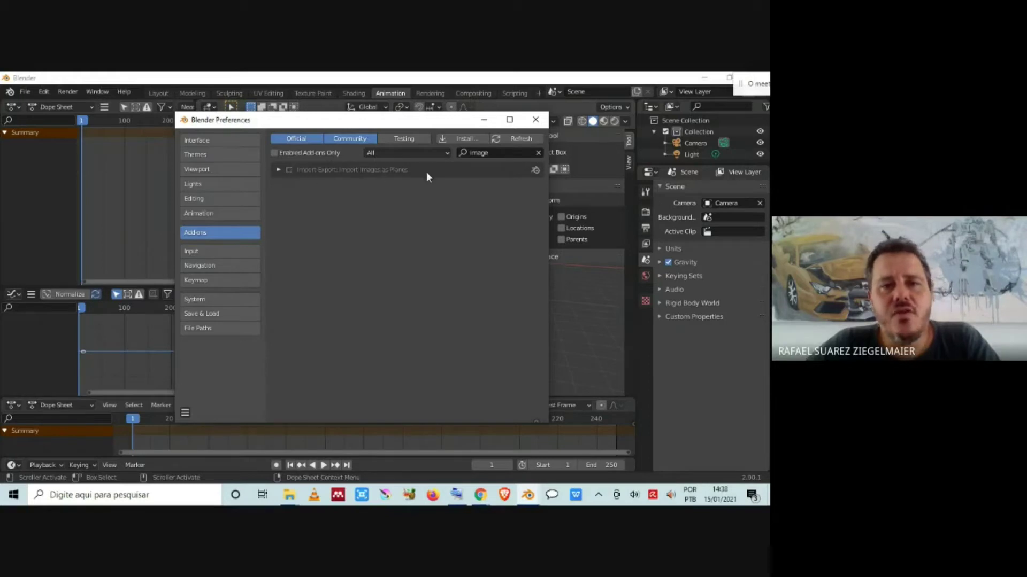
{"action": "left_click", "coordinate": [289, 170]}
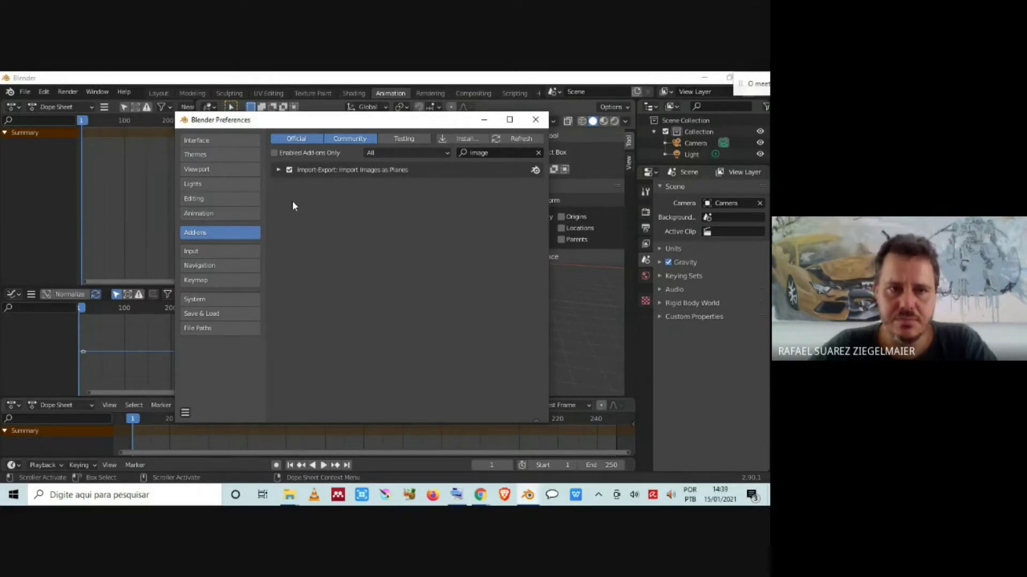
{"action": "left_click", "coordinate": [536, 122]}
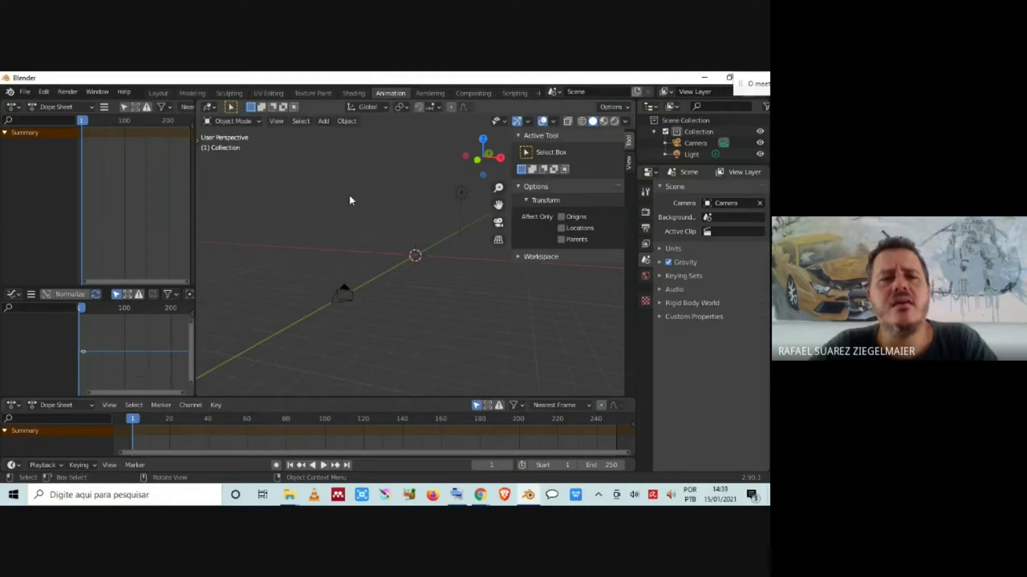
Start an Images as Planes import and browse to the folder G:\IFPE\Animação 1\Peixe Fundo Mar Novo
{"action": "scroll", "coordinate": [396, 228], "scroll_direction": "up", "scroll_amount": 1}
{"action": "scroll", "coordinate": [395, 229], "scroll_direction": "down", "scroll_amount": 1}
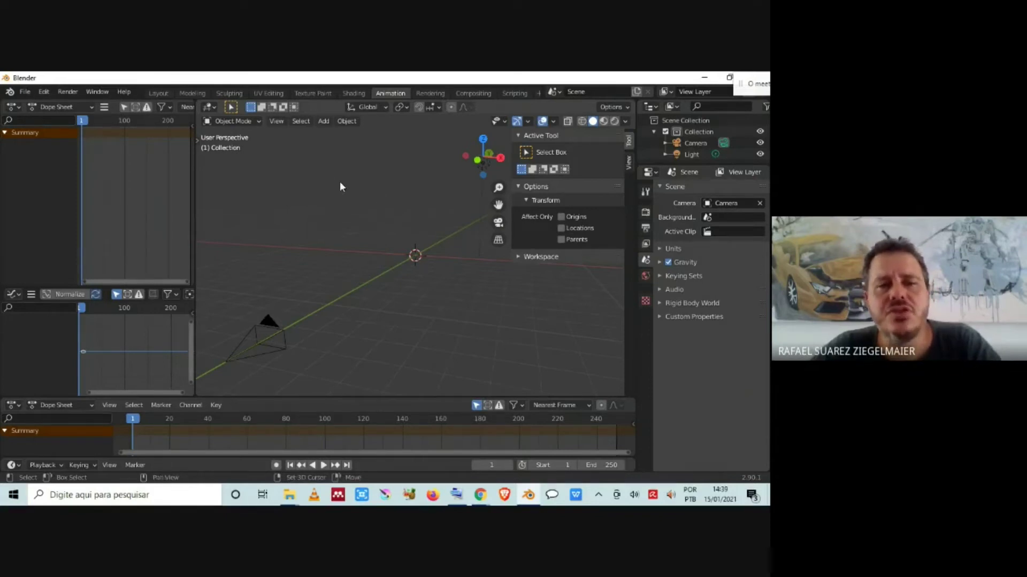
{"action": "key", "text": "shift+a"}
{"action": "mouse_move", "coordinate": [344, 175]}
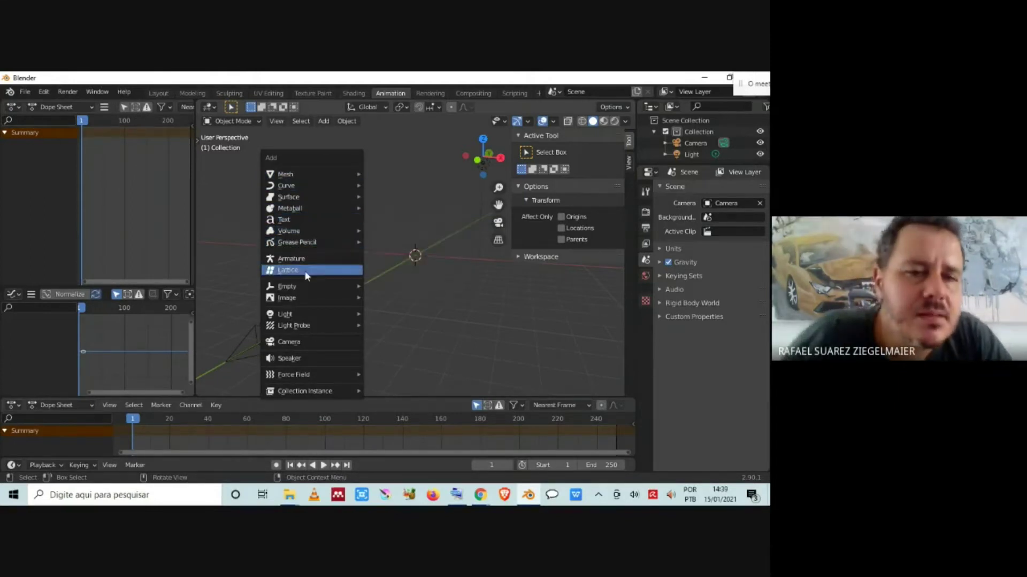
{"action": "mouse_move", "coordinate": [304, 299]}
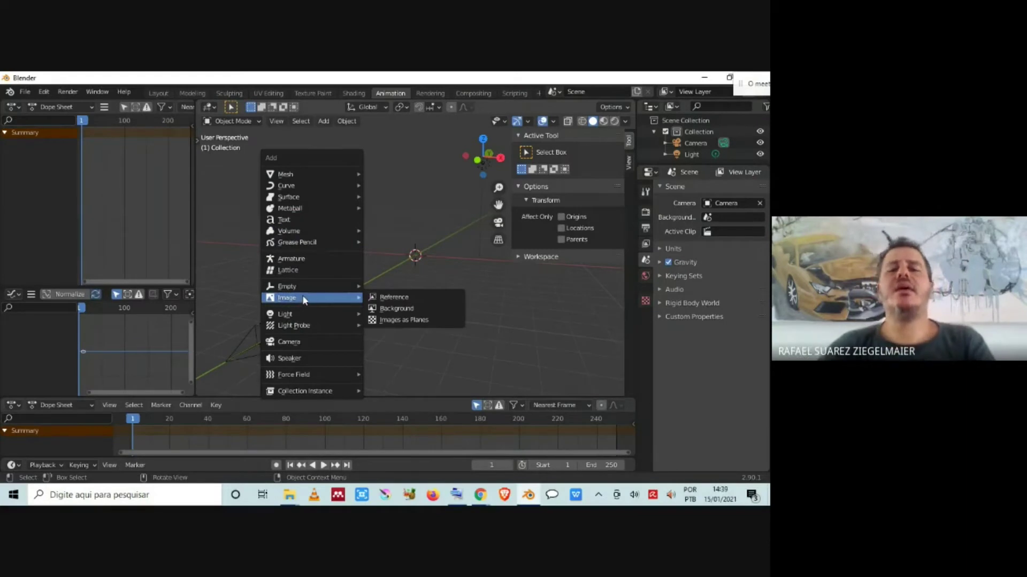
{"action": "left_click", "coordinate": [405, 321]}
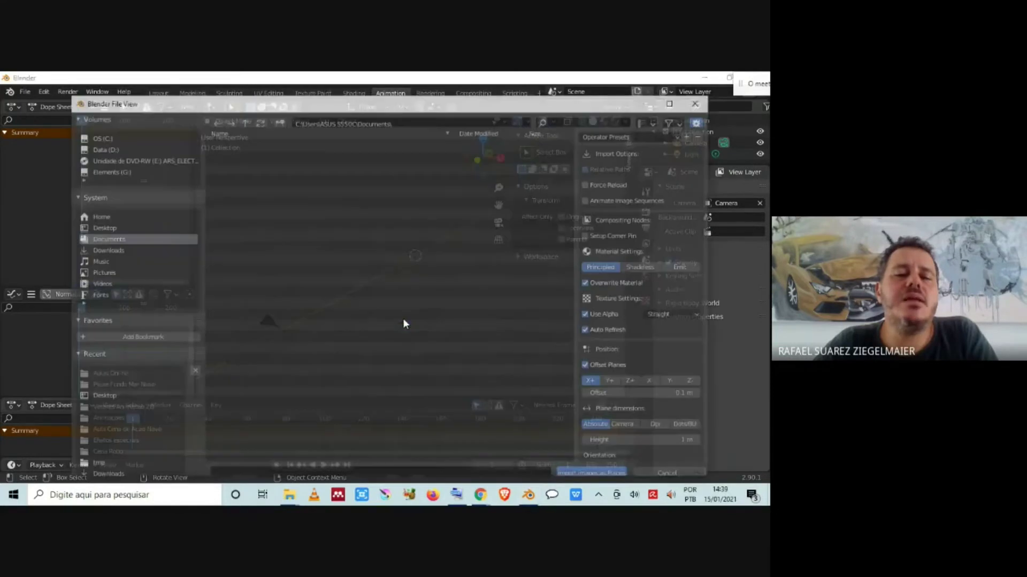
{"action": "mouse_move", "coordinate": [431, 96]}
{"action": "left_mouse_down"}
{"action": "mouse_move", "coordinate": [378, 89]}
{"action": "mouse_move", "coordinate": [432, 78]}
{"action": "mouse_move", "coordinate": [436, 128]}
{"action": "mouse_move", "coordinate": [435, 104]}
{"action": "left_mouse_up"}
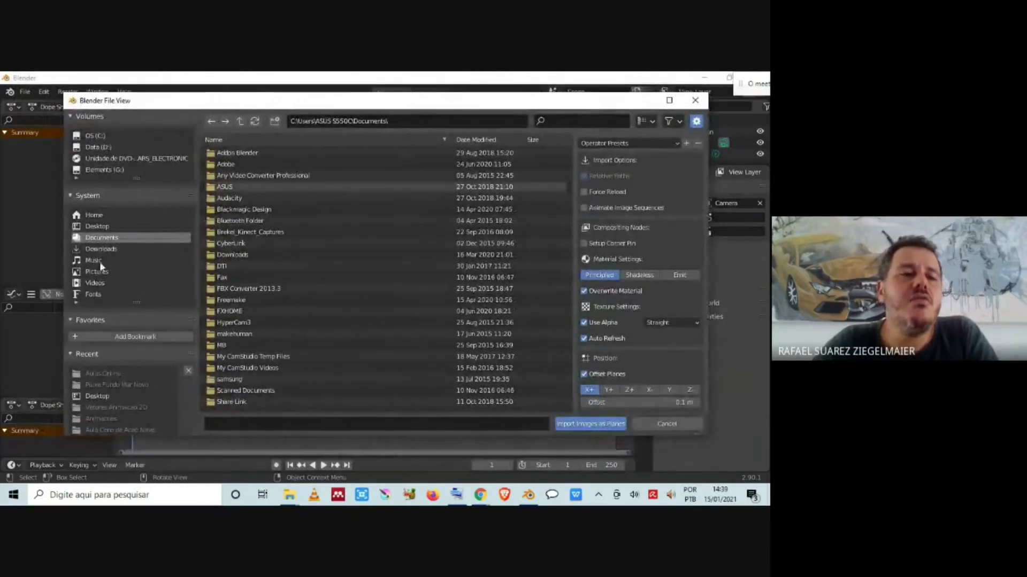
{"action": "left_click", "coordinate": [107, 168]}
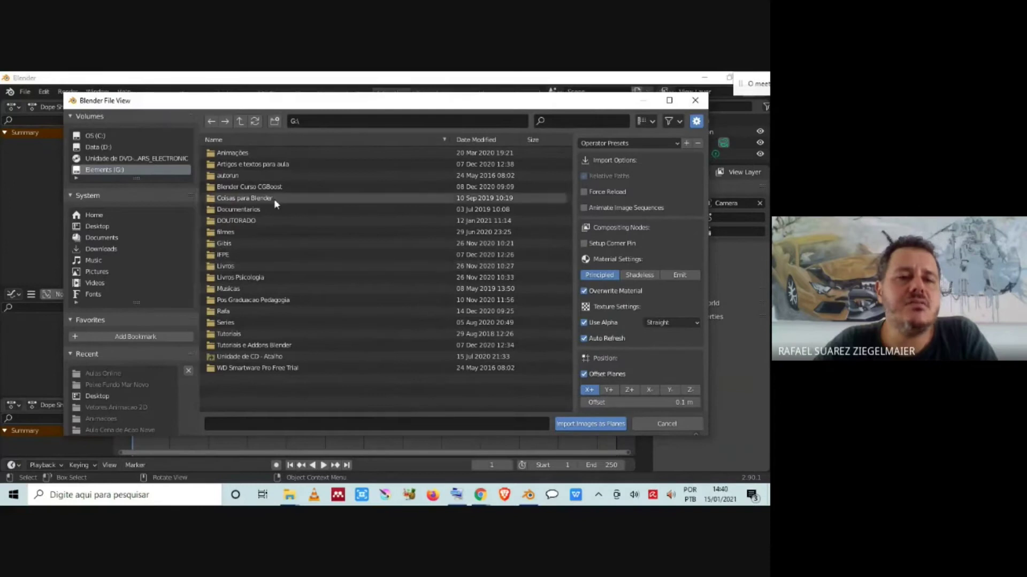
{"action": "left_click", "coordinate": [220, 254]}
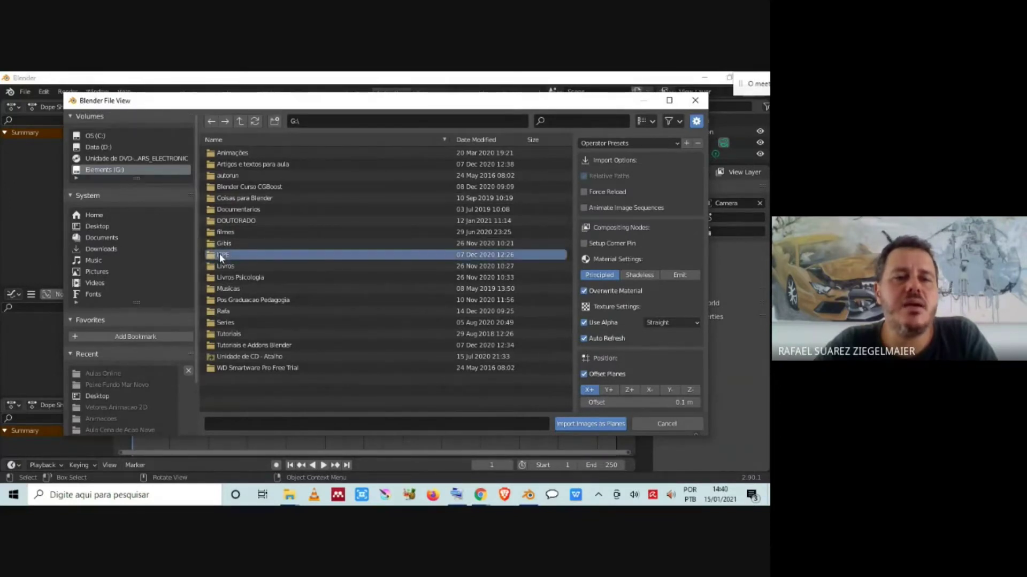
{"action": "double_click", "coordinate": [220, 254]}
{"action": "double_click", "coordinate": [231, 153]}
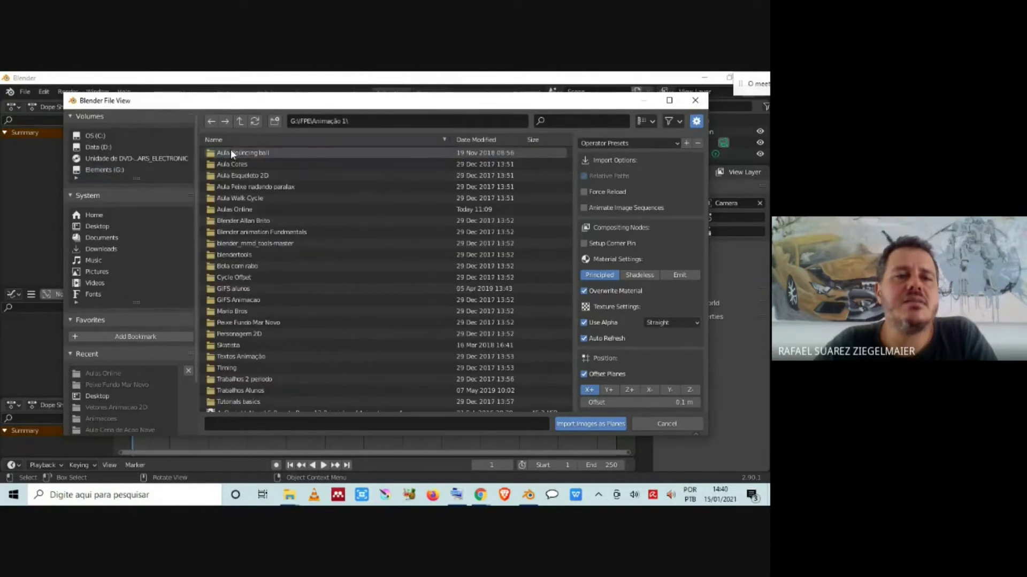
{"action": "double_click", "coordinate": [248, 322]}
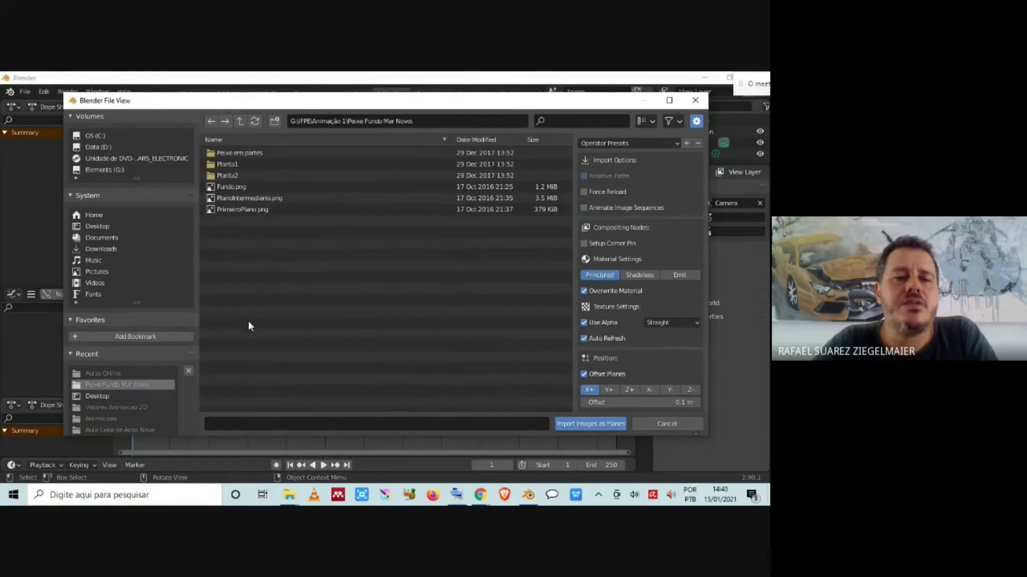
Choose Fundo.png, PlanoIntermediario.png and PrimeiroPlano.png for the import and set their material to Shadeless
{"action": "left_click", "coordinate": [233, 187]}
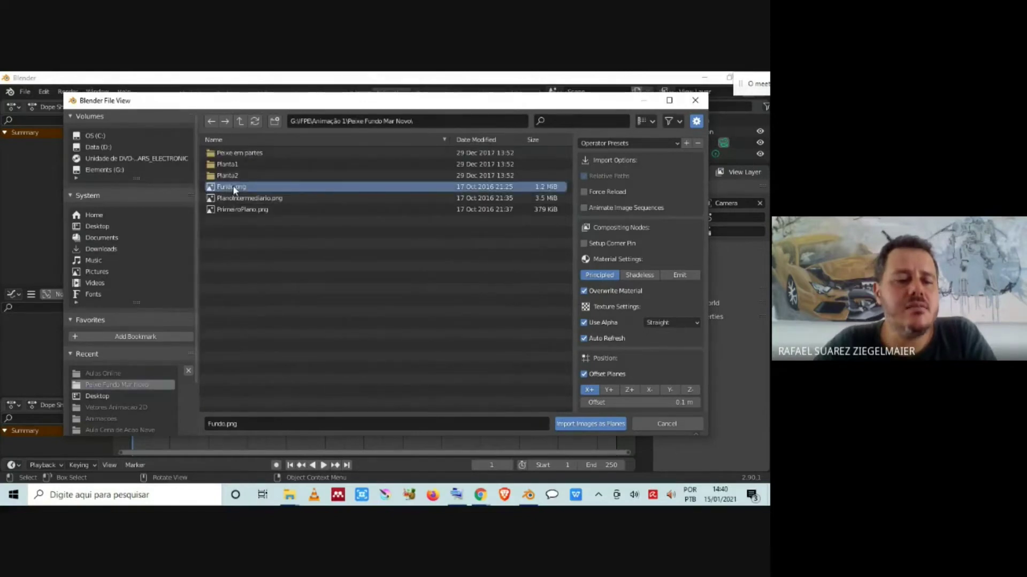
{"action": "left_click", "coordinate": [234, 198], "text": "shift"}
{"action": "left_click", "coordinate": [236, 209], "text": "shift"}
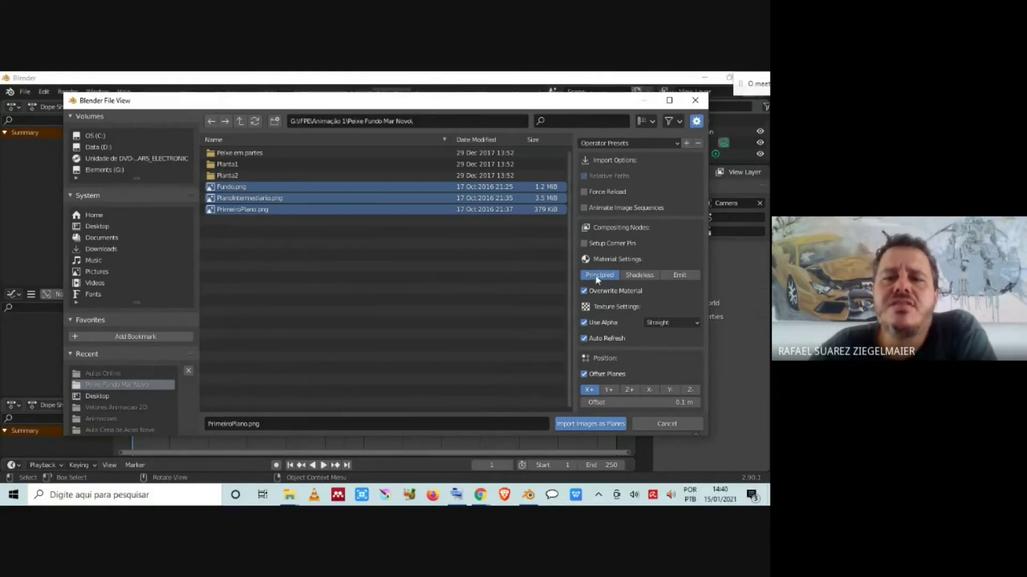
{"action": "left_click", "coordinate": [642, 279]}
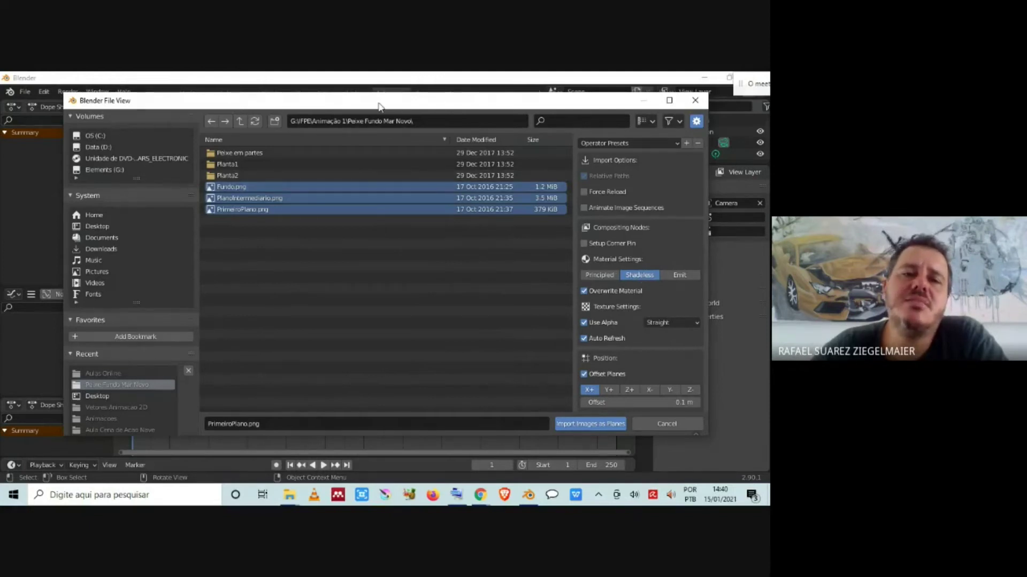
Move the import window aside, select the scene's light, examine its placement from several angles and bring the window back
{"action": "left_click_drag", "start_coordinate": [378, 106], "coordinate": [410, 231]}
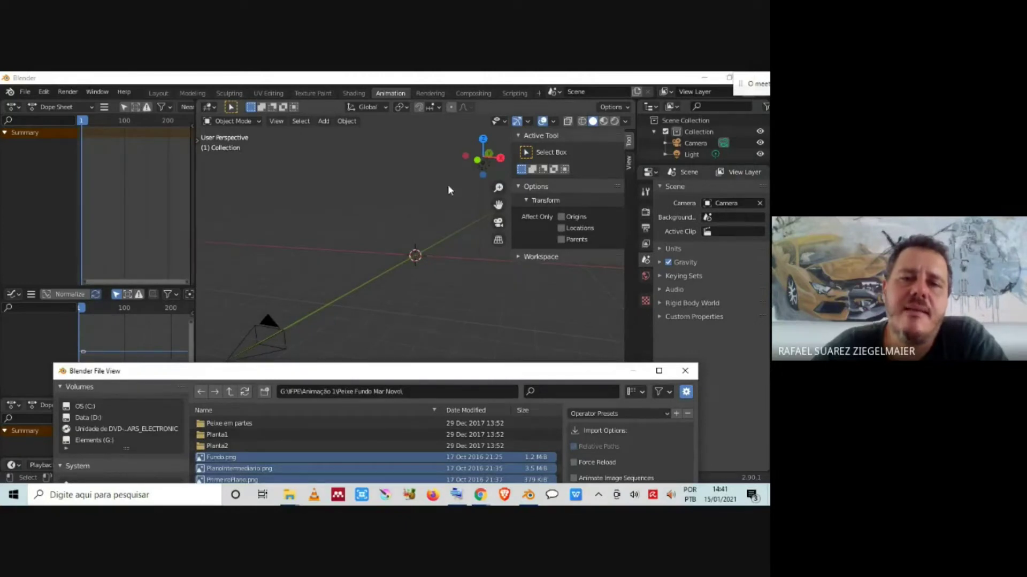
{"action": "middle_click_drag", "start_coordinate": [428, 252], "coordinate": [545, 263]}
{"action": "left_click", "coordinate": [431, 161]}
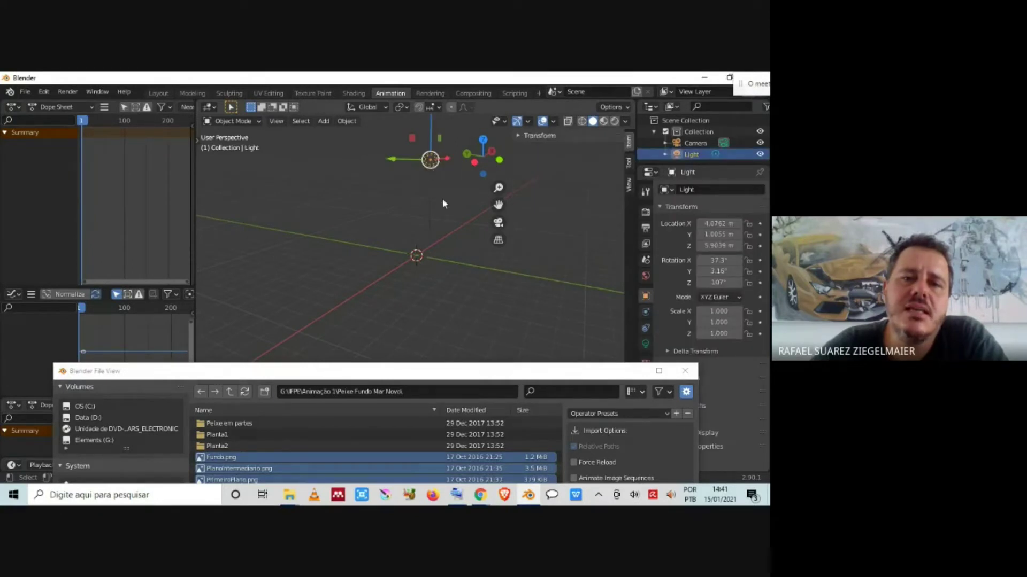
{"action": "middle_click_drag", "start_coordinate": [461, 282], "coordinate": [428, 239]}
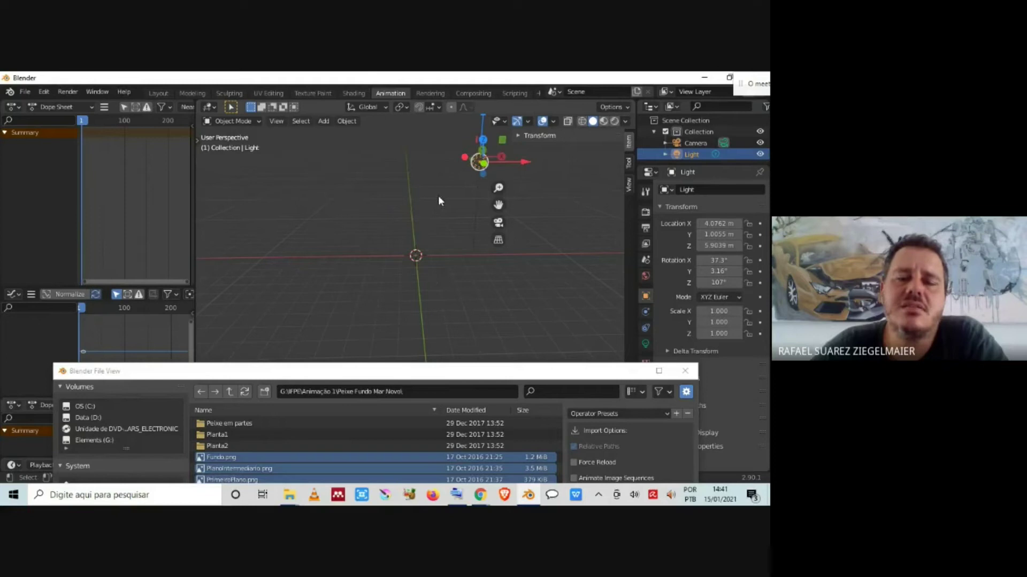
{"action": "scroll", "coordinate": [428, 201], "scroll_direction": "down", "scroll_amount": 1}
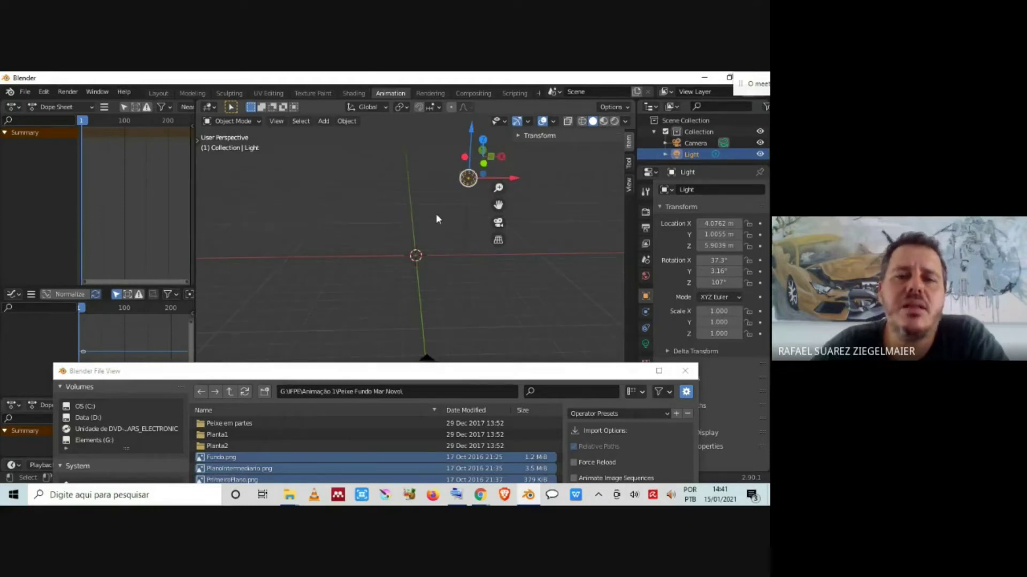
{"action": "left_click_drag", "start_coordinate": [451, 371], "coordinate": [453, 102]}
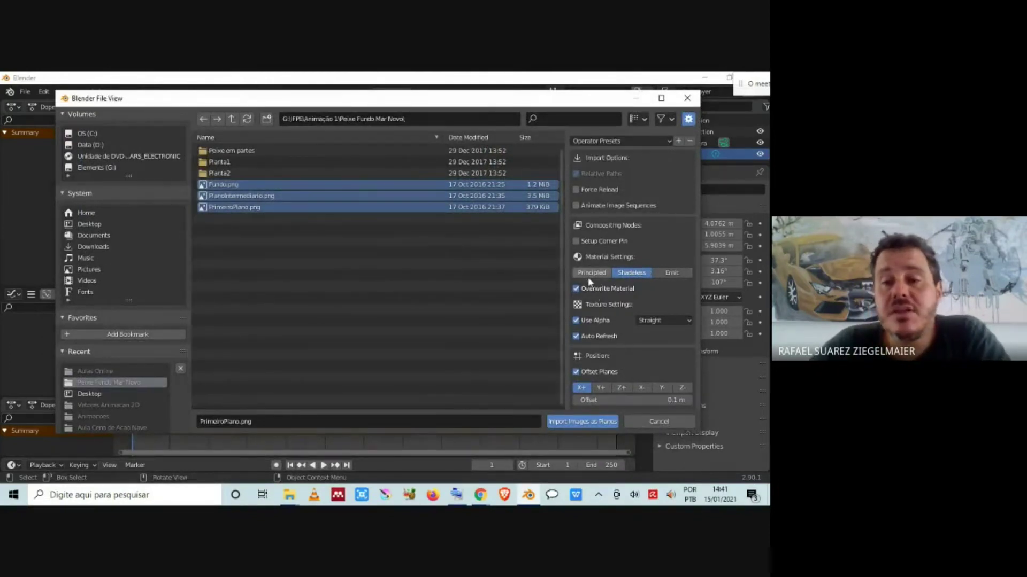
Keep Use Alpha enabled, set the alpha mode to Premultiplied and import the three images as planes
{"action": "left_click", "coordinate": [576, 320]}
{"action": "left_click", "coordinate": [576, 320]}
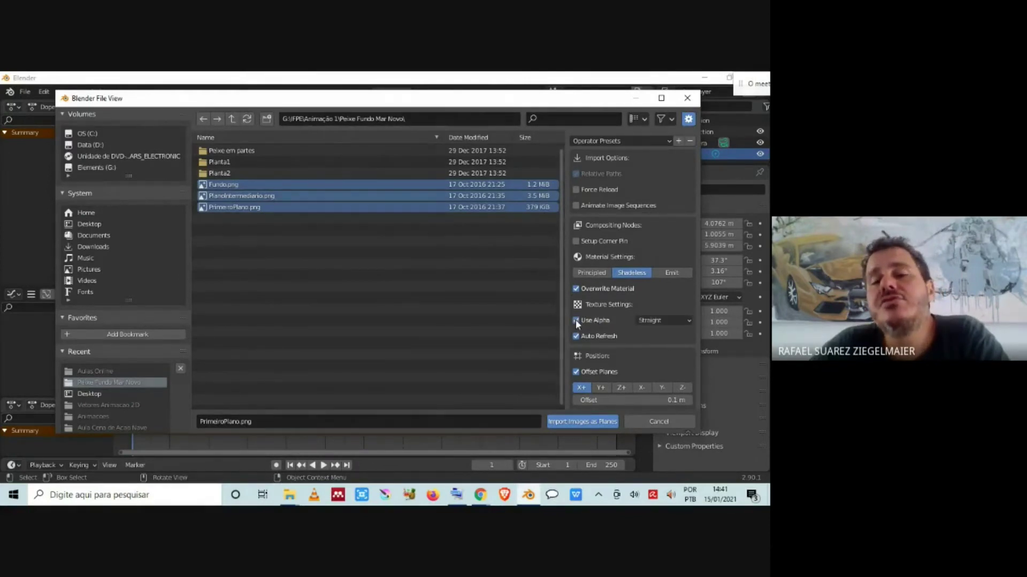
{"action": "left_click", "coordinate": [659, 320]}
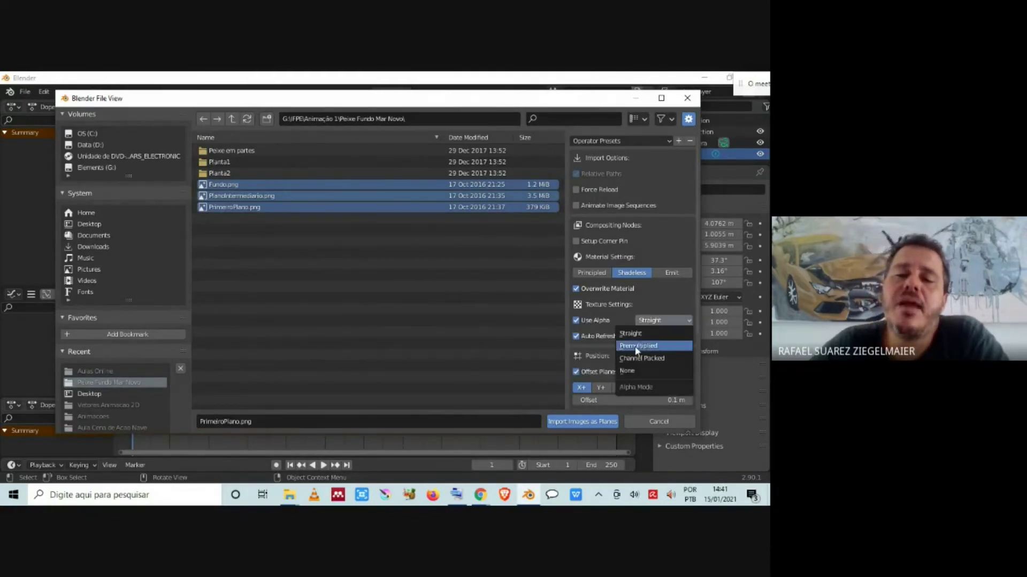
{"action": "left_click", "coordinate": [657, 347]}
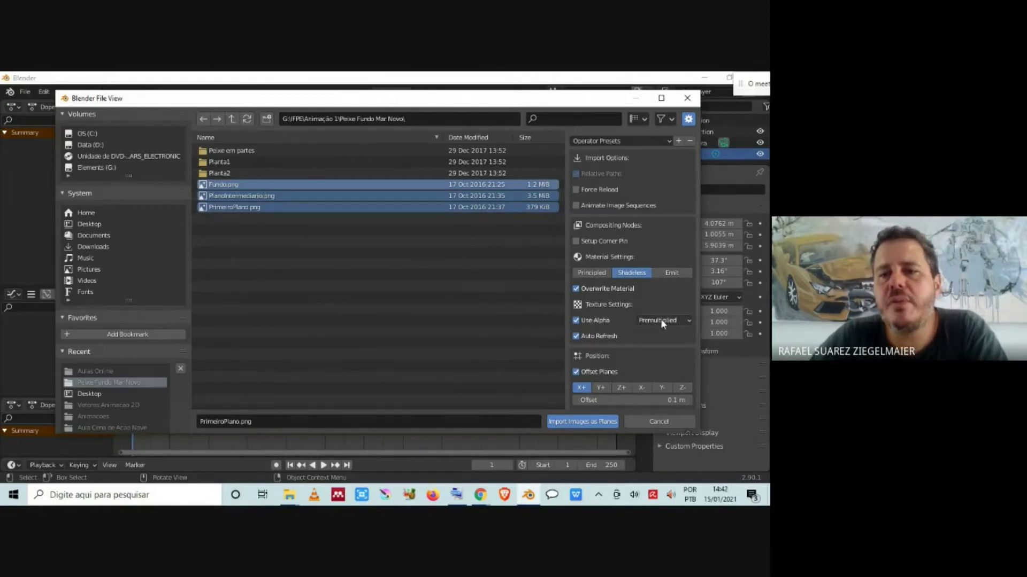
{"action": "left_click", "coordinate": [583, 422]}
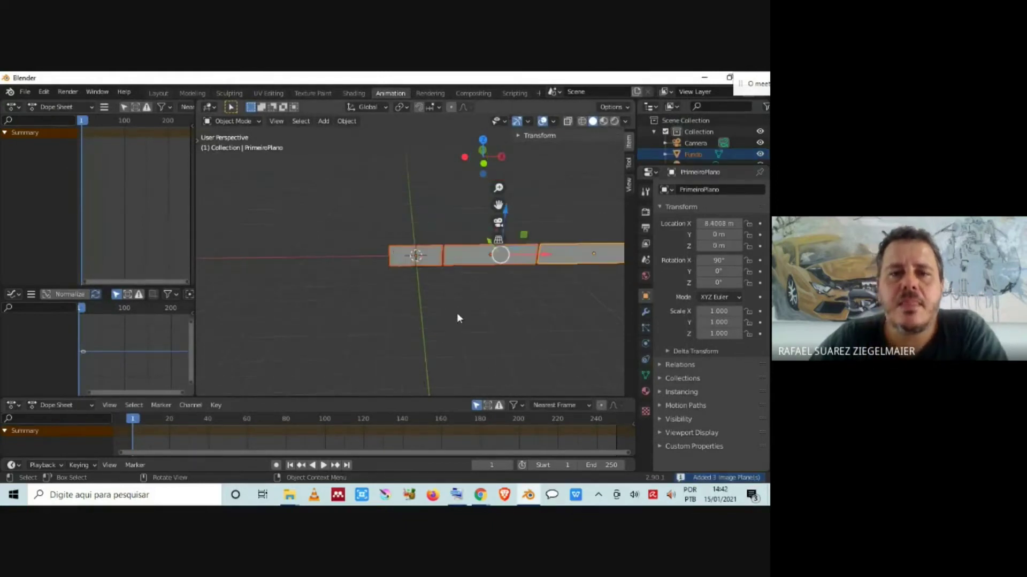
Switch the 3D viewport to Rendered shading so the three imported planes show their images
{"action": "middle_click_drag", "start_coordinate": [462, 322], "coordinate": [453, 288]}
{"action": "scroll", "coordinate": [441, 249], "scroll_direction": "up", "scroll_amount": 7}
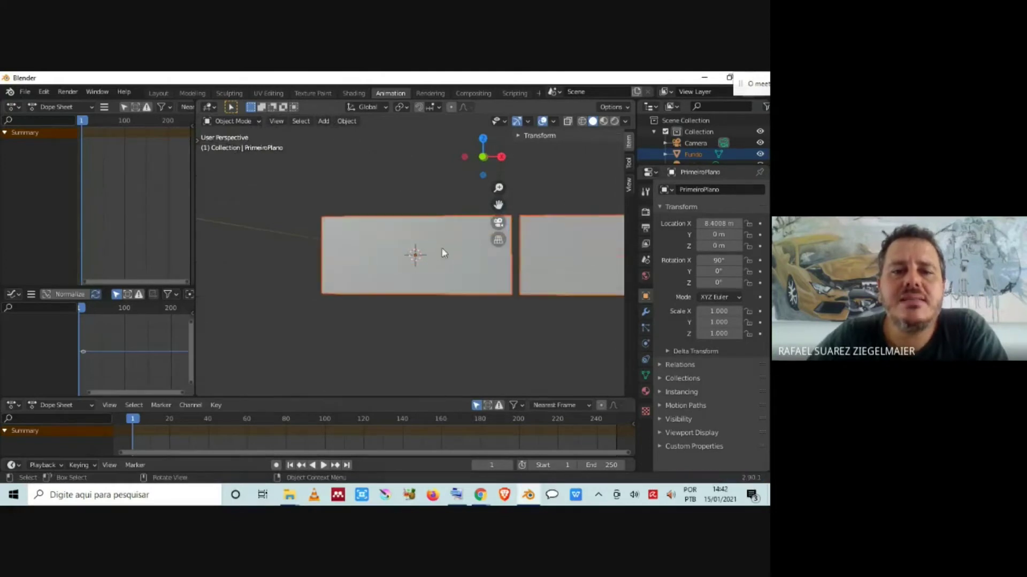
{"action": "scroll", "coordinate": [423, 225], "scroll_direction": "down", "scroll_amount": 1}
{"action": "middle_click_drag", "start_coordinate": [423, 224], "coordinate": [436, 275]}
{"action": "scroll", "coordinate": [436, 275], "scroll_direction": "up", "scroll_amount": 2}
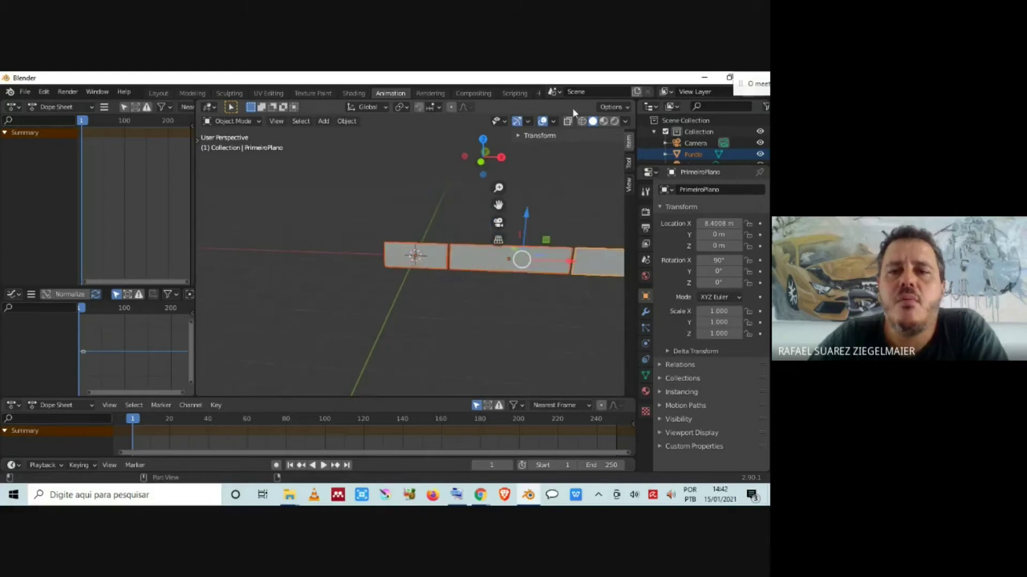
{"action": "left_click", "coordinate": [615, 122]}
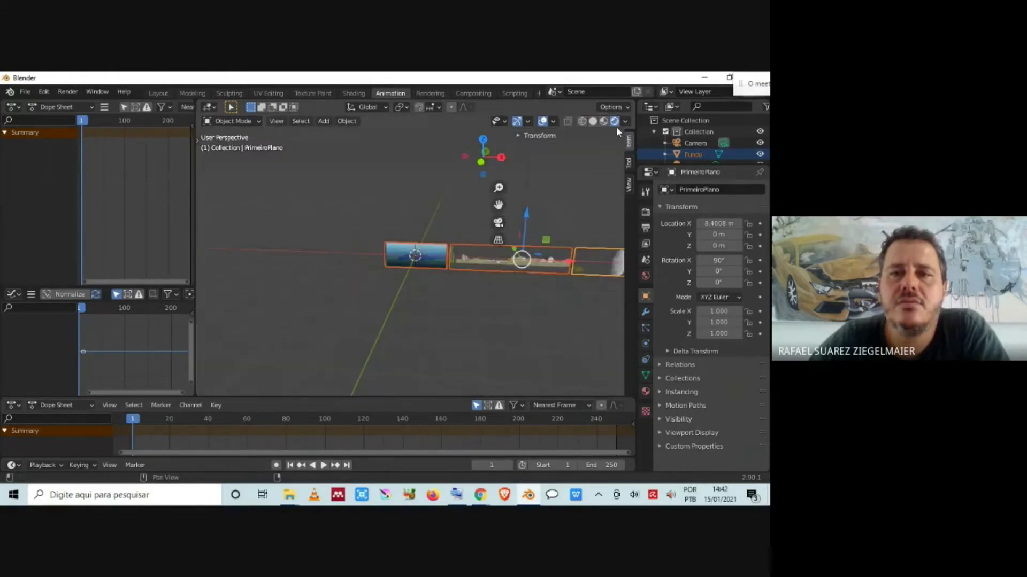
Examine the images and transparent areas of the Fundo, PlanoIntermediario and PrimeiroPlano planes up close and from a distance
{"action": "scroll", "coordinate": [446, 257], "scroll_direction": "up", "scroll_amount": 7}
{"action": "middle_click_drag", "start_coordinate": [469, 319], "coordinate": [414, 297]}
{"action": "scroll", "coordinate": [531, 303], "scroll_direction": "down", "scroll_amount": 2}
{"action": "scroll", "coordinate": [453, 265], "scroll_direction": "up", "scroll_amount": 1}
{"action": "scroll", "coordinate": [453, 263], "scroll_direction": "up", "scroll_amount": 7}
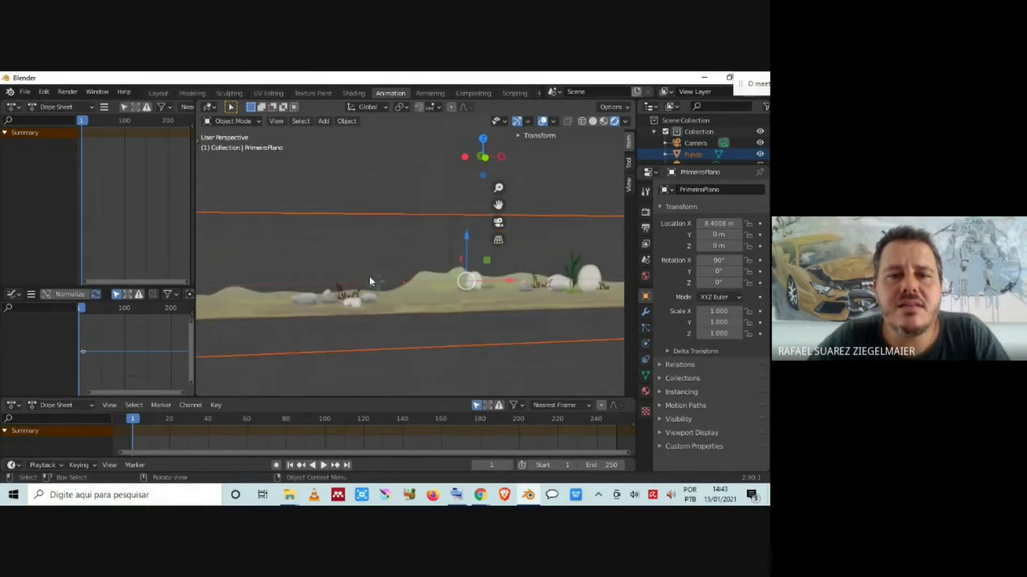
{"action": "scroll", "coordinate": [447, 274], "scroll_direction": "down", "scroll_amount": 3}
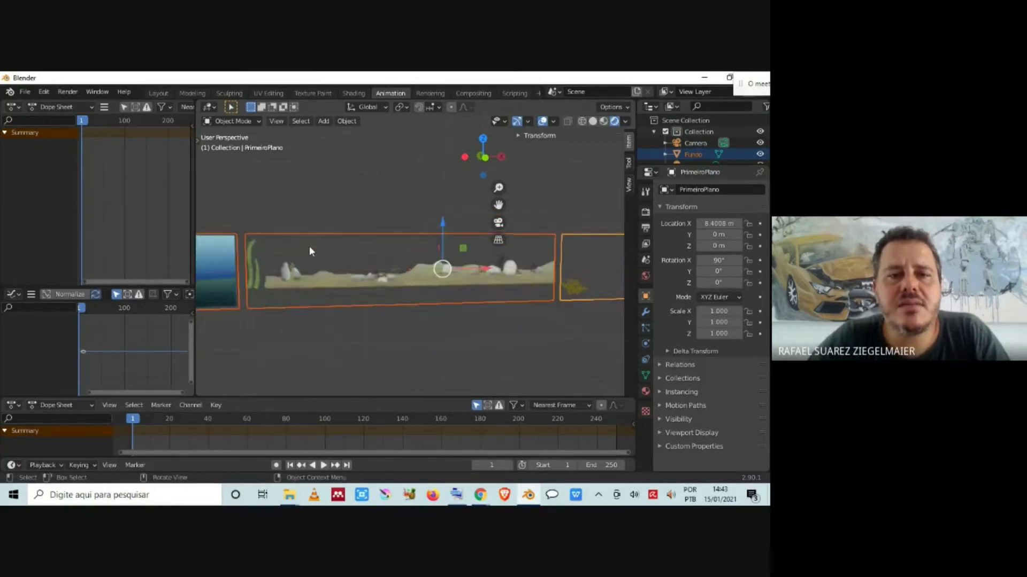
{"action": "scroll", "coordinate": [312, 250], "scroll_direction": "down", "scroll_amount": 1}
{"action": "scroll", "coordinate": [358, 258], "scroll_direction": "up", "scroll_amount": 4}
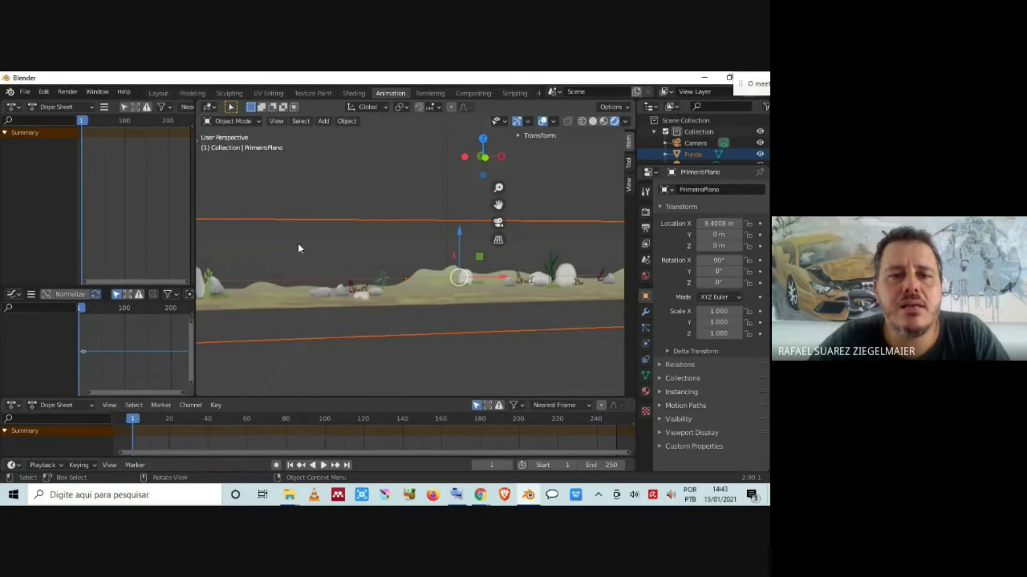
{"action": "scroll", "coordinate": [360, 250], "scroll_direction": "down", "scroll_amount": 5}
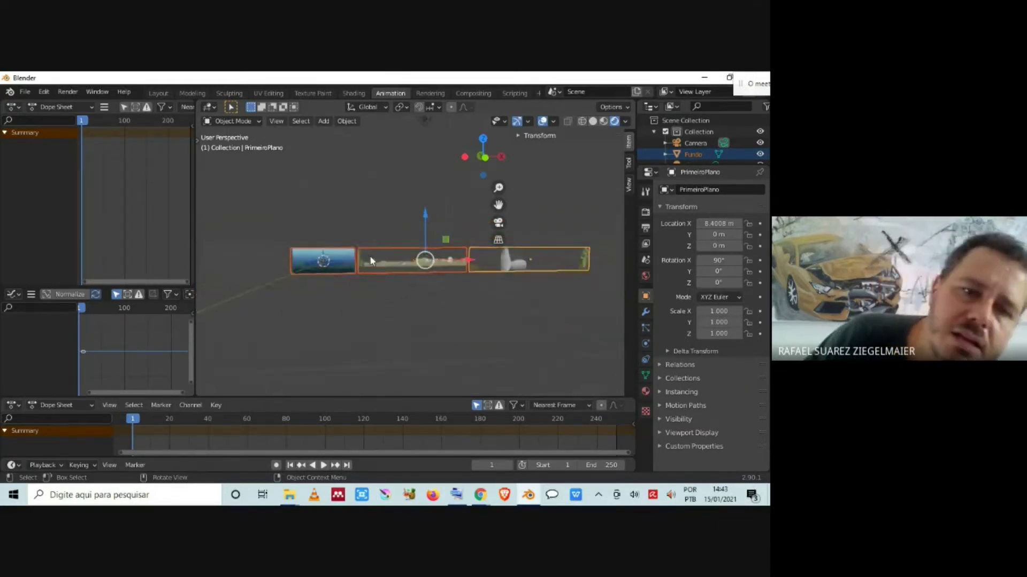
{"action": "scroll", "coordinate": [370, 261], "scroll_direction": "up", "scroll_amount": 2}
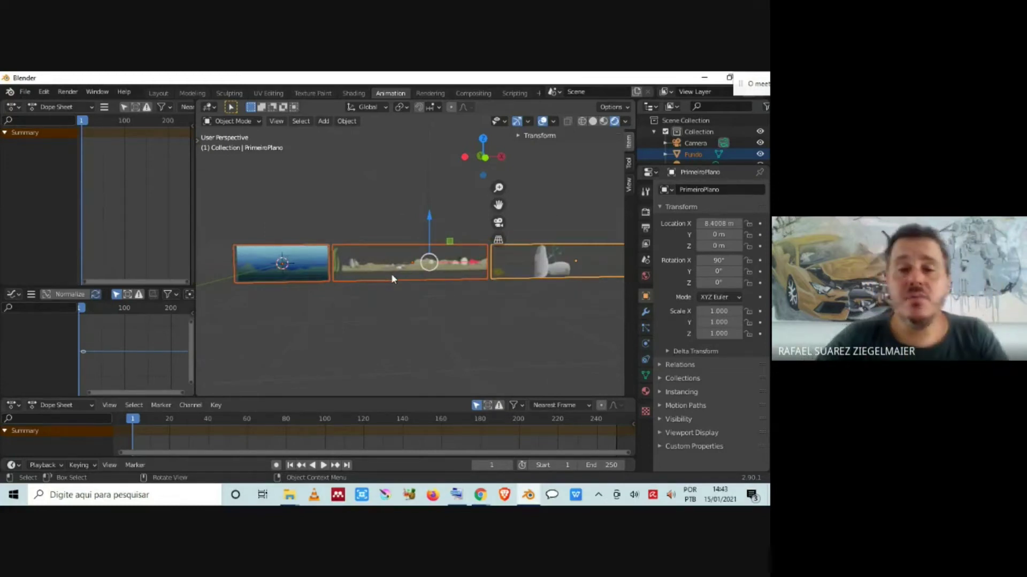
{"action": "scroll", "coordinate": [394, 230], "scroll_direction": "down", "scroll_amount": 1}
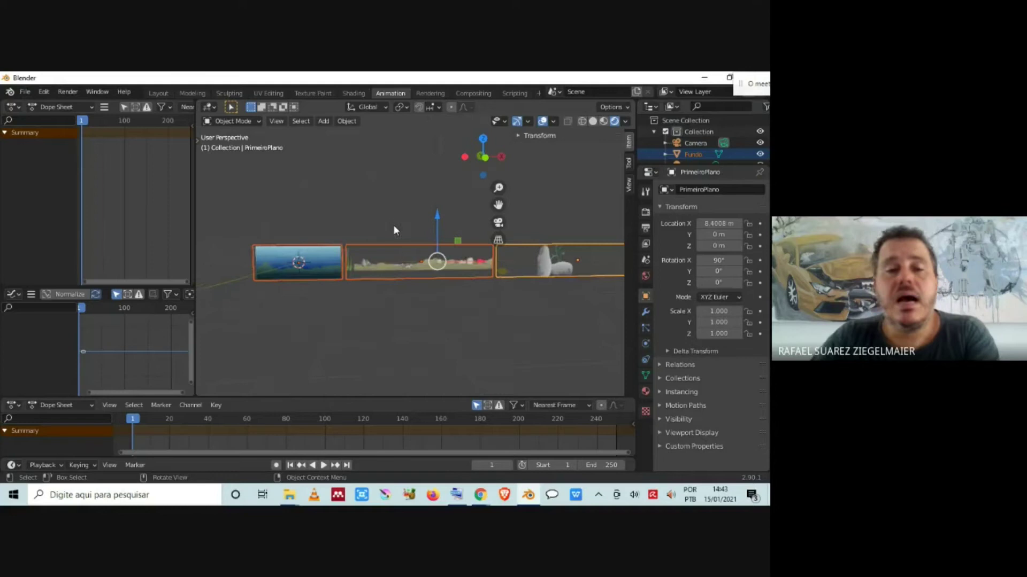
View the scene through the camera, deselect the planes and render the current frame as an image
{"action": "key", "text": "KP_0"}
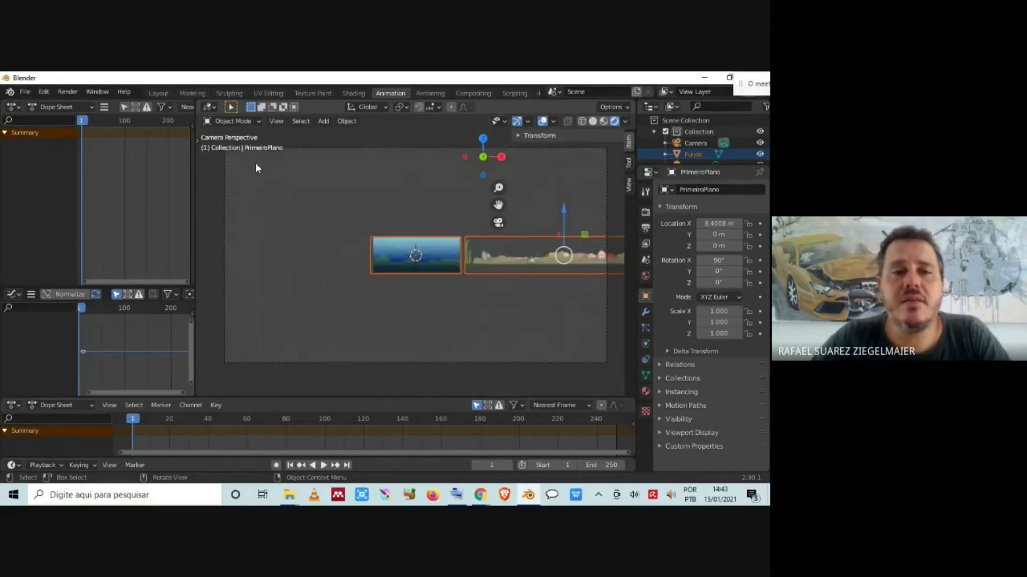
{"action": "left_click", "coordinate": [552, 278]}
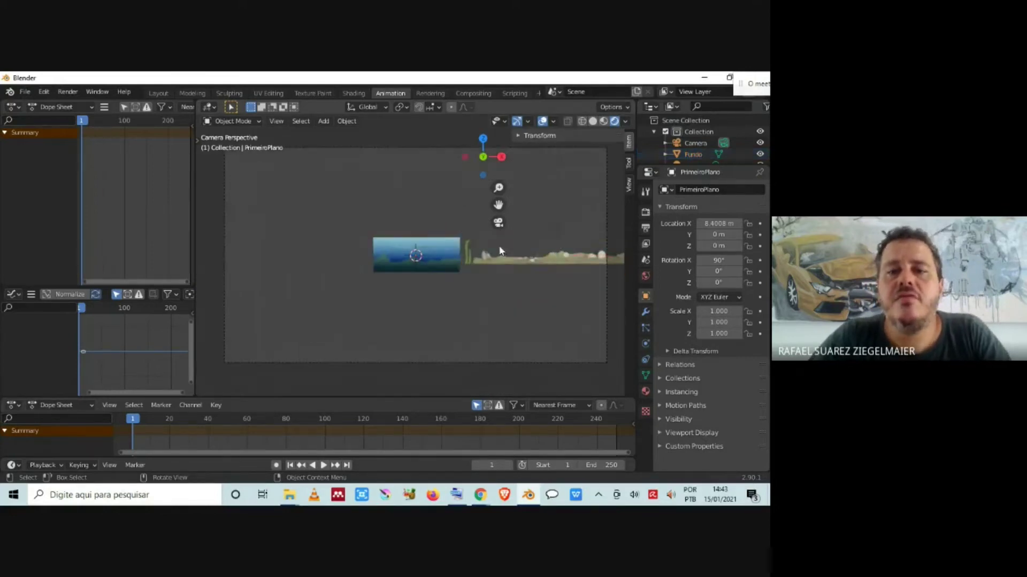
{"action": "left_click", "coordinate": [72, 95]}
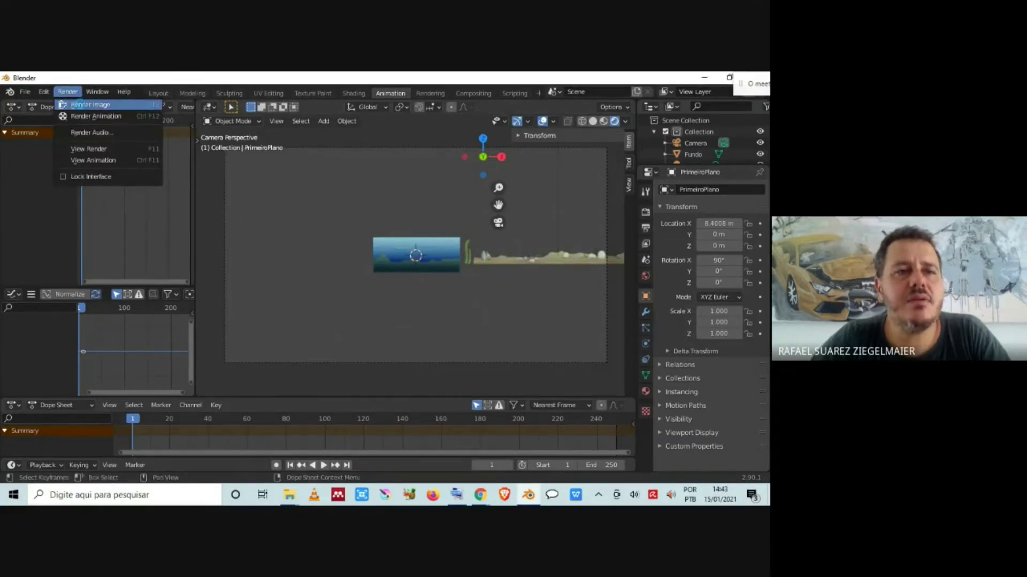
{"action": "left_click", "coordinate": [79, 104]}
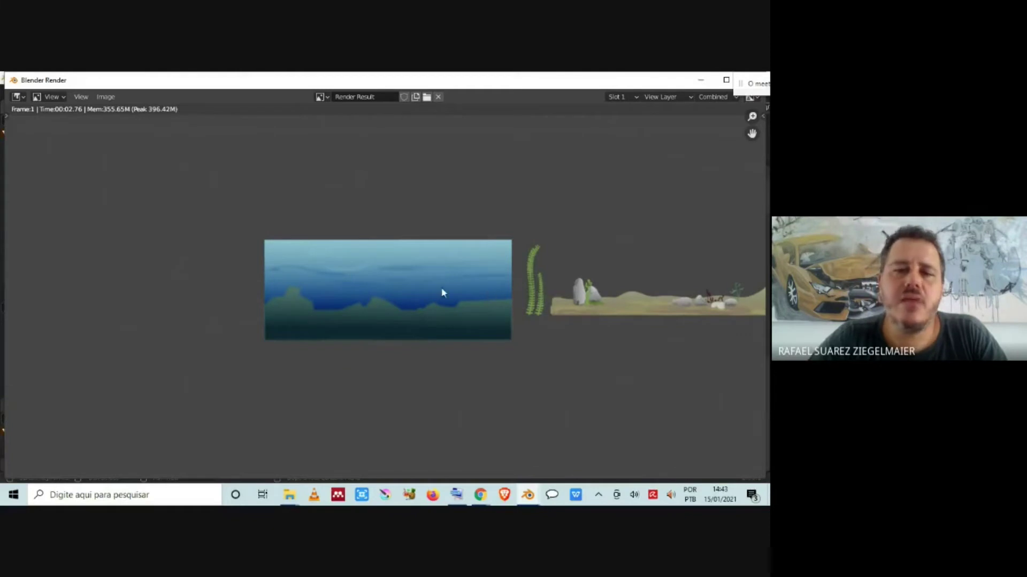
Examine the rendered image at several magnifications, move the render window aside and close it
{"action": "scroll", "coordinate": [353, 272], "scroll_direction": "down", "scroll_amount": 3}
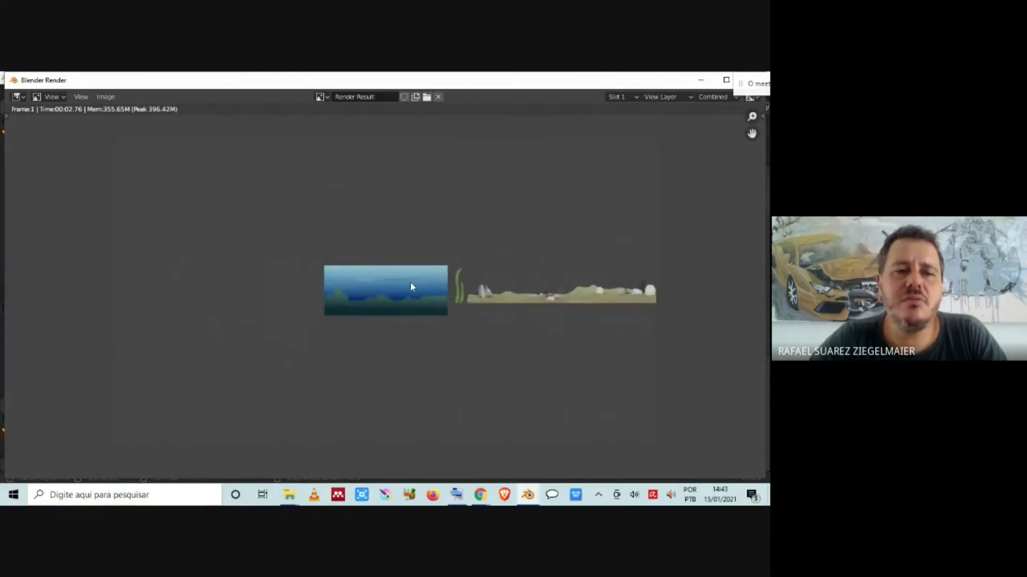
{"action": "scroll", "coordinate": [409, 282], "scroll_direction": "up", "scroll_amount": 2}
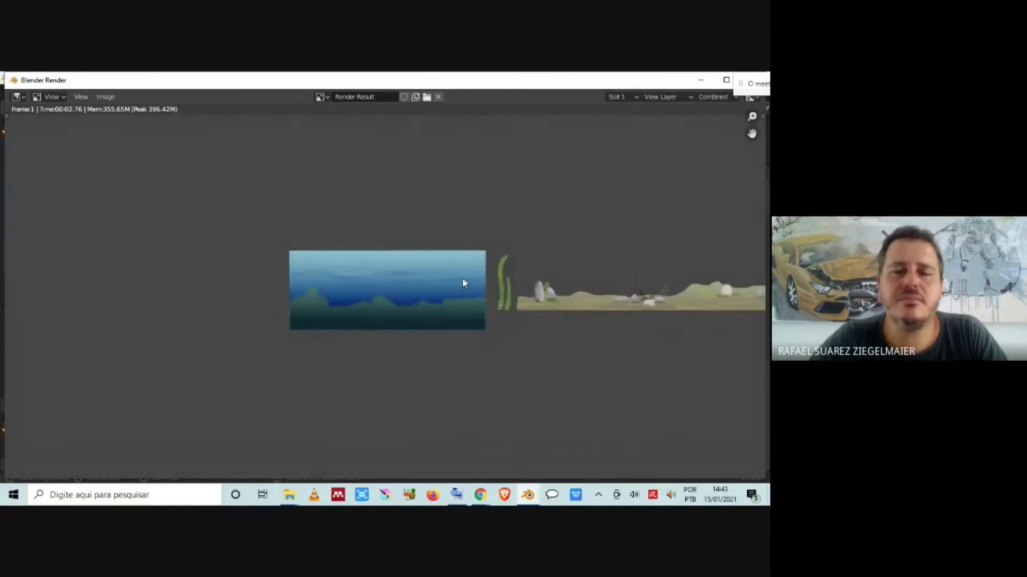
{"action": "scroll", "coordinate": [451, 294], "scroll_direction": "down", "scroll_amount": 2}
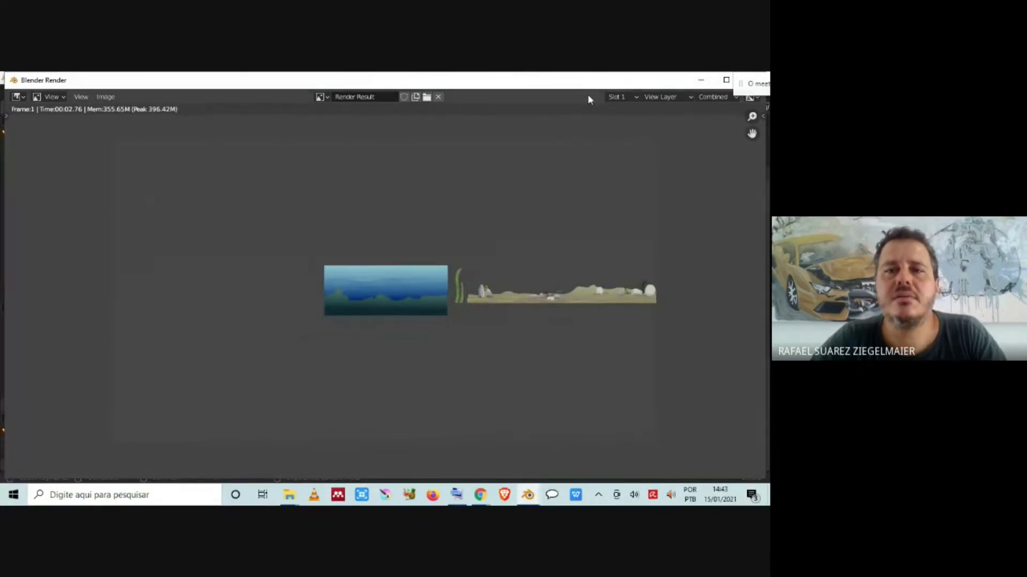
{"action": "left_click_drag", "start_coordinate": [630, 83], "coordinate": [455, 129]}
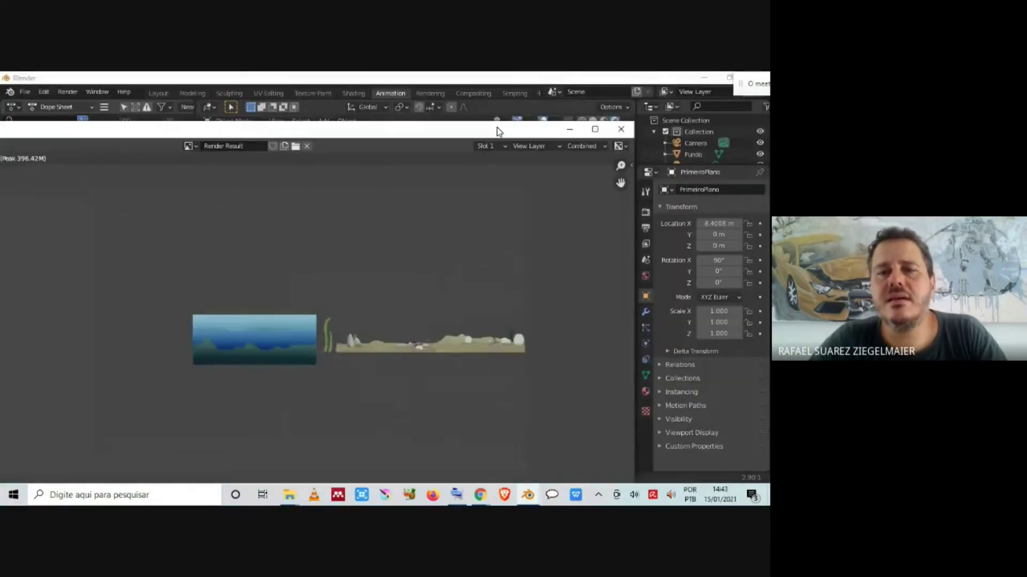
{"action": "left_click", "coordinate": [619, 130]}
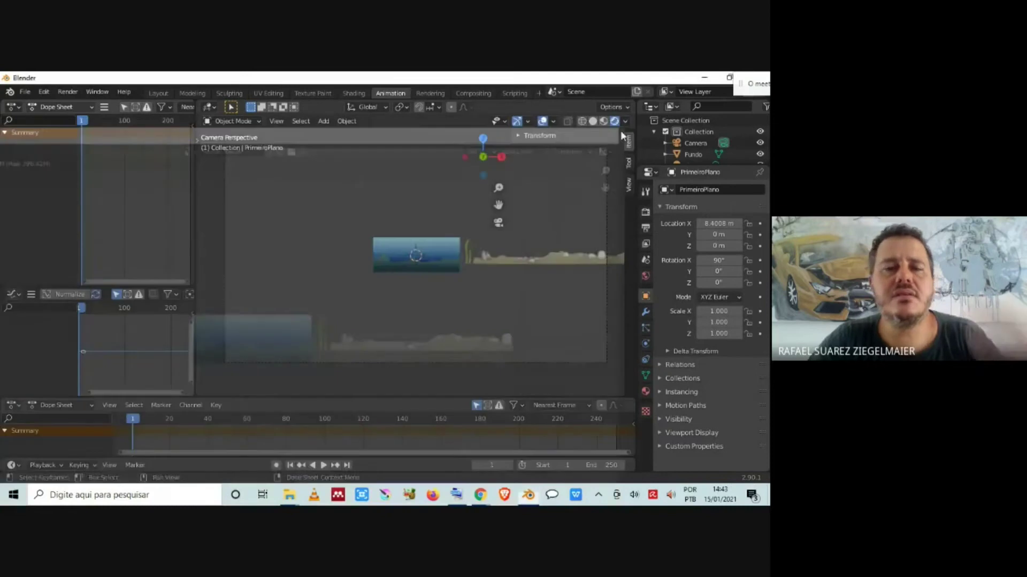
{"action": "middle_click_drag", "start_coordinate": [403, 263], "coordinate": [370, 273]}
{"action": "scroll", "coordinate": [370, 270], "scroll_direction": "down", "scroll_amount": 2}
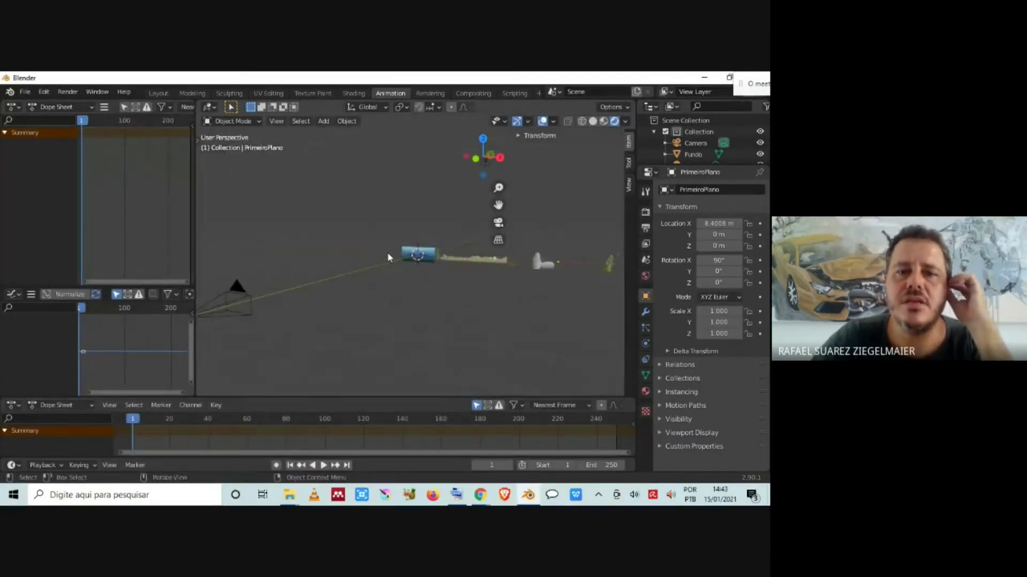
{"action": "scroll", "coordinate": [402, 259], "scroll_direction": "up", "scroll_amount": 4}
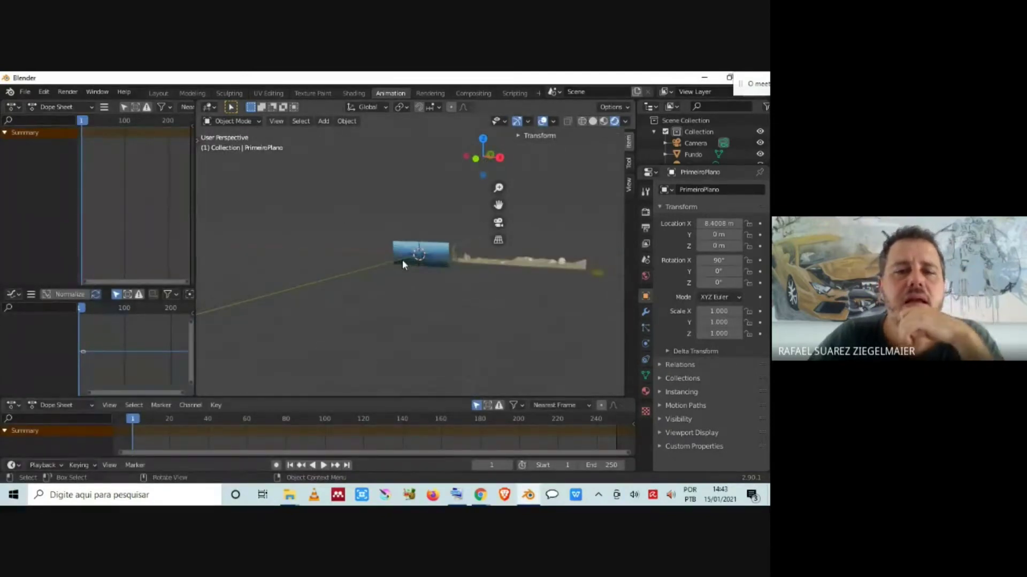
{"action": "middle_click_drag", "start_coordinate": [407, 262], "coordinate": [426, 247]}
{"action": "scroll", "coordinate": [422, 251], "scroll_direction": "down", "scroll_amount": 3}
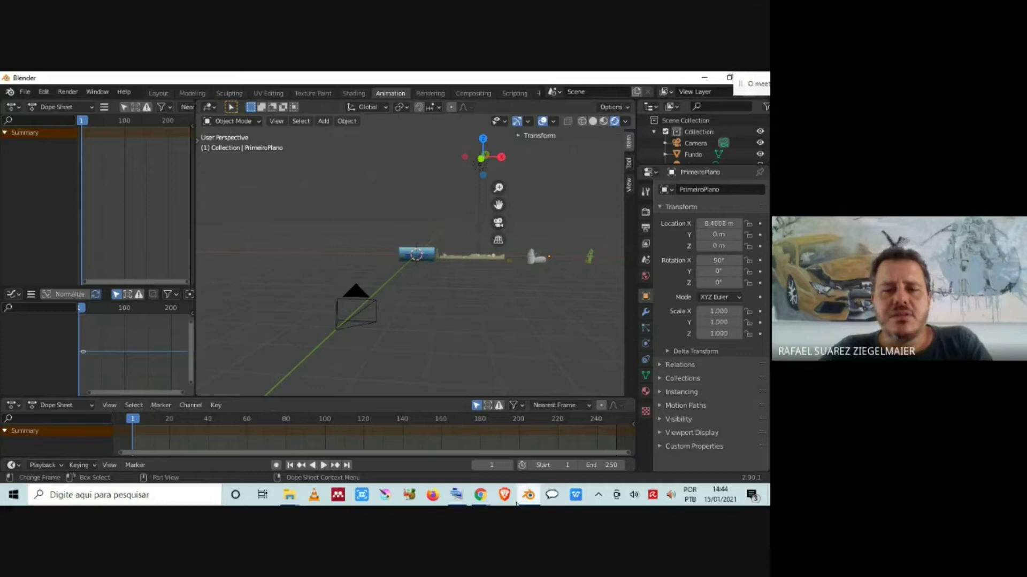
Switch to the Google Meet page in Chrome to check the meeting chat, and return to Blender
{"action": "mouse_move", "coordinate": [485, 498]}
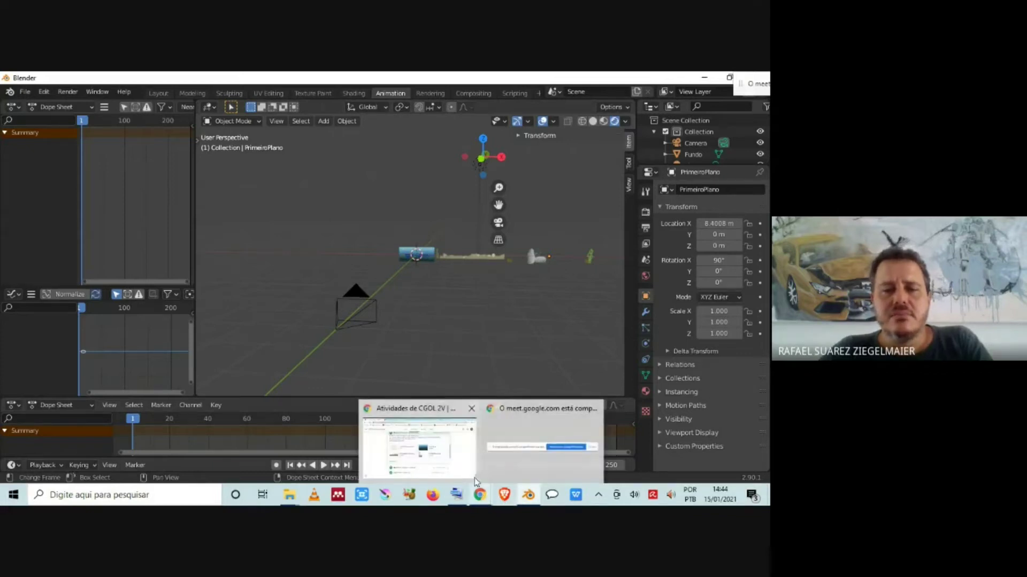
{"action": "left_click", "coordinate": [469, 472]}
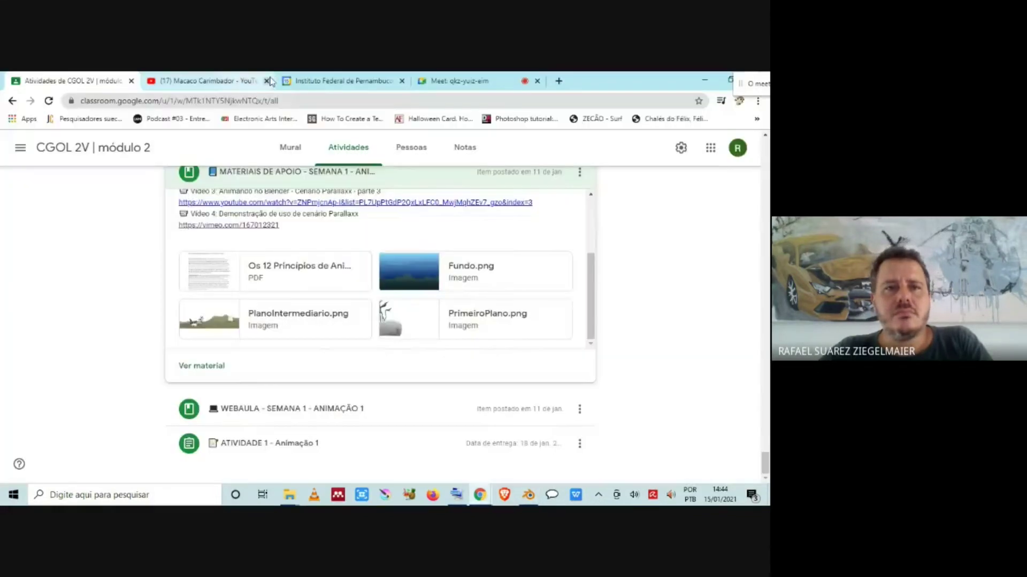
{"action": "left_click", "coordinate": [449, 81]}
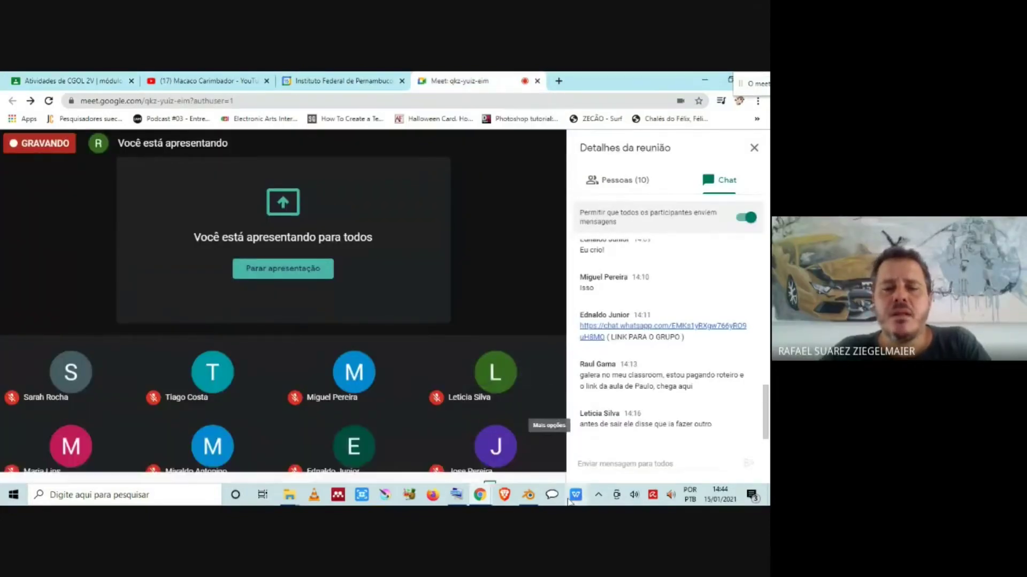
{"action": "left_click", "coordinate": [528, 495]}
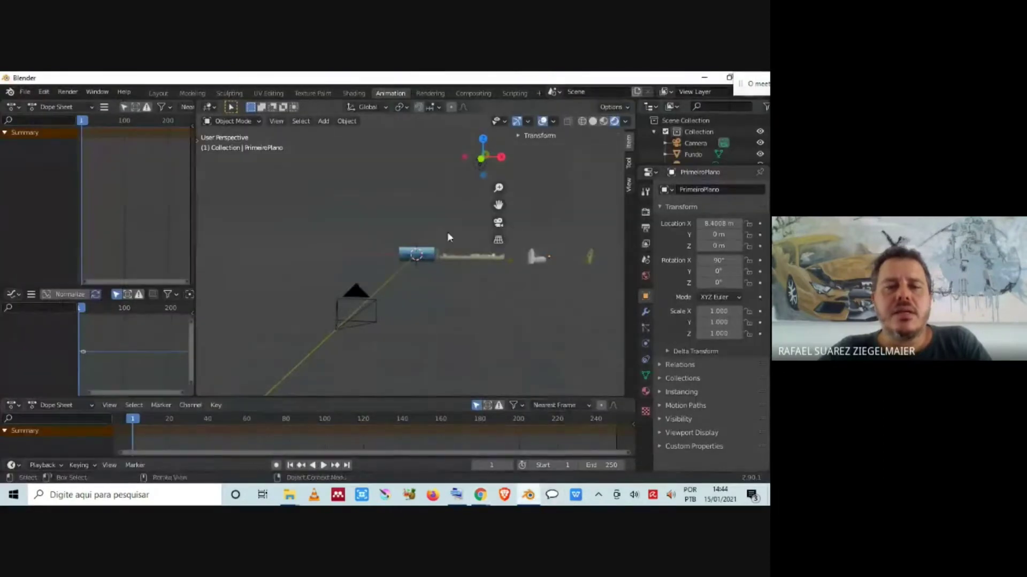
Examine the placement of the three planes relative to the camera, both from outside and through the camera
{"action": "scroll", "coordinate": [436, 303], "scroll_direction": "up", "scroll_amount": 2}
{"action": "scroll", "coordinate": [438, 300], "scroll_direction": "down", "scroll_amount": 4}
{"action": "middle_click_drag", "start_coordinate": [484, 300], "coordinate": [469, 272]}
{"action": "scroll", "coordinate": [460, 317], "scroll_direction": "down", "scroll_amount": 7}
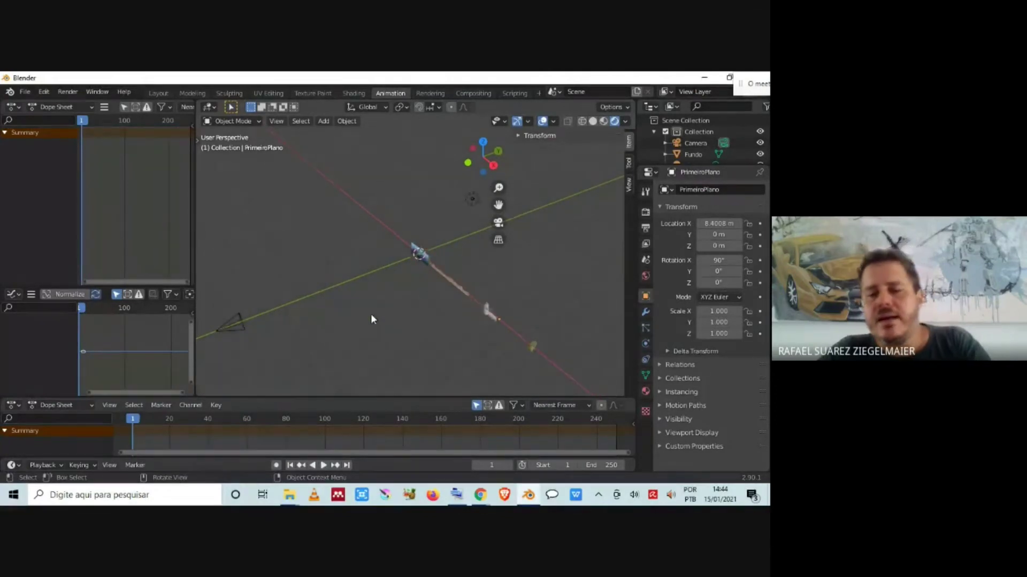
{"action": "key", "text": "KP_0"}
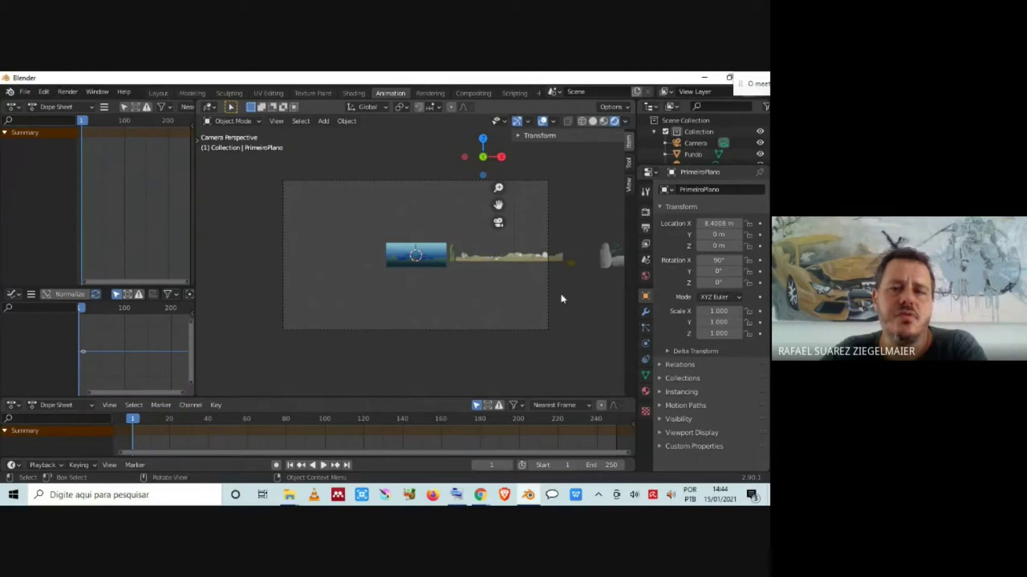
{"action": "scroll", "coordinate": [493, 305], "scroll_direction": "up", "scroll_amount": 2}
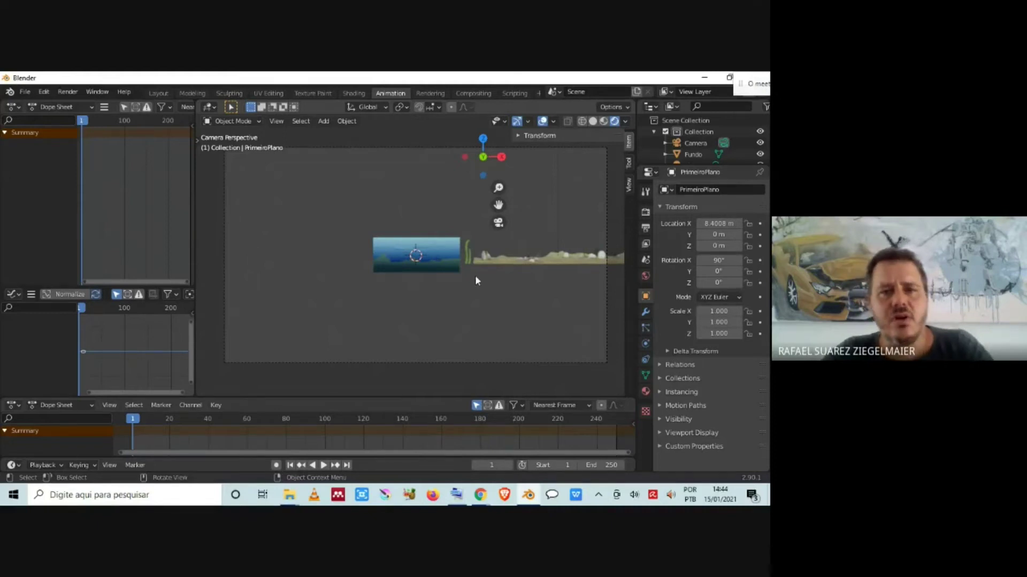
{"action": "scroll", "coordinate": [474, 296], "scroll_direction": "down", "scroll_amount": 1}
{"action": "middle_click_drag", "start_coordinate": [474, 296], "coordinate": [394, 331]}
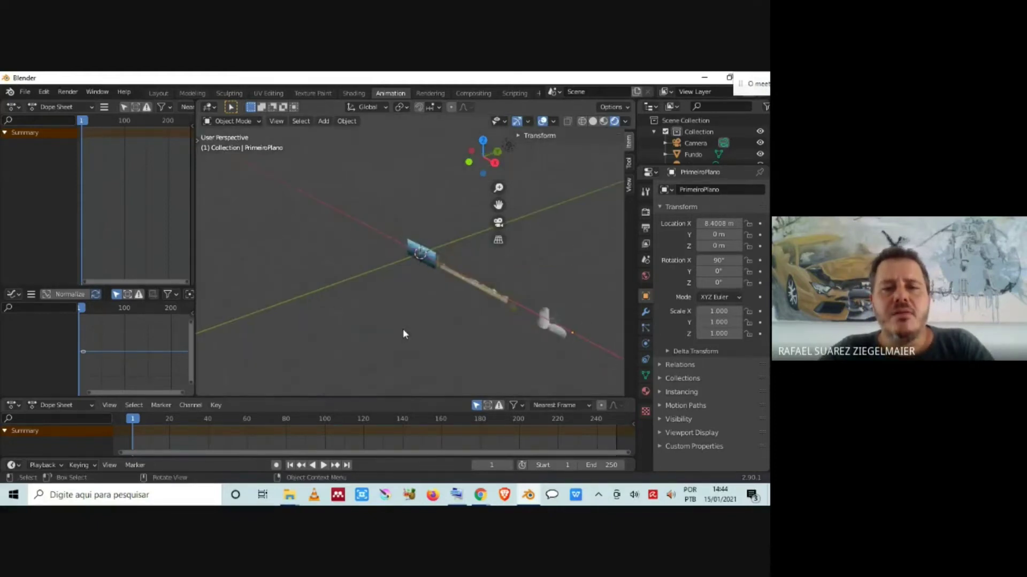
{"action": "scroll", "coordinate": [406, 307], "scroll_direction": "up", "scroll_amount": 3}
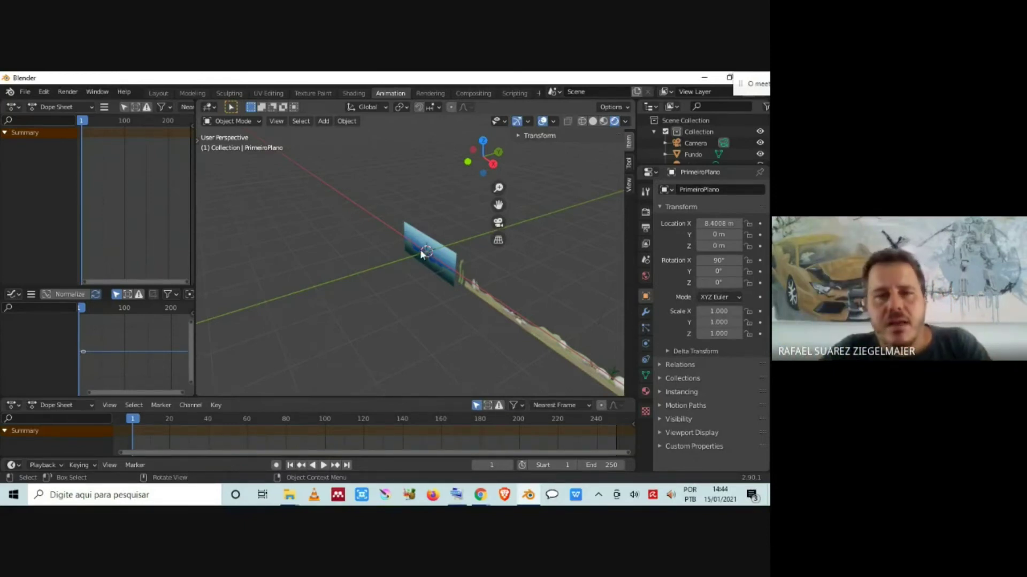
Move the PlanoIntermediario plane in front of Fundo along Y and X, to about X 2.38 m and Y -0.84 m
{"action": "left_click", "coordinate": [461, 262]}
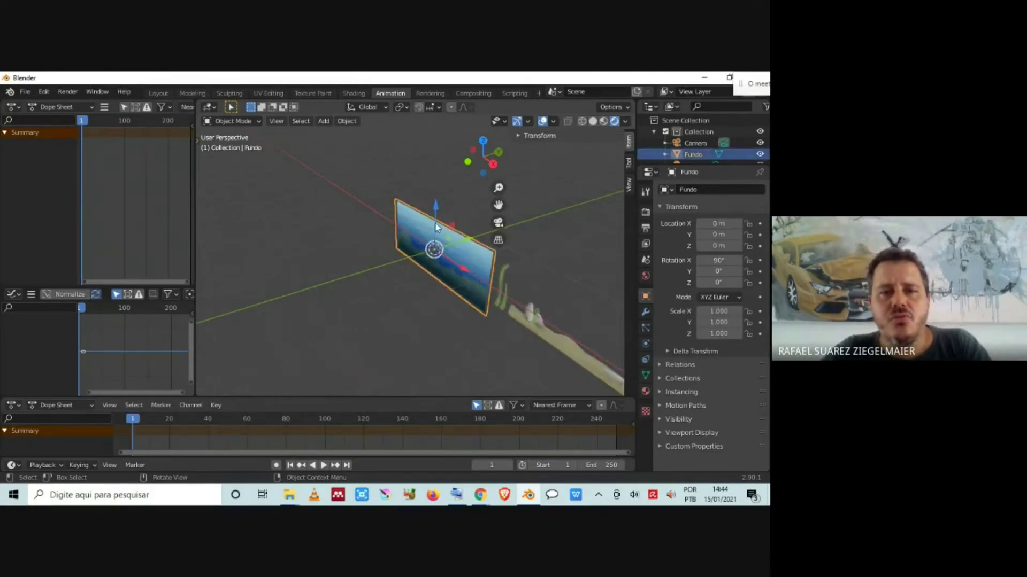
{"action": "middle_click_drag", "start_coordinate": [457, 391], "coordinate": [537, 319]}
{"action": "left_click", "coordinate": [541, 322]}
{"action": "middle_click_drag", "start_coordinate": [473, 323], "coordinate": [496, 295]}
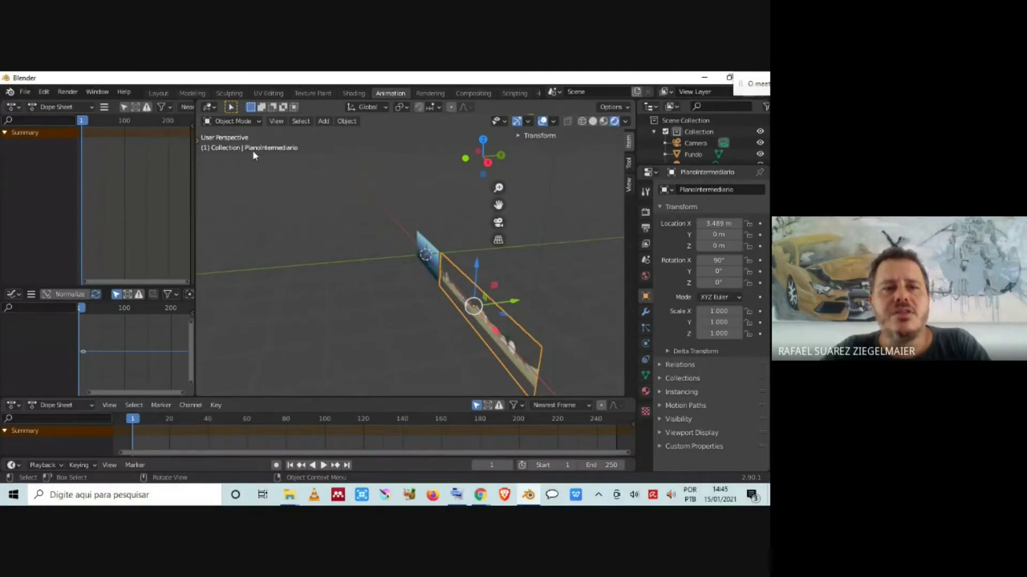
{"action": "left_click_drag", "start_coordinate": [516, 303], "coordinate": [361, 325]}
{"action": "middle_click_drag", "start_coordinate": [361, 324], "coordinate": [514, 294]}
{"action": "left_click_drag", "start_coordinate": [580, 278], "coordinate": [467, 305]}
{"action": "middle_click_drag", "start_coordinate": [467, 311], "coordinate": [482, 283]}
{"action": "scroll", "coordinate": [471, 278], "scroll_direction": "up", "scroll_amount": 3}
{"action": "scroll", "coordinate": [431, 262], "scroll_direction": "up", "scroll_amount": 3}
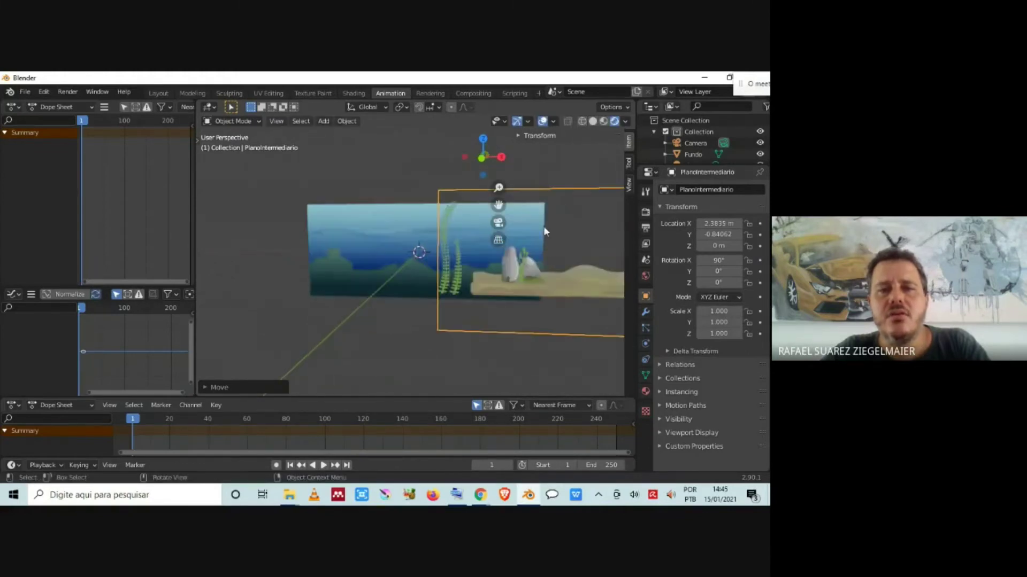
{"action": "scroll", "coordinate": [502, 307], "scroll_direction": "down", "scroll_amount": 5}
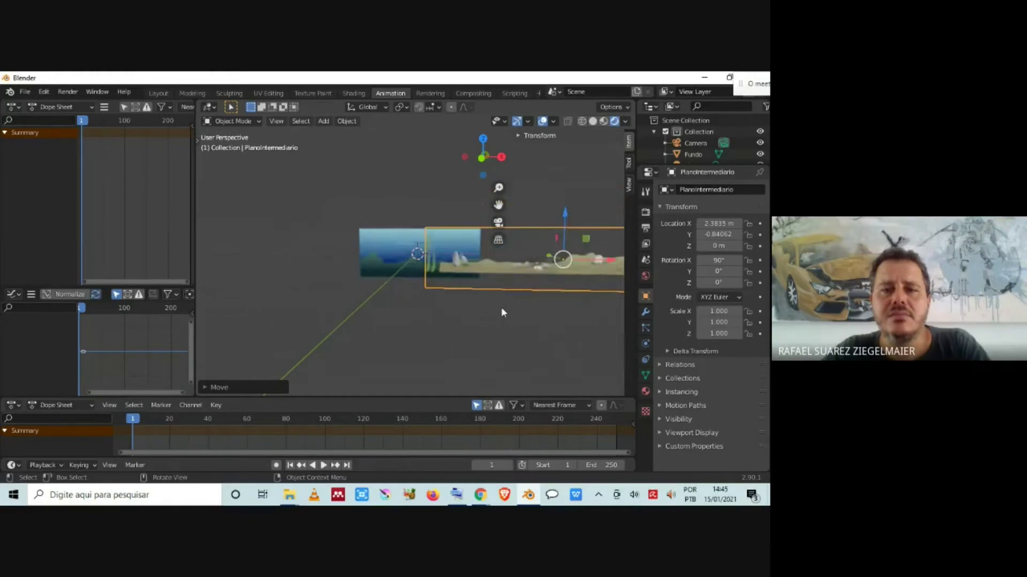
{"action": "middle_click_drag", "start_coordinate": [501, 302], "coordinate": [489, 80]}
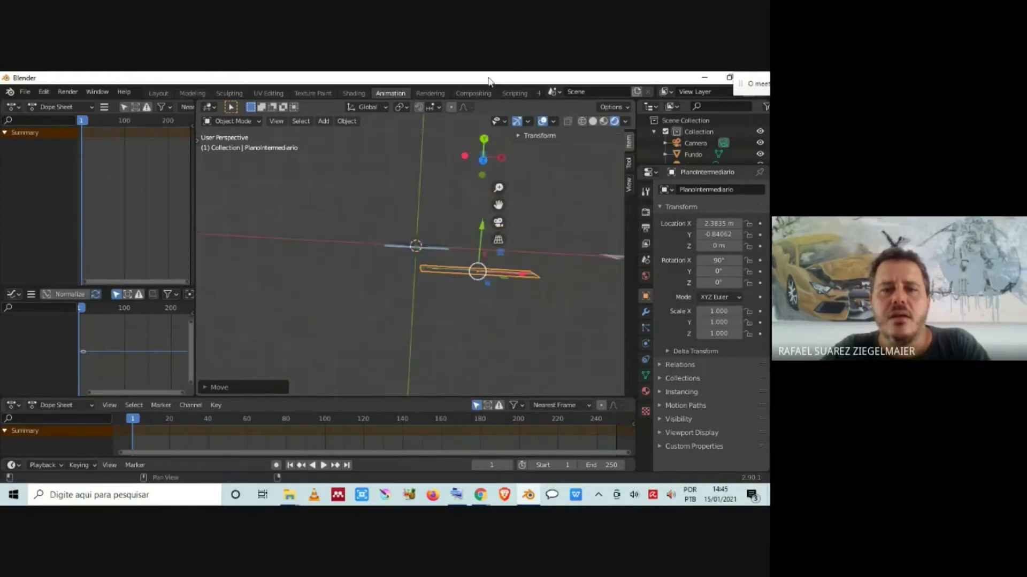
Move the PrimeiroPlano plane in front of PlanoIntermediario along X and Y, to about X 3.74 m and Y -2.32 m
{"action": "middle_click_drag", "start_coordinate": [431, 238], "coordinate": [415, 140]}
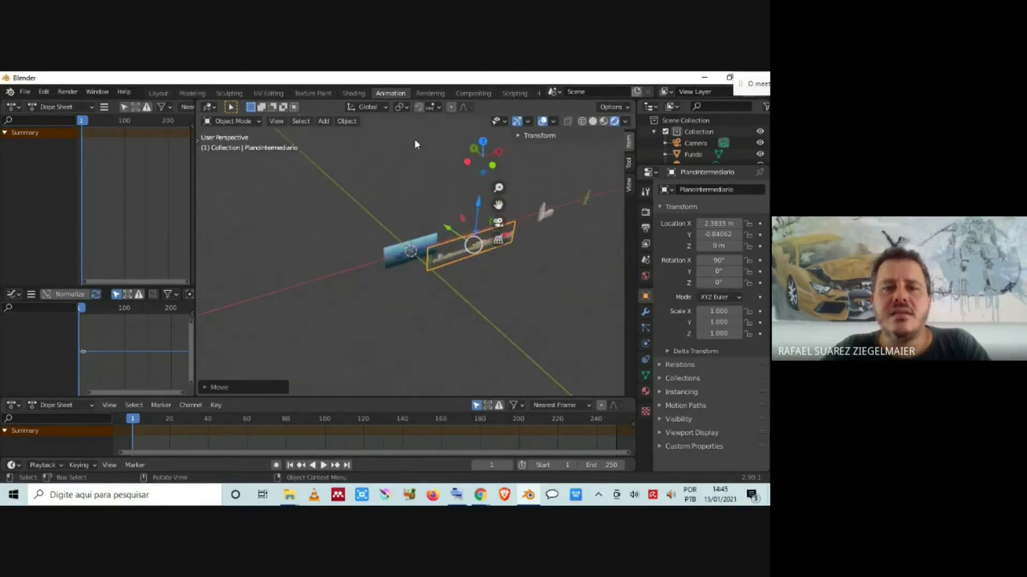
{"action": "middle_click_drag", "start_coordinate": [539, 319], "coordinate": [573, 363]}
{"action": "left_click", "coordinate": [573, 358]}
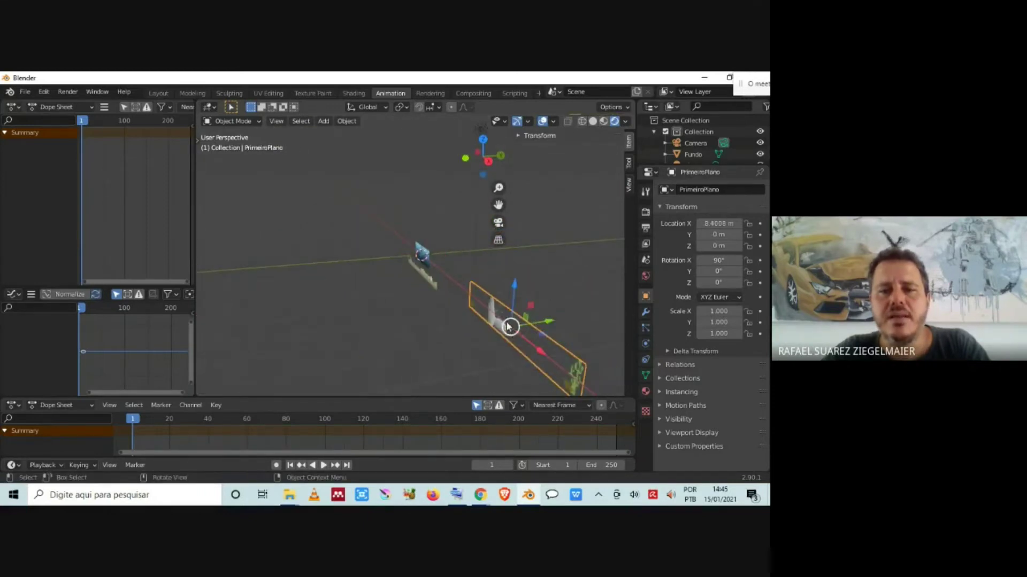
{"action": "left_click_drag", "start_coordinate": [547, 317], "coordinate": [479, 389]}
{"action": "middle_click_drag", "start_coordinate": [390, 332], "coordinate": [538, 304]}
{"action": "left_click_drag", "start_coordinate": [613, 275], "coordinate": [486, 335]}
{"action": "key", "text": "KP_0"}
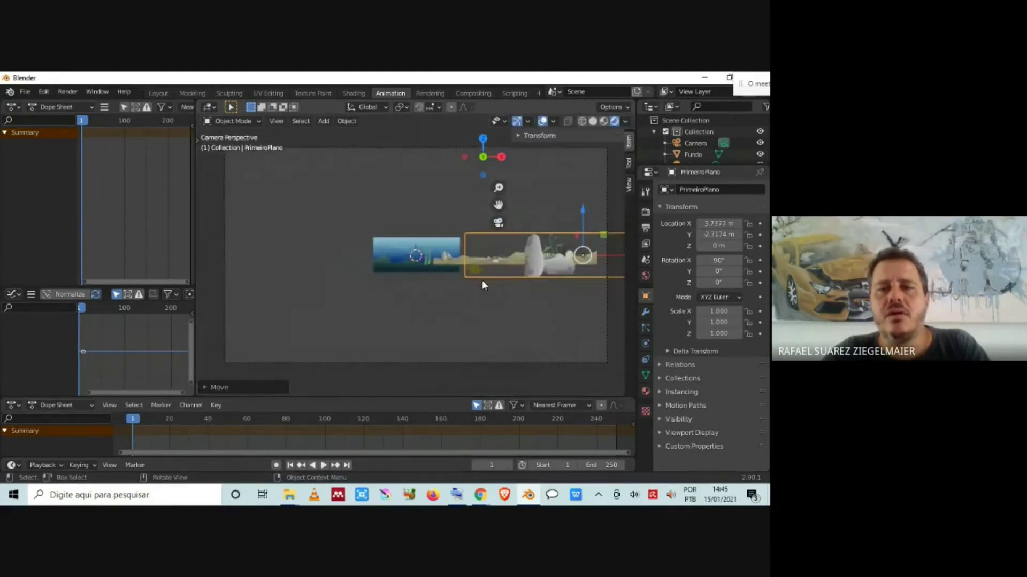
Select the Fundo, PlanoIntermediario and PrimeiroPlano planes and examine their spacing relative to the camera from outside
{"action": "middle_click_drag", "start_coordinate": [459, 310], "coordinate": [480, 330]}
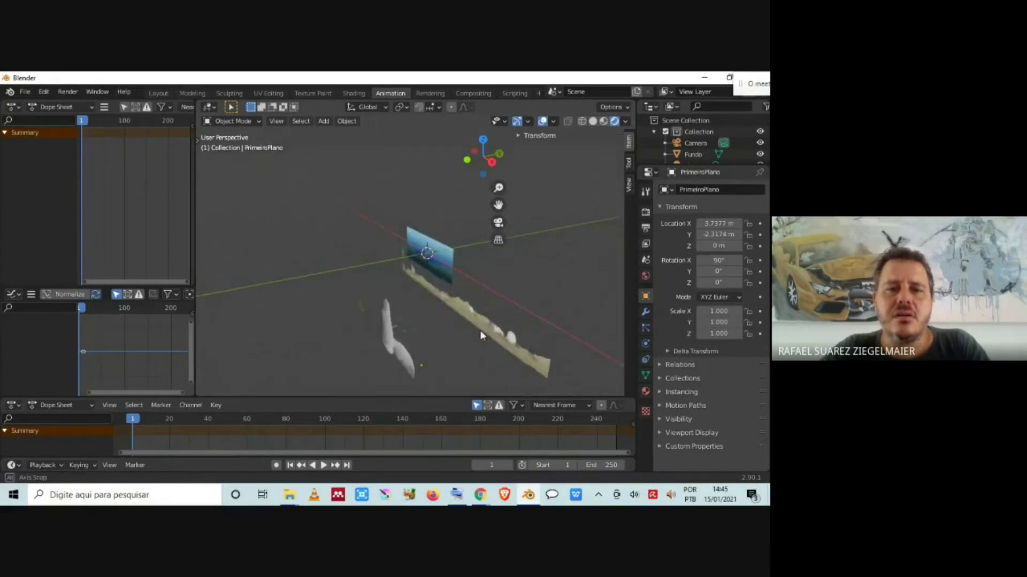
{"action": "left_click", "coordinate": [450, 256]}
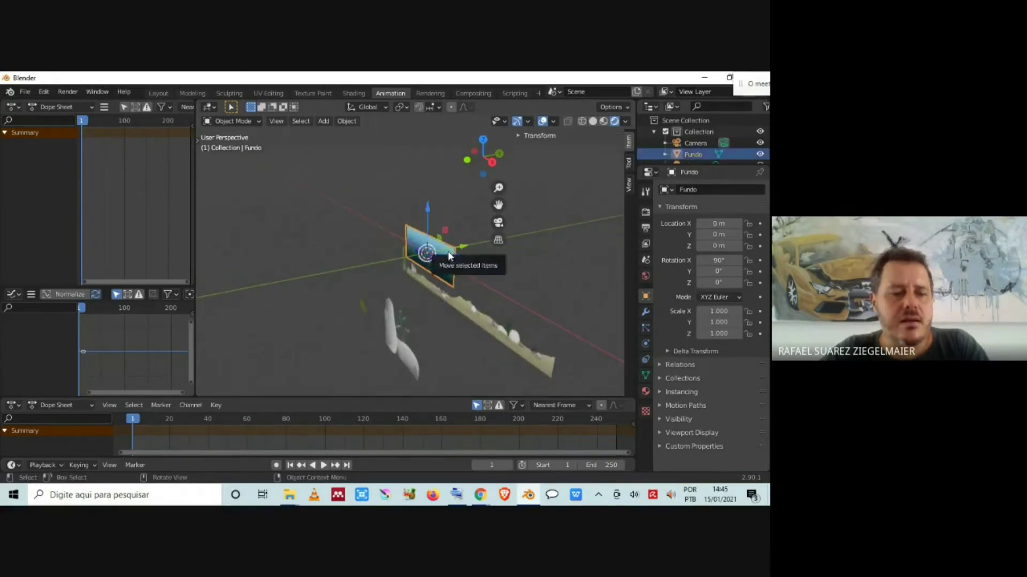
{"action": "left_click", "coordinate": [464, 305]}
{"action": "left_click", "coordinate": [391, 336], "text": "shift"}
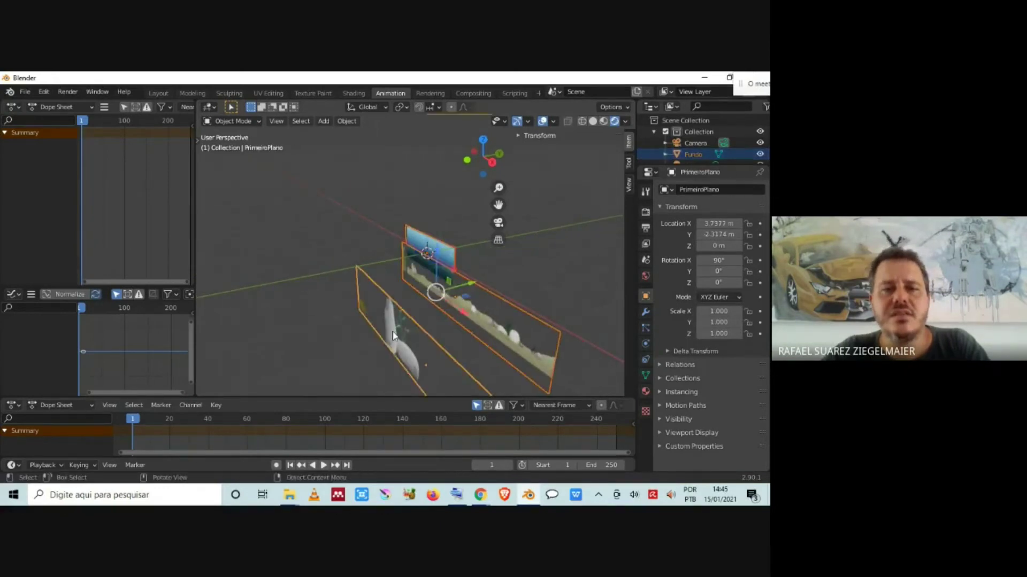
{"action": "scroll", "coordinate": [392, 335], "scroll_direction": "down", "scroll_amount": 5}
{"action": "middle_click_drag", "start_coordinate": [392, 333], "coordinate": [421, 319]}
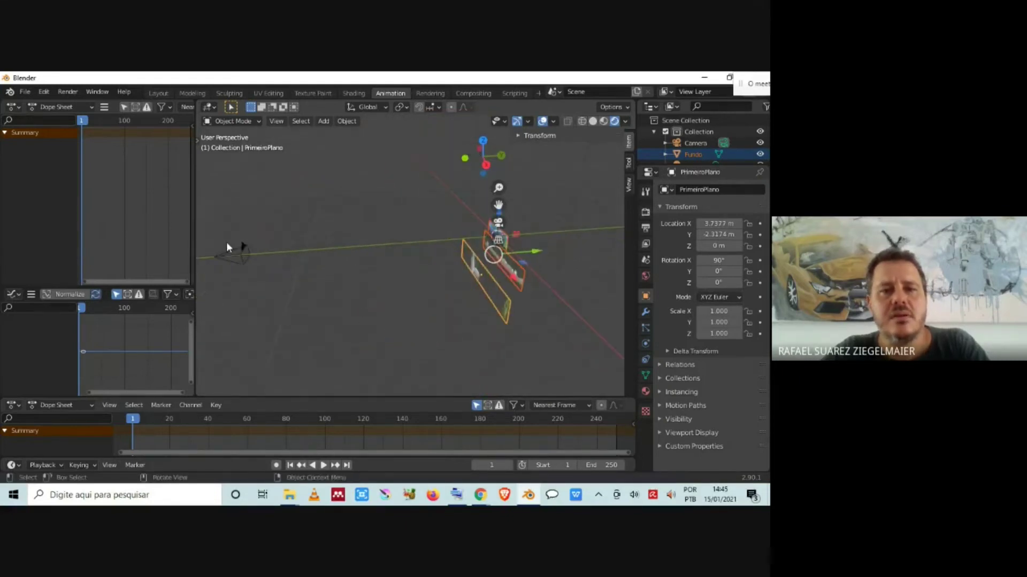
Move PrimeiroPlano closer to the camera along Y, and move PlanoIntermediario along Y to about -3.32 m
{"action": "left_click", "coordinate": [479, 289]}
{"action": "left_click", "coordinate": [479, 272]}
{"action": "left_click_drag", "start_coordinate": [521, 271], "coordinate": [494, 280]}
{"action": "left_click", "coordinate": [530, 268]}
{"action": "key", "text": "g"}
{"action": "key", "text": "y"}
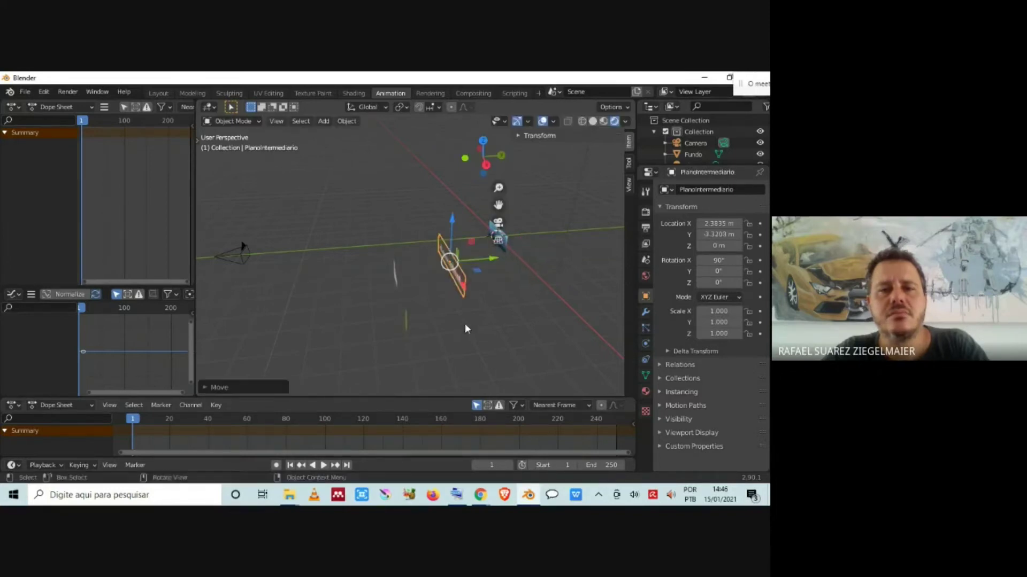
Compare the spread-out planes through the camera and from outside to examine how distance affects their framing
{"action": "middle_click_drag", "start_coordinate": [302, 324], "coordinate": [426, 300]}
{"action": "key", "text": "KP_0"}
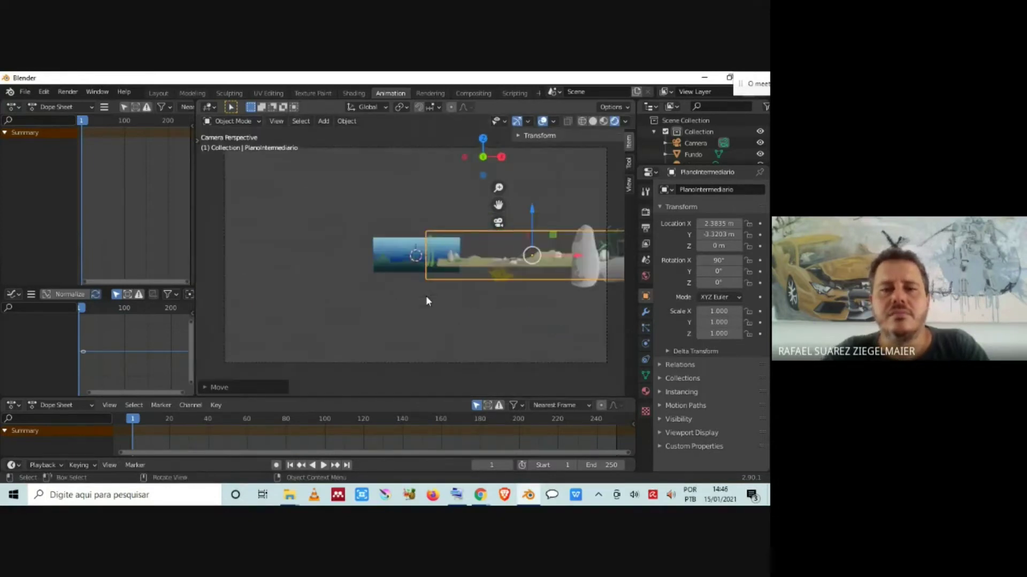
{"action": "left_click", "coordinate": [416, 361]}
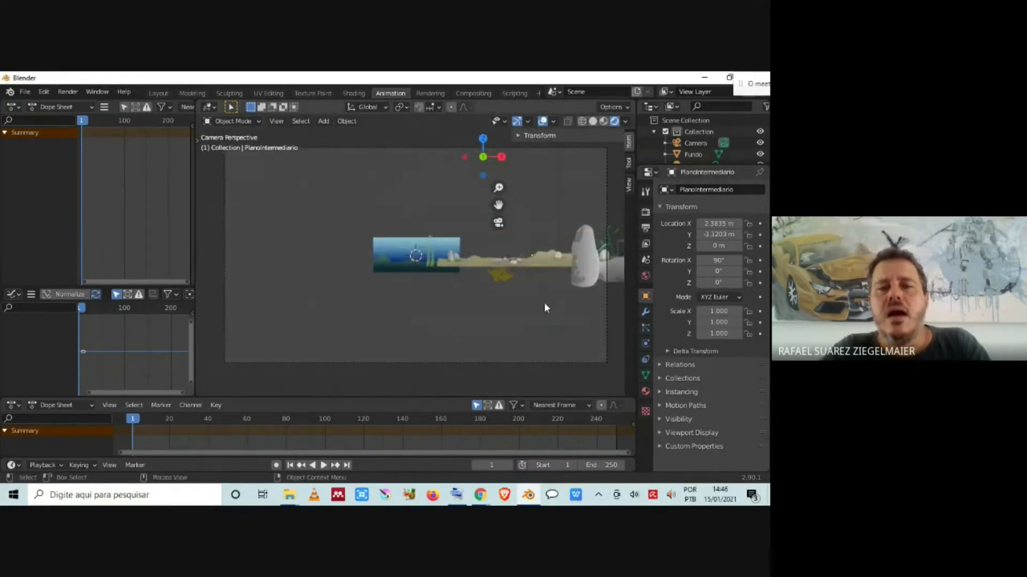
{"action": "middle_click_drag", "start_coordinate": [505, 297], "coordinate": [434, 327]}
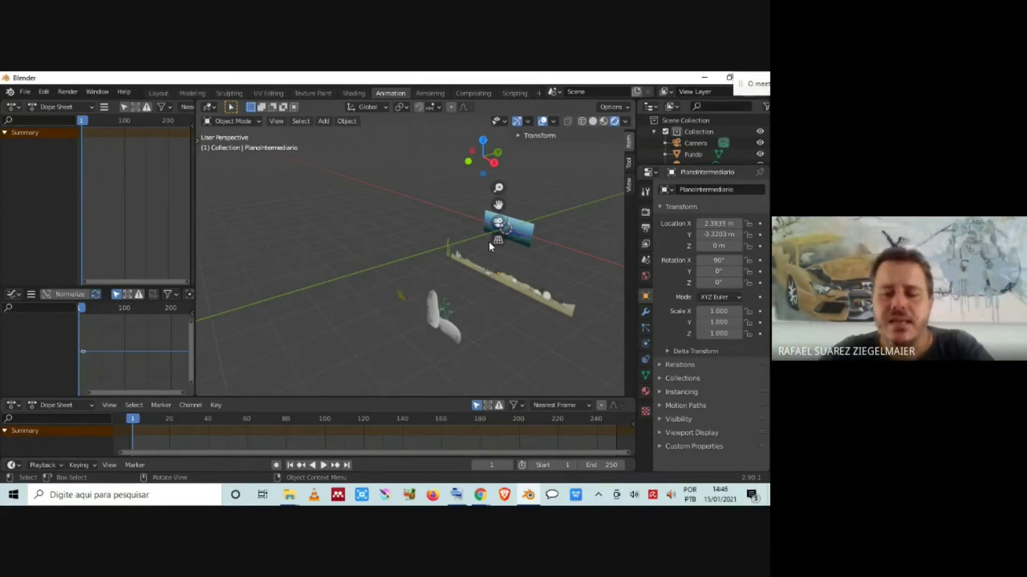
{"action": "key", "text": "KP_0"}
{"action": "scroll", "coordinate": [254, 178], "scroll_direction": "down", "scroll_amount": 2}
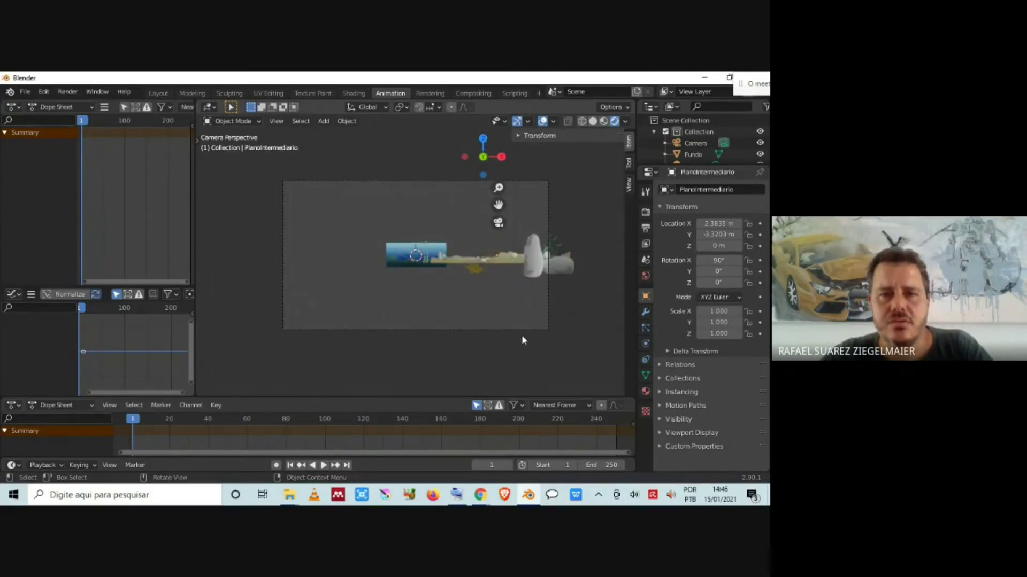
{"action": "middle_click_drag", "start_coordinate": [392, 267], "coordinate": [527, 249]}
Scale the Fundo plane uniformly to about 6.31 so it fills the height of the camera frame
{"action": "left_click", "coordinate": [542, 231]}
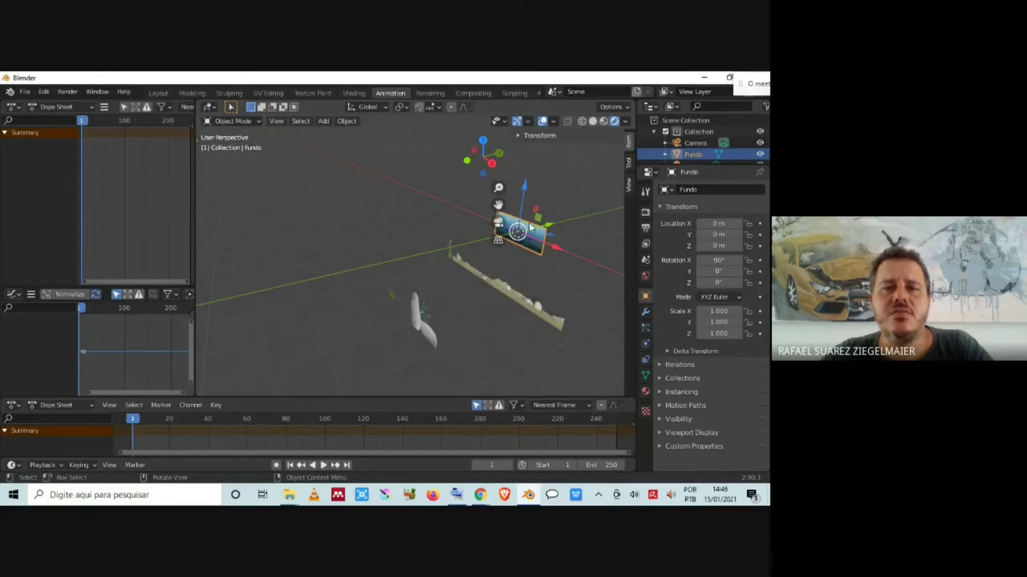
{"action": "middle_click_drag", "start_coordinate": [343, 298], "coordinate": [427, 271]}
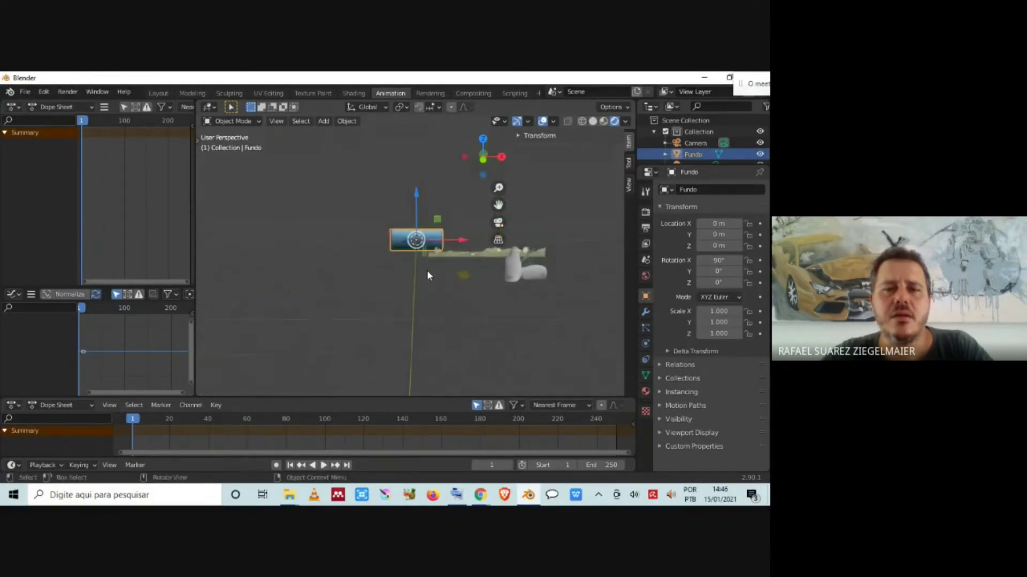
{"action": "key", "text": "KP_0"}
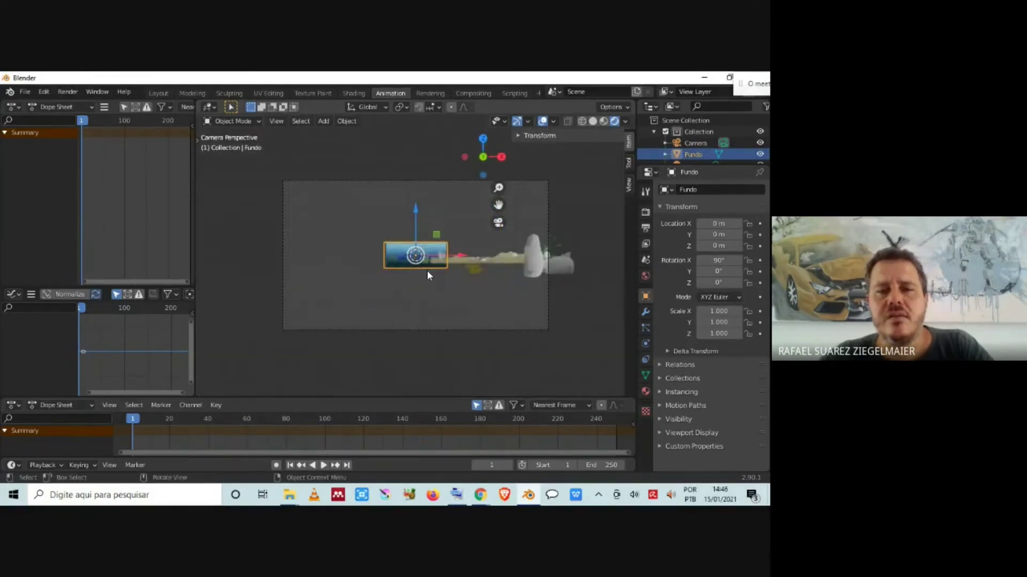
{"action": "scroll", "coordinate": [466, 294], "scroll_direction": "up", "scroll_amount": 1}
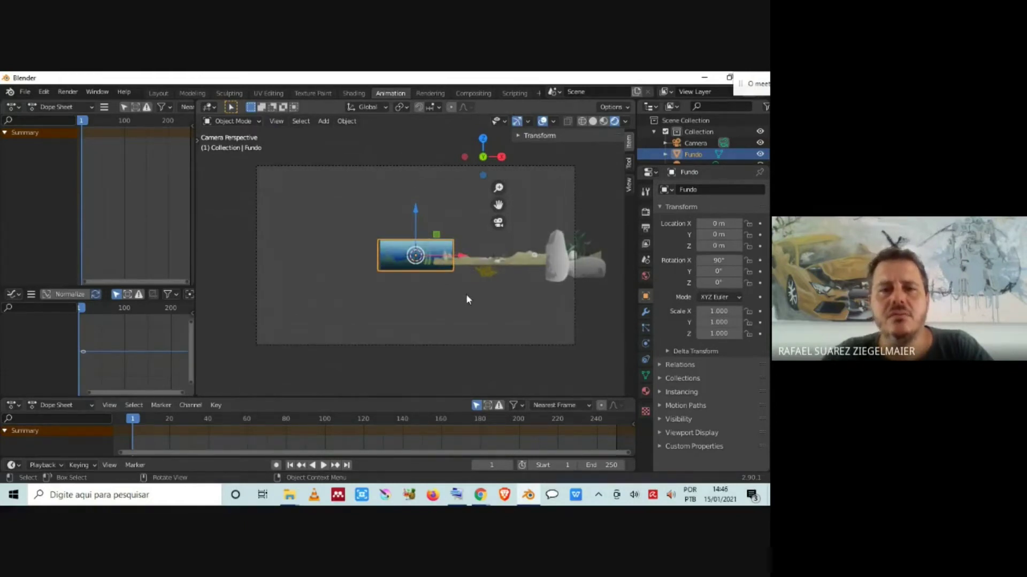
{"action": "scroll", "coordinate": [467, 294], "scroll_direction": "up", "scroll_amount": 1}
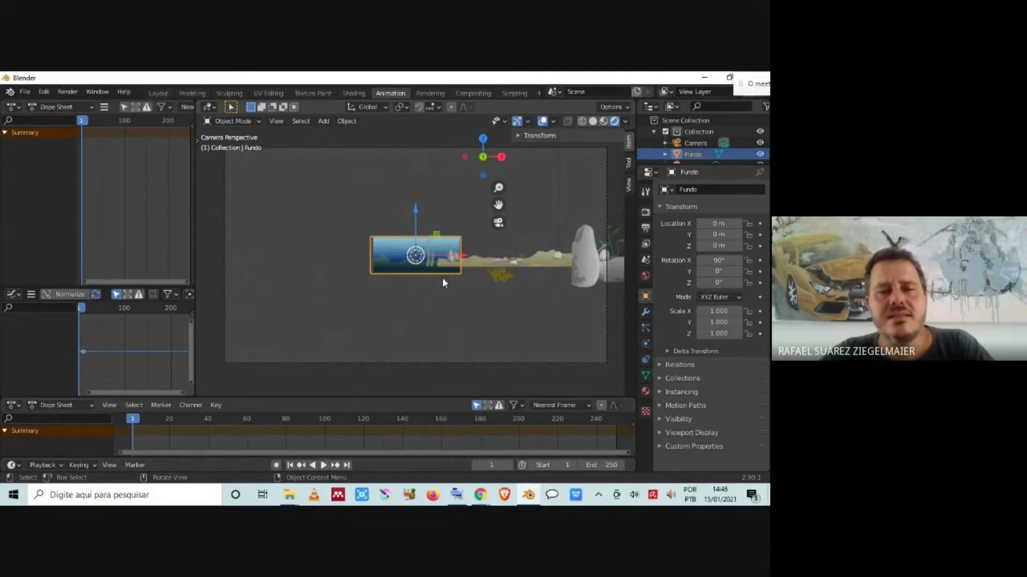
{"action": "key", "text": "s"}
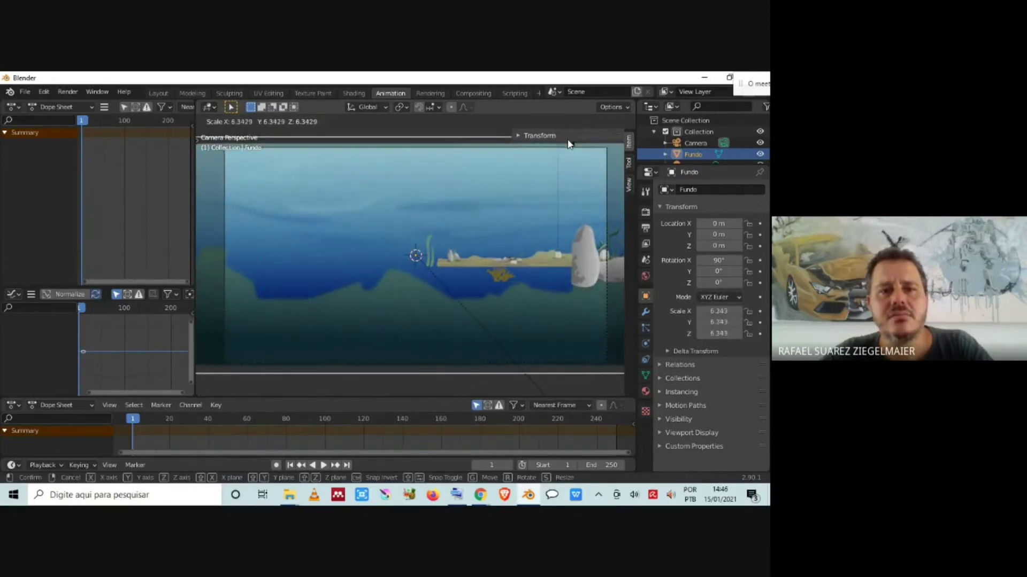
{"action": "left_click", "coordinate": [526, 144]}
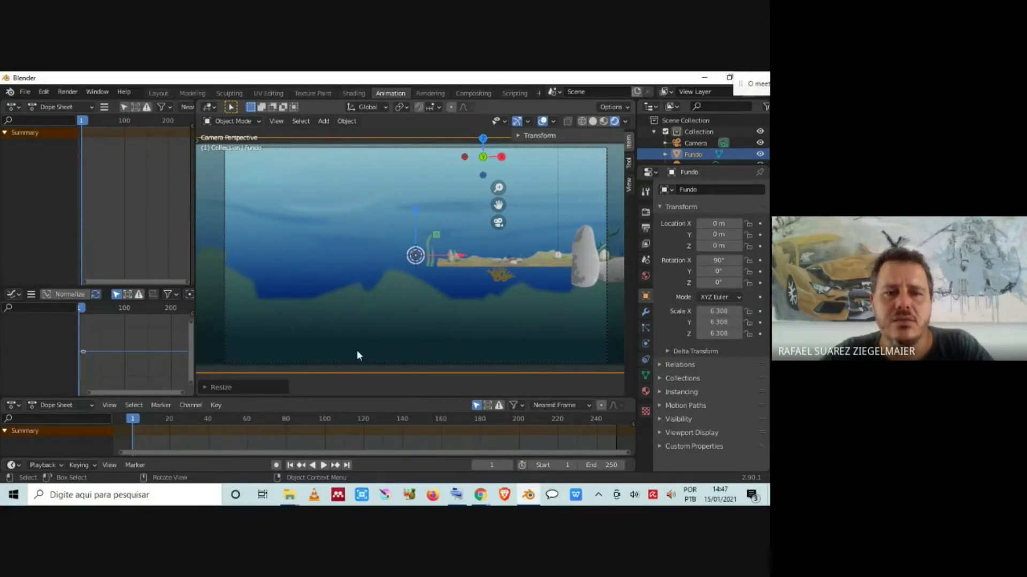
Move the Fundo plane along X to about 2.01 m, bringing its left edge near the camera frame's left edge
{"action": "scroll", "coordinate": [340, 300], "scroll_direction": "down", "scroll_amount": 3}
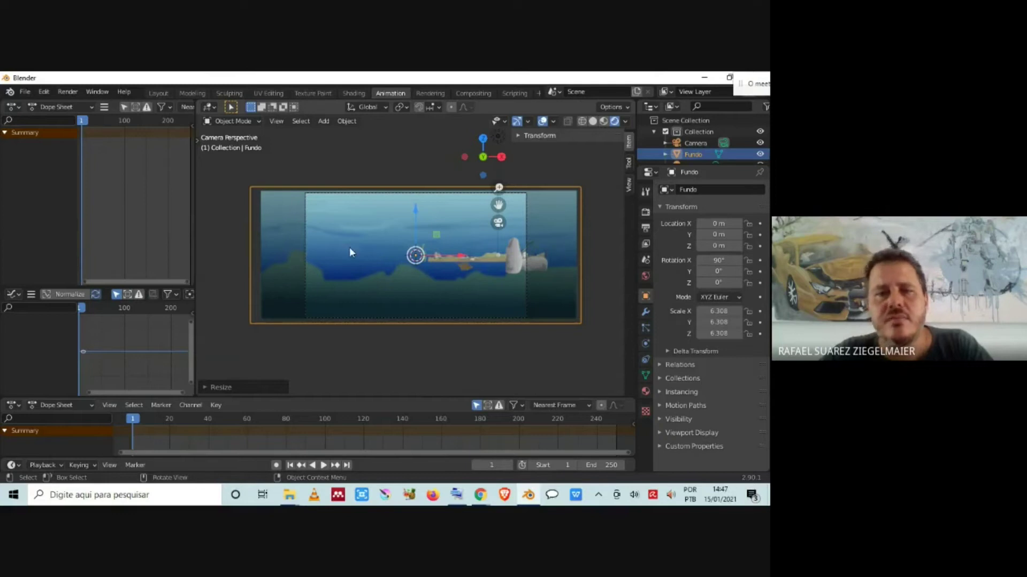
{"action": "scroll", "coordinate": [442, 253], "scroll_direction": "up", "scroll_amount": 2}
{"action": "scroll", "coordinate": [435, 270], "scroll_direction": "down", "scroll_amount": 1}
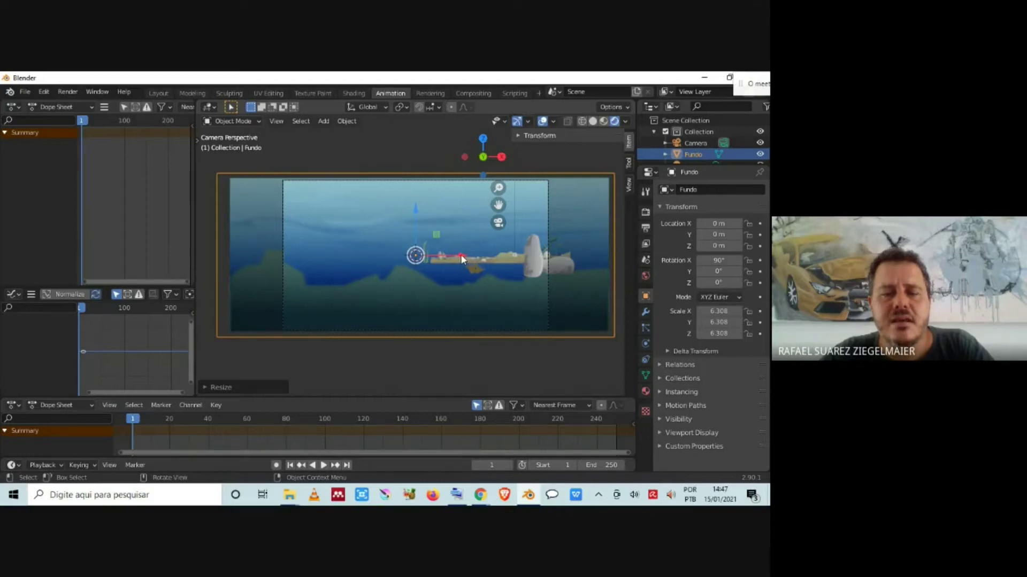
{"action": "left_click_drag", "start_coordinate": [461, 254], "coordinate": [517, 267]}
Examine how the left and right ends of the Fundo plane sit against the camera frame
{"action": "scroll", "coordinate": [299, 258], "scroll_direction": "up", "scroll_amount": 3}
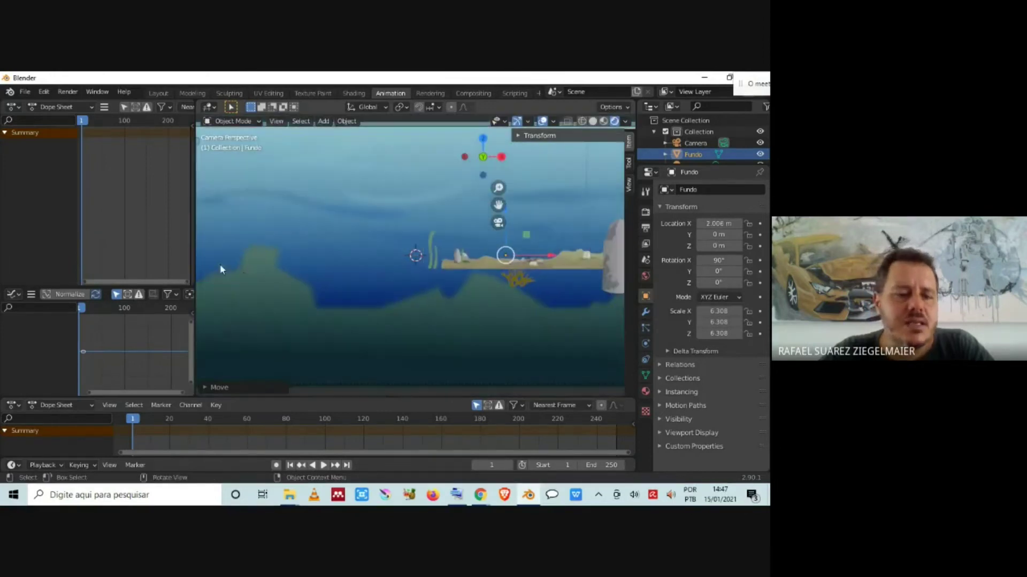
{"action": "middle_click_drag", "start_coordinate": [263, 285], "coordinate": [384, 284], "text": "shift"}
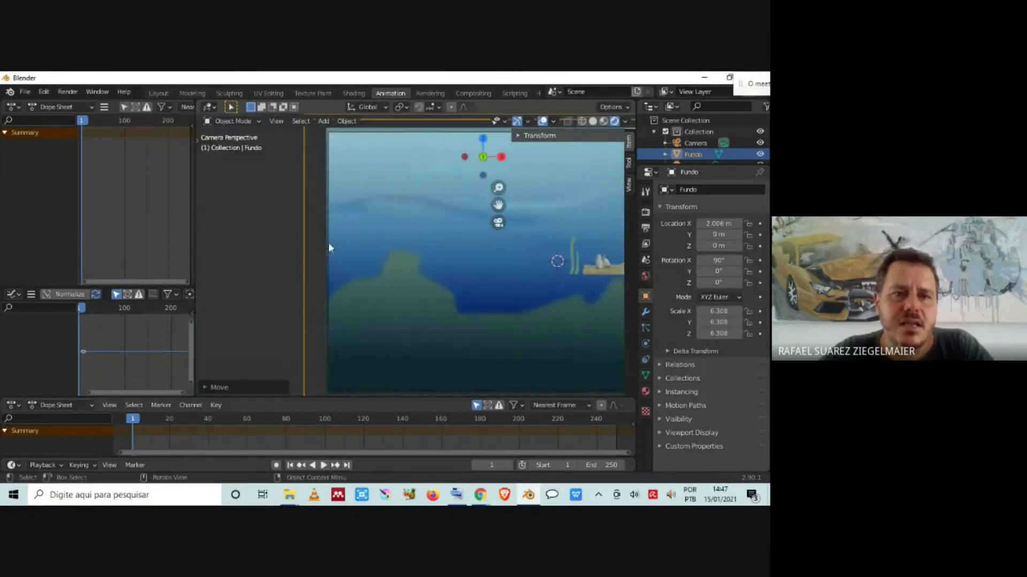
{"action": "scroll", "coordinate": [395, 272], "scroll_direction": "down", "scroll_amount": 3}
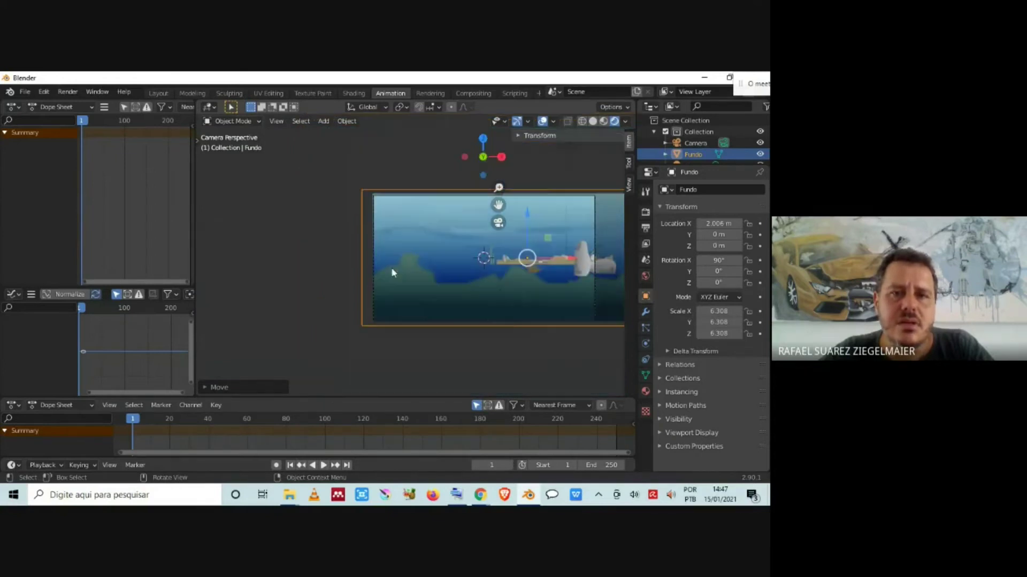
{"action": "middle_click_drag", "start_coordinate": [493, 288], "coordinate": [348, 299], "text": "shift"}
{"action": "scroll", "coordinate": [347, 299], "scroll_direction": "up", "scroll_amount": 3}
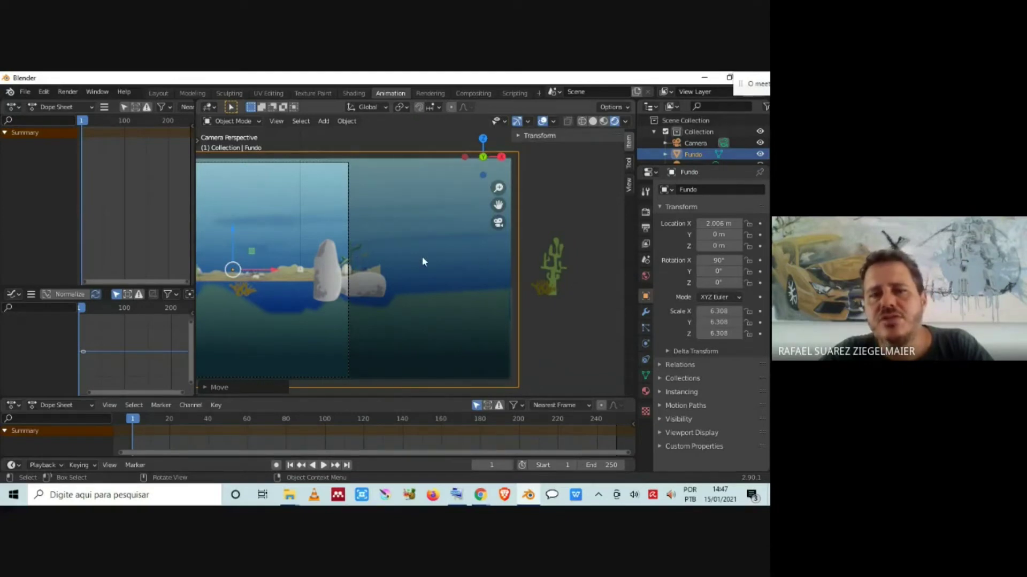
{"action": "scroll", "coordinate": [364, 254], "scroll_direction": "down", "scroll_amount": 3}
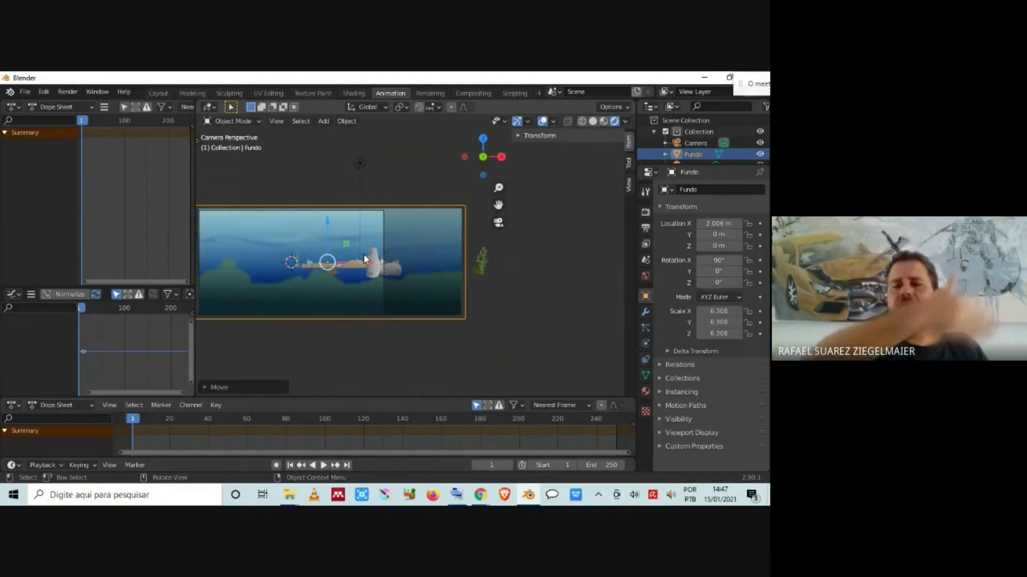
{"action": "scroll", "coordinate": [364, 255], "scroll_direction": "down", "scroll_amount": 1}
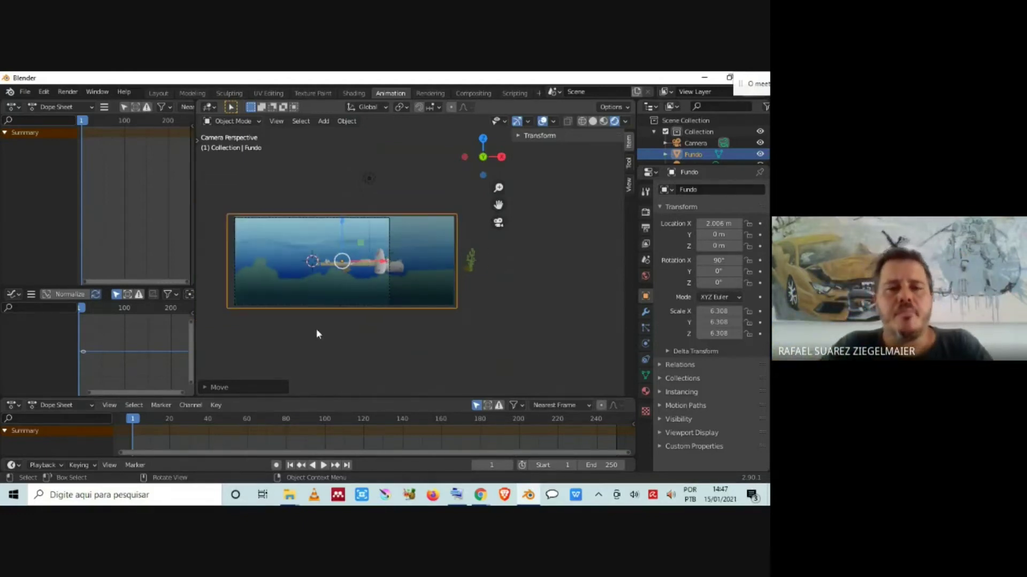
{"action": "left_click", "coordinate": [367, 315]}
Scale the PlanoIntermediario plane uniformly to about 3.3 so it spans the width of the camera frame
{"action": "middle_click_drag", "start_coordinate": [359, 284], "coordinate": [532, 267]}
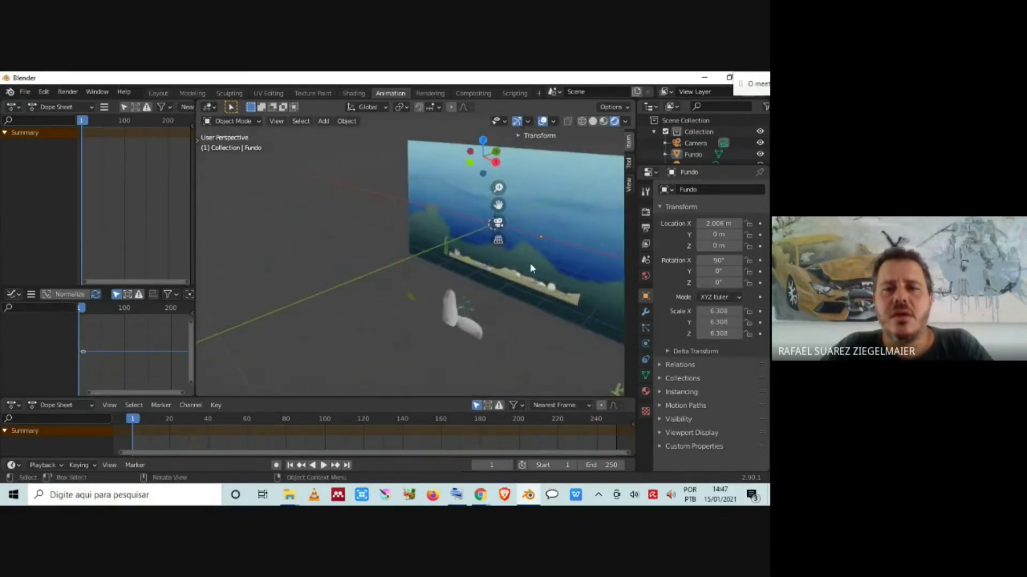
{"action": "left_click", "coordinate": [521, 275]}
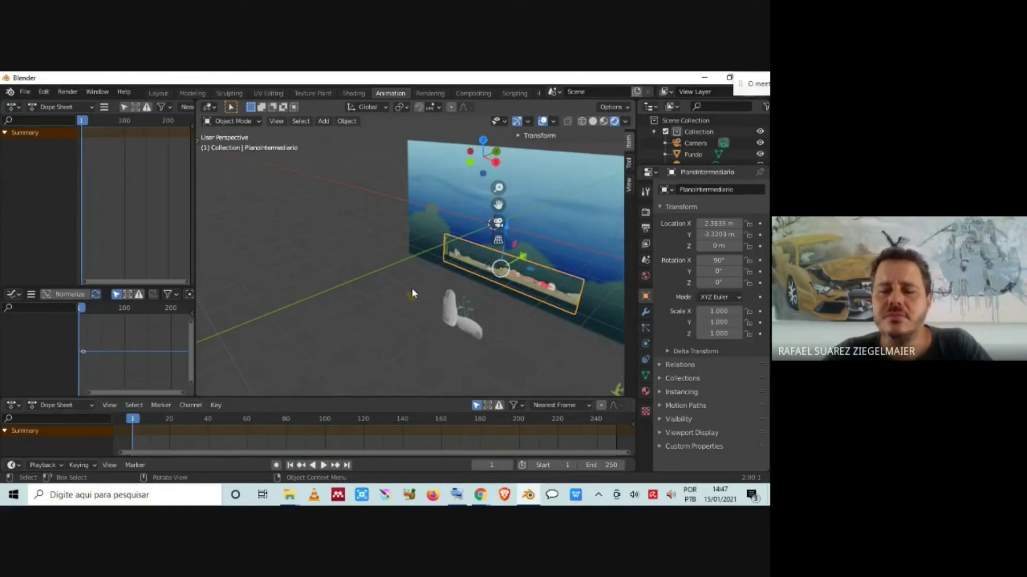
{"action": "key", "text": "KP_0"}
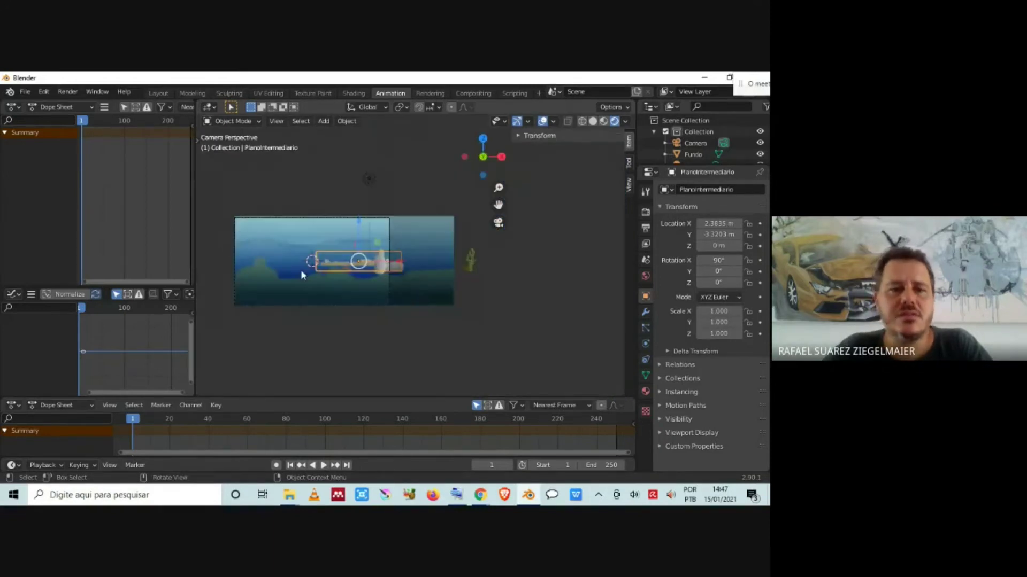
{"action": "scroll", "coordinate": [302, 277], "scroll_direction": "up", "scroll_amount": 4}
{"action": "middle_click_drag", "start_coordinate": [236, 287], "coordinate": [407, 293], "text": "shift"}
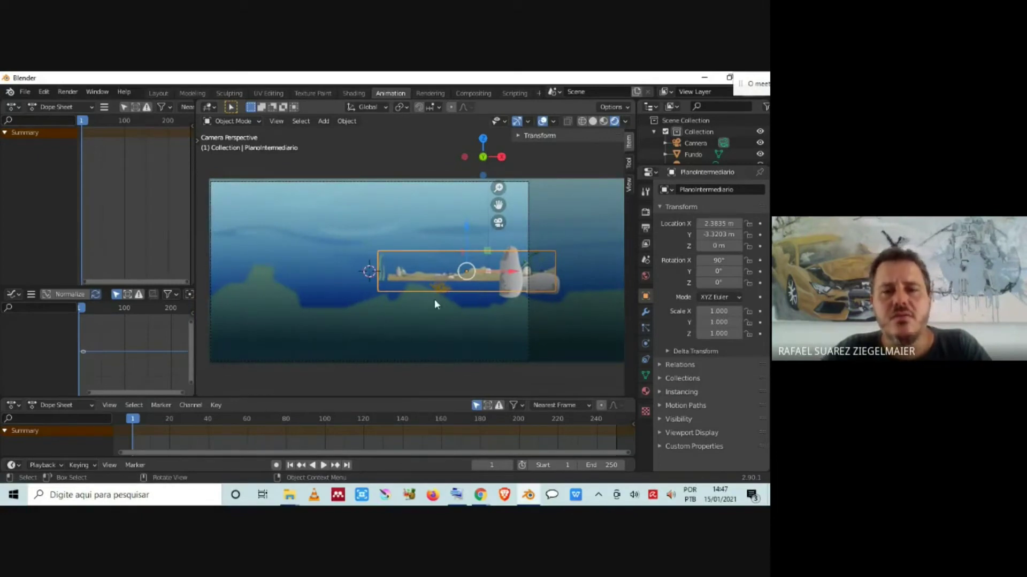
{"action": "key", "text": "s"}
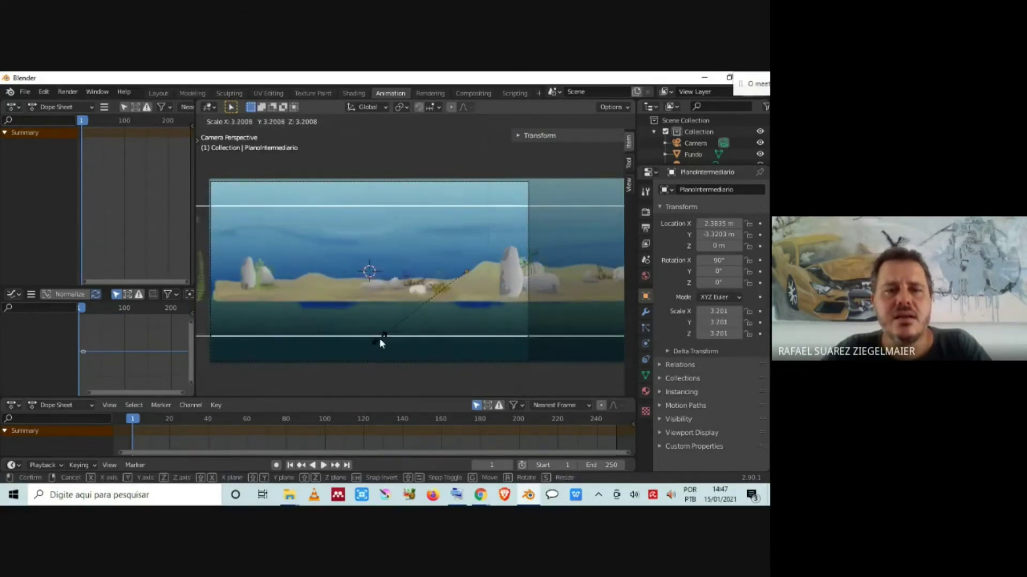
{"action": "left_click", "coordinate": [381, 342]}
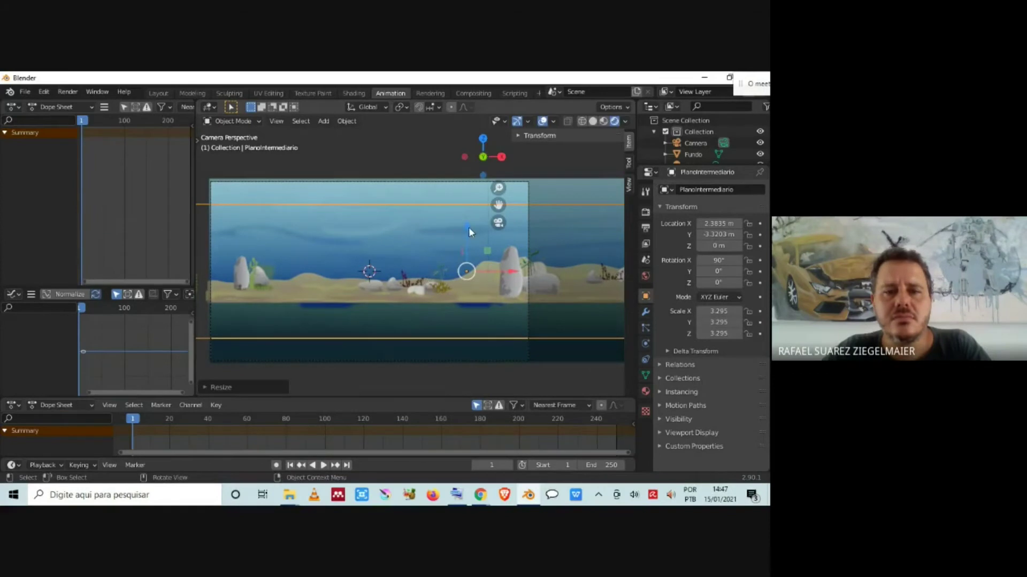
Lower the PlanoIntermediario plane along Z to about -1.44 m so the sand sits at the frame's lower edge
{"action": "key", "text": "g"}
{"action": "key", "text": "z"}
{"action": "left_click", "coordinate": [478, 290]}
Scale the PlanoIntermediario plane uniformly to about 4.58 and move it to about X 4.83 m and Z -1.16 m
{"action": "scroll", "coordinate": [434, 297], "scroll_direction": "down", "scroll_amount": 3}
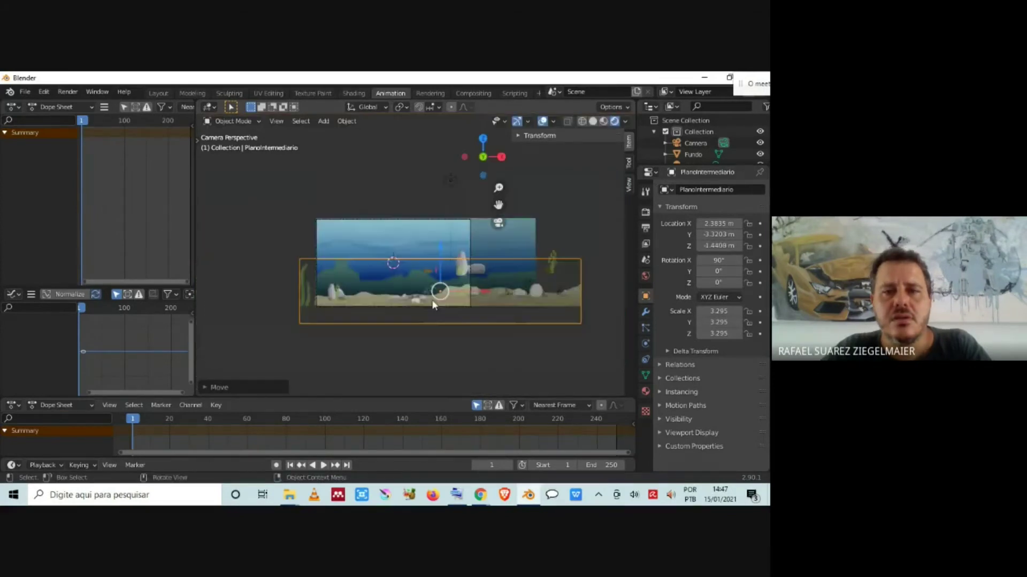
{"action": "scroll", "coordinate": [481, 310], "scroll_direction": "up", "scroll_amount": 2}
{"action": "key", "text": "s"}
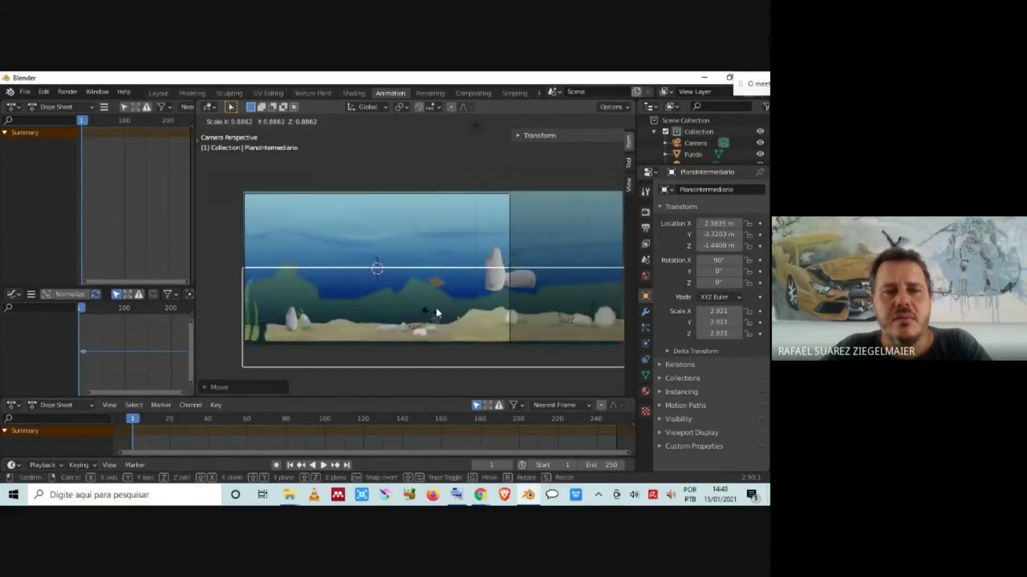
{"action": "key", "text": "Escape"}
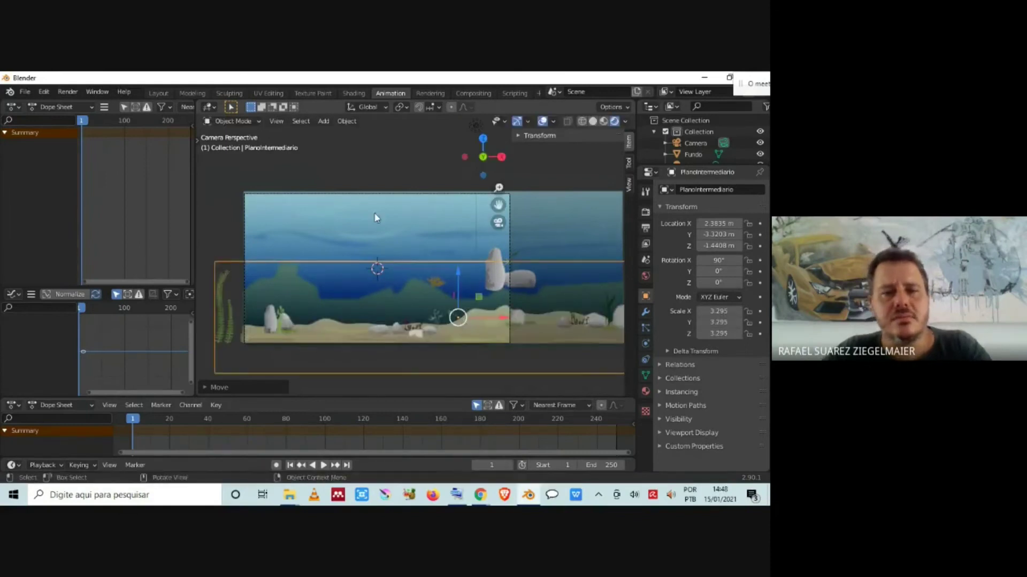
{"action": "key", "text": "s"}
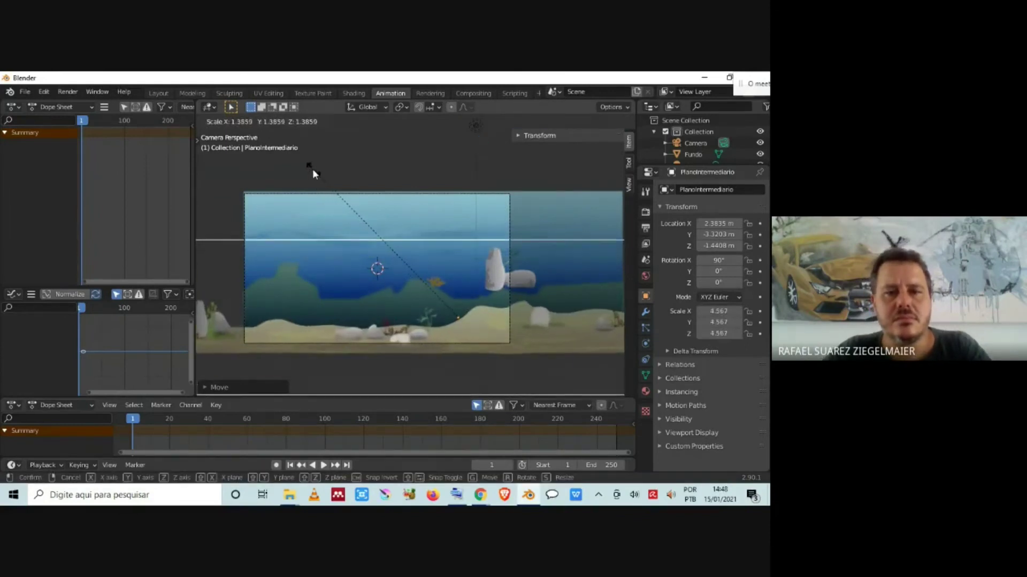
{"action": "left_click", "coordinate": [312, 169]}
{"action": "left_click_drag", "start_coordinate": [461, 273], "coordinate": [593, 300]}
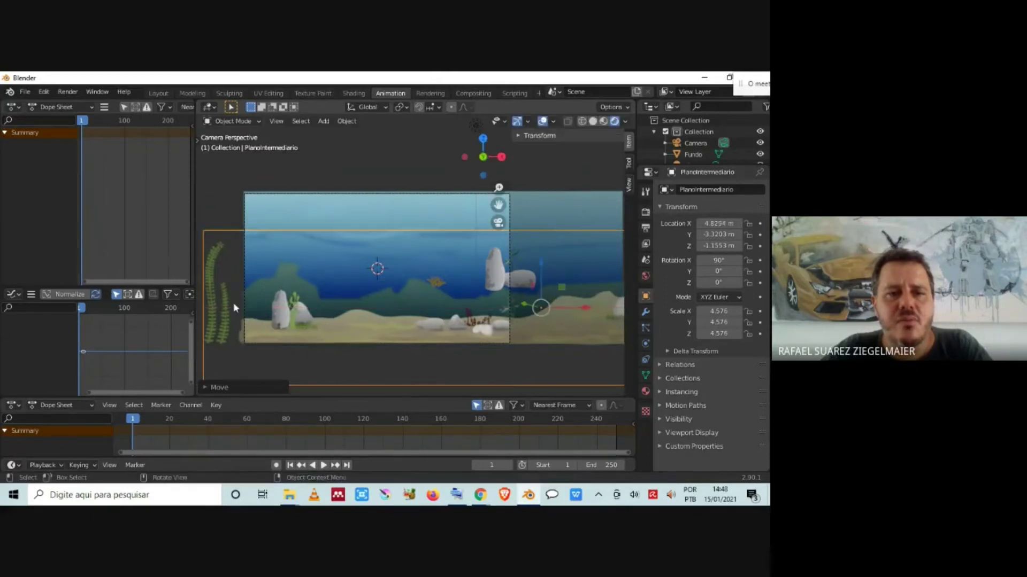
Examine how the left and right ends and the sand of the PlanoIntermediario plane sit against the camera frame
{"action": "scroll", "coordinate": [234, 304], "scroll_direction": "up", "scroll_amount": 2}
{"action": "middle_click_drag", "start_coordinate": [243, 325], "coordinate": [400, 237], "text": "shift"}
{"action": "scroll", "coordinate": [400, 237], "scroll_direction": "up", "scroll_amount": 4}
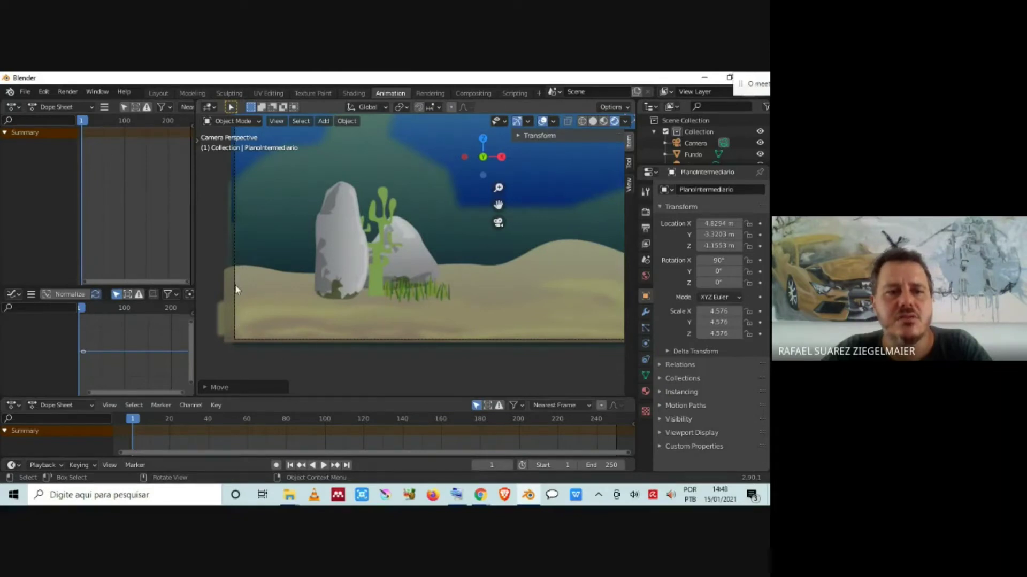
{"action": "scroll", "coordinate": [251, 271], "scroll_direction": "down", "scroll_amount": 3}
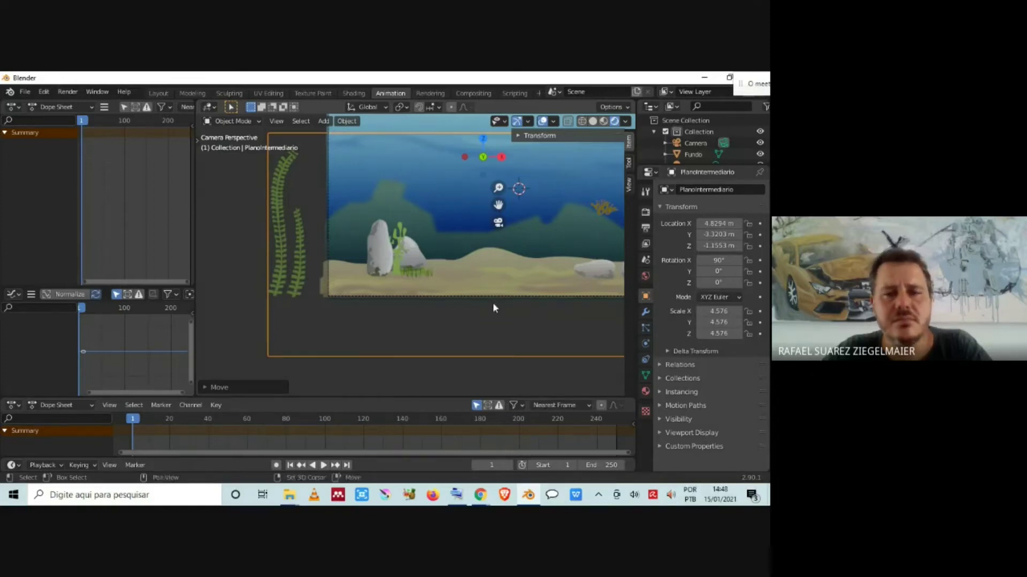
{"action": "middle_click_drag", "start_coordinate": [525, 315], "coordinate": [322, 345], "text": "shift"}
{"action": "middle_click_drag", "start_coordinate": [490, 311], "coordinate": [373, 296], "text": "shift"}
{"action": "scroll", "coordinate": [418, 284], "scroll_direction": "down", "scroll_amount": 2}
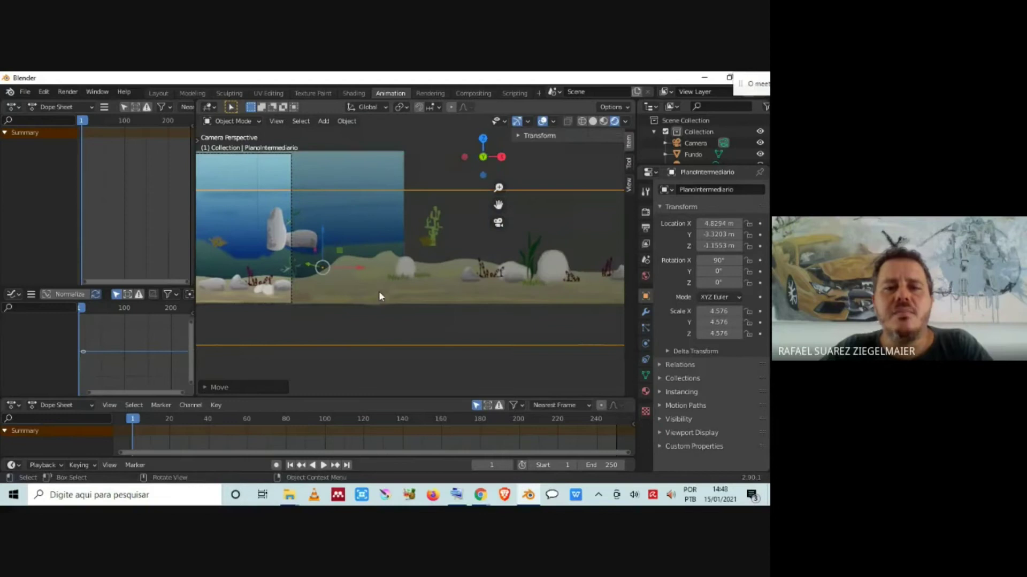
{"action": "scroll", "coordinate": [379, 296], "scroll_direction": "down", "scroll_amount": 3}
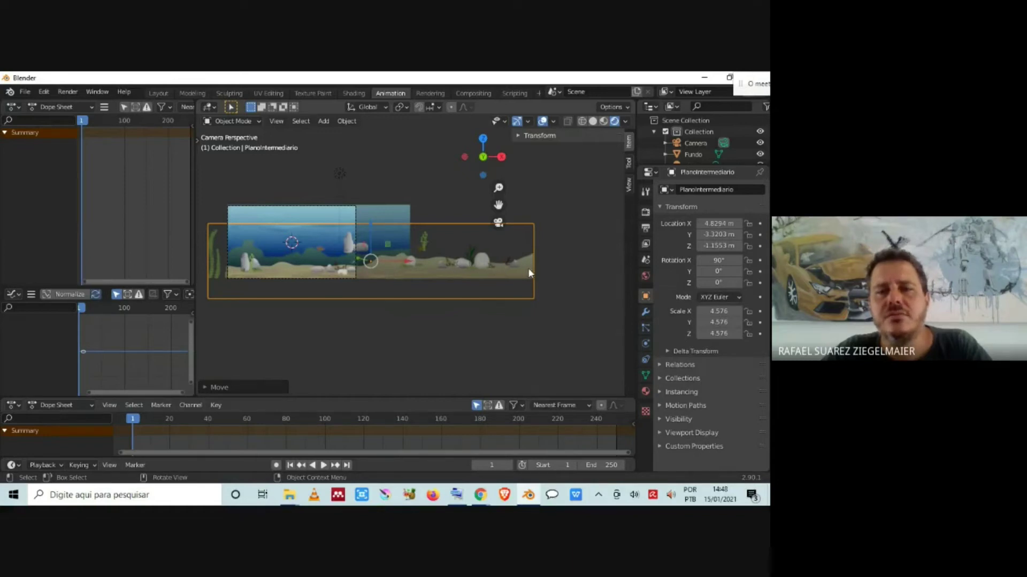
{"action": "scroll", "coordinate": [336, 276], "scroll_direction": "up", "scroll_amount": 3}
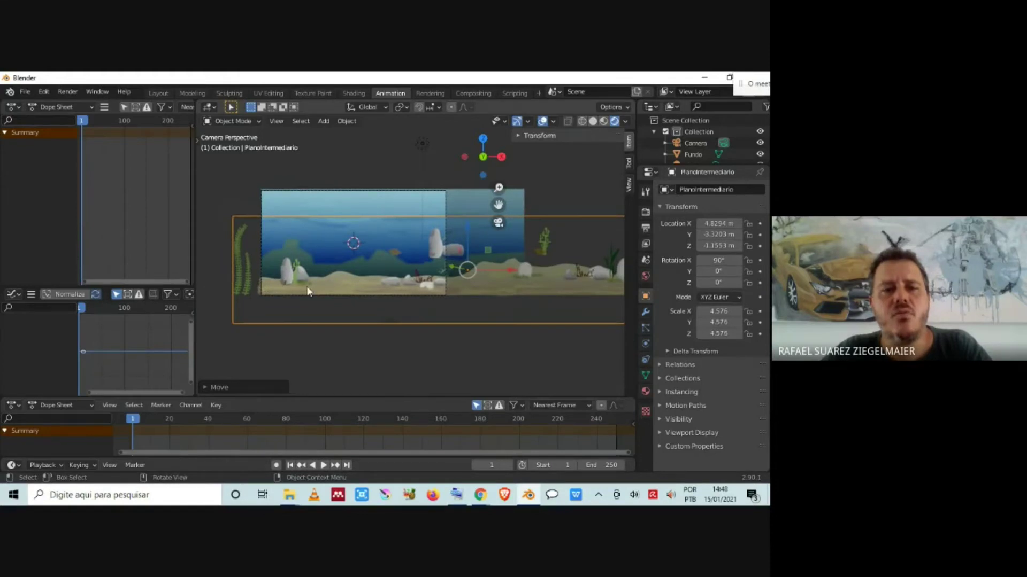
{"action": "middle_click_drag", "start_coordinate": [469, 302], "coordinate": [351, 335], "text": "shift"}
{"action": "scroll", "coordinate": [466, 265], "scroll_direction": "down", "scroll_amount": 2}
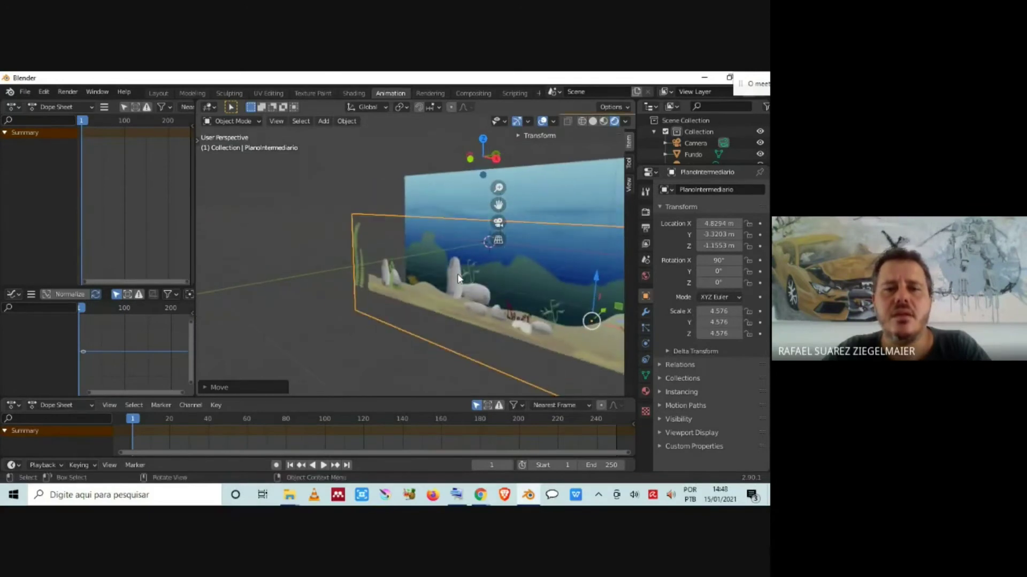
Select the PrimeiroPlano plane and, in the camera view, lower it along Z to about -1.16 m
{"action": "left_click", "coordinate": [458, 278]}
{"action": "middle_click_drag", "start_coordinate": [437, 289], "coordinate": [479, 296]}
{"action": "key", "text": "KP_0"}
{"action": "scroll", "coordinate": [316, 221], "scroll_direction": "up", "scroll_amount": 3}
{"action": "left_click_drag", "start_coordinate": [379, 201], "coordinate": [376, 276]}
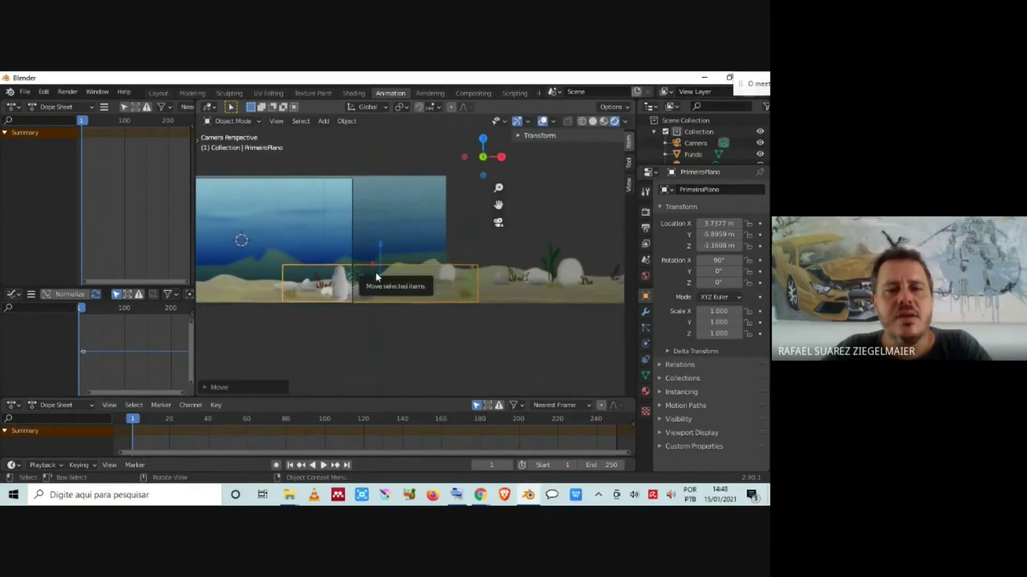
Scale the PrimeiroPlano plane uniformly to about 2.02 and raise it along Z to about -0.68 m
{"action": "key", "text": "s"}
{"action": "left_click", "coordinate": [365, 259]}
{"action": "key", "text": "g"}
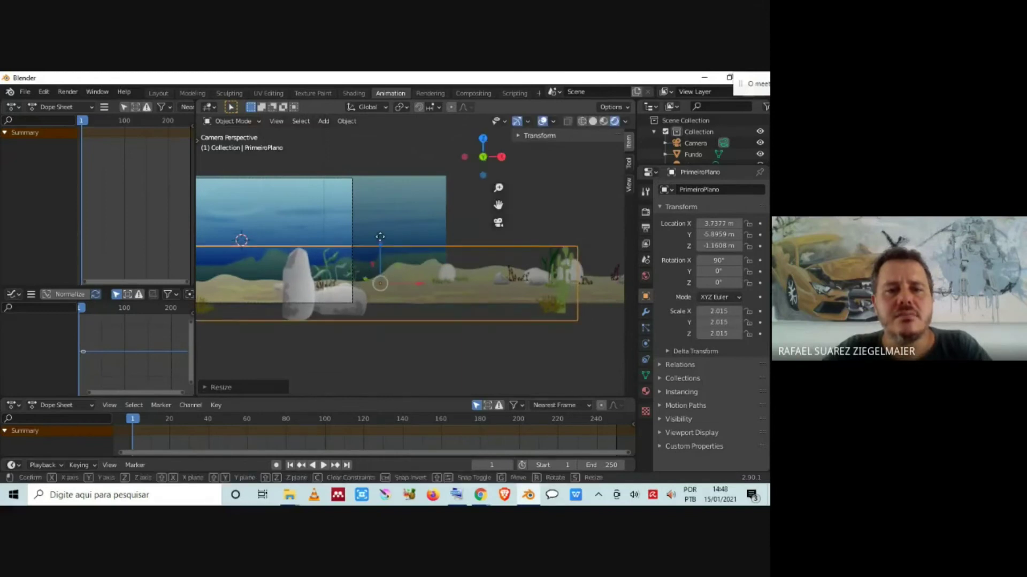
{"action": "key", "text": "z"}
{"action": "left_click", "coordinate": [384, 223]}
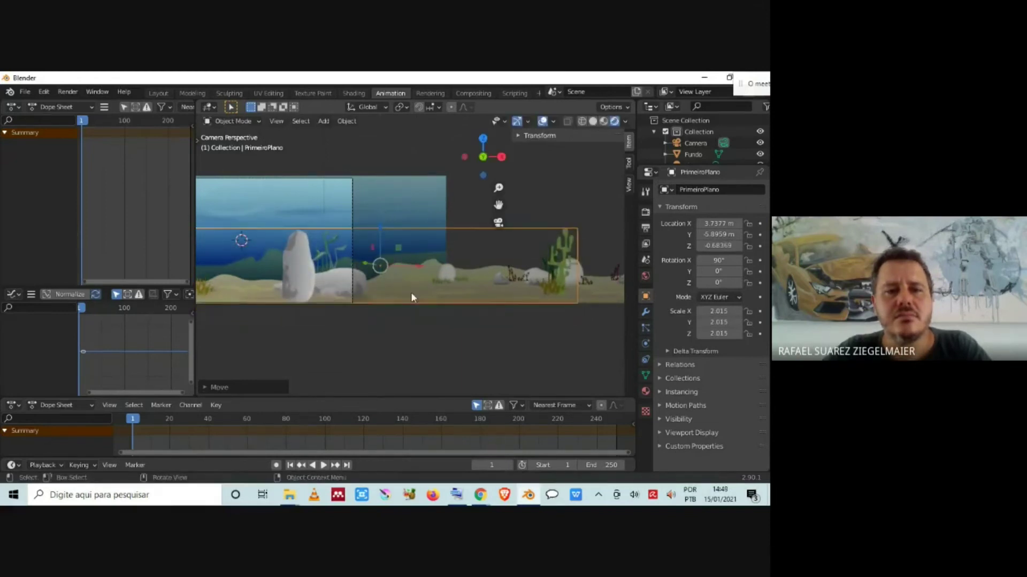
Move the PrimeiroPlano plane to about X 6.70 m and Z -0.74 m, resting its rocks at the camera frame's lower edge
{"action": "left_click_drag", "start_coordinate": [422, 265], "coordinate": [536, 269]}
{"action": "middle_click_drag", "start_coordinate": [332, 309], "coordinate": [315, 291], "text": "shift"}
{"action": "scroll", "coordinate": [470, 314], "scroll_direction": "up", "scroll_amount": 4}
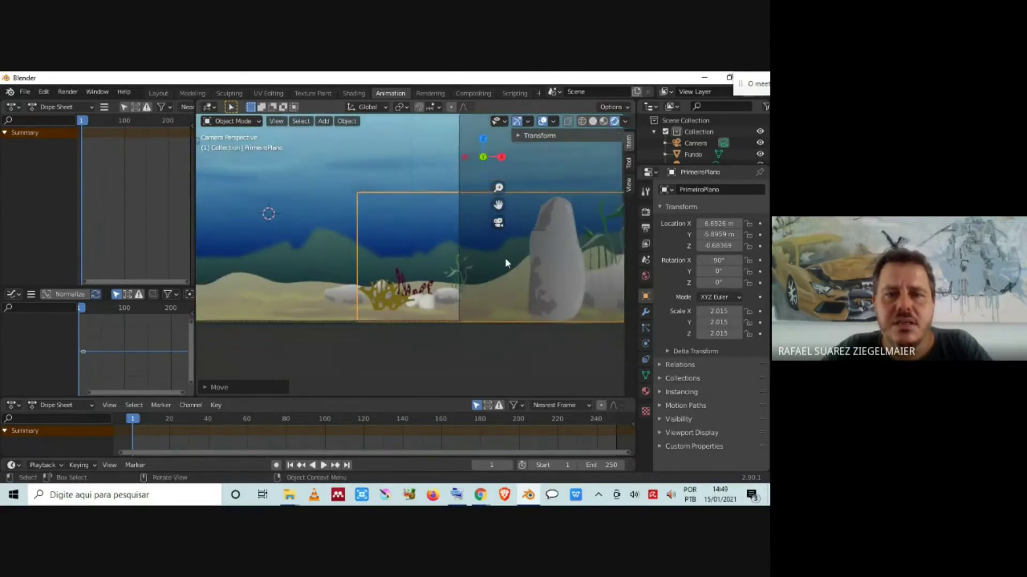
{"action": "key", "text": "g"}
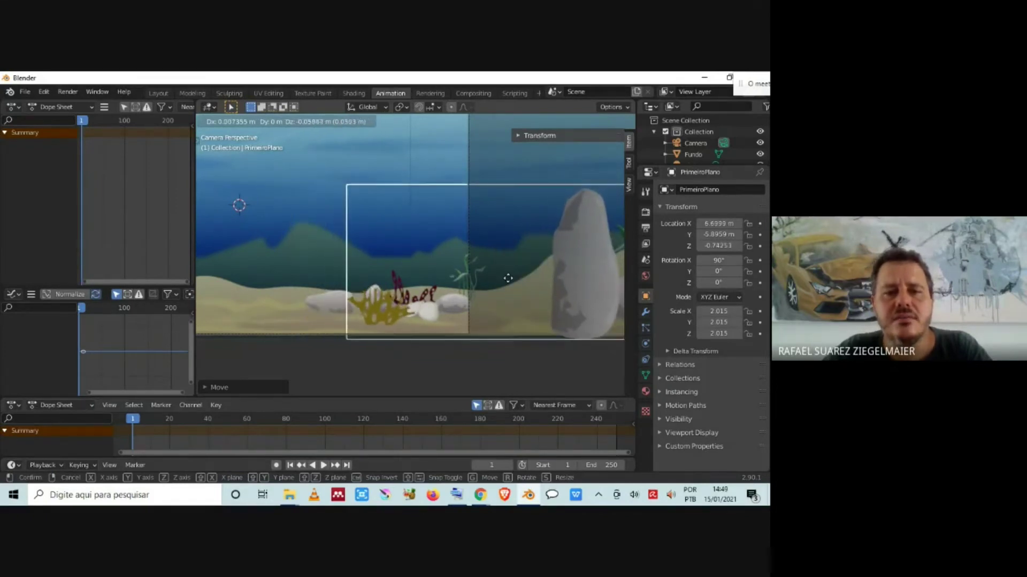
{"action": "left_click", "coordinate": [508, 278]}
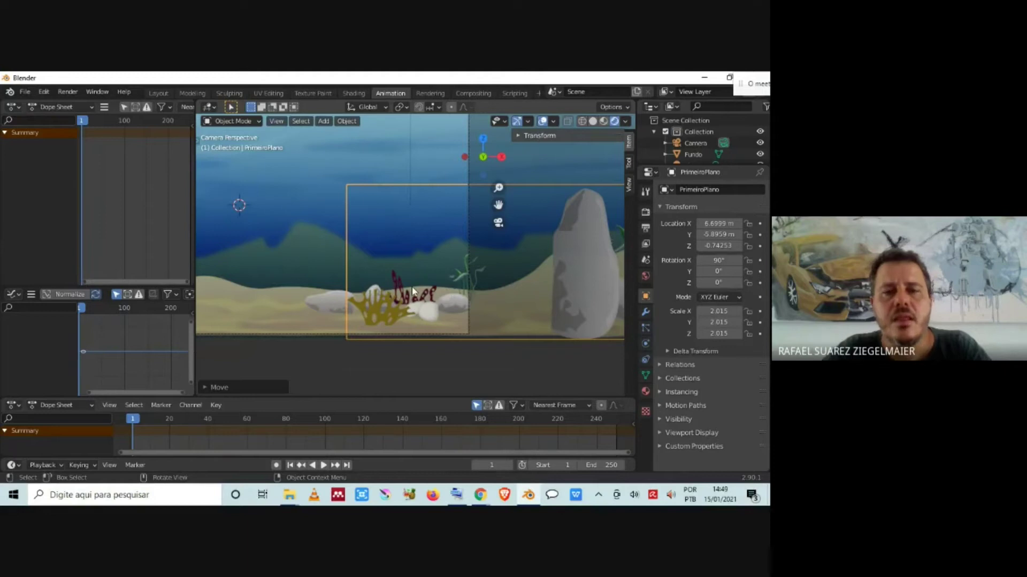
{"action": "key", "text": "a"}
{"action": "scroll", "coordinate": [417, 273], "scroll_direction": "down", "scroll_amount": 2}
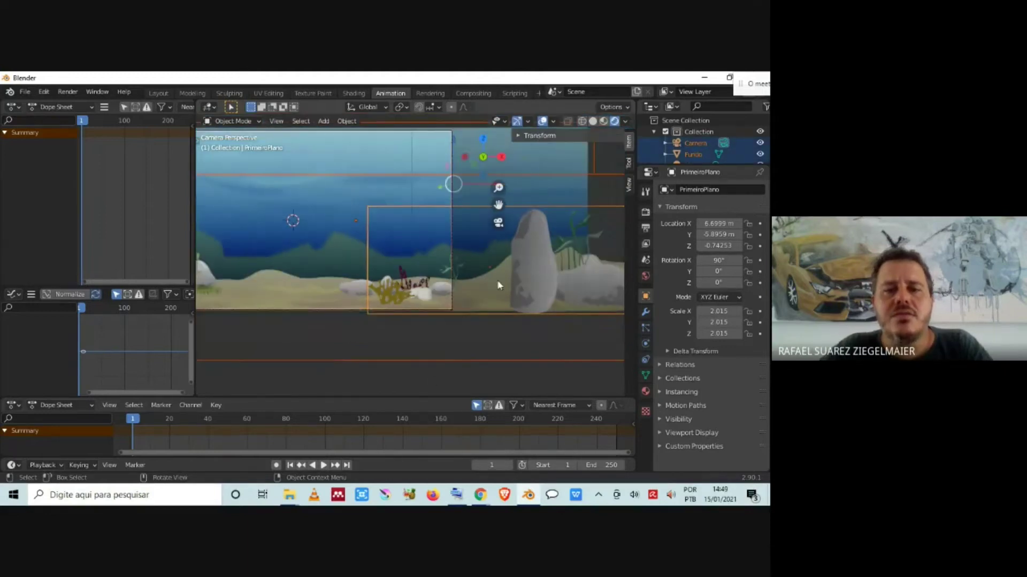
{"action": "left_click", "coordinate": [525, 257]}
{"action": "scroll", "coordinate": [525, 256], "scroll_direction": "down", "scroll_amount": 2}
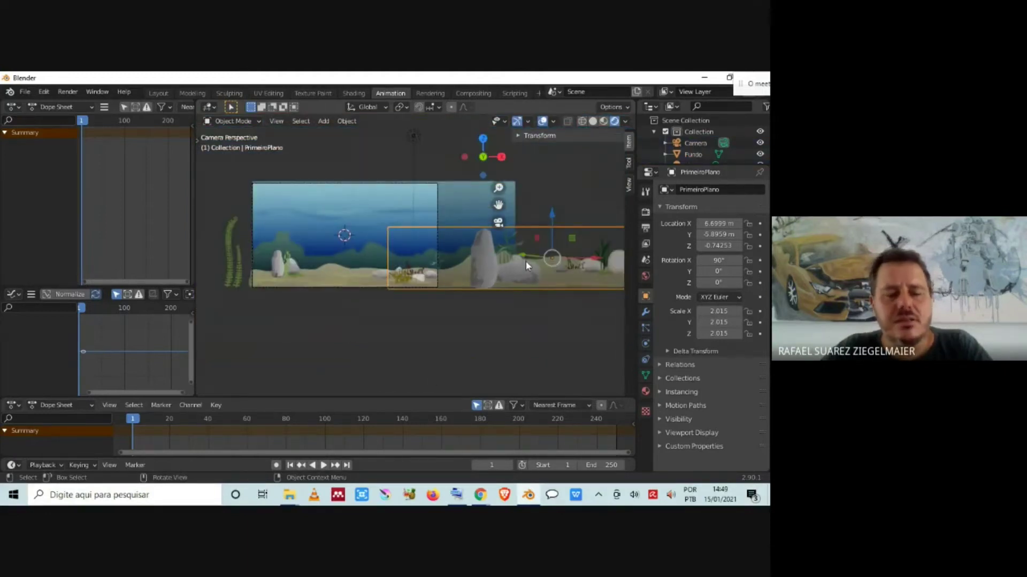
Examine the full width of the PrimeiroPlano foreground layer and how it lines up with the camera frame
{"action": "middle_click_drag", "start_coordinate": [525, 261], "coordinate": [352, 265], "text": "shift"}
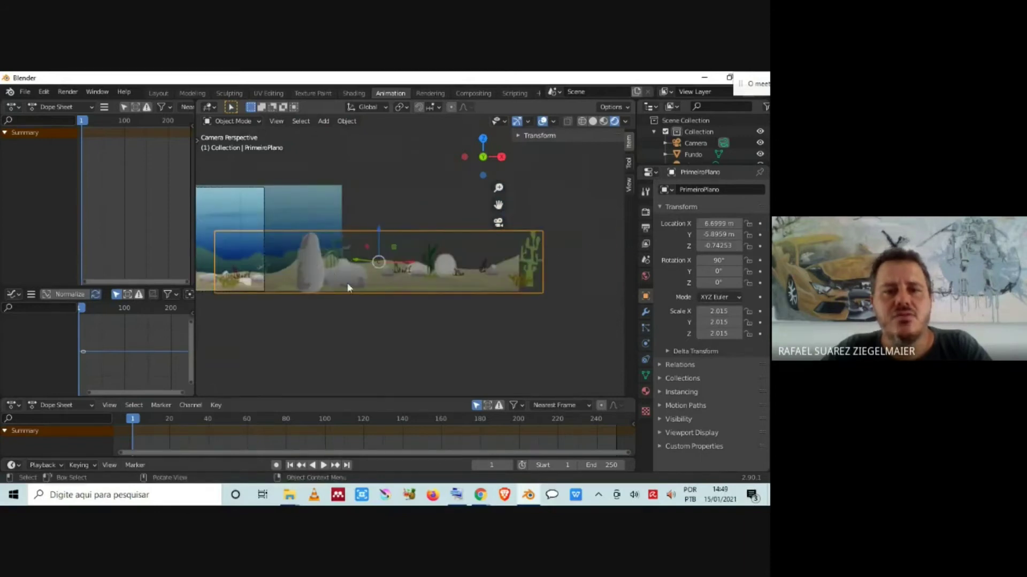
{"action": "scroll", "coordinate": [521, 265], "scroll_direction": "up", "scroll_amount": 3}
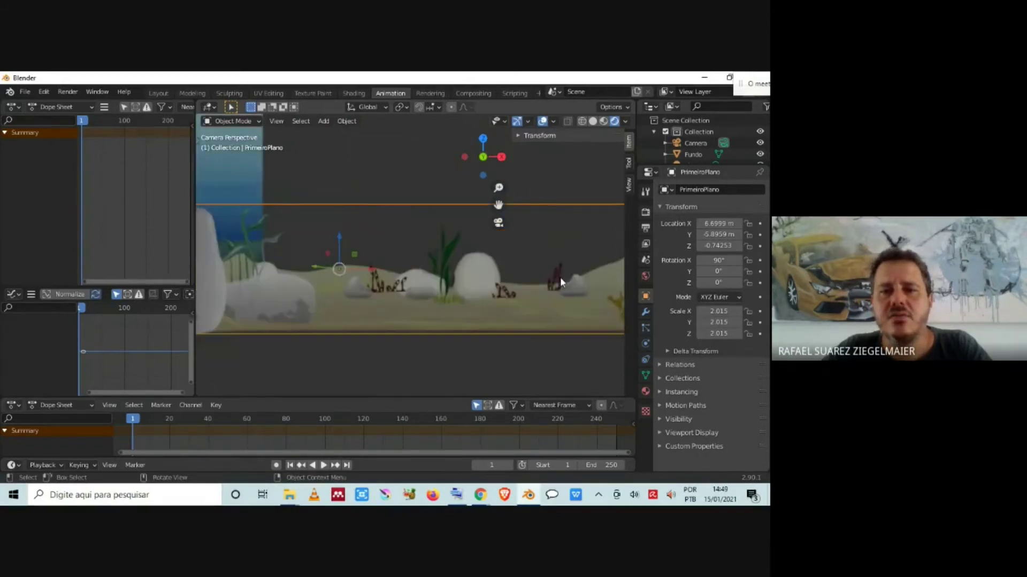
{"action": "middle_click_drag", "start_coordinate": [560, 277], "coordinate": [496, 311], "text": "shift"}
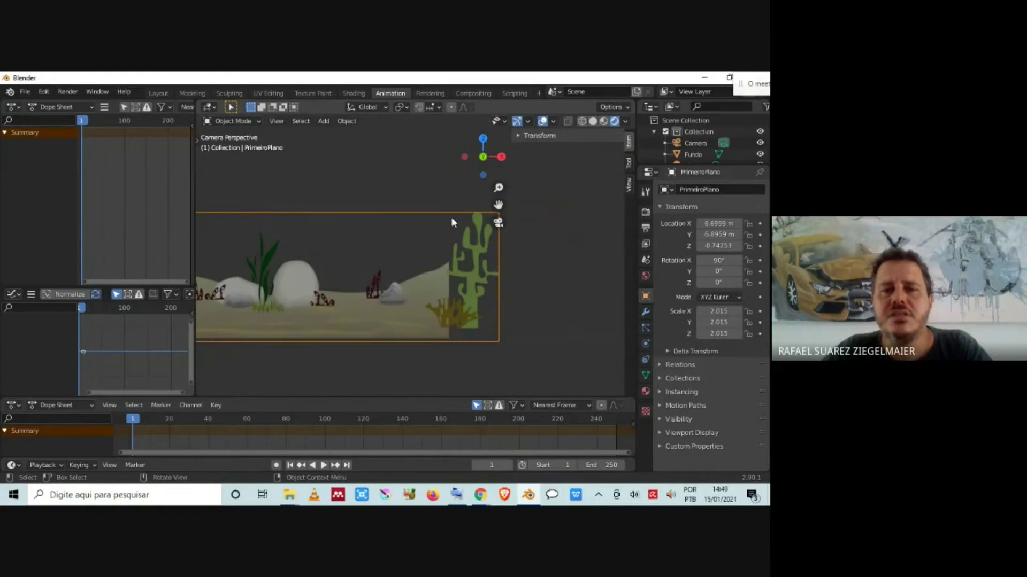
{"action": "scroll", "coordinate": [457, 290], "scroll_direction": "down", "scroll_amount": 2}
{"action": "middle_click_drag", "start_coordinate": [396, 307], "coordinate": [561, 315], "text": "shift"}
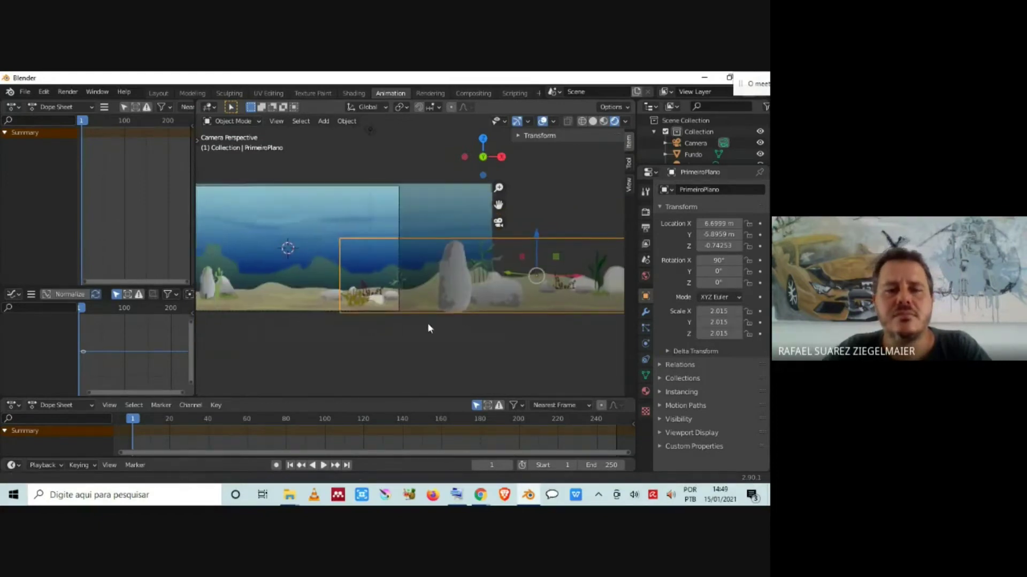
{"action": "middle_click_drag", "start_coordinate": [428, 323], "coordinate": [512, 324], "text": "shift"}
{"action": "left_click", "coordinate": [226, 188]}
{"action": "scroll", "coordinate": [357, 254], "scroll_direction": "up", "scroll_amount": 2}
{"action": "middle_click_drag", "start_coordinate": [326, 275], "coordinate": [393, 312], "text": "shift"}
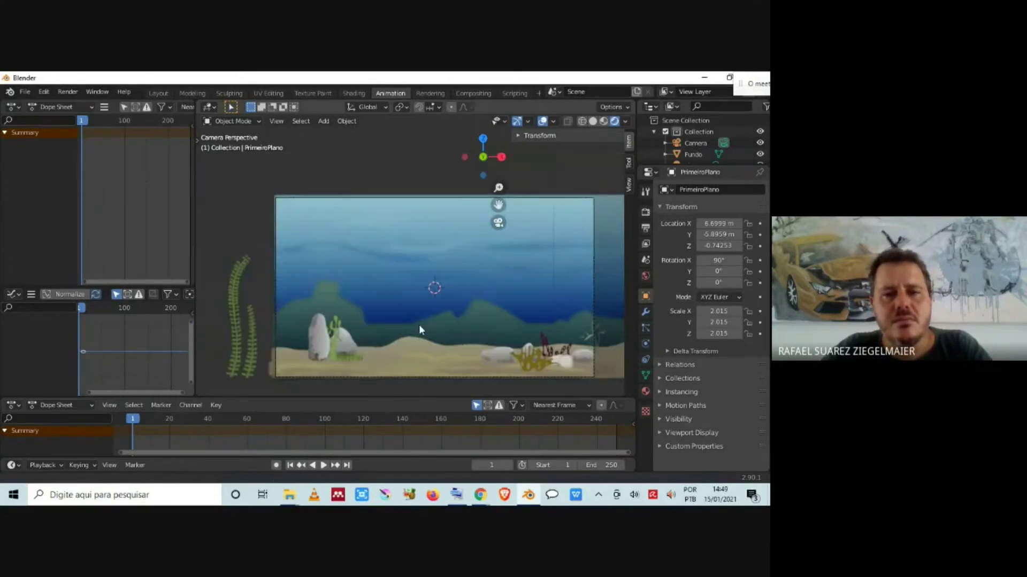
{"action": "scroll", "coordinate": [379, 291], "scroll_direction": "up", "scroll_amount": 2}
{"action": "scroll", "coordinate": [376, 285], "scroll_direction": "down", "scroll_amount": 1}
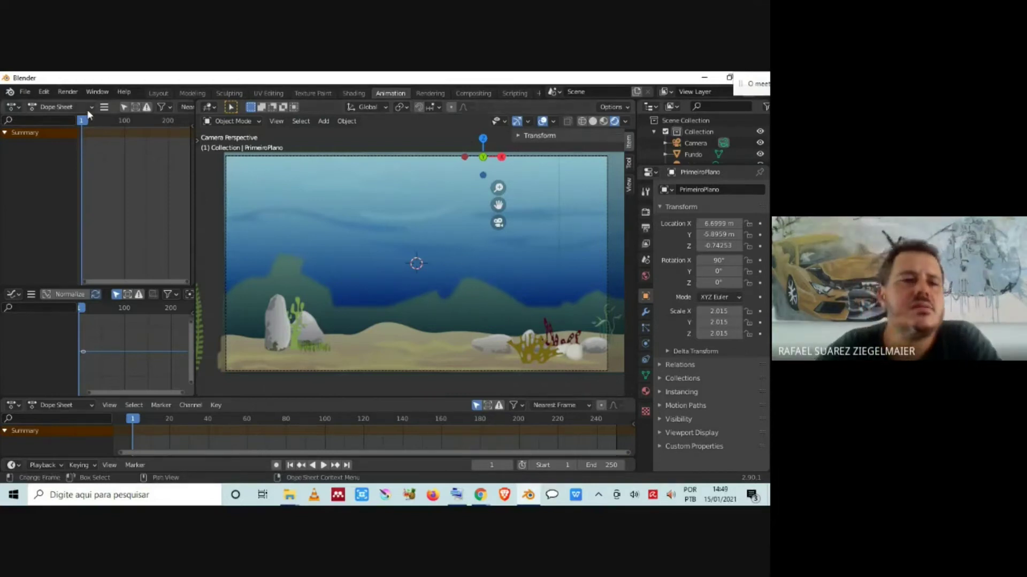
Render the current frame as a still image, inspect the underwater scene in the result, and close the render window
{"action": "left_click", "coordinate": [67, 91]}
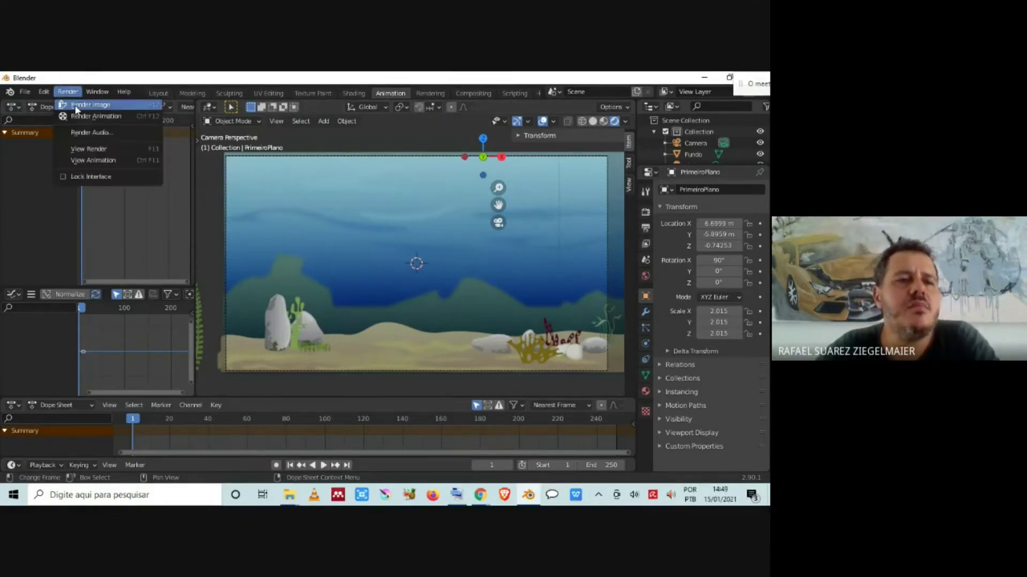
{"action": "left_click", "coordinate": [86, 104]}
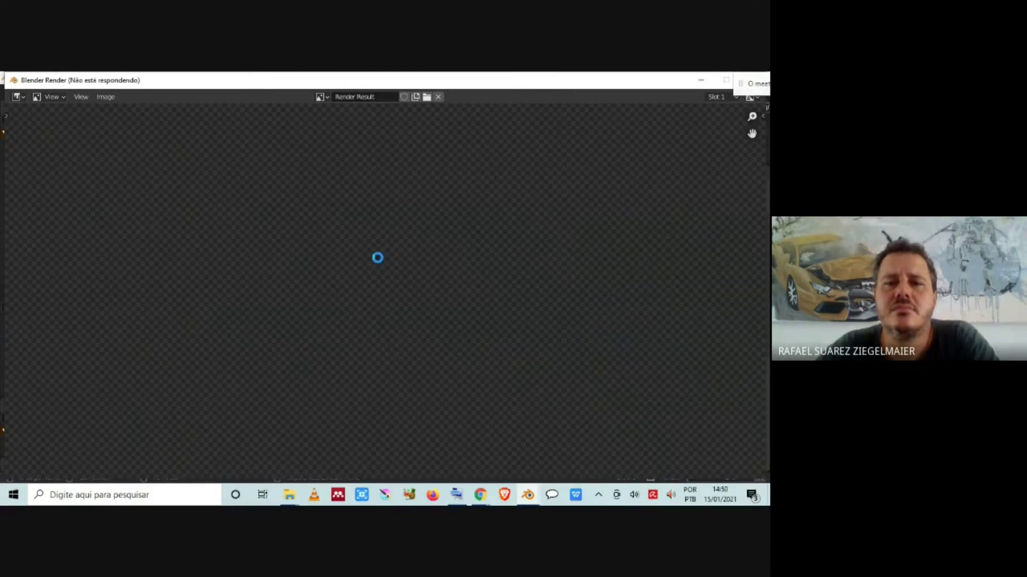
{"action": "key", "text": "Escape"}
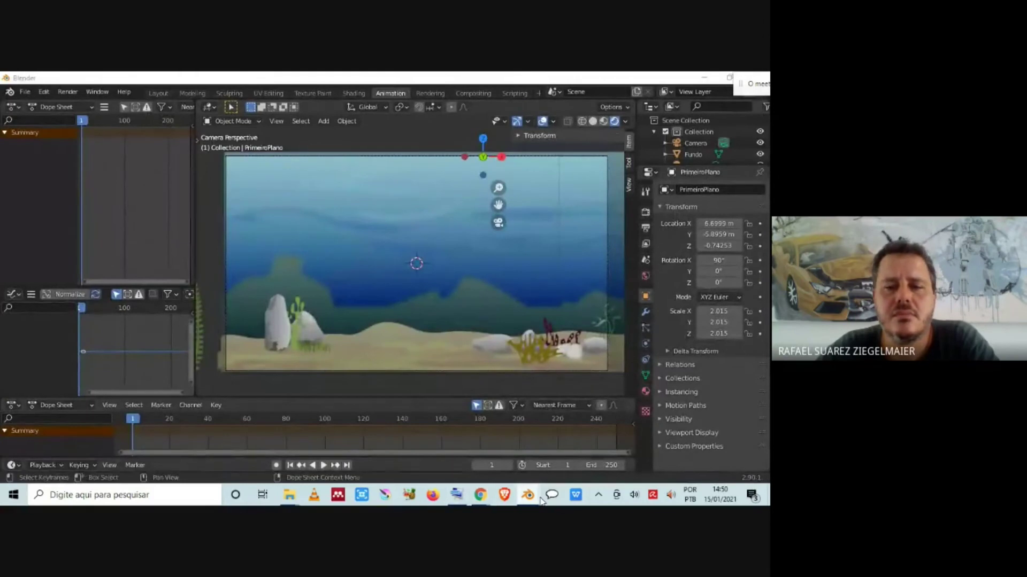
{"action": "key", "text": "F11"}
{"action": "scroll", "coordinate": [401, 275], "scroll_direction": "down", "scroll_amount": 2}
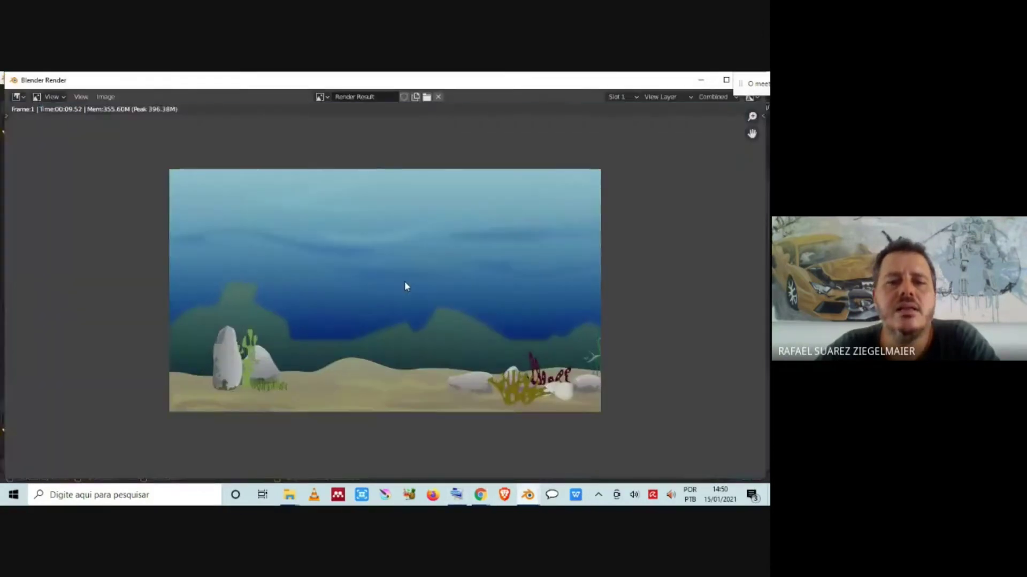
{"action": "scroll", "coordinate": [404, 281], "scroll_direction": "up", "scroll_amount": 1}
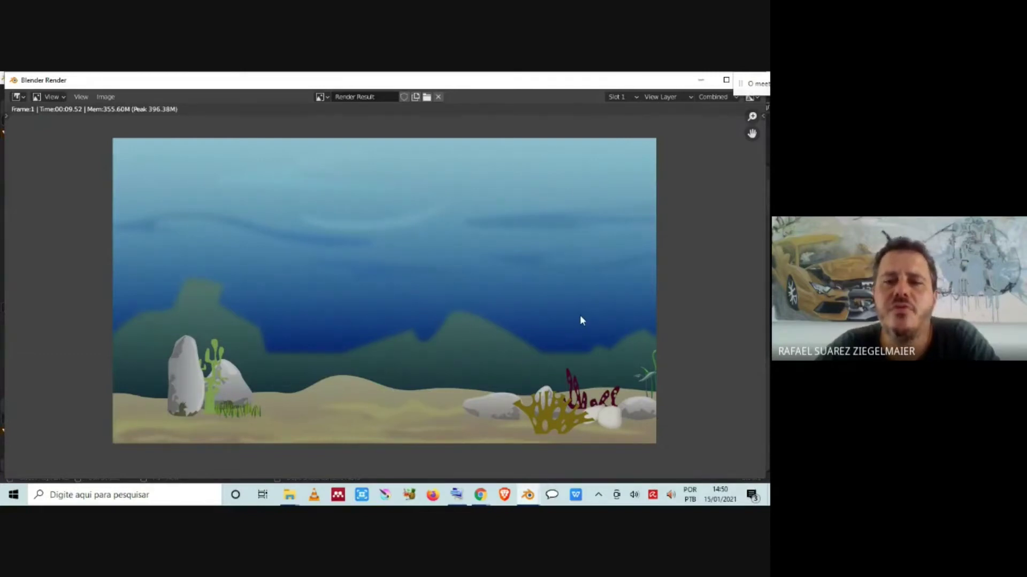
{"action": "left_click_drag", "start_coordinate": [399, 85], "coordinate": [326, 87]}
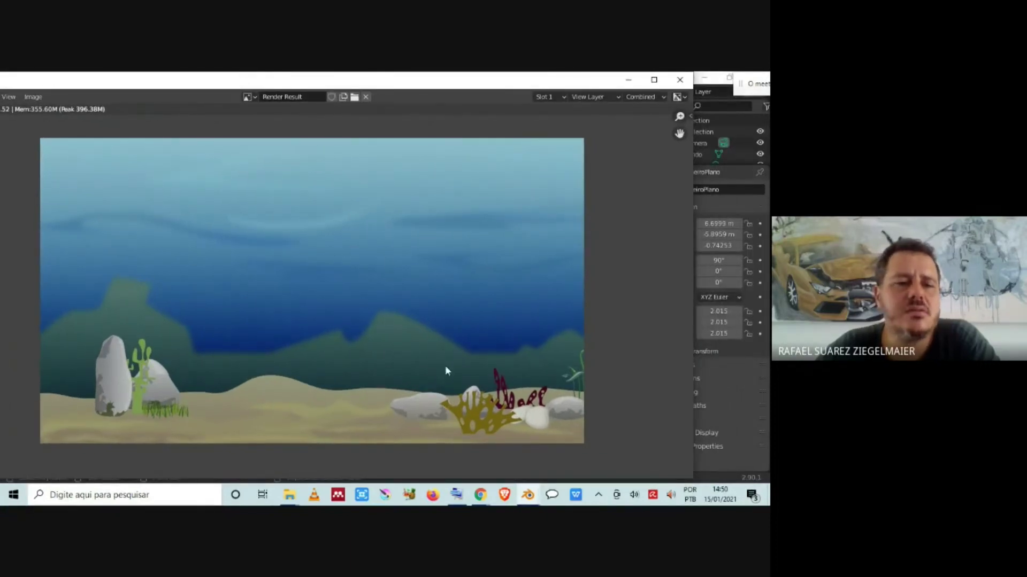
{"action": "left_click", "coordinate": [676, 82]}
View the layered planes from an angle, select the Fundo background plane, and return to the camera view
{"action": "scroll", "coordinate": [426, 220], "scroll_direction": "down", "scroll_amount": 3}
{"action": "middle_click_drag", "start_coordinate": [473, 316], "coordinate": [508, 305]}
{"action": "scroll", "coordinate": [508, 306], "scroll_direction": "up", "scroll_amount": 3}
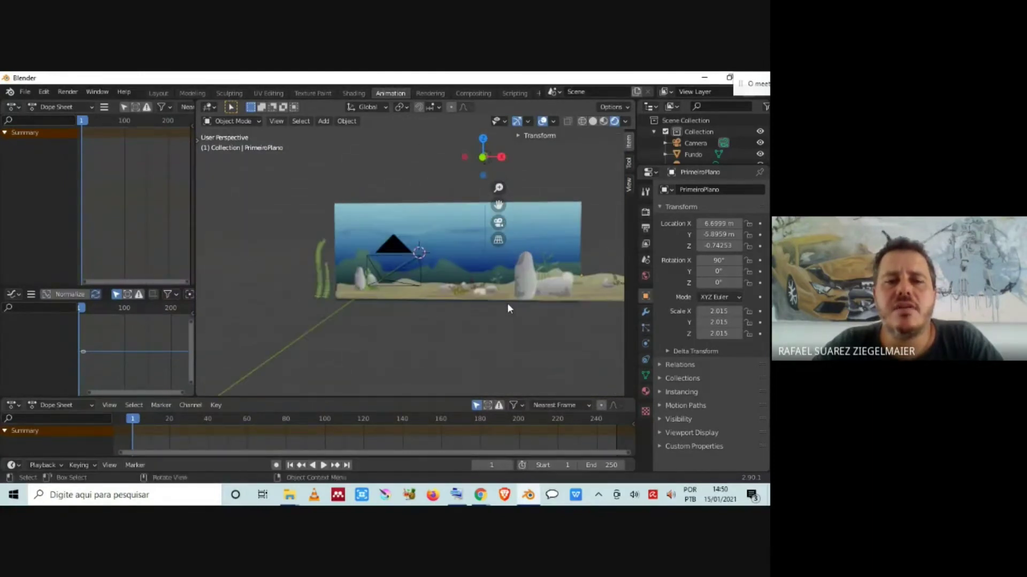
{"action": "key", "text": "KP_0"}
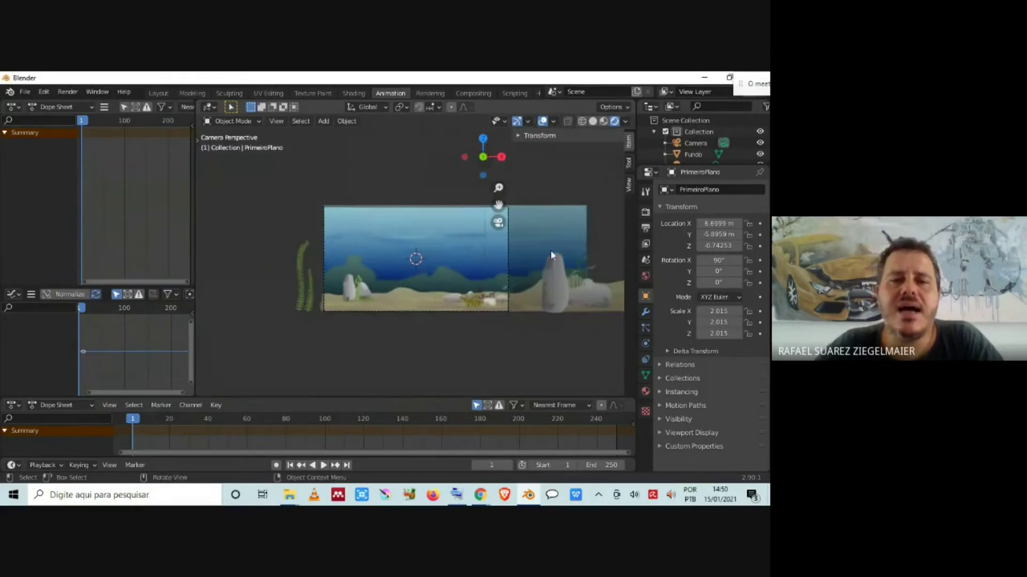
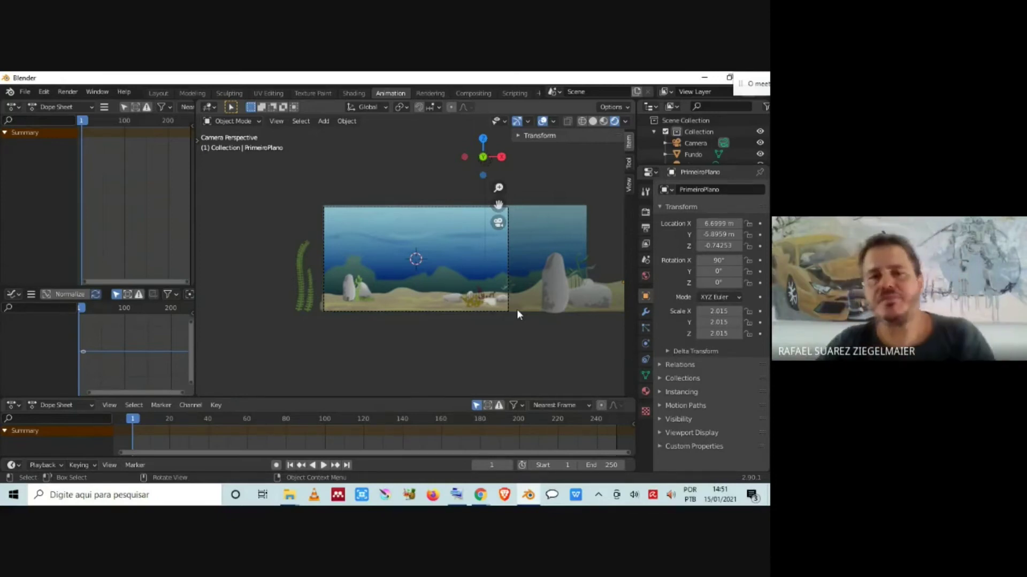
{"action": "scroll", "coordinate": [517, 312], "scroll_direction": "up", "scroll_amount": 2}
{"action": "middle_click_drag", "start_coordinate": [553, 298], "coordinate": [534, 259]}
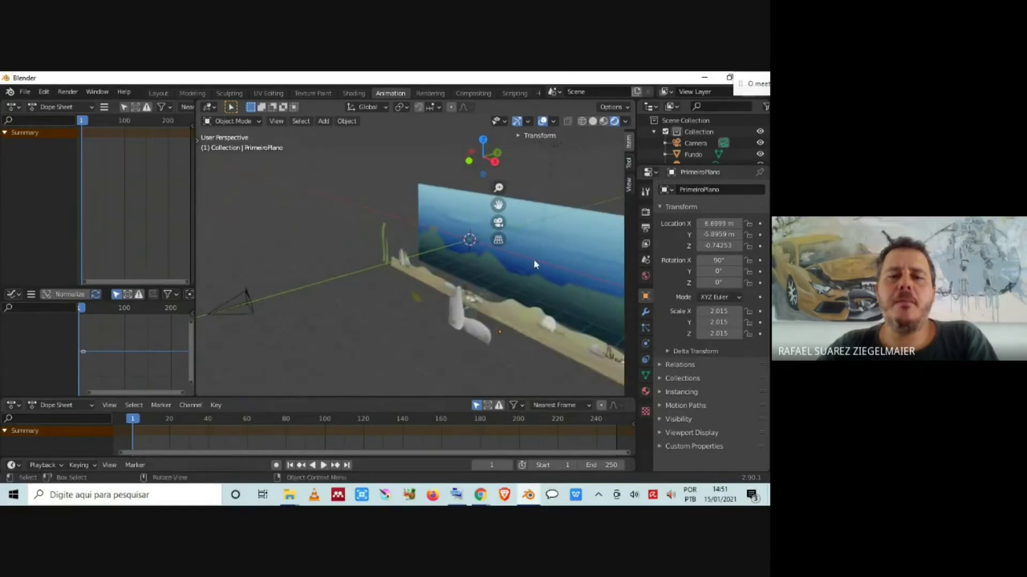
{"action": "left_click", "coordinate": [538, 250]}
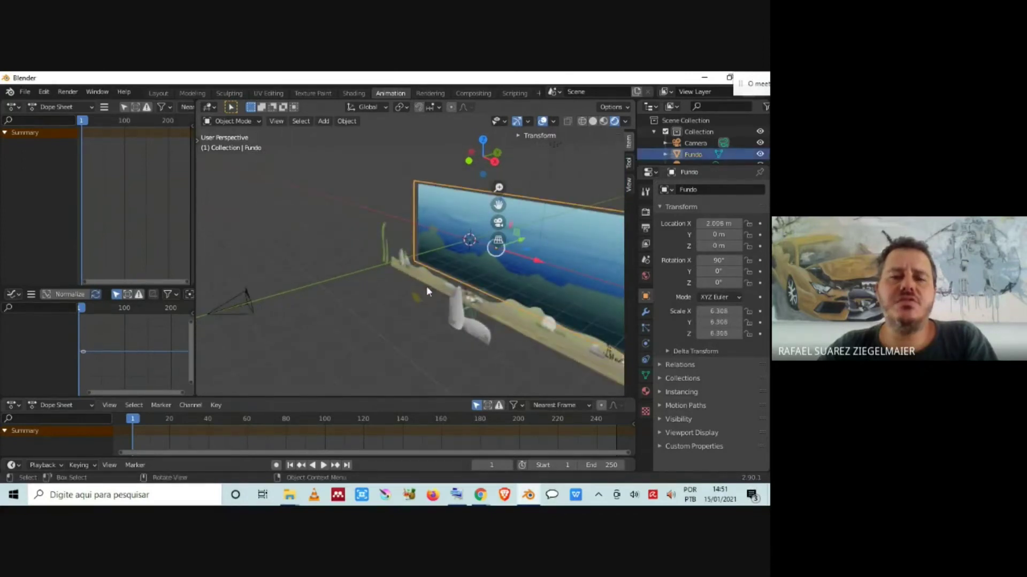
{"action": "middle_click_drag", "start_coordinate": [388, 339], "coordinate": [456, 316]}
{"action": "key", "text": "KP_0"}
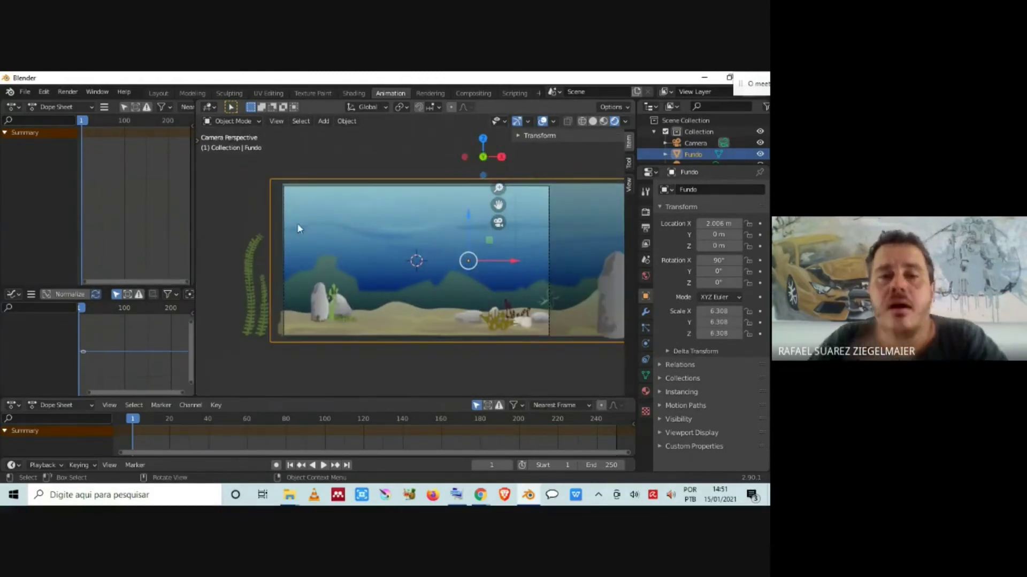
{"action": "key", "text": "Home"}
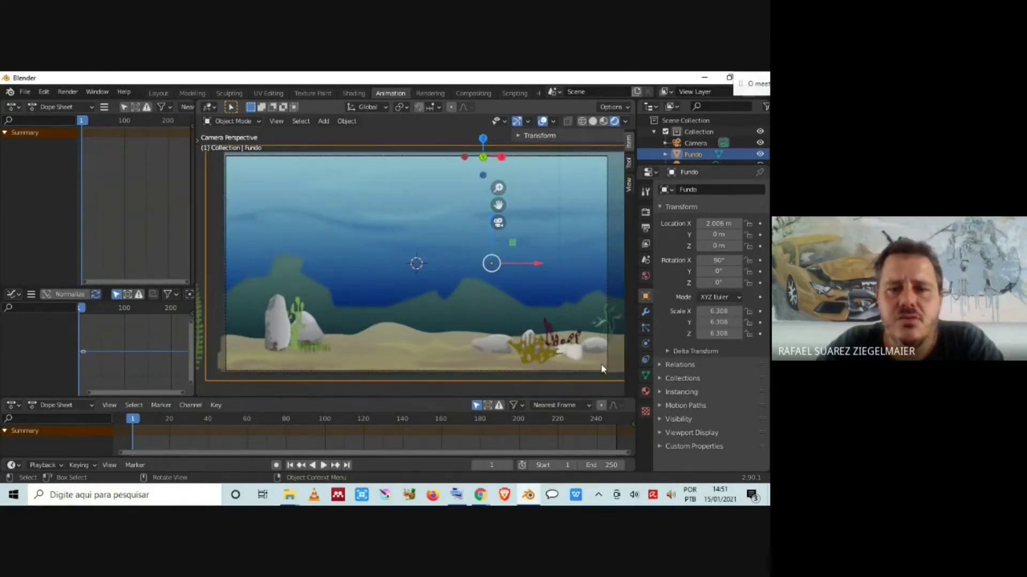
{"action": "scroll", "coordinate": [464, 262], "scroll_direction": "down", "scroll_amount": 2}
{"action": "scroll", "coordinate": [298, 217], "scroll_direction": "up", "scroll_amount": 3}
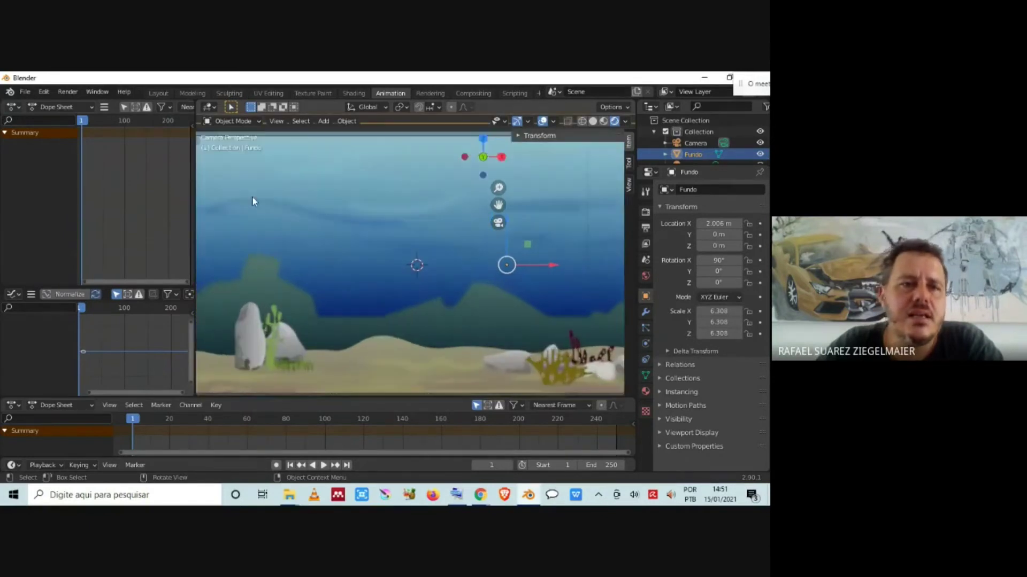
{"action": "scroll", "coordinate": [253, 201], "scroll_direction": "down", "scroll_amount": 1}
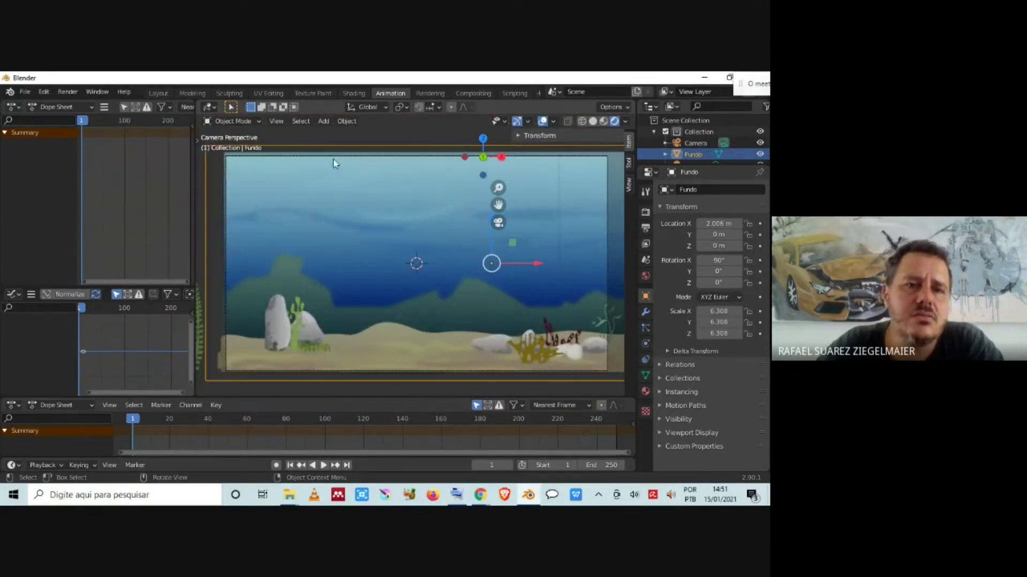
{"action": "scroll", "coordinate": [518, 319], "scroll_direction": "down", "scroll_amount": 2}
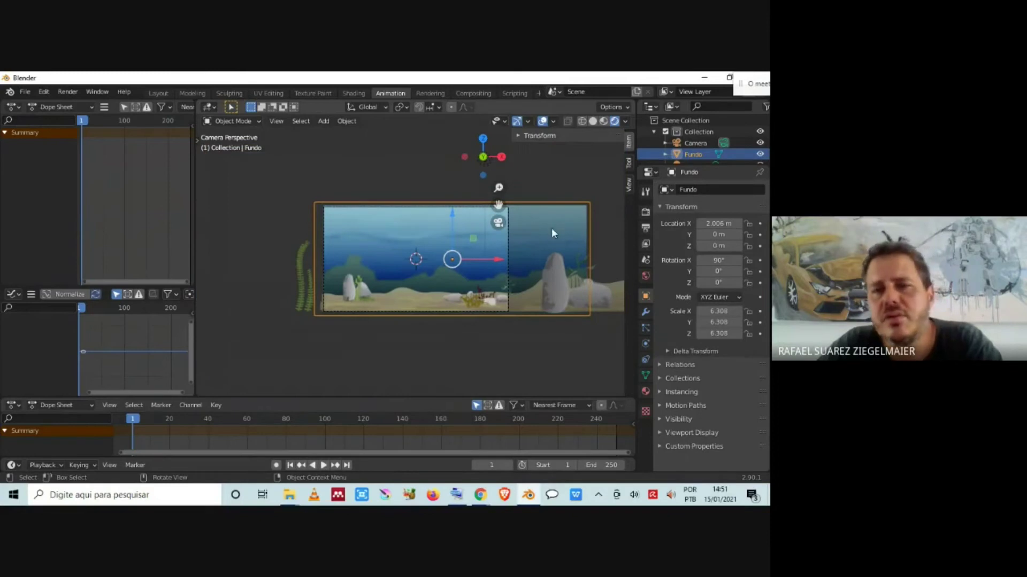
{"action": "scroll", "coordinate": [542, 233], "scroll_direction": "up", "scroll_amount": 1}
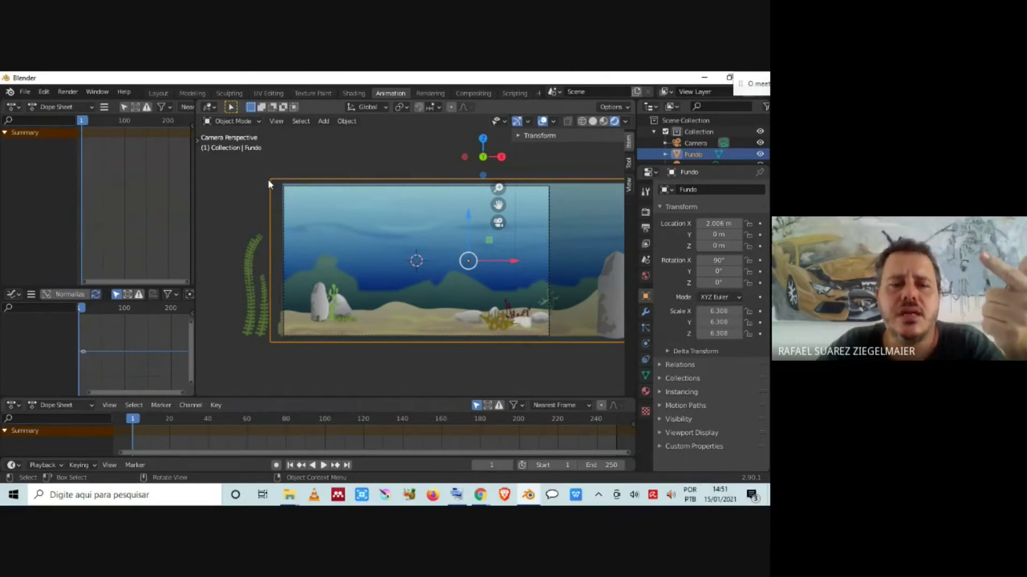
Preview the timeline playback briefly and return to frame 1
{"action": "key", "text": "space"}
{"action": "left_click_drag", "start_coordinate": [142, 422], "coordinate": [133, 435]}
{"action": "key", "text": "space"}
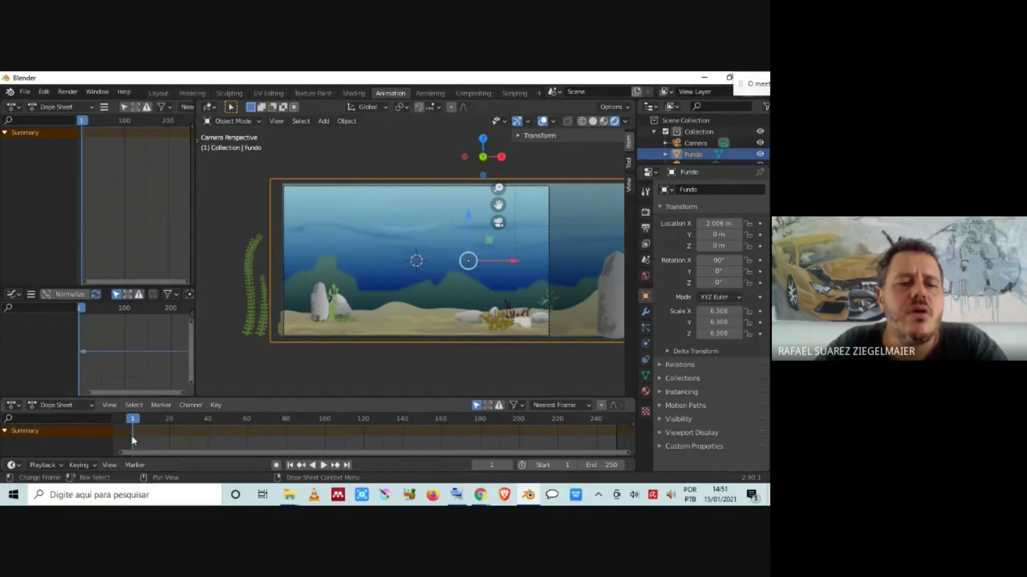
{"action": "mouse_move", "coordinate": [134, 419]}
{"action": "left_mouse_down"}
{"action": "mouse_move", "coordinate": [266, 424]}
{"action": "mouse_move", "coordinate": [134, 422]}
{"action": "left_mouse_up"}
{"action": "key", "text": "space"}
{"action": "key", "text": "Escape"}
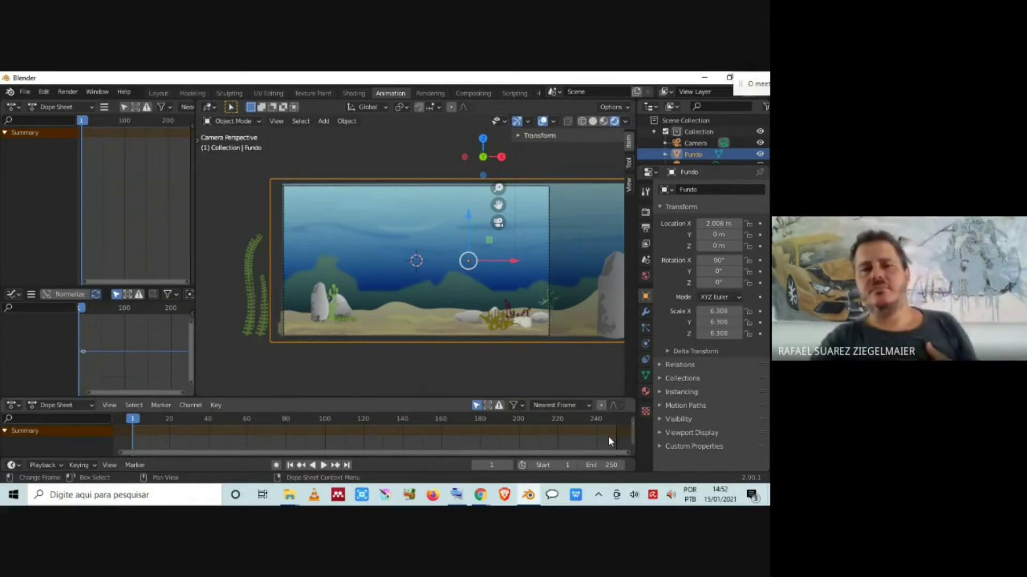
Set the animation's end frame to 240 and check the frame rate options in the scene's output settings
{"action": "left_click", "coordinate": [599, 464]}
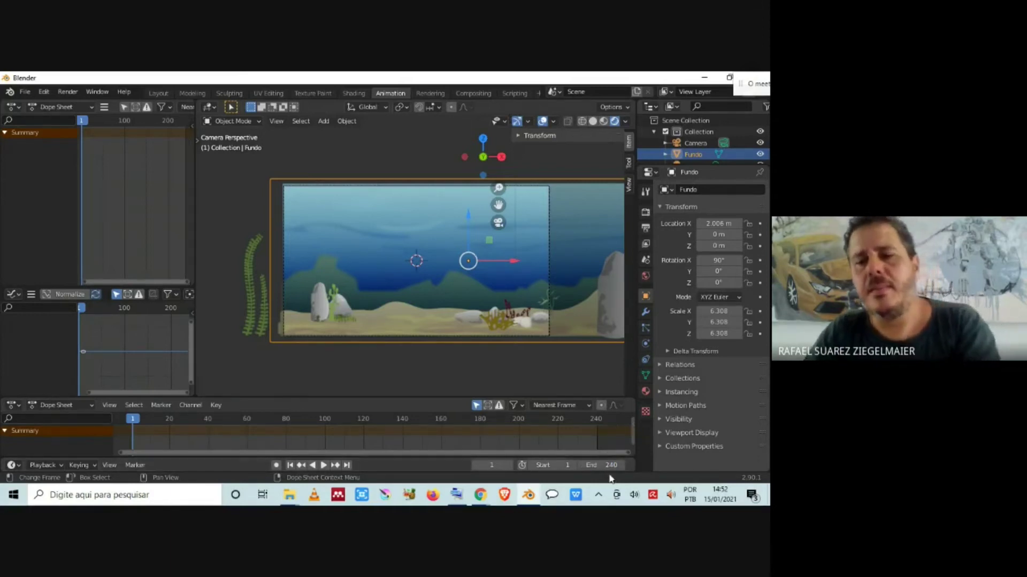
{"action": "key", "text": "Return"}
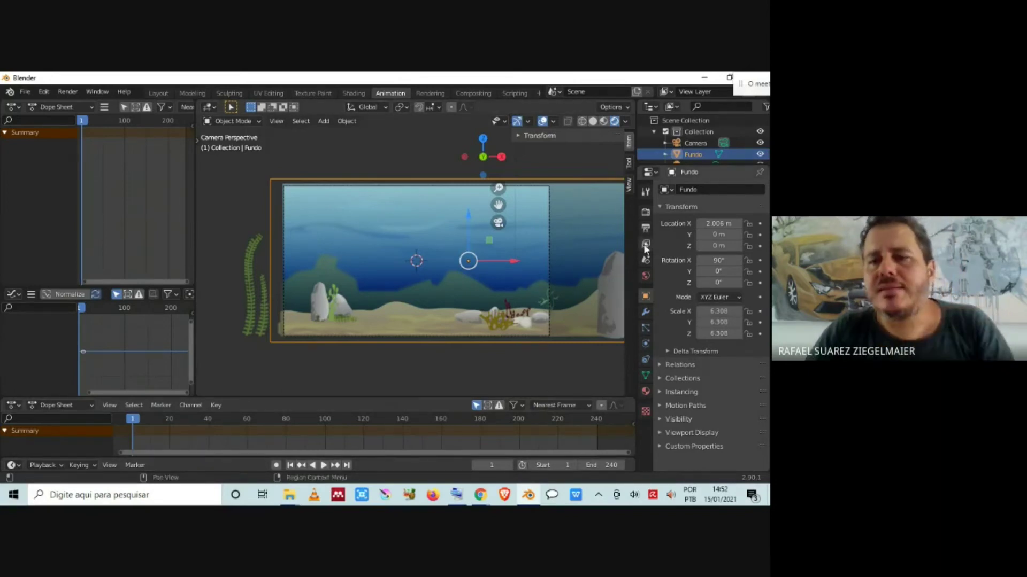
{"action": "left_click", "coordinate": [644, 213]}
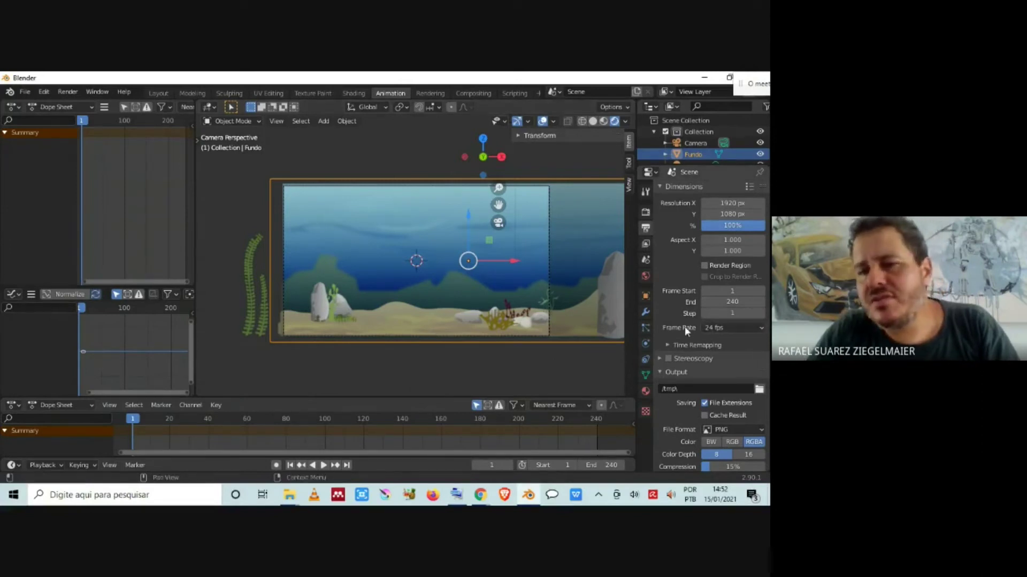
{"action": "left_click", "coordinate": [646, 214]}
{"action": "left_click", "coordinate": [646, 226]}
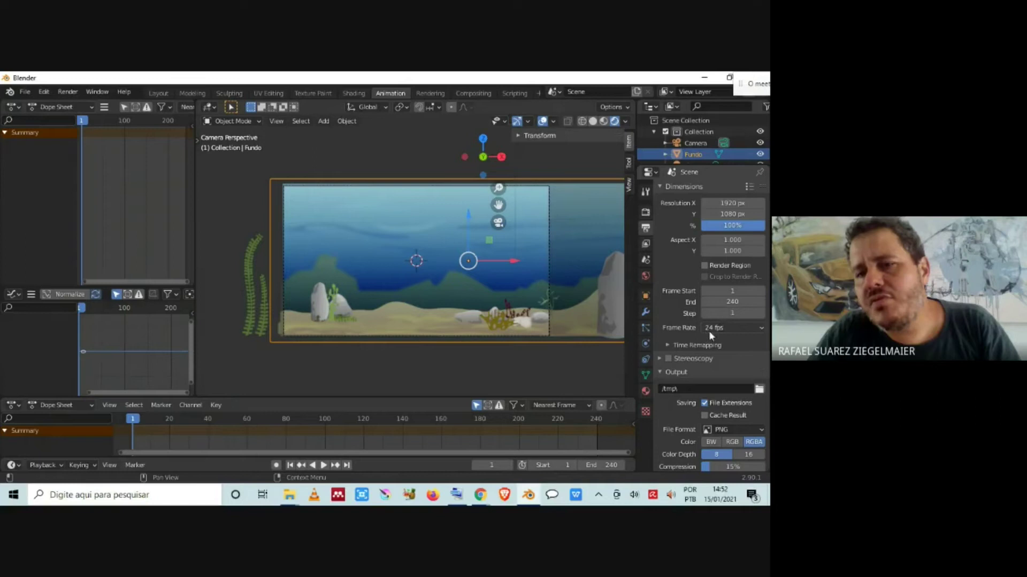
{"action": "left_click", "coordinate": [728, 329]}
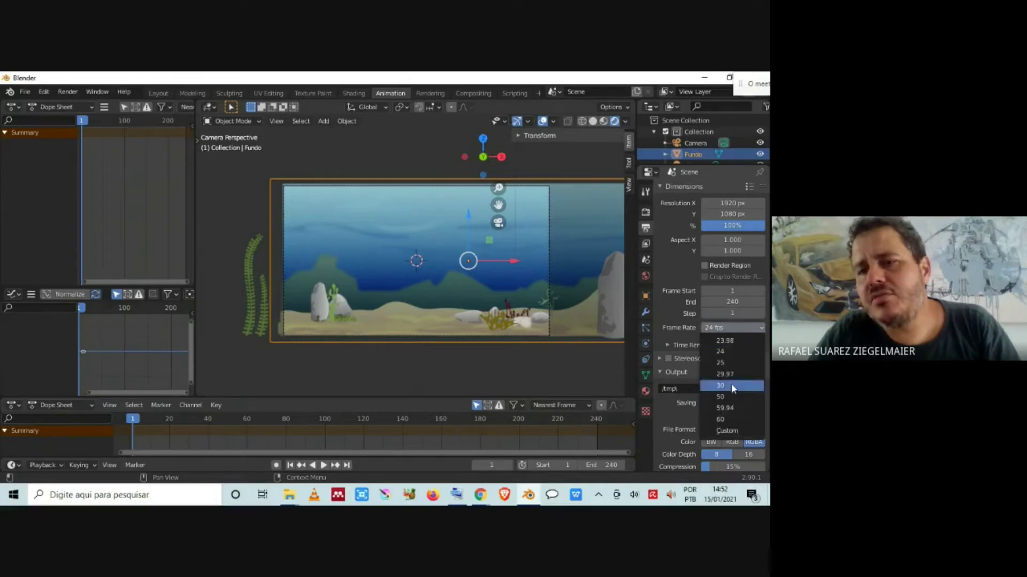
{"action": "left_click", "coordinate": [713, 327]}
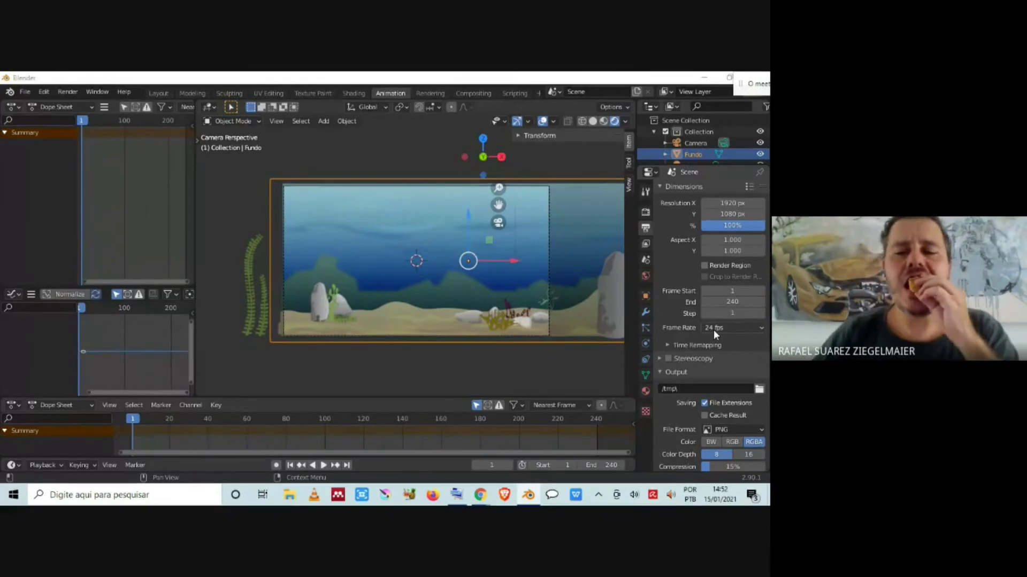
{"action": "key", "text": "super+e"}
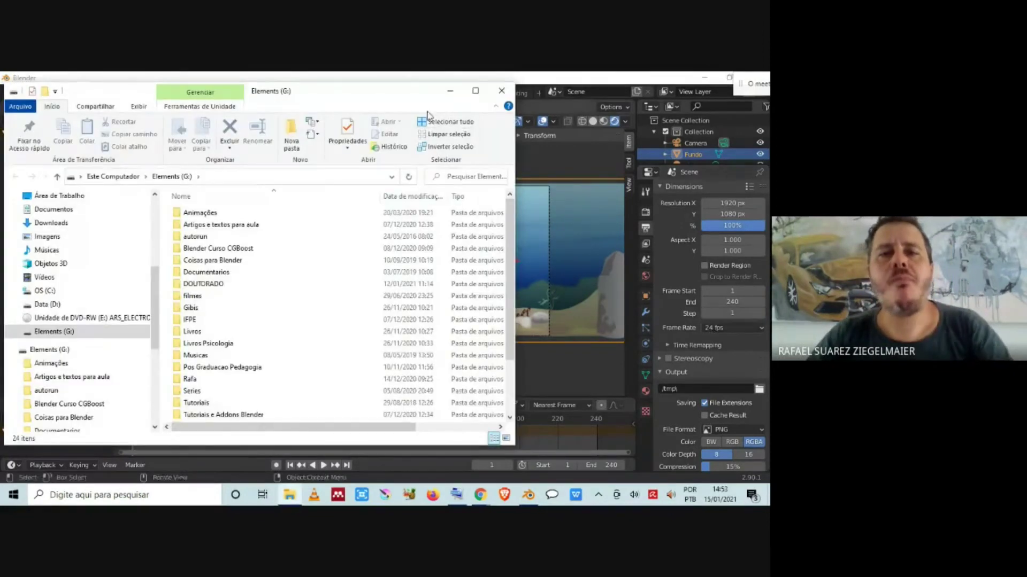
{"action": "left_click", "coordinate": [450, 90]}
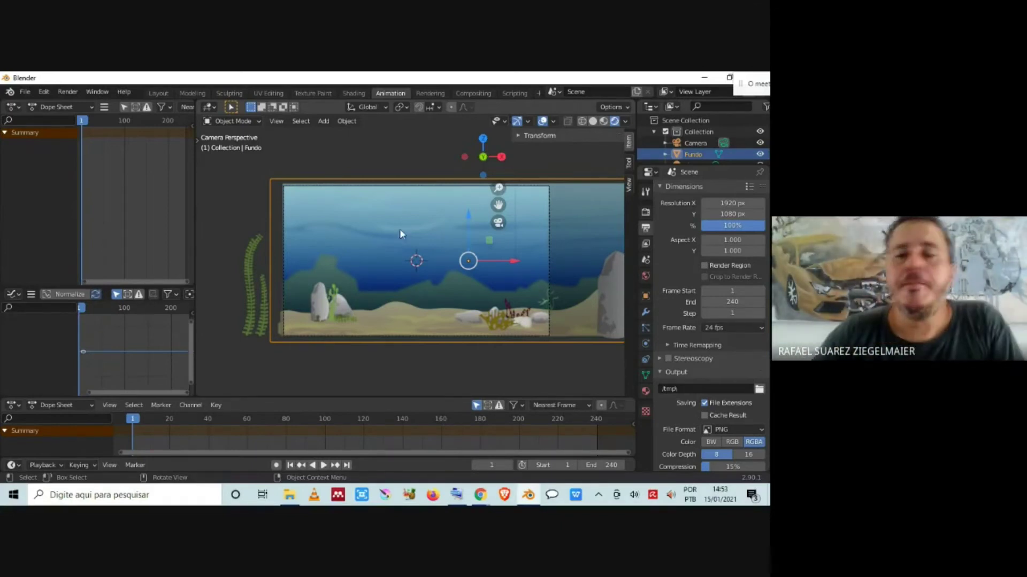
Scrub the timeline from frame 1 to about frame 26 and back, leaving the current frame at 1
{"action": "scroll", "coordinate": [460, 243], "scroll_direction": "up", "scroll_amount": 2}
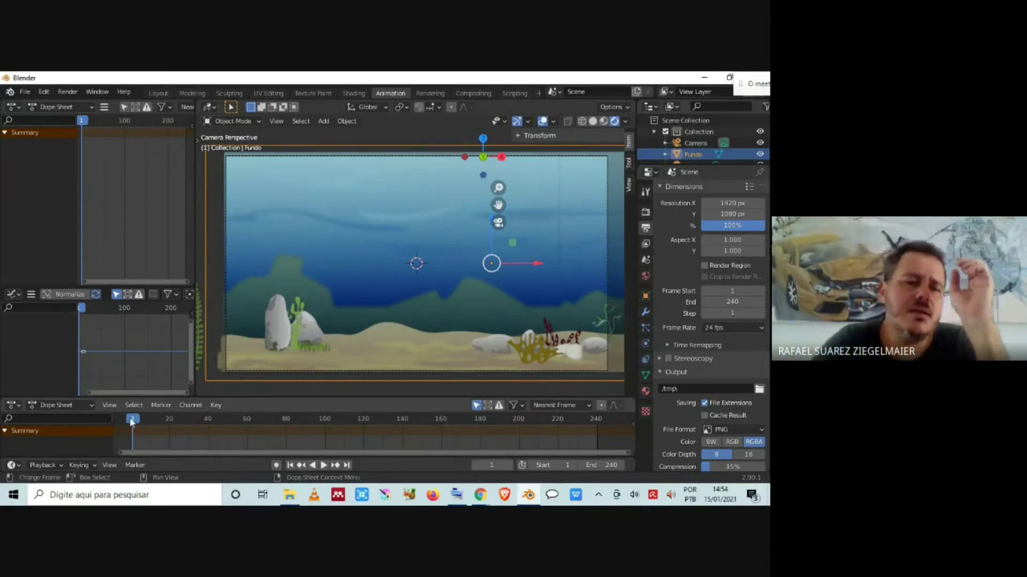
{"action": "left_click_drag", "start_coordinate": [134, 424], "coordinate": [178, 424]}
{"action": "key", "text": "space"}
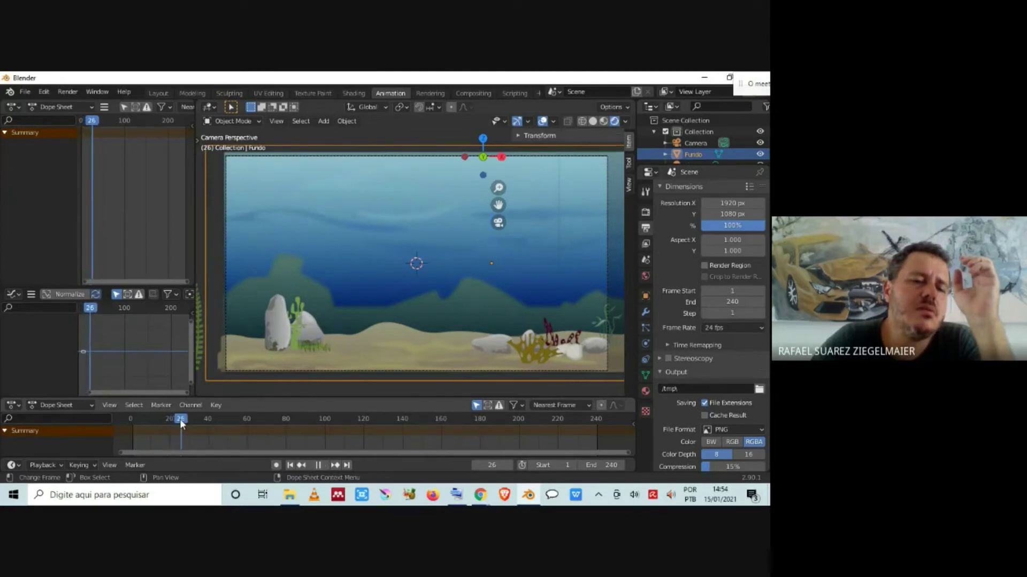
{"action": "key", "text": "space"}
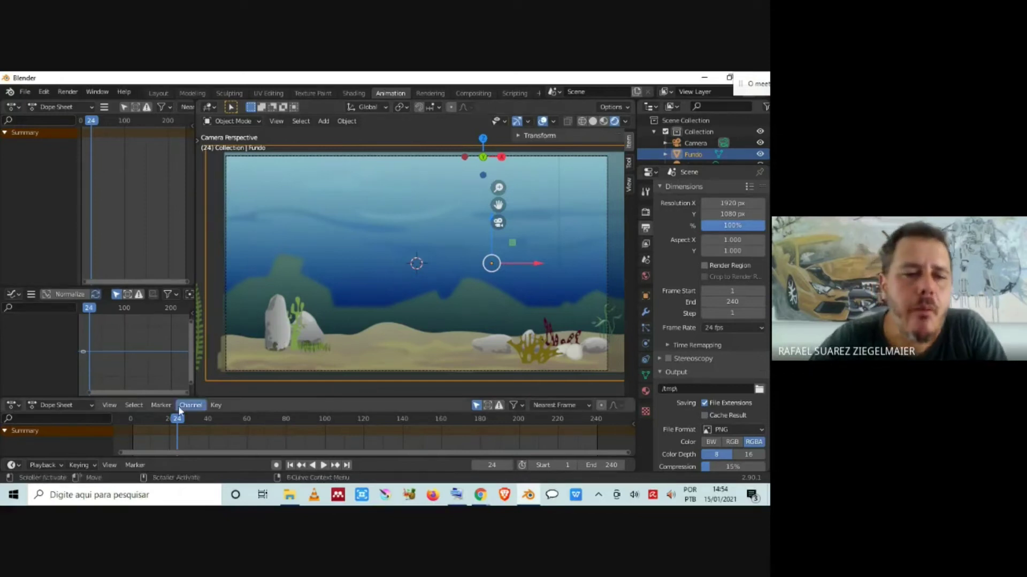
{"action": "key", "text": "space"}
{"action": "left_click", "coordinate": [136, 419]}
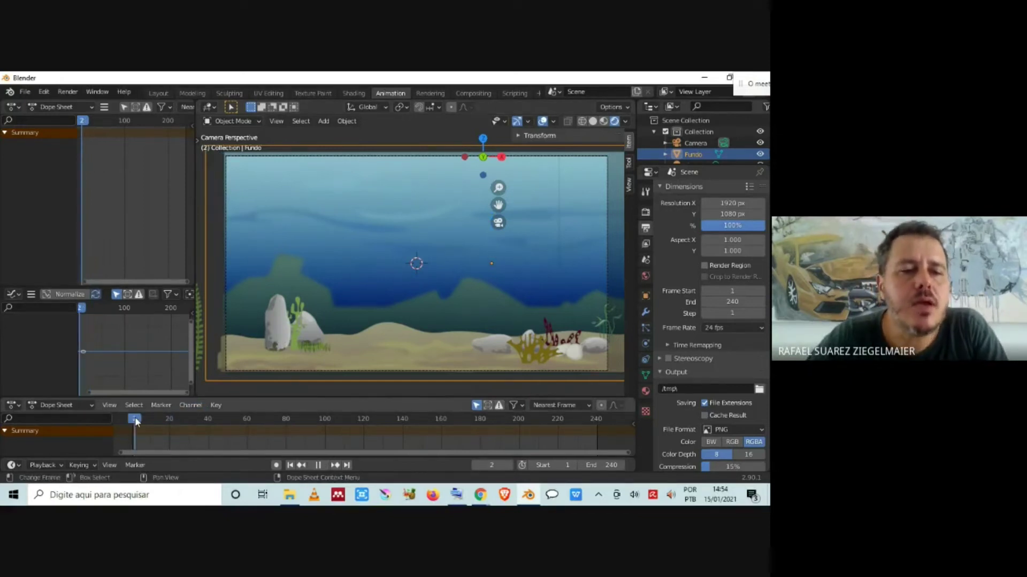
{"action": "key", "text": "space"}
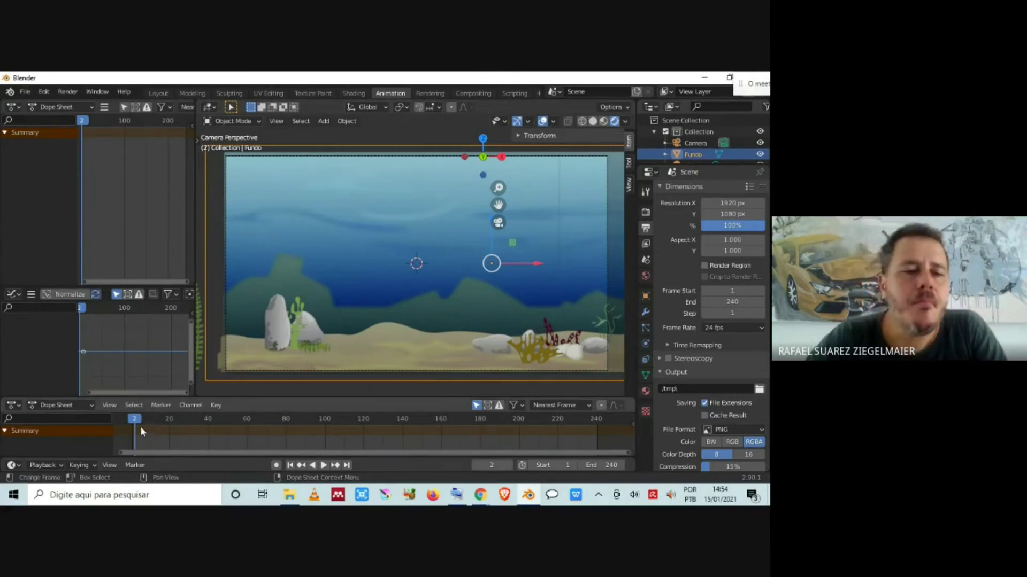
{"action": "key", "text": "space"}
{"action": "left_click", "coordinate": [129, 418]}
{"action": "left_click_drag", "start_coordinate": [128, 419], "coordinate": [133, 422]}
{"action": "left_click", "coordinate": [128, 420]}
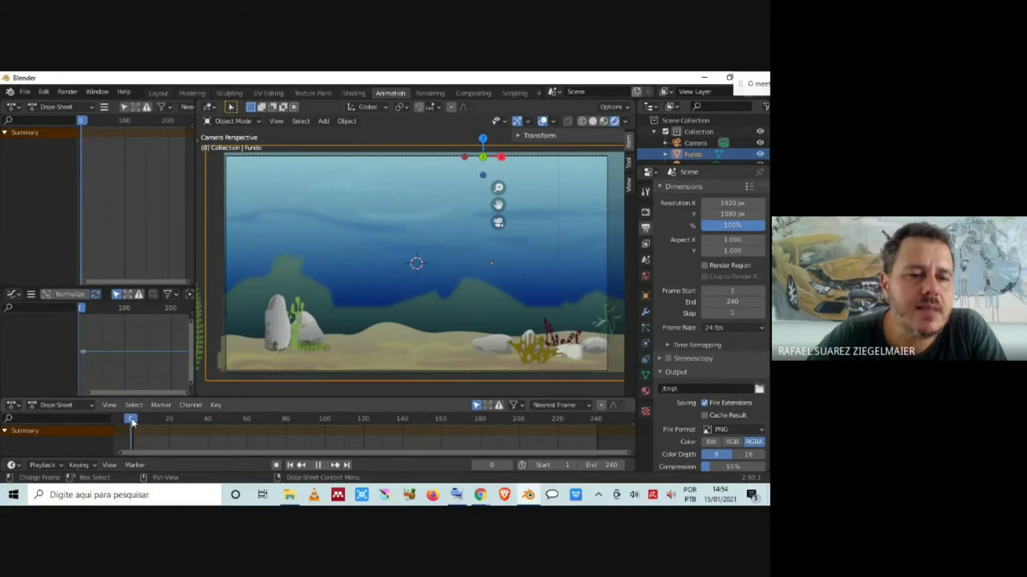
{"action": "left_click", "coordinate": [132, 419]}
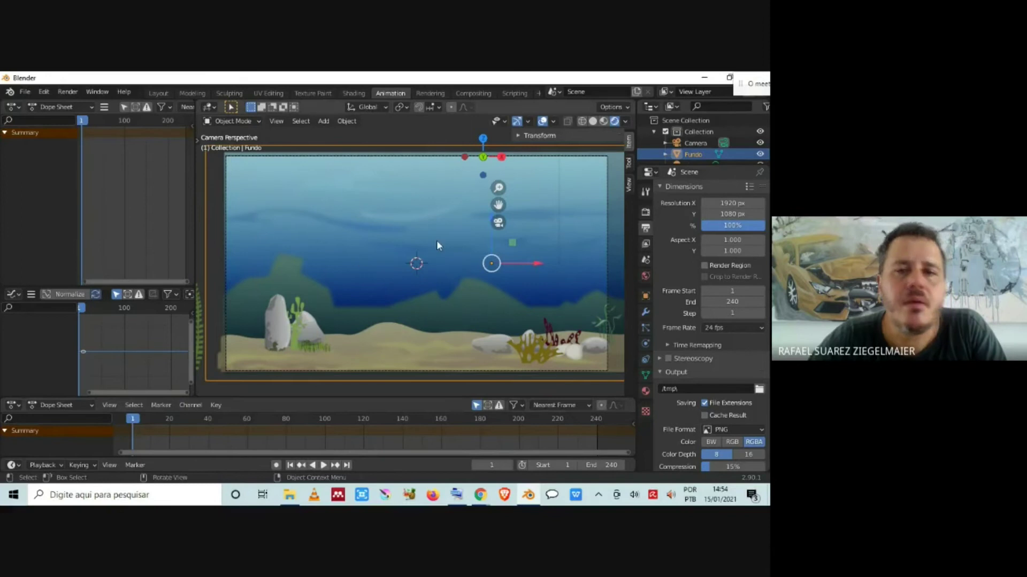
Insert a location keyframe for the Fundo background plane at frame 1
{"action": "scroll", "coordinate": [436, 238], "scroll_direction": "down", "scroll_amount": 2}
{"action": "scroll", "coordinate": [437, 239], "scroll_direction": "down", "scroll_amount": 3}
{"action": "scroll", "coordinate": [429, 217], "scroll_direction": "up", "scroll_amount": 4}
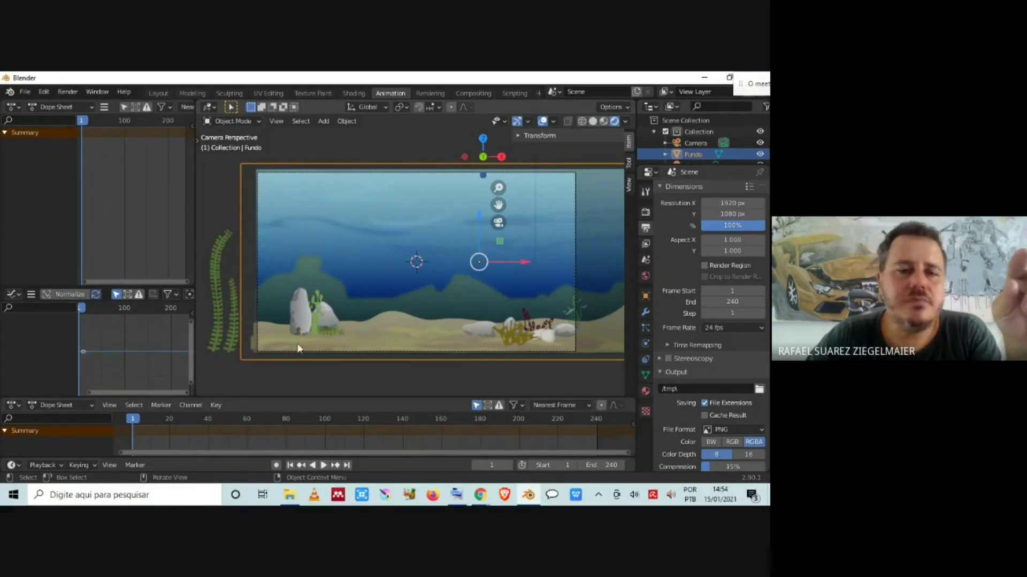
{"action": "key", "text": "space"}
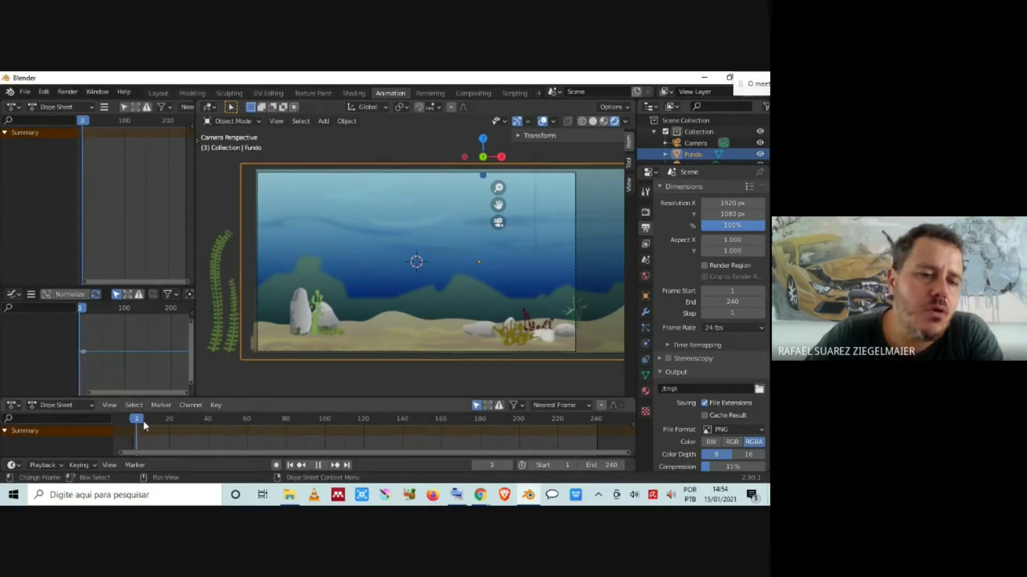
{"action": "left_click_drag", "start_coordinate": [136, 421], "coordinate": [133, 420]}
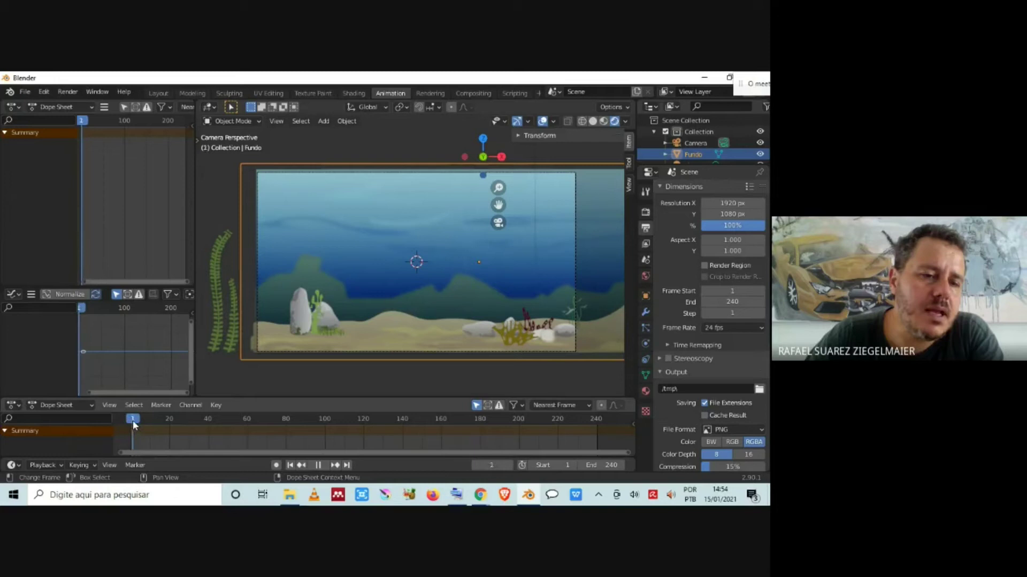
{"action": "key", "text": "space"}
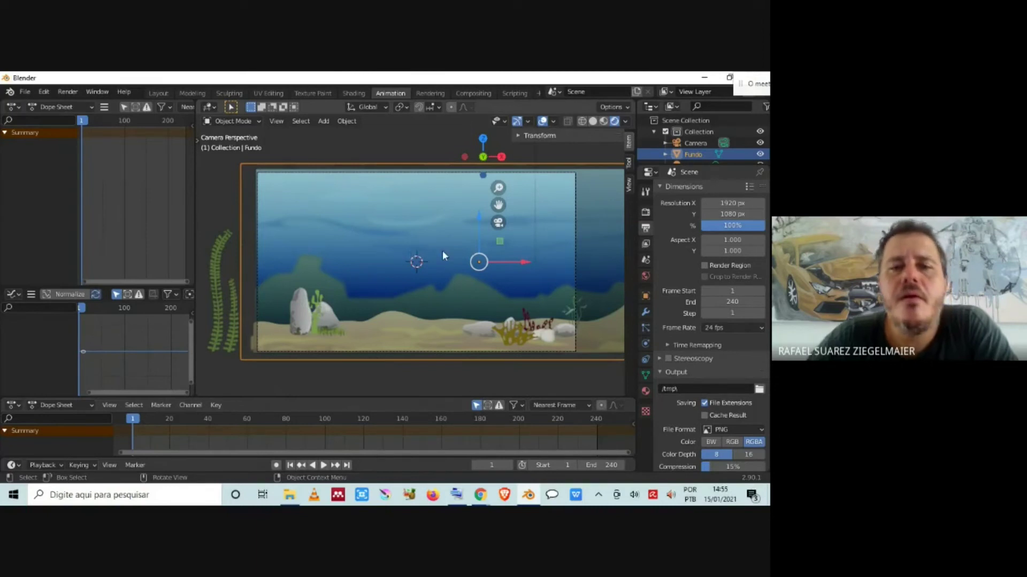
{"action": "left_click", "coordinate": [521, 136]}
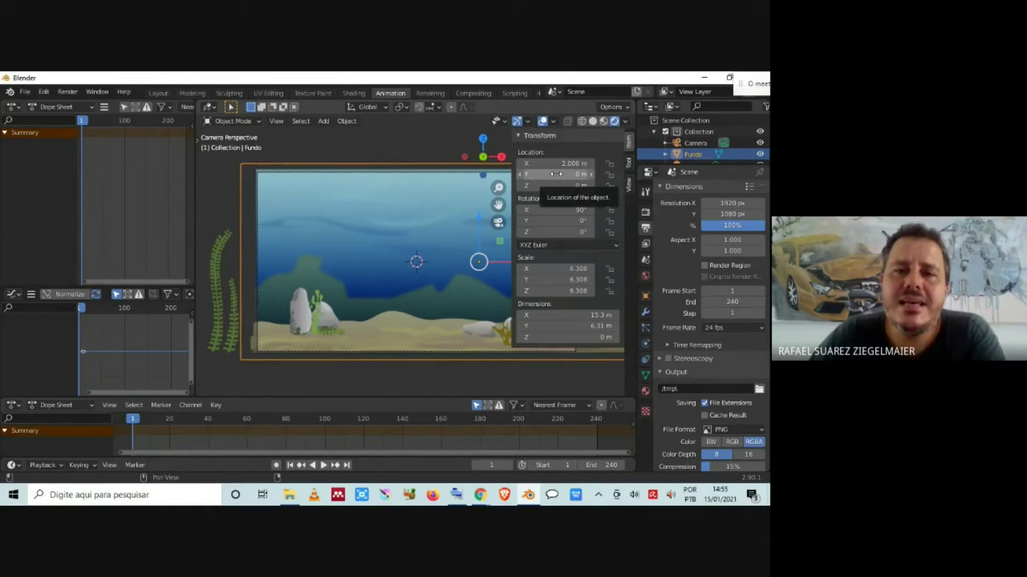
{"action": "key", "text": "i"}
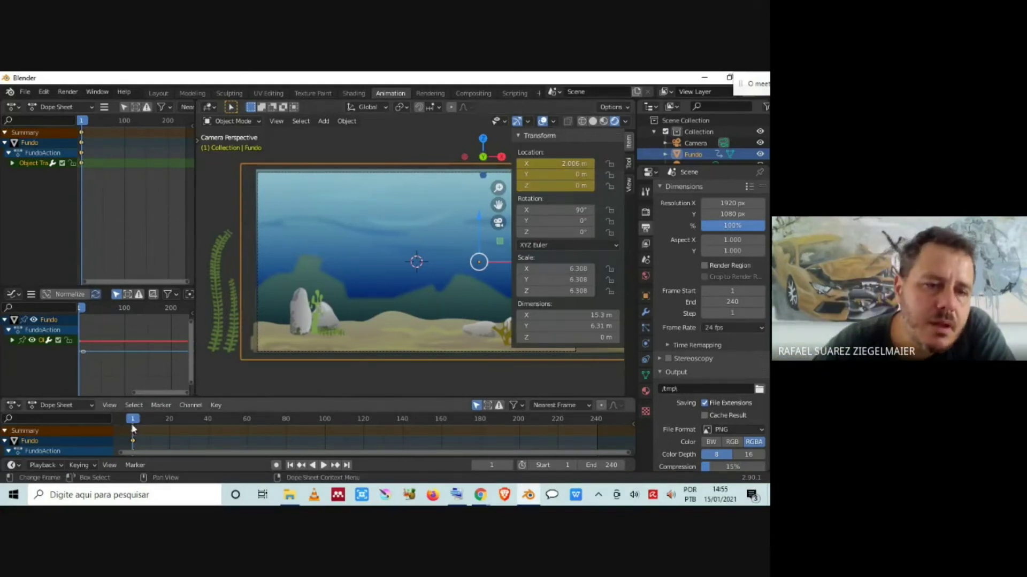
Scrub the timeline to around frame 20 to compare Fundo's location fields on and off the keyframe, and return to frame 1
{"action": "mouse_move", "coordinate": [134, 417]}
{"action": "left_mouse_down"}
{"action": "mouse_move", "coordinate": [147, 419]}
{"action": "mouse_move", "coordinate": [135, 424]}
{"action": "left_mouse_up"}
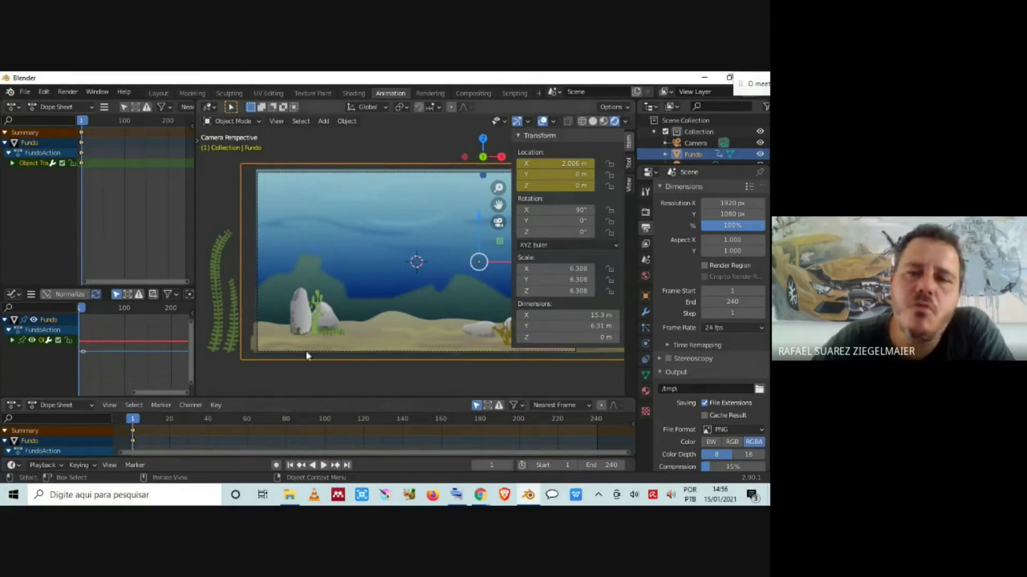
{"action": "left_click", "coordinate": [135, 422]}
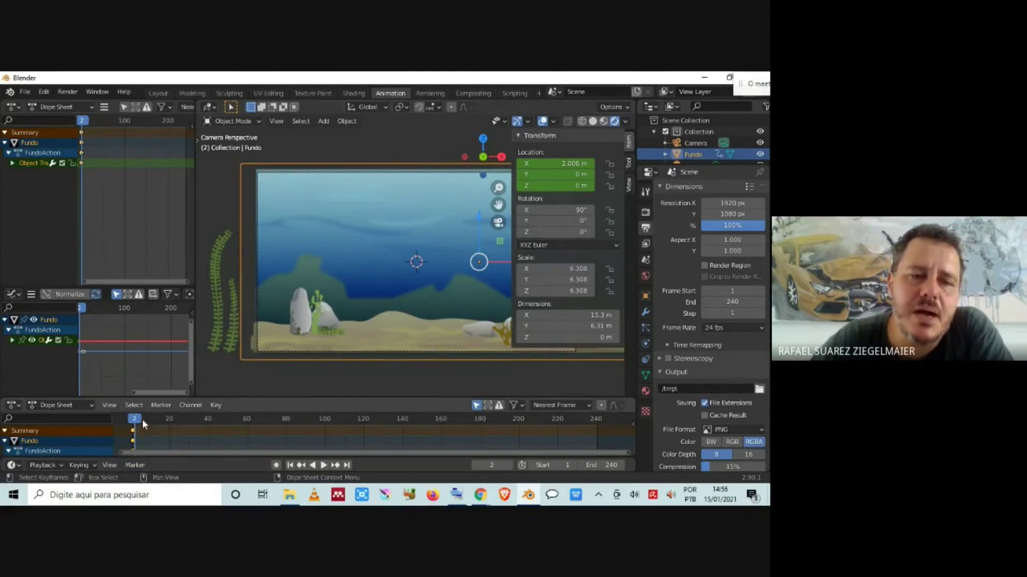
{"action": "left_click", "coordinate": [166, 422]}
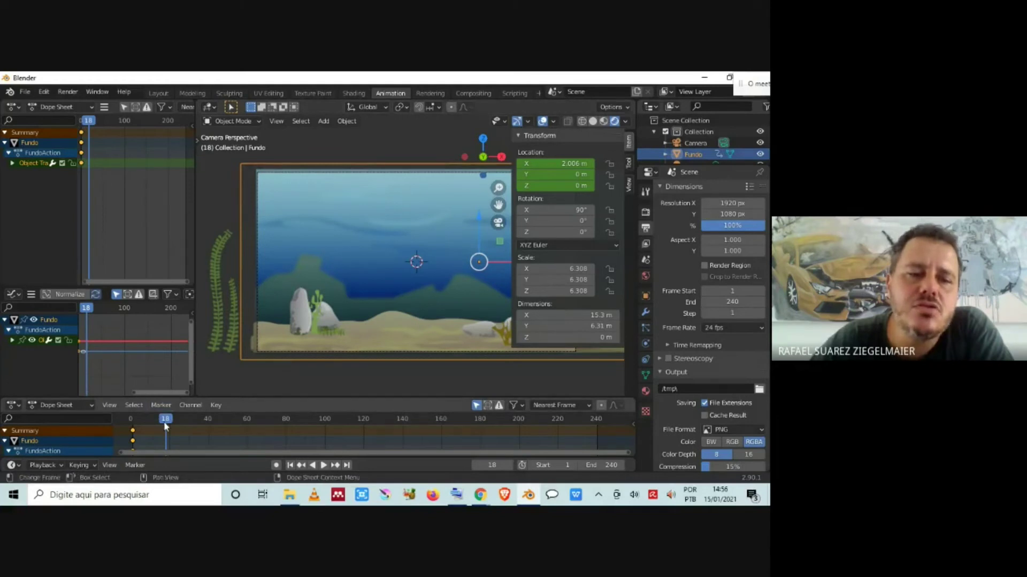
{"action": "key", "text": "space"}
{"action": "key", "text": "space"}
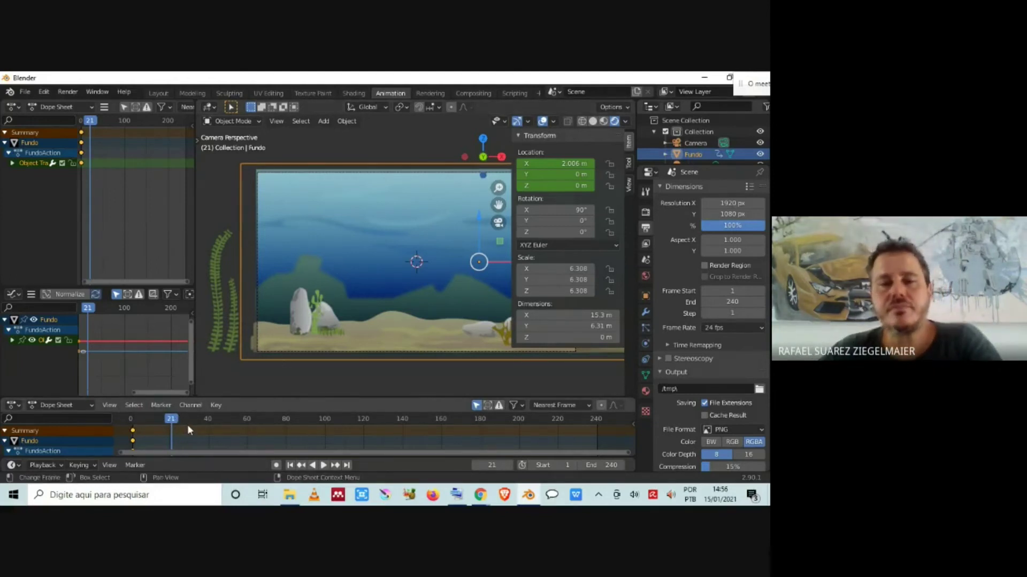
{"action": "key", "text": "space"}
{"action": "left_click", "coordinate": [133, 422]}
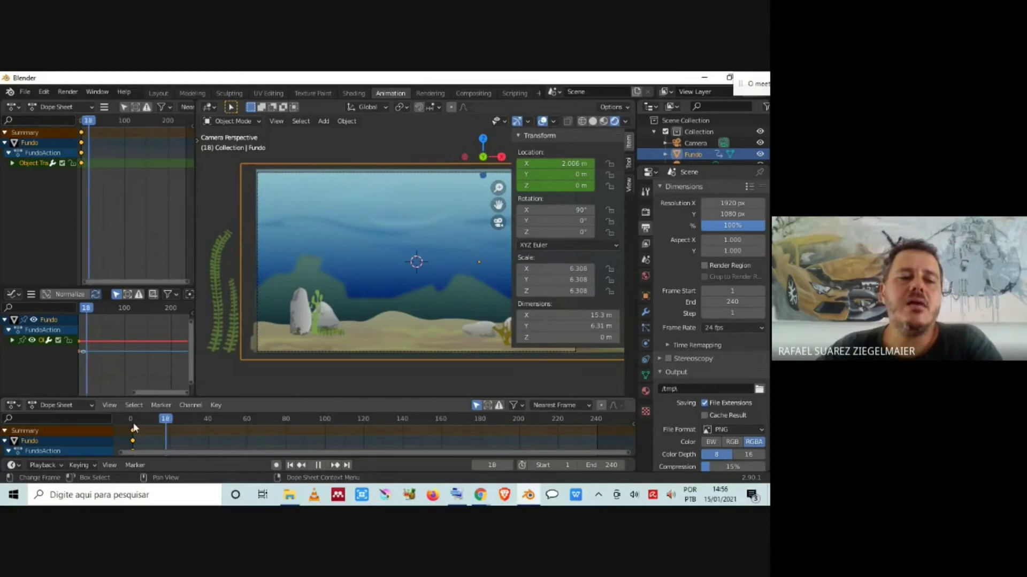
{"action": "key", "text": "space"}
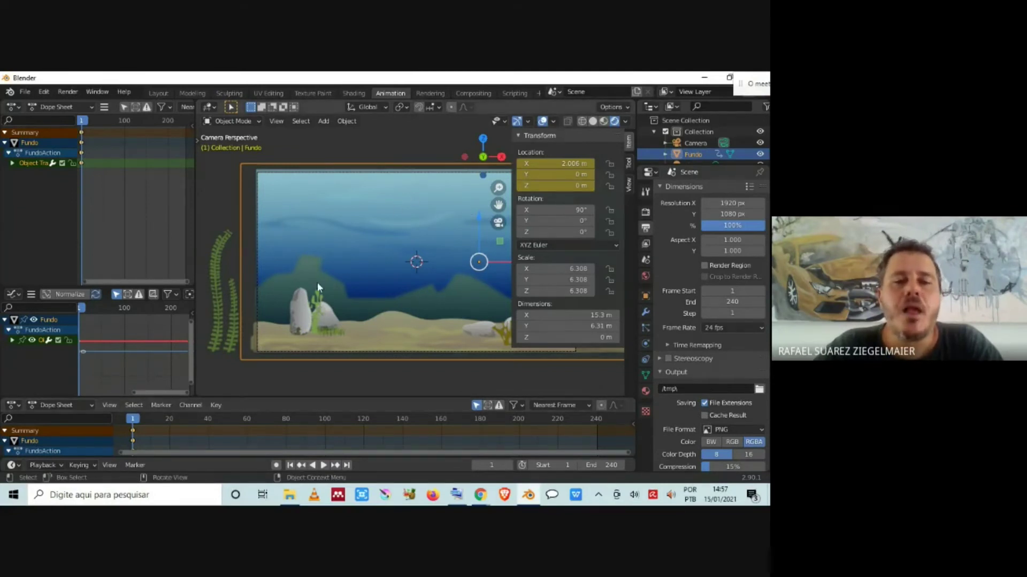
Set the current frame to 240 and select the Fundo background plane again
{"action": "left_click", "coordinate": [516, 136]}
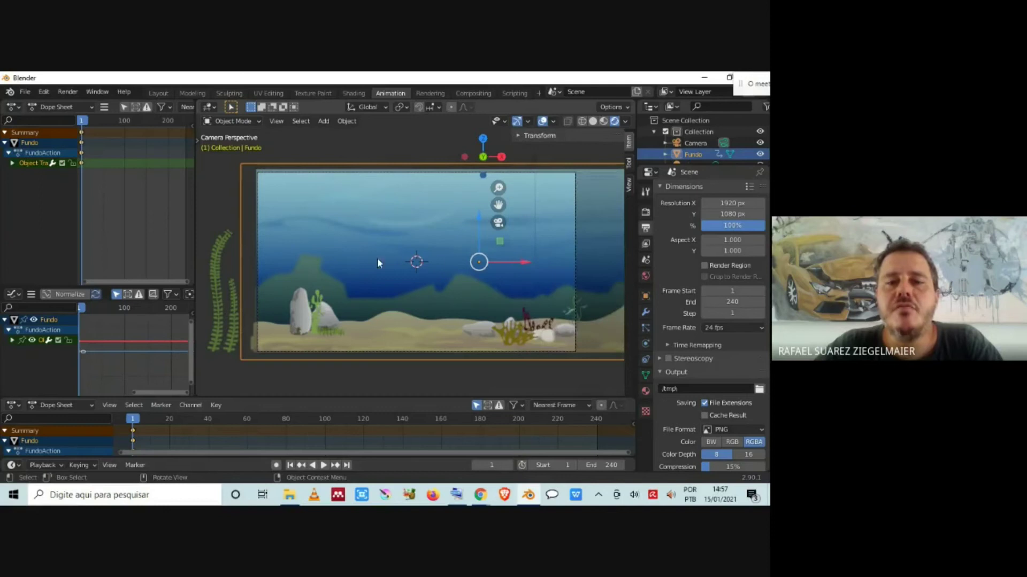
{"action": "left_click", "coordinate": [269, 379]}
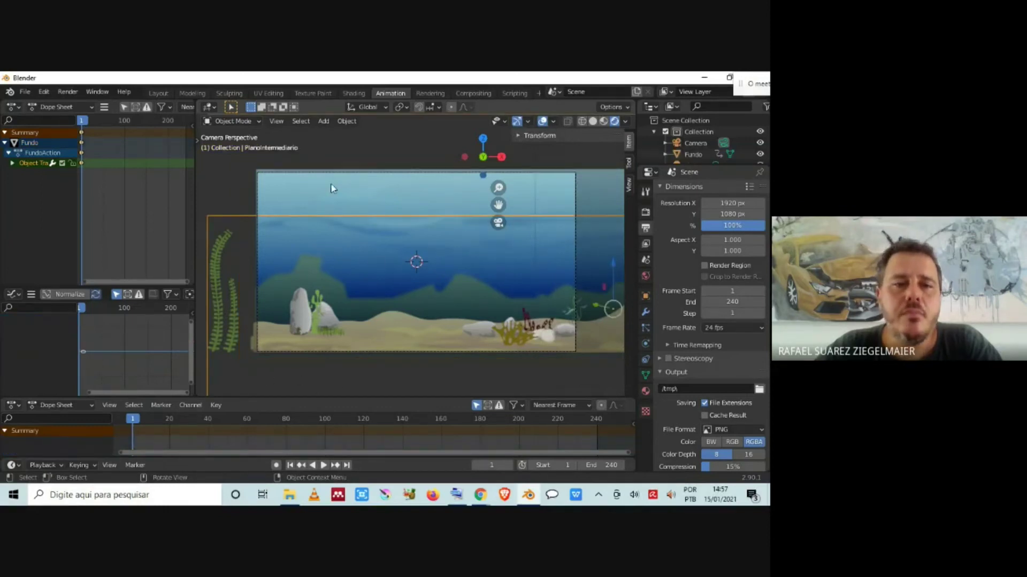
{"action": "left_click", "coordinate": [316, 149]}
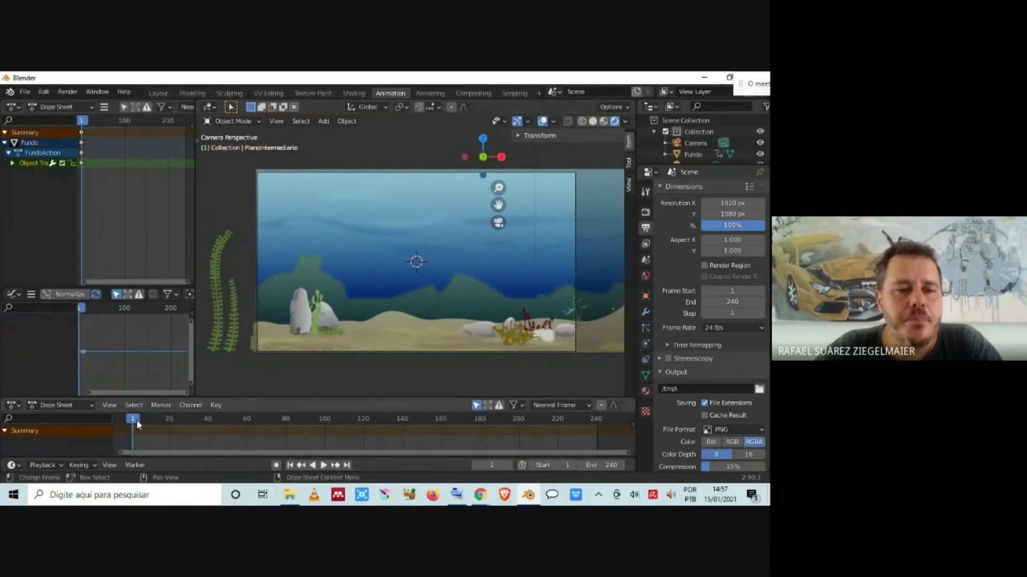
{"action": "key", "text": "space"}
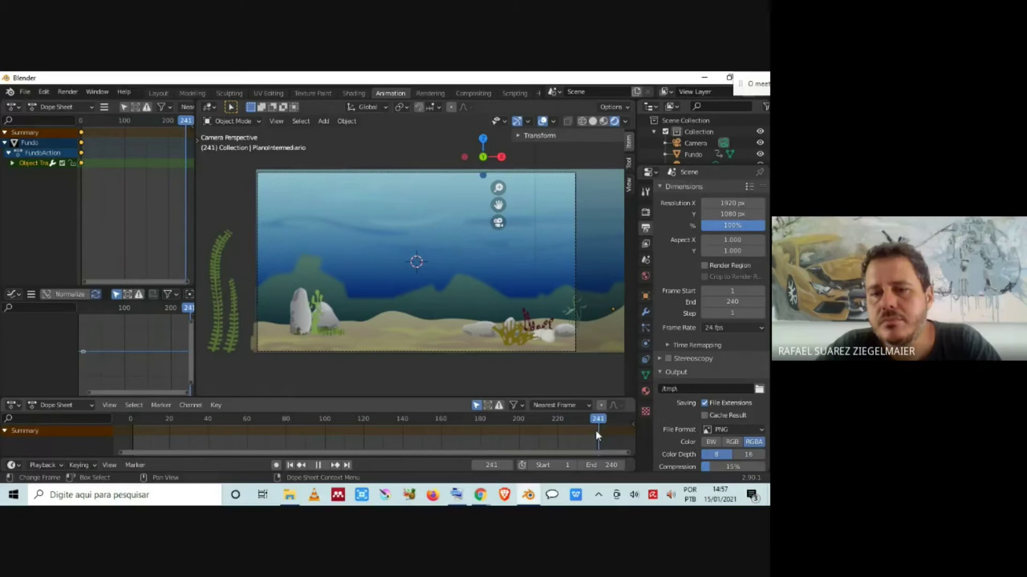
{"action": "key", "text": "space"}
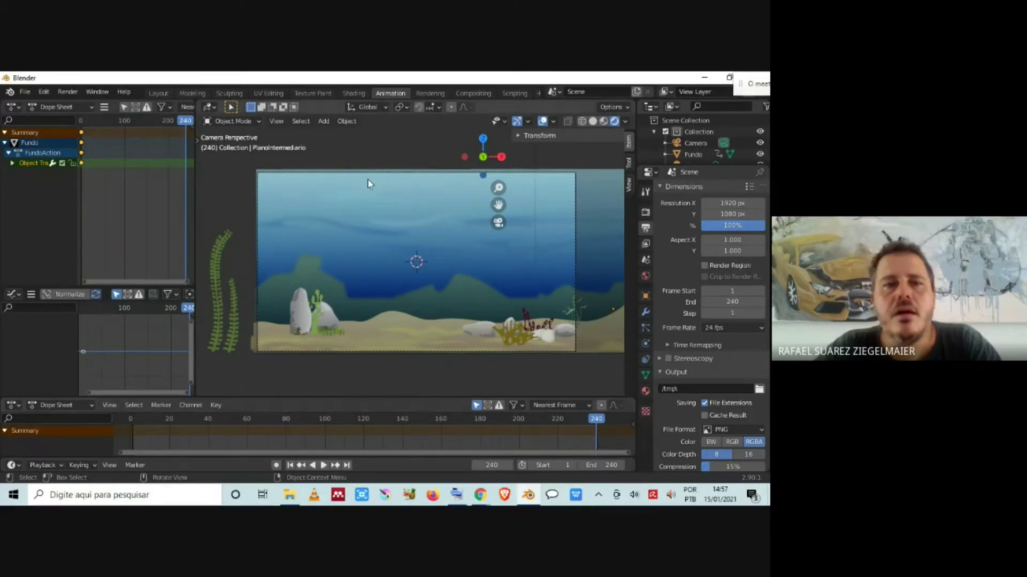
{"action": "left_click", "coordinate": [255, 173]}
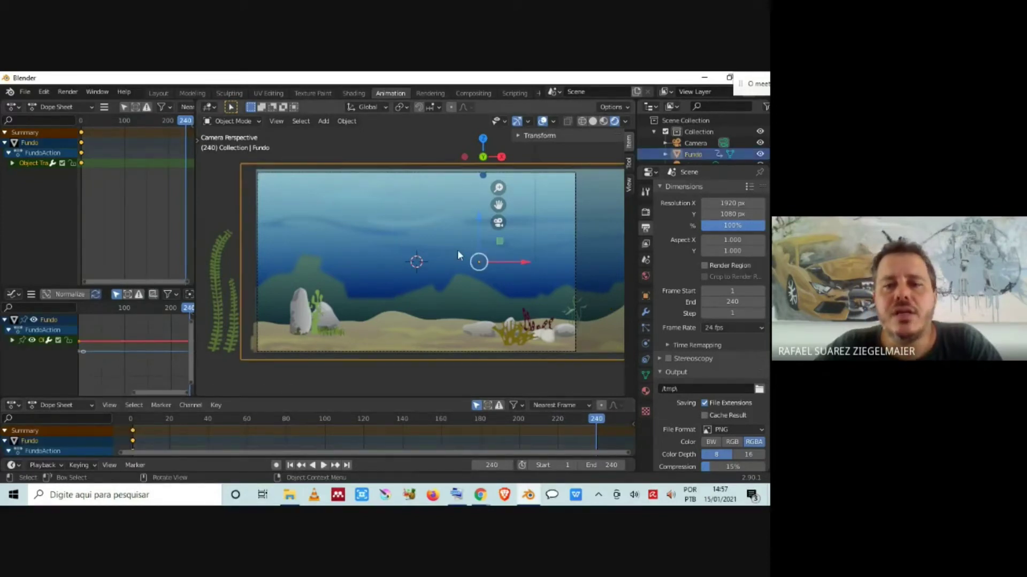
Move the Fundo plane along X to about -2.27 m, keeping its right edge just outside the camera frame
{"action": "scroll", "coordinate": [534, 256], "scroll_direction": "down", "scroll_amount": 1}
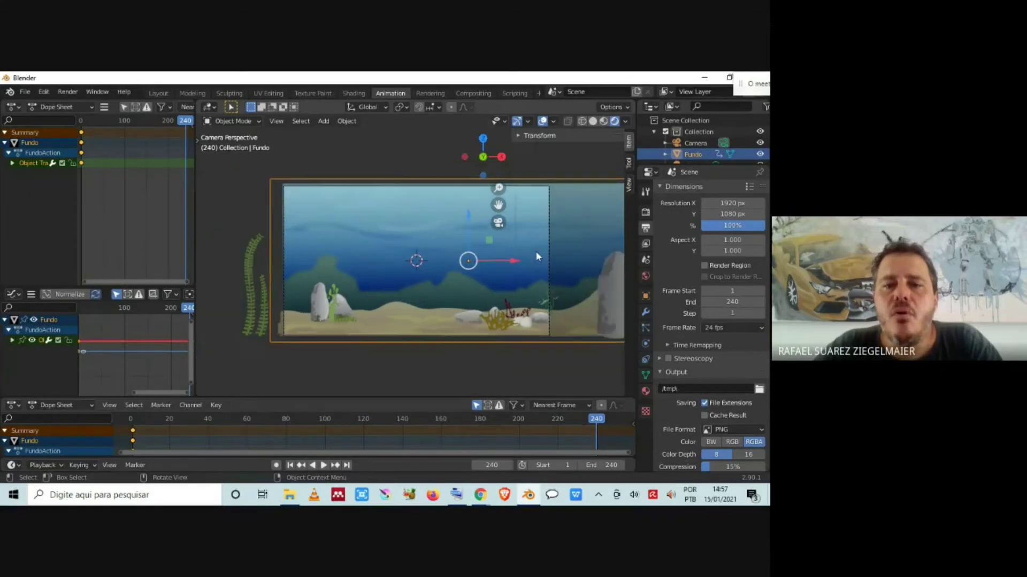
{"action": "middle_click_drag", "start_coordinate": [519, 303], "coordinate": [452, 307], "text": "shift"}
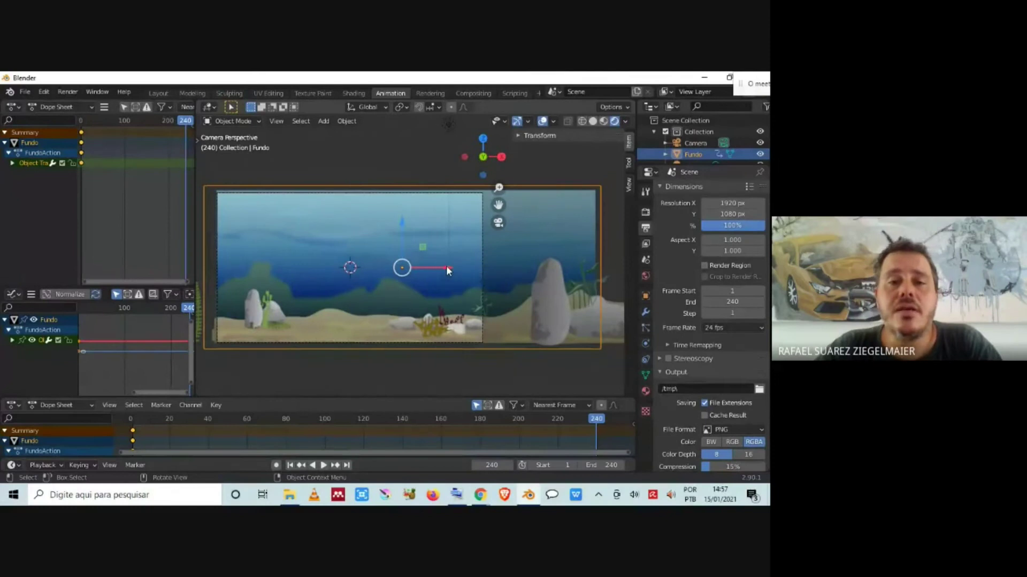
{"action": "left_click_drag", "start_coordinate": [446, 266], "coordinate": [347, 264]}
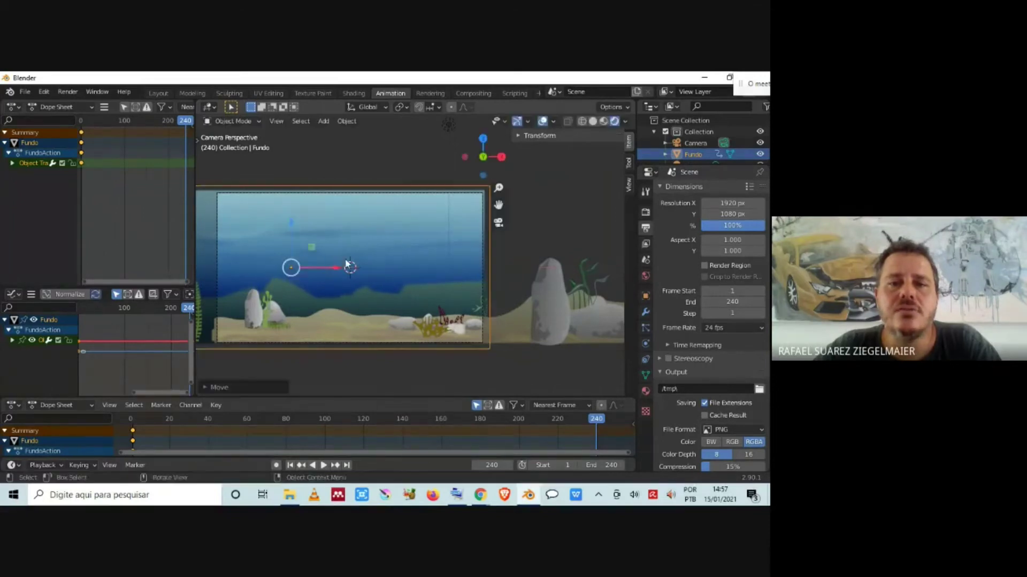
{"action": "scroll", "coordinate": [449, 248], "scroll_direction": "up", "scroll_amount": 3}
{"action": "scroll", "coordinate": [600, 275], "scroll_direction": "up", "scroll_amount": 2}
{"action": "scroll", "coordinate": [598, 278], "scroll_direction": "up", "scroll_amount": 1}
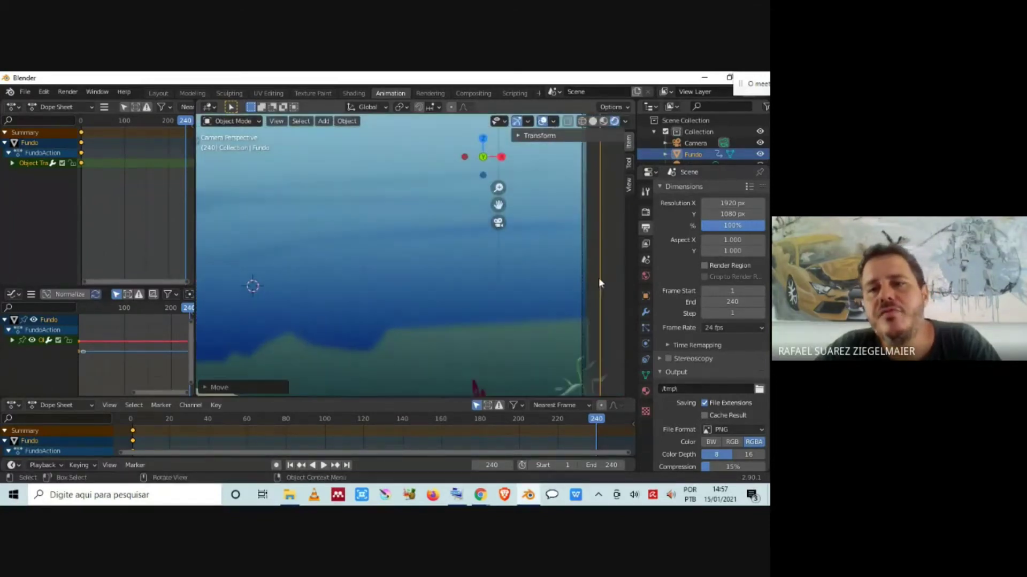
{"action": "scroll", "coordinate": [598, 277], "scroll_direction": "down", "scroll_amount": 1}
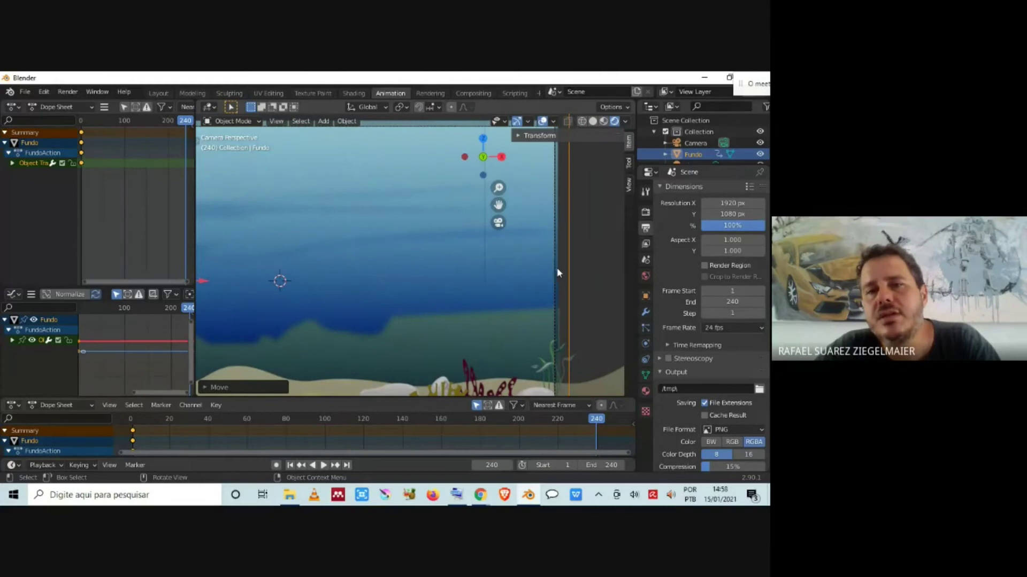
{"action": "scroll", "coordinate": [328, 278], "scroll_direction": "down", "scroll_amount": 3}
{"action": "scroll", "coordinate": [328, 278], "scroll_direction": "up", "scroll_amount": 2}
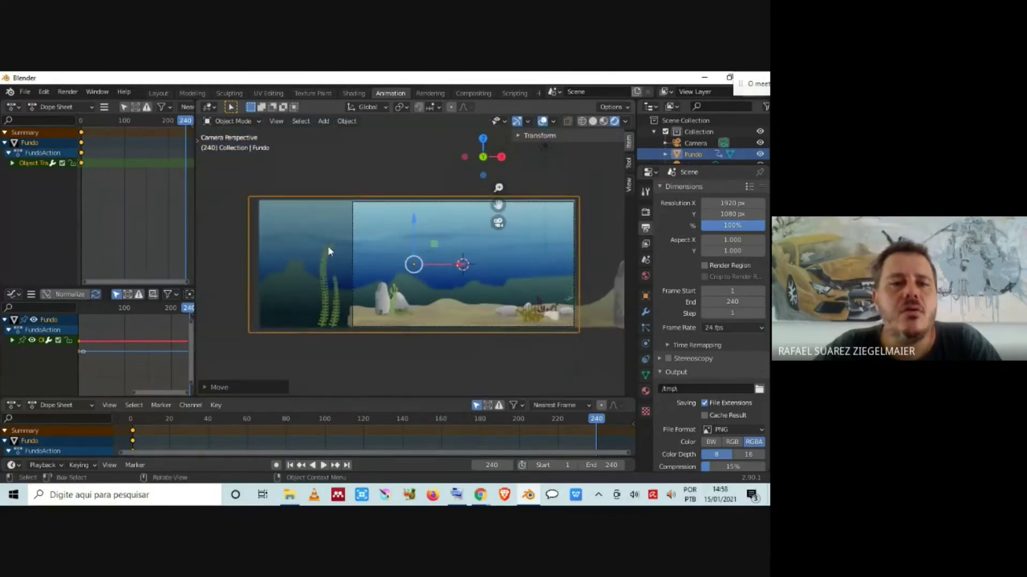
{"action": "scroll", "coordinate": [342, 245], "scroll_direction": "up", "scroll_amount": 1}
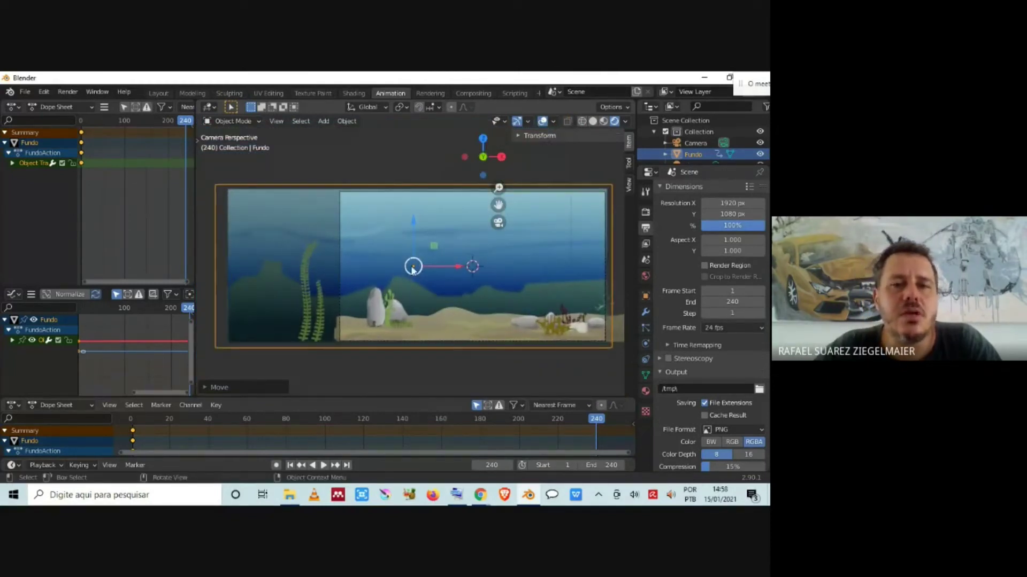
Insert a location keyframe for the moved Fundo plane at frame 240
{"action": "middle_click_drag", "start_coordinate": [467, 290], "coordinate": [441, 287], "text": "shift"}
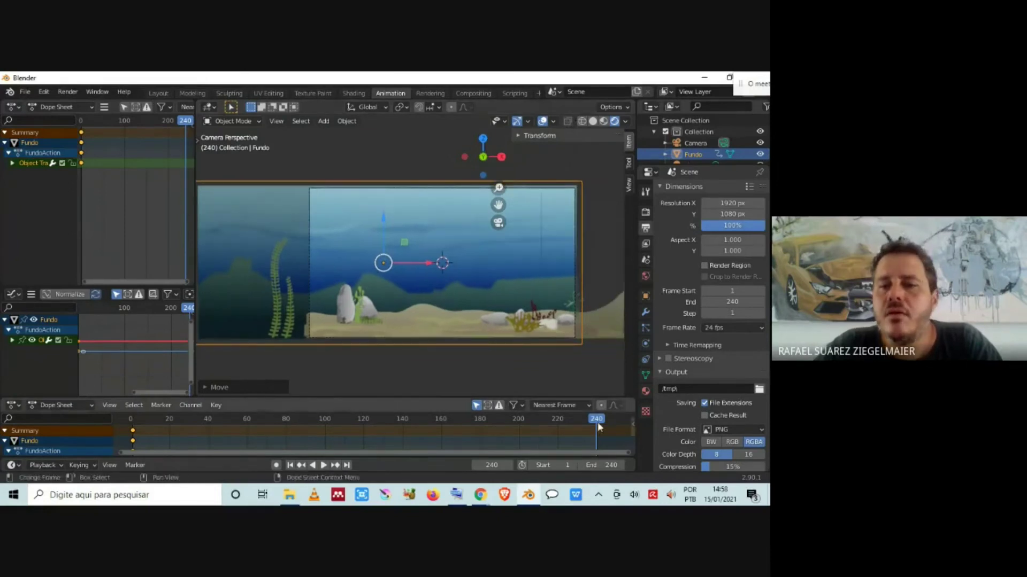
{"action": "left_click", "coordinate": [519, 137]}
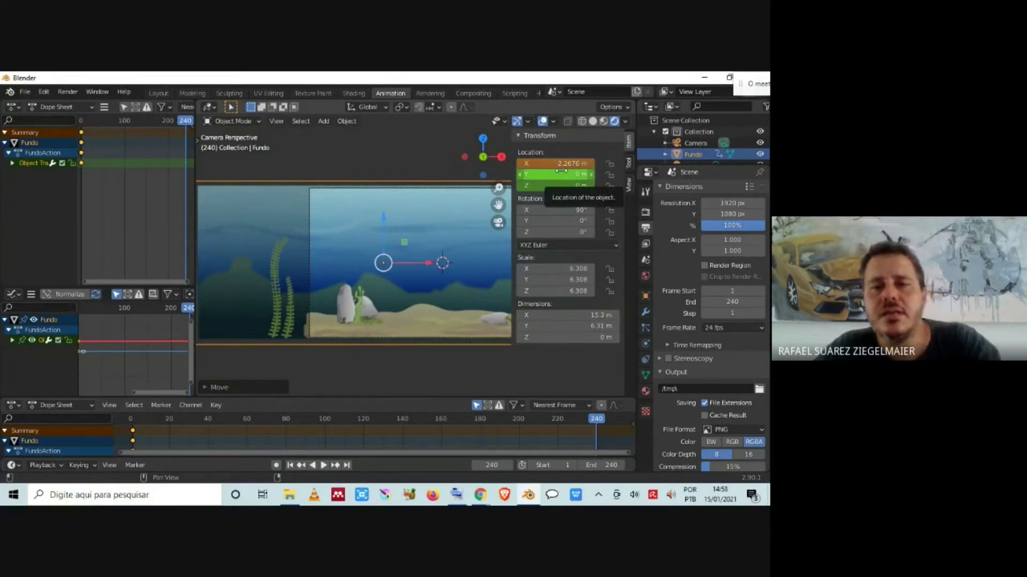
{"action": "key", "text": "i"}
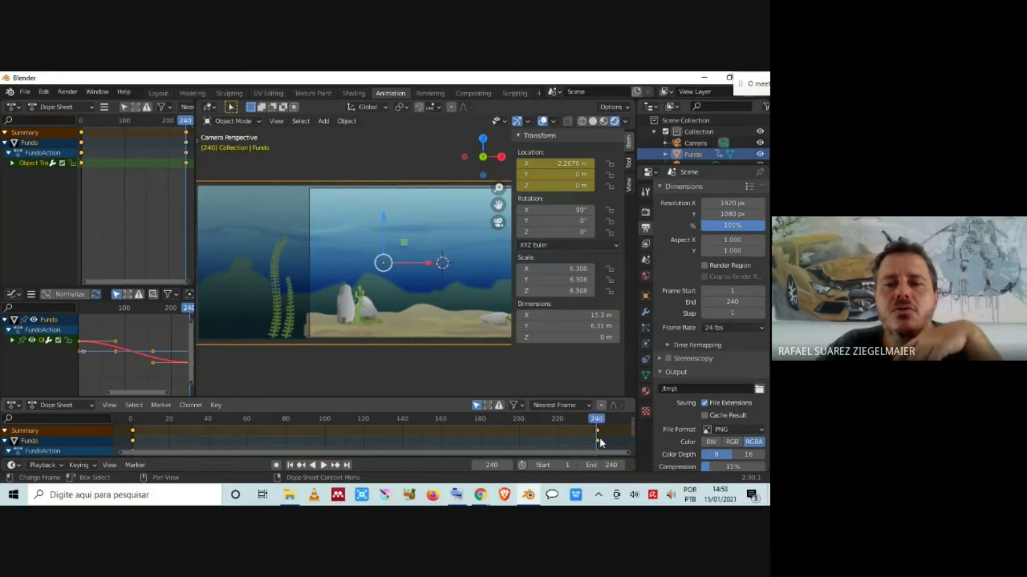
Scrub the timeline back and forth between frames 1 and 240 to check how Fundo slides across the camera frame
{"action": "left_click", "coordinate": [516, 135]}
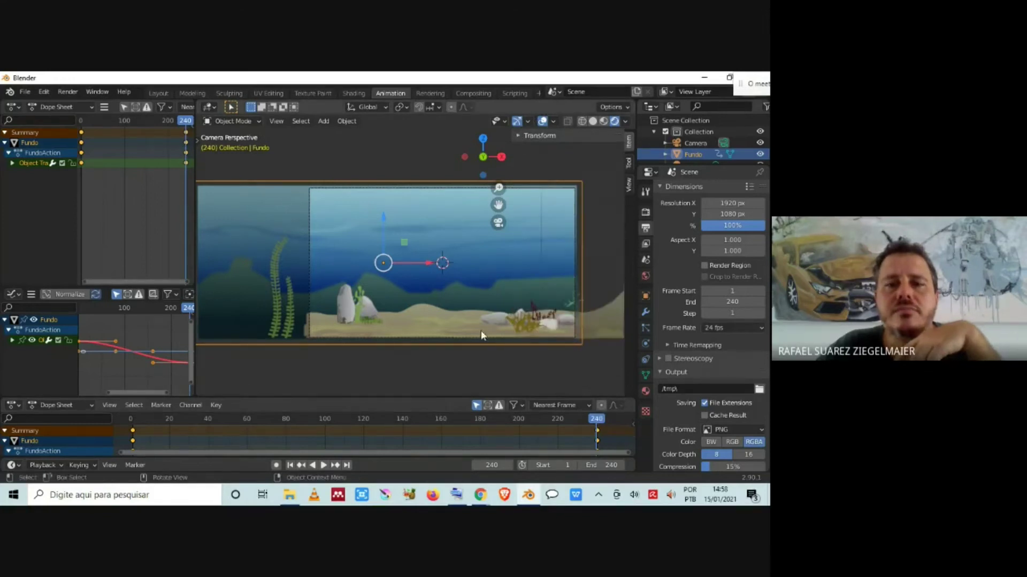
{"action": "left_click", "coordinate": [186, 420]}
{"action": "left_click_drag", "start_coordinate": [144, 418], "coordinate": [615, 439]}
{"action": "left_click_drag", "start_coordinate": [403, 428], "coordinate": [138, 430]}
{"action": "left_click_drag", "start_coordinate": [288, 431], "coordinate": [561, 431]}
{"action": "left_click_drag", "start_coordinate": [370, 421], "coordinate": [349, 414]}
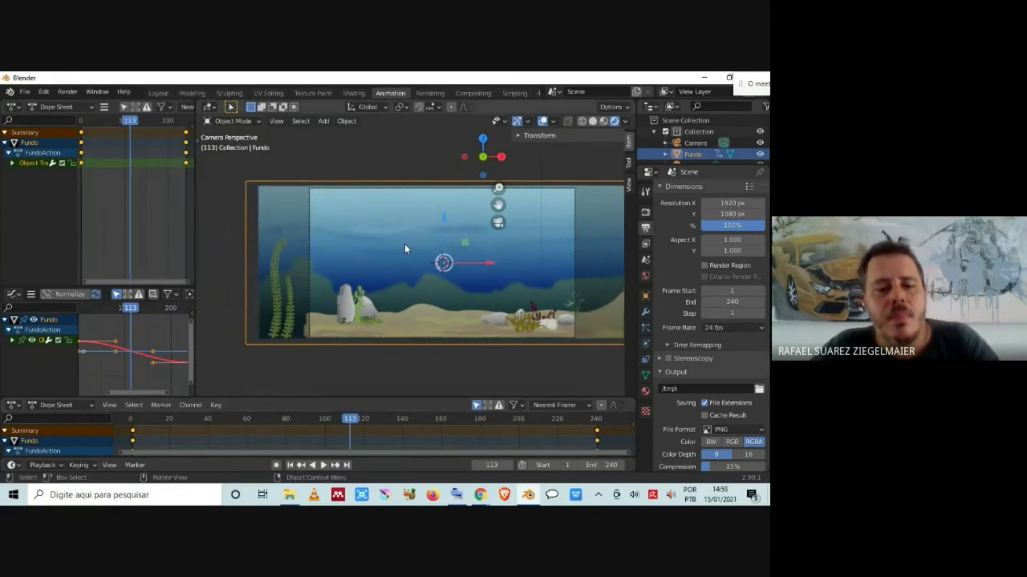
{"action": "key", "text": "alt+Tab"}
{"action": "key", "text": "alt+Tab"}
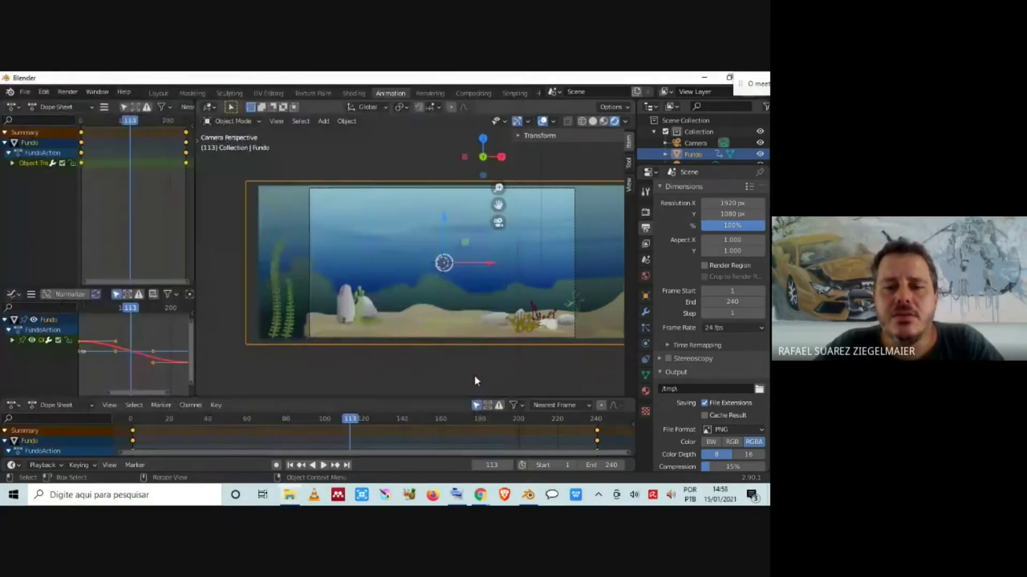
{"action": "mouse_move", "coordinate": [479, 494]}
{"action": "left_click", "coordinate": [418, 448]}
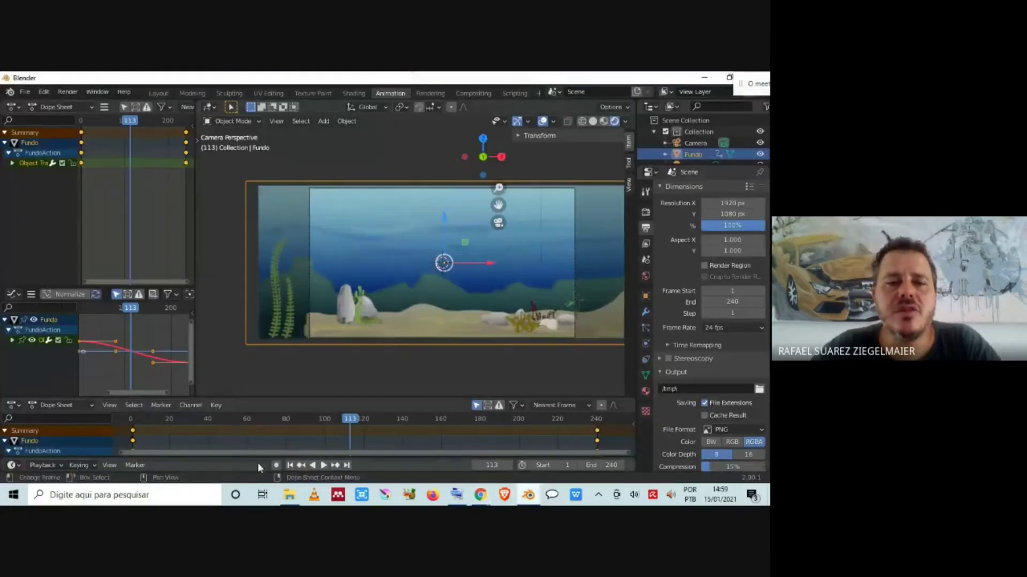
Return to frame 1, select the PlanoIntermediario plane, check its depth in front of Fundo and restore the camera view
{"action": "left_click", "coordinate": [323, 465]}
{"action": "left_click_drag", "start_coordinate": [323, 422], "coordinate": [134, 443]}
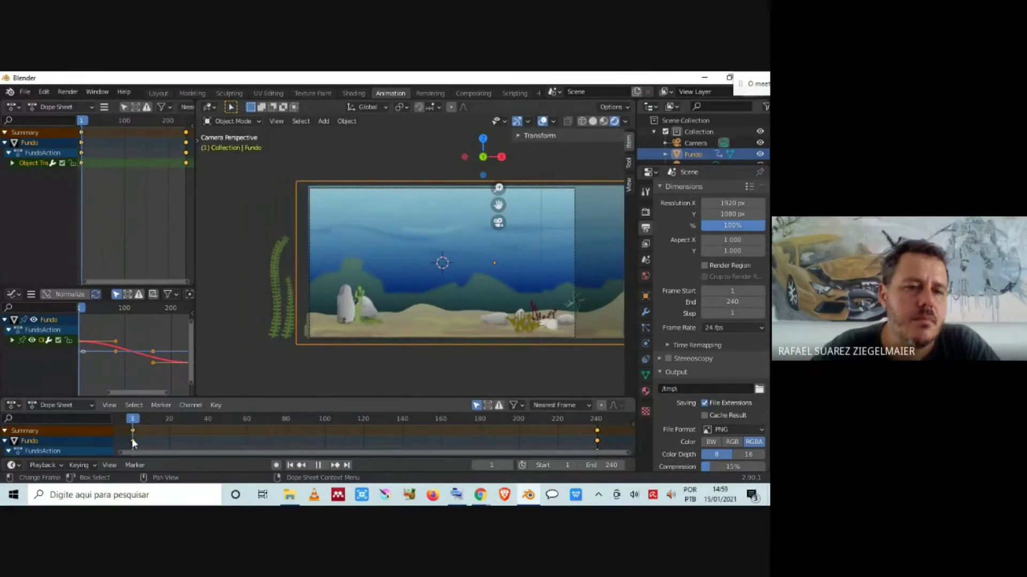
{"action": "left_click", "coordinate": [293, 255]}
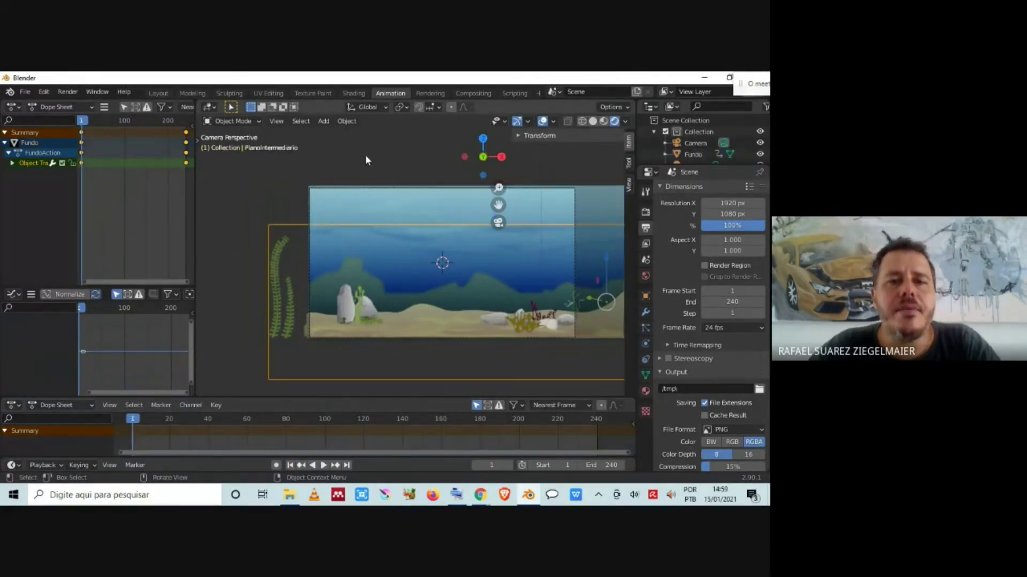
{"action": "middle_click_drag", "start_coordinate": [469, 255], "coordinate": [508, 252]}
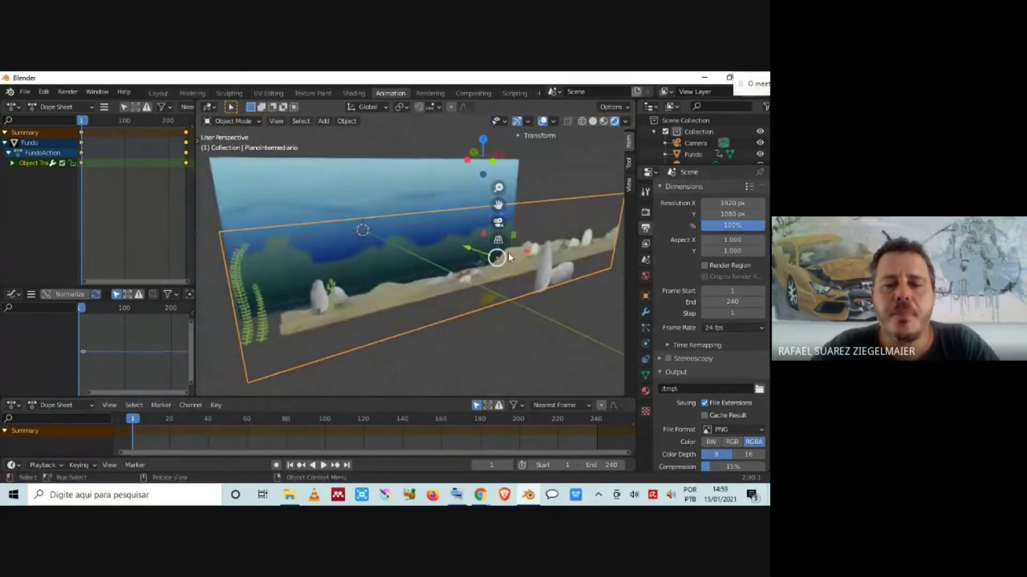
{"action": "key", "text": "KP_0"}
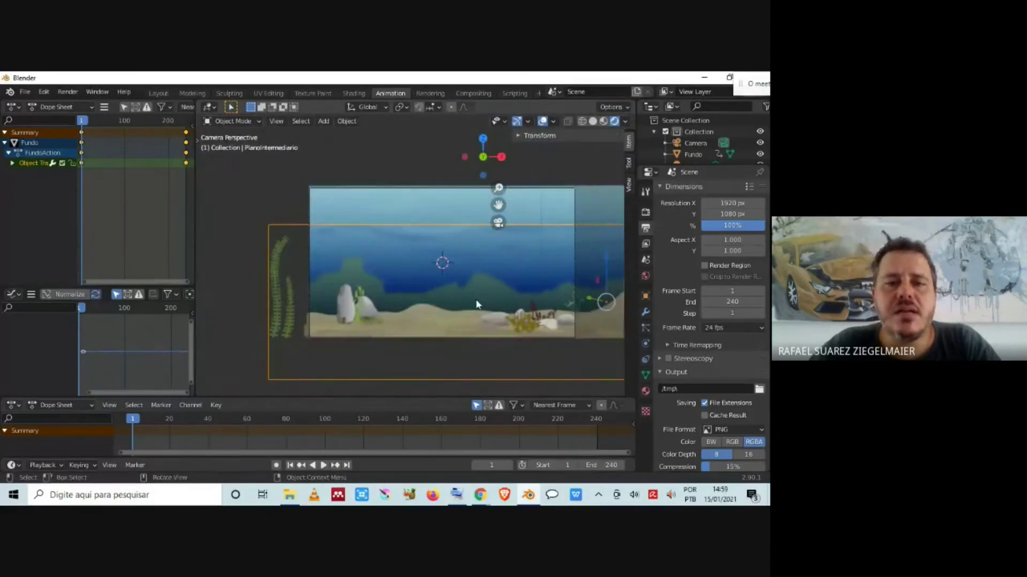
{"action": "scroll", "coordinate": [475, 300], "scroll_direction": "down", "scroll_amount": 2}
{"action": "scroll", "coordinate": [476, 300], "scroll_direction": "up", "scroll_amount": 3}
{"action": "scroll", "coordinate": [310, 244], "scroll_direction": "down", "scroll_amount": 1}
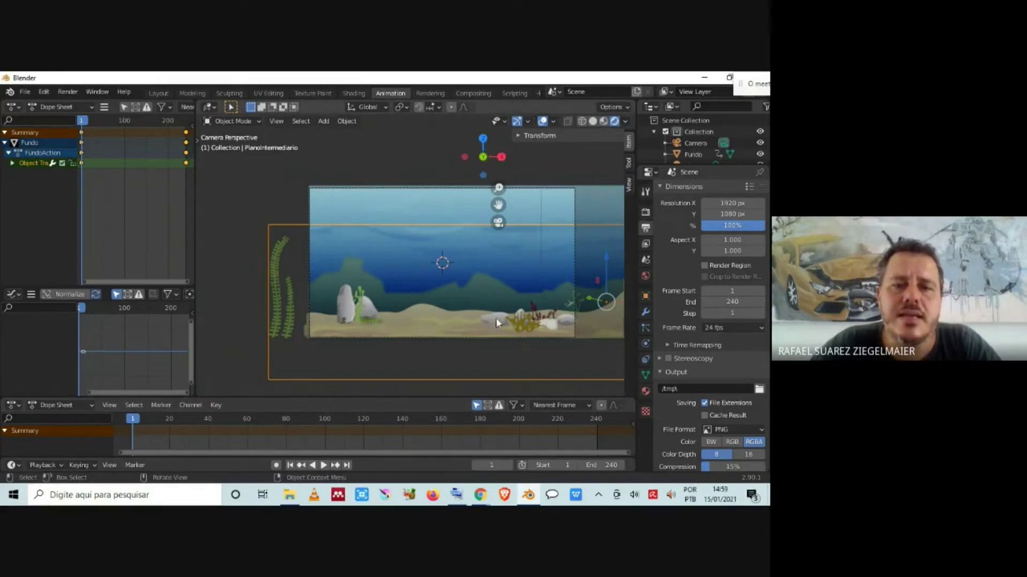
Insert a location keyframe for the PlanoIntermediario plane at frame 1
{"action": "left_click", "coordinate": [522, 136]}
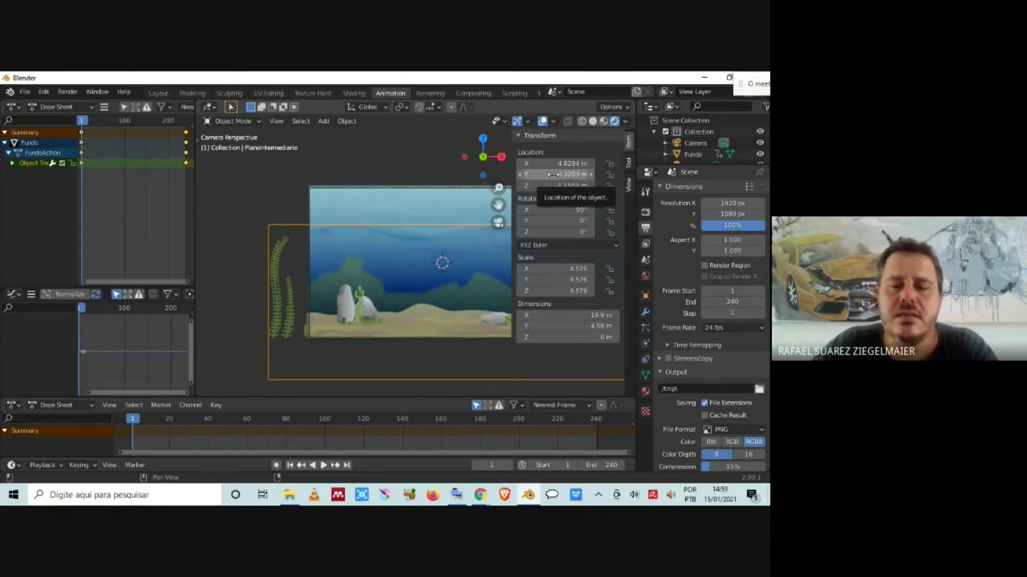
{"action": "key", "text": "i"}
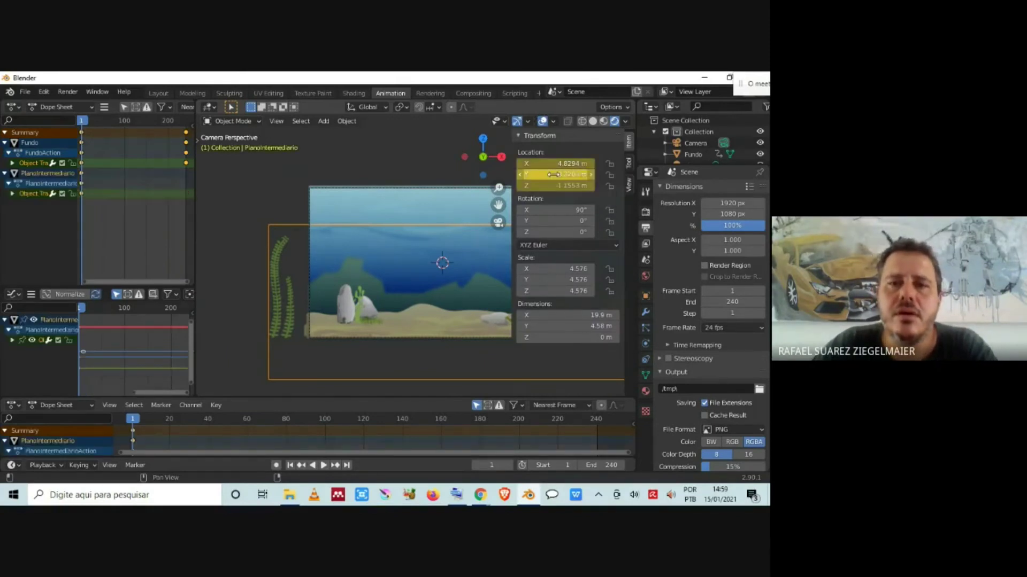
{"action": "left_click", "coordinate": [522, 136]}
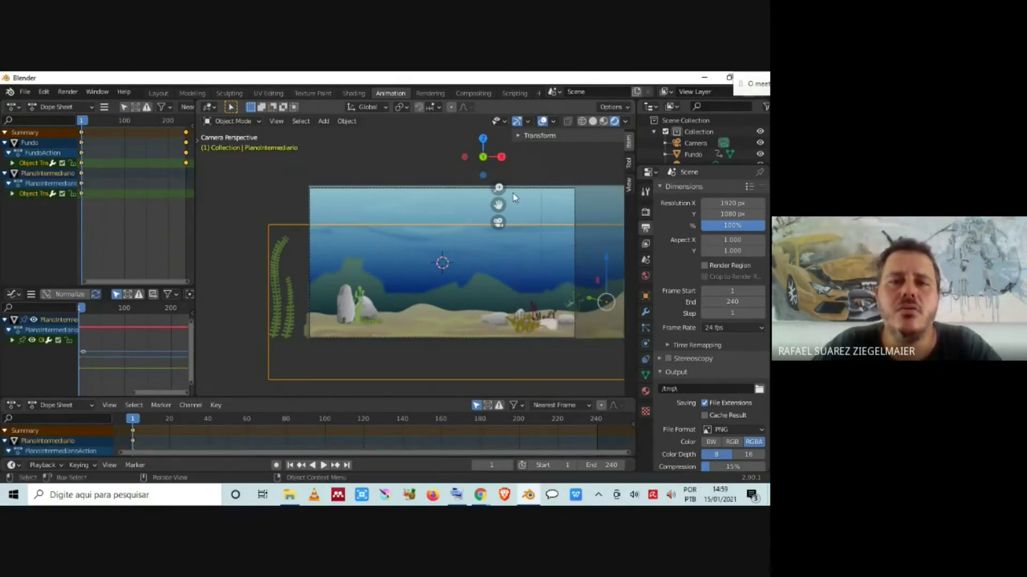
Reselect the PlanoIntermediario plane and set the current frame to 240
{"action": "left_click", "coordinate": [265, 201]}
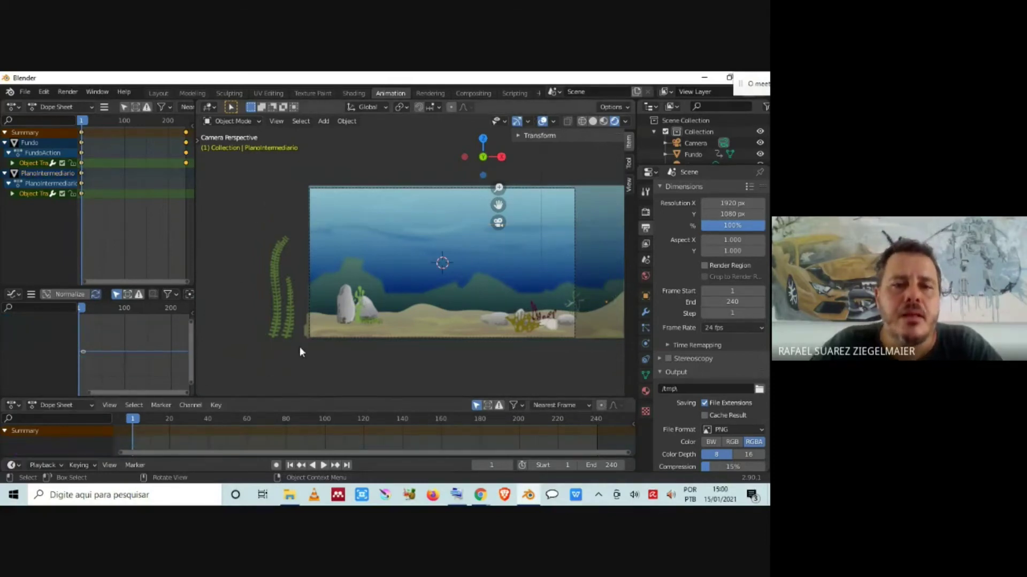
{"action": "left_click", "coordinate": [284, 333]}
{"action": "key", "text": "space"}
{"action": "left_click_drag", "start_coordinate": [509, 432], "coordinate": [596, 434]}
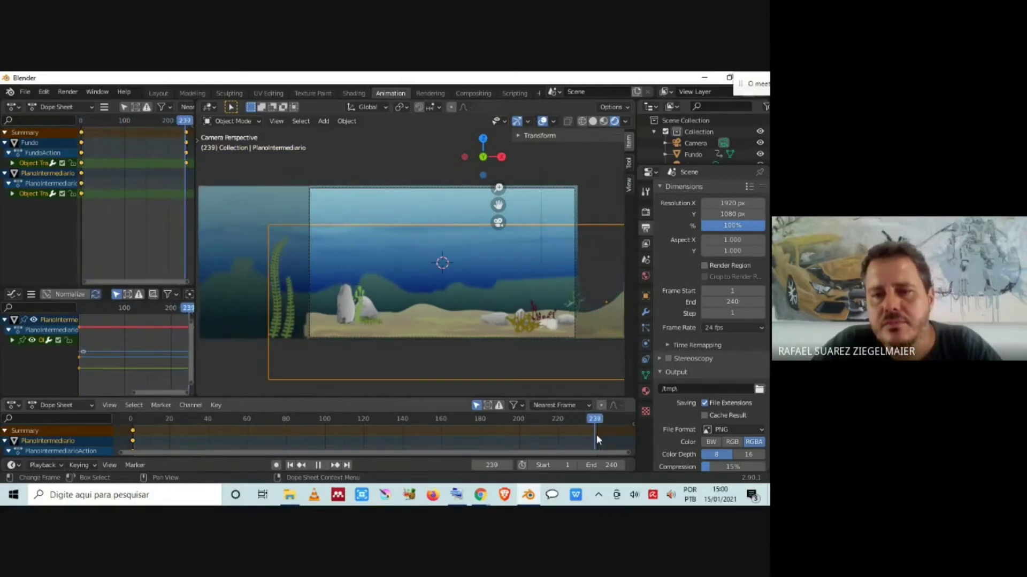
{"action": "key", "text": "space"}
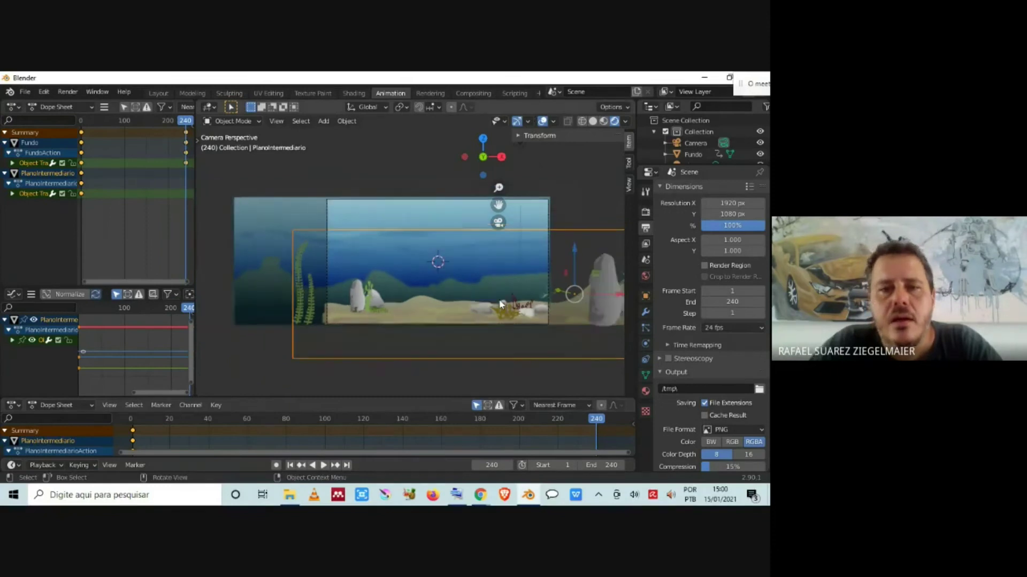
Move PlanoIntermediario along X to about -5.96 m, keeping its right edge just outside the camera frame
{"action": "middle_click_drag", "start_coordinate": [499, 307], "coordinate": [402, 297], "text": "shift"}
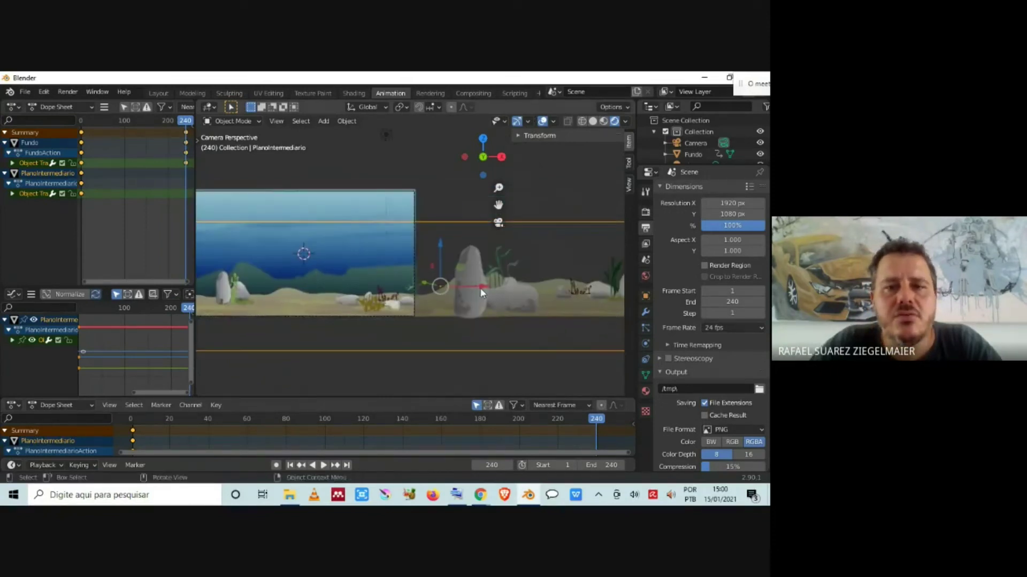
{"action": "left_click_drag", "start_coordinate": [482, 287], "coordinate": [608, 343]}
{"action": "scroll", "coordinate": [369, 265], "scroll_direction": "up", "scroll_amount": 5}
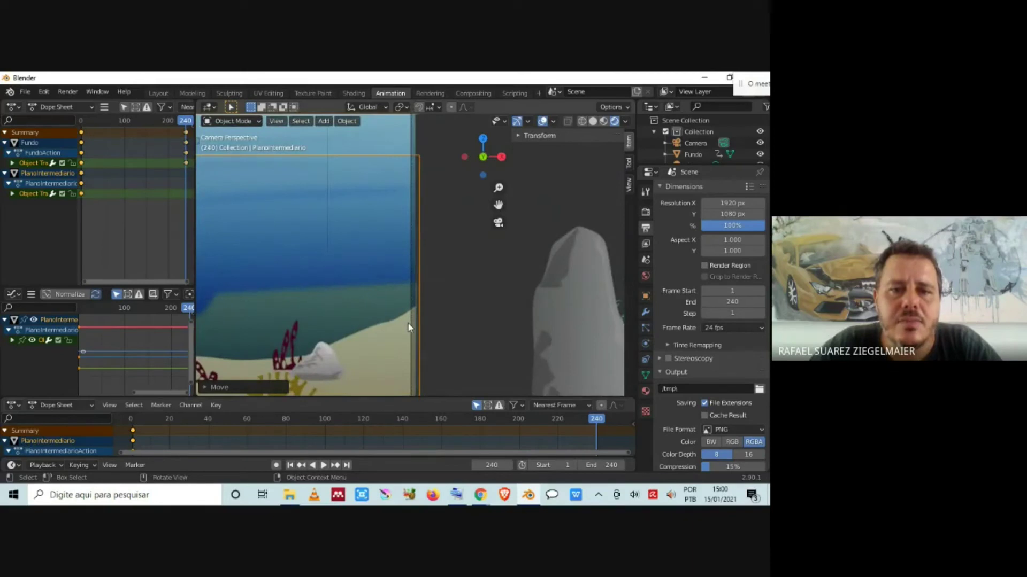
{"action": "scroll", "coordinate": [398, 343], "scroll_direction": "down", "scroll_amount": 5}
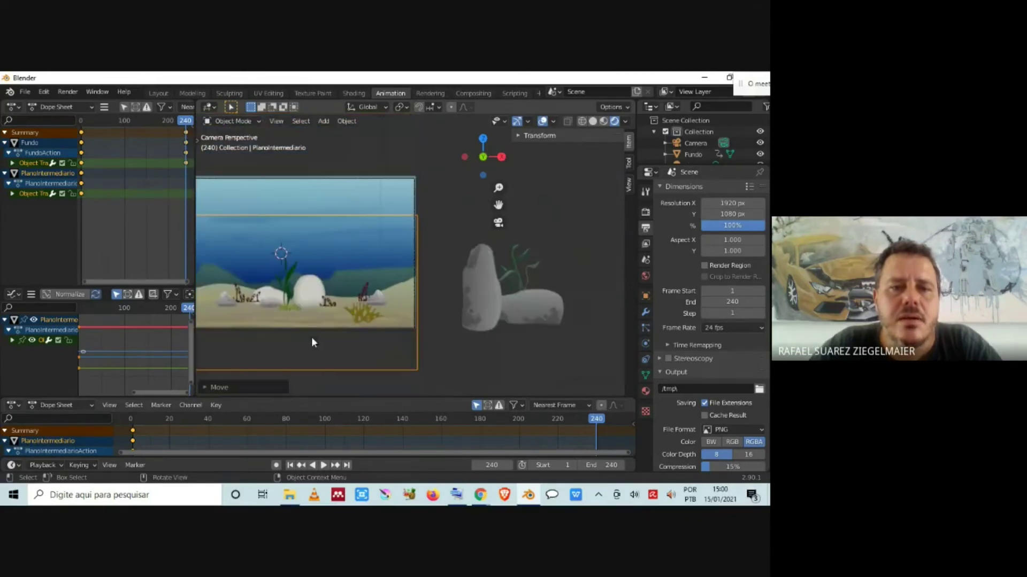
{"action": "middle_click_drag", "start_coordinate": [266, 326], "coordinate": [715, 338], "text": "shift"}
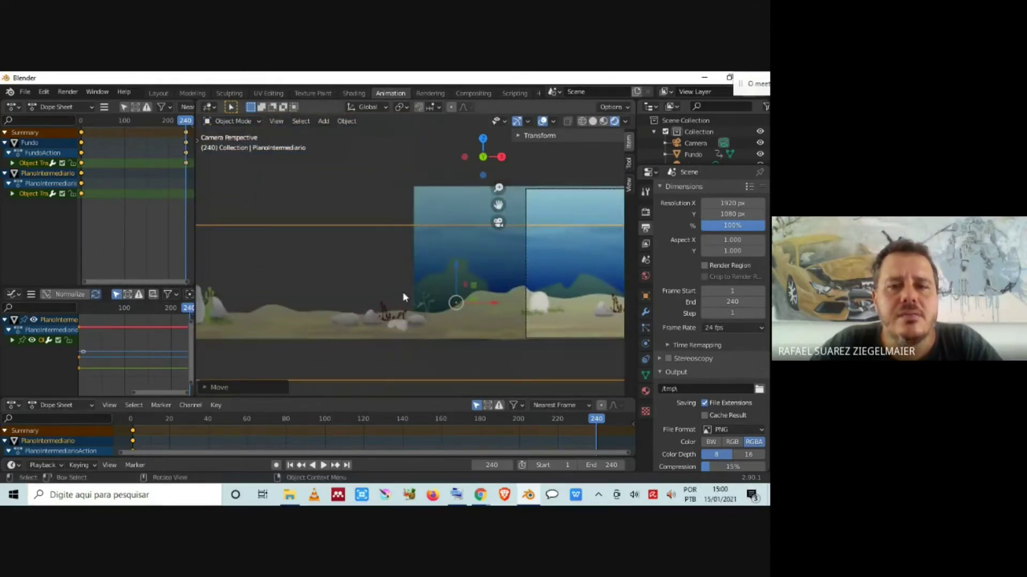
{"action": "scroll", "coordinate": [403, 292], "scroll_direction": "down", "scroll_amount": 2}
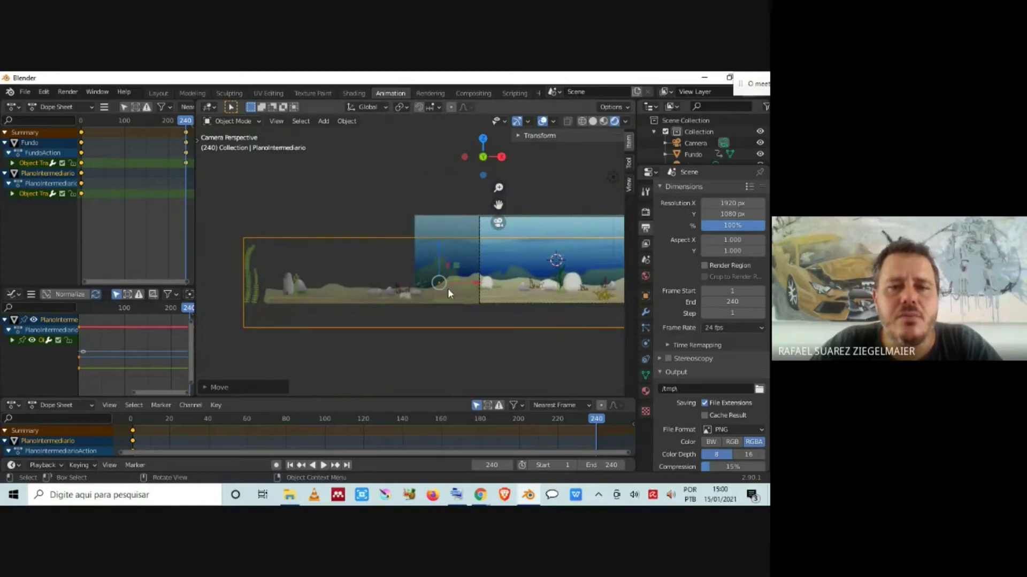
{"action": "middle_click_drag", "start_coordinate": [470, 313], "coordinate": [322, 304], "text": "shift"}
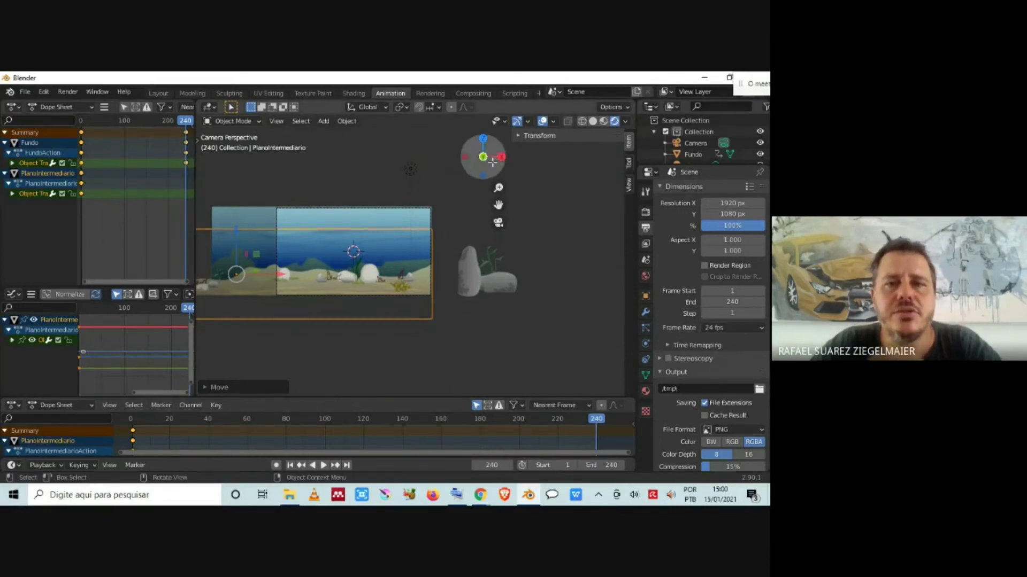
Insert a location keyframe for the moved PlanoIntermediario plane at frame 240
{"action": "left_click", "coordinate": [518, 134]}
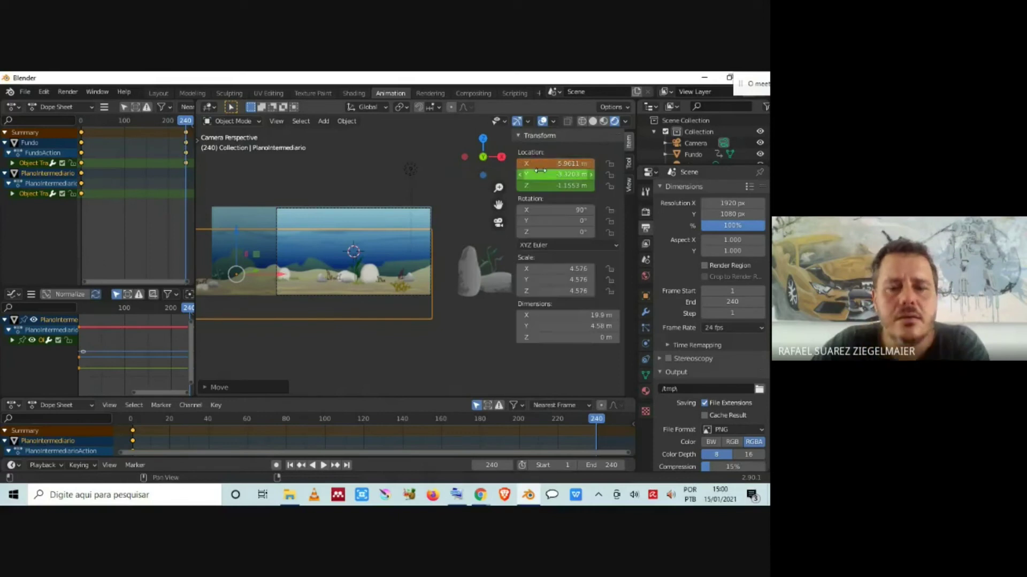
{"action": "key", "text": "i"}
{"action": "left_click", "coordinate": [523, 135]}
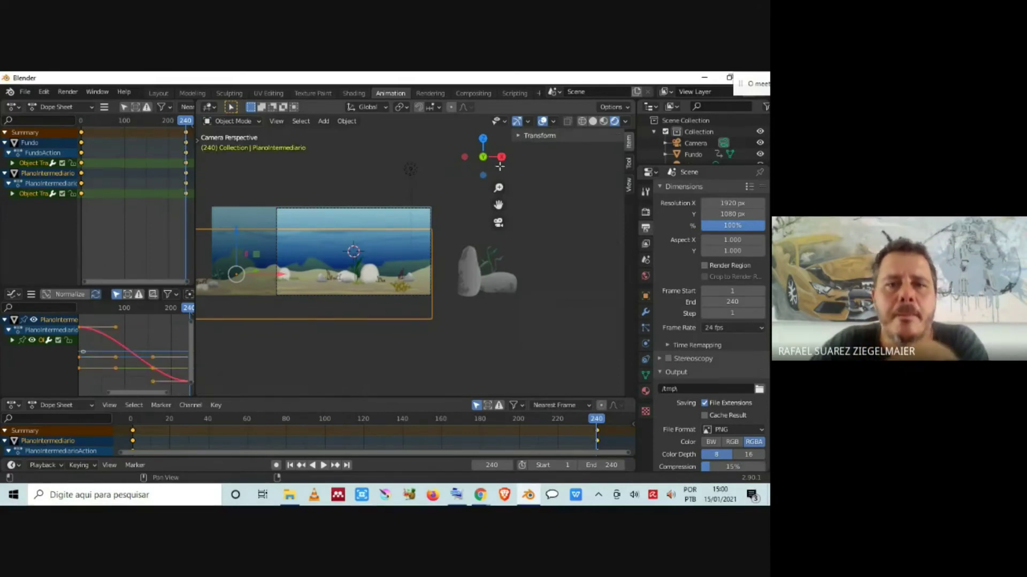
Play back the combined motion of Fundo and PlanoIntermediario, and return to frame 1
{"action": "middle_click_drag", "start_coordinate": [331, 273], "coordinate": [411, 310], "text": "shift"}
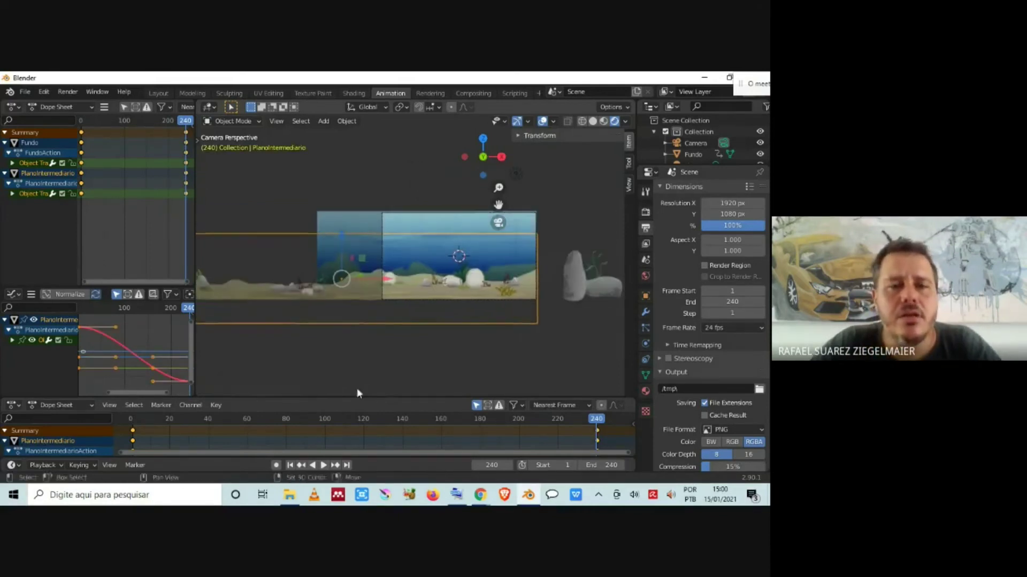
{"action": "left_click", "coordinate": [137, 421]}
{"action": "key", "text": "space"}
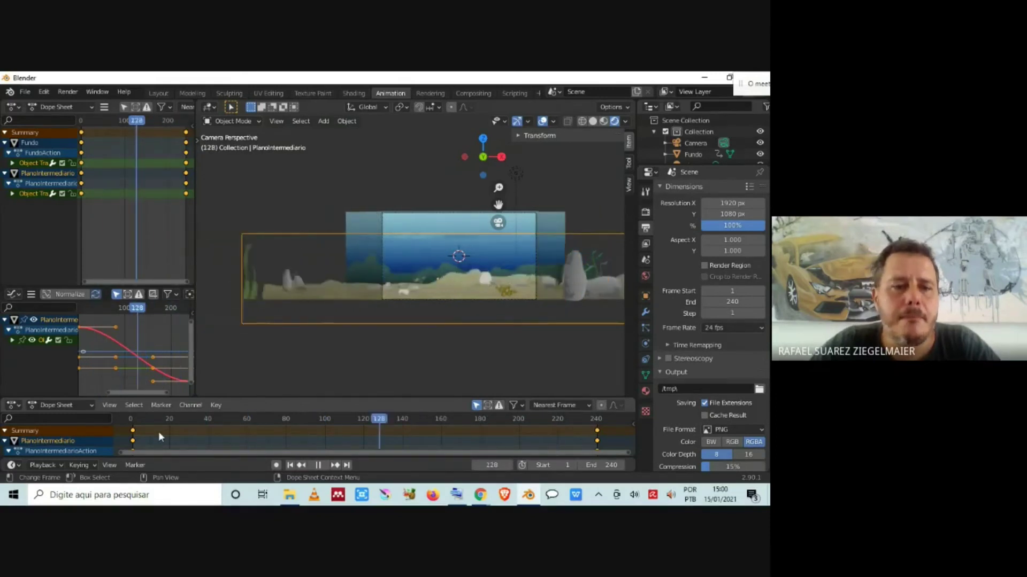
{"action": "key", "text": "Escape"}
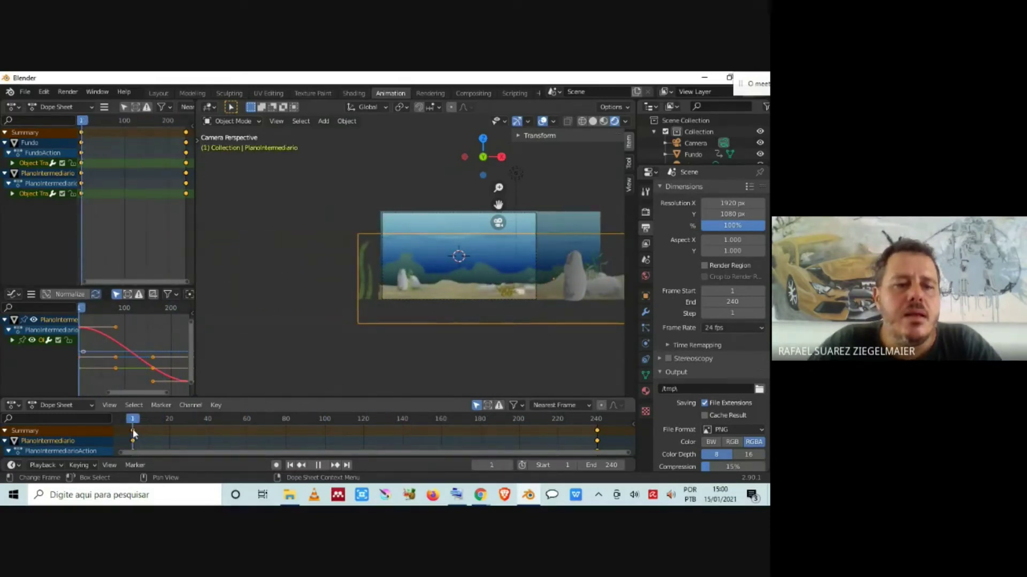
Select the PrimeiroPlano foreground plane from an angled view and return to the camera view
{"action": "middle_click_drag", "start_coordinate": [493, 322], "coordinate": [427, 348]}
{"action": "left_click", "coordinate": [435, 346]}
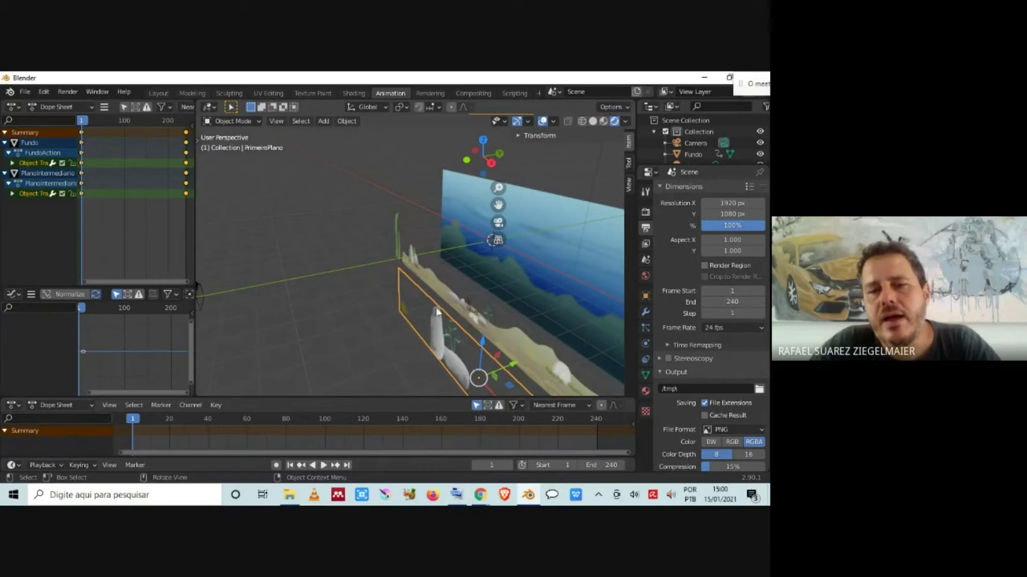
{"action": "key", "text": "KP_0"}
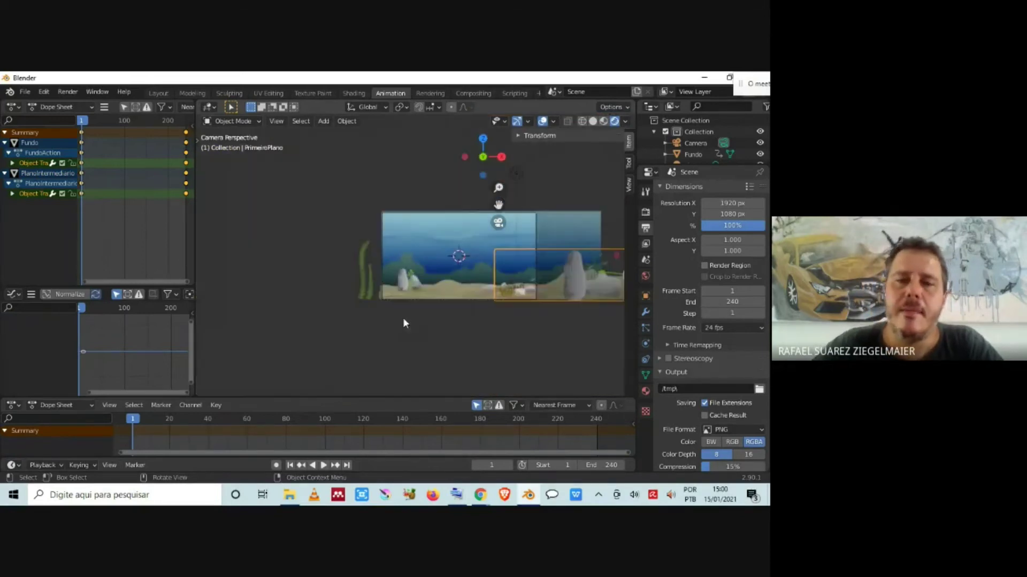
{"action": "scroll", "coordinate": [402, 318], "scroll_direction": "up", "scroll_amount": 4}
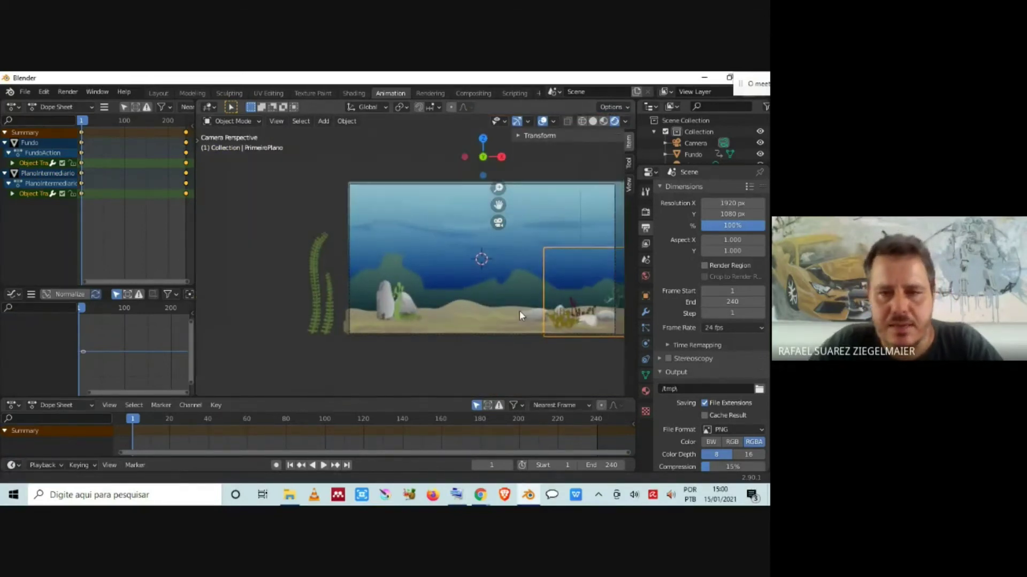
{"action": "middle_click_drag", "start_coordinate": [519, 310], "coordinate": [502, 298], "text": "shift"}
{"action": "scroll", "coordinate": [348, 326], "scroll_direction": "up", "scroll_amount": 2}
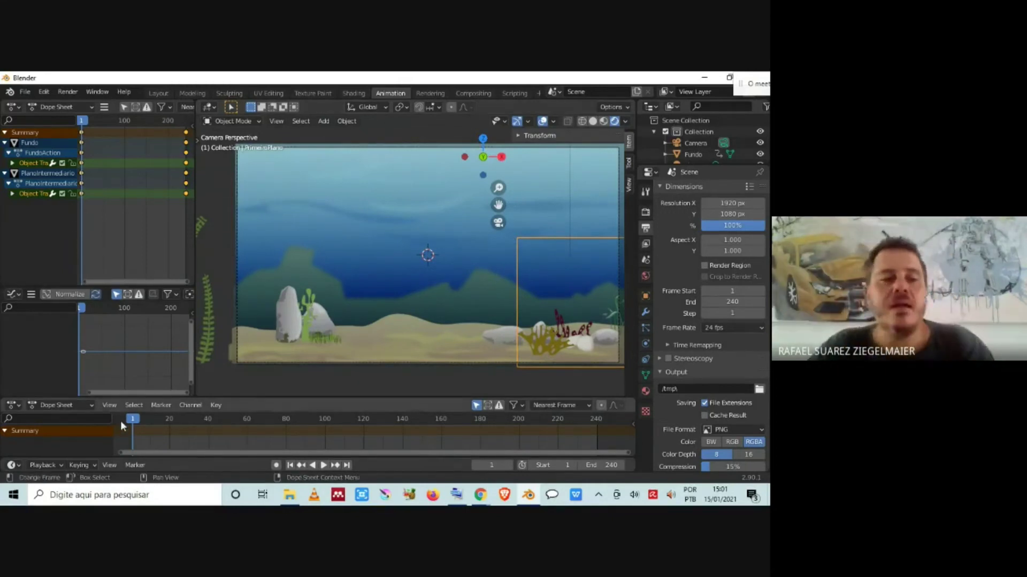
Insert a location keyframe for the PrimeiroPlano plane at frame 1
{"action": "key", "text": "space"}
{"action": "left_click_drag", "start_coordinate": [138, 421], "coordinate": [134, 422]}
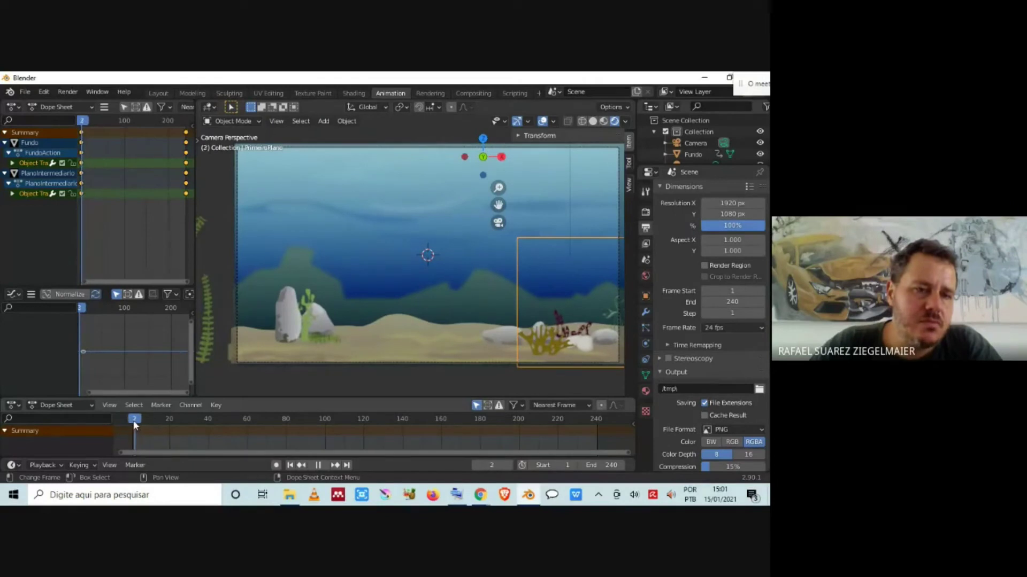
{"action": "key", "text": "space"}
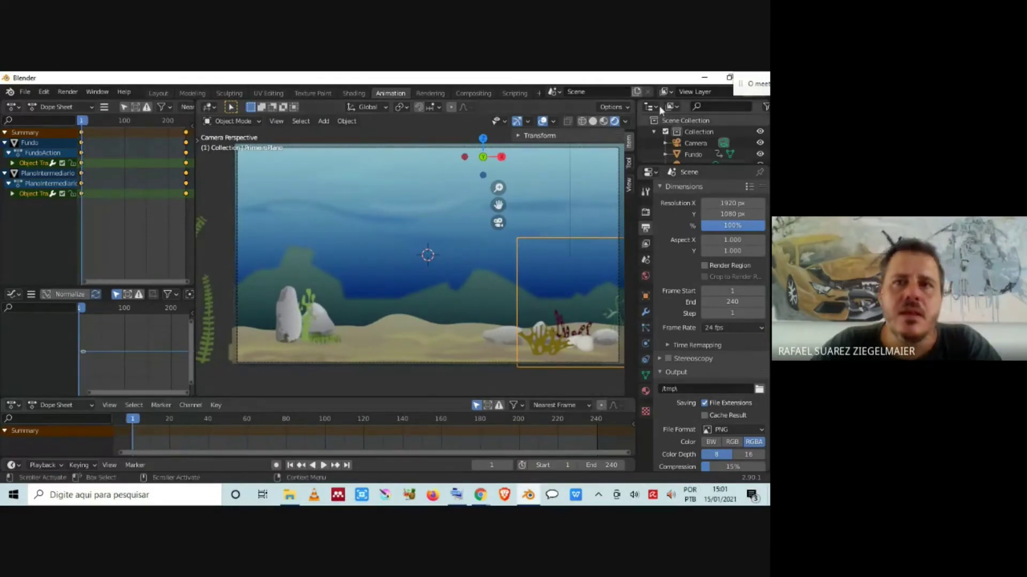
{"action": "left_click", "coordinate": [519, 135]}
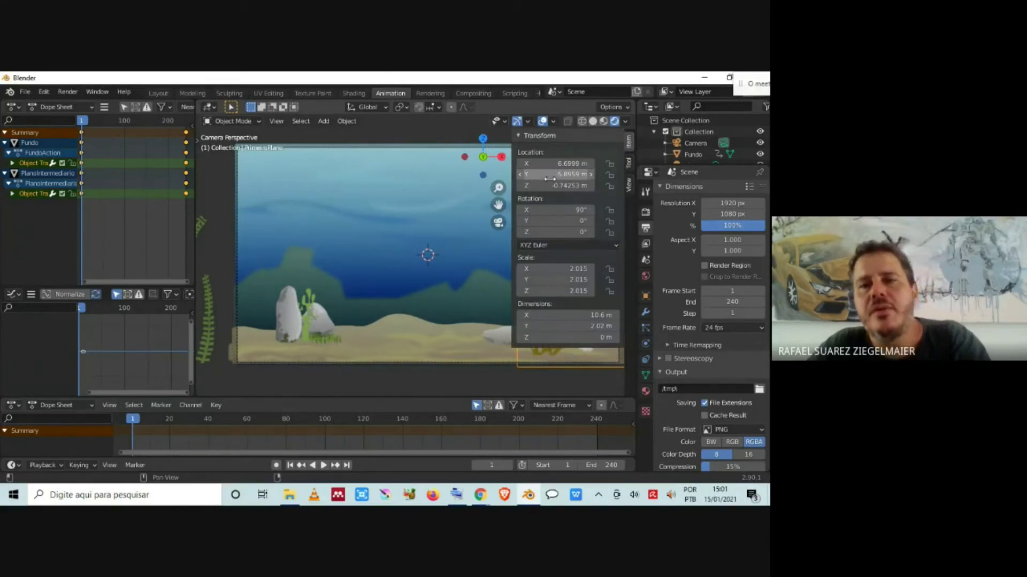
{"action": "key", "text": "i"}
{"action": "left_click", "coordinate": [518, 135]}
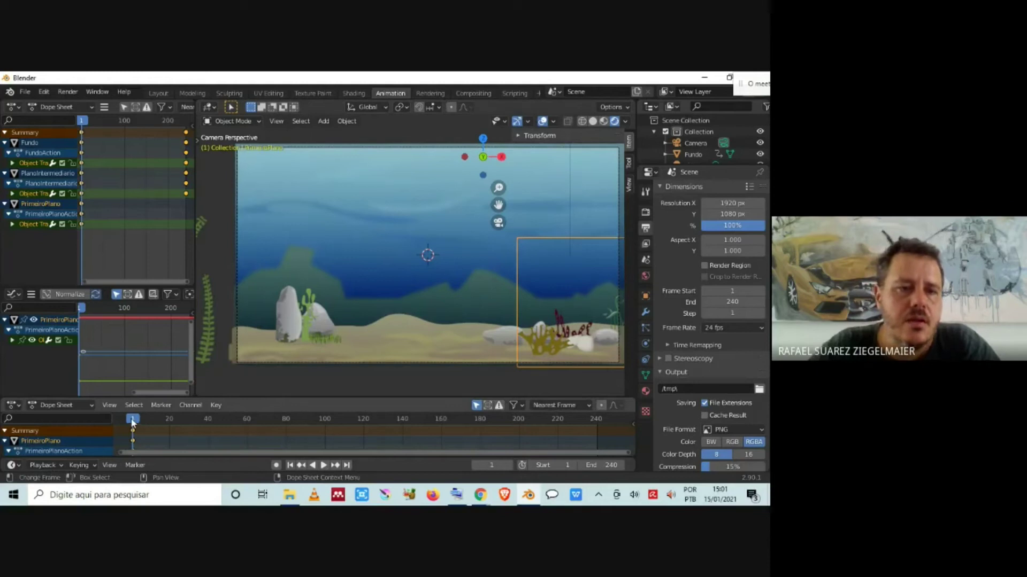
At frame 240, move the PrimeiroPlano plane along X past the camera view to about -17.86 m
{"action": "key", "text": "space"}
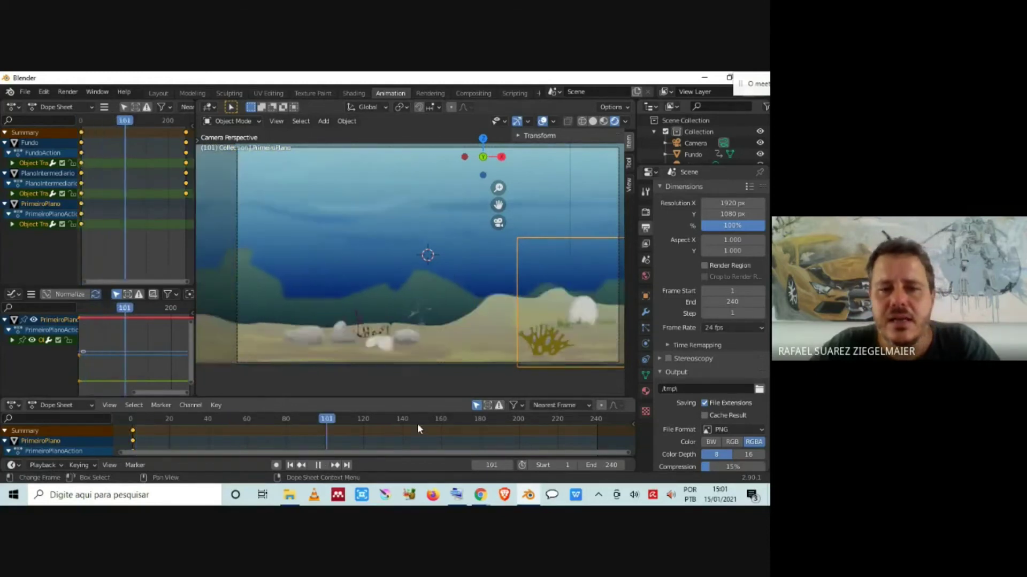
{"action": "left_click_drag", "start_coordinate": [515, 424], "coordinate": [596, 430]}
{"action": "key", "text": "space"}
{"action": "scroll", "coordinate": [490, 246], "scroll_direction": "down", "scroll_amount": 5}
{"action": "scroll", "coordinate": [460, 285], "scroll_direction": "down", "scroll_amount": 2}
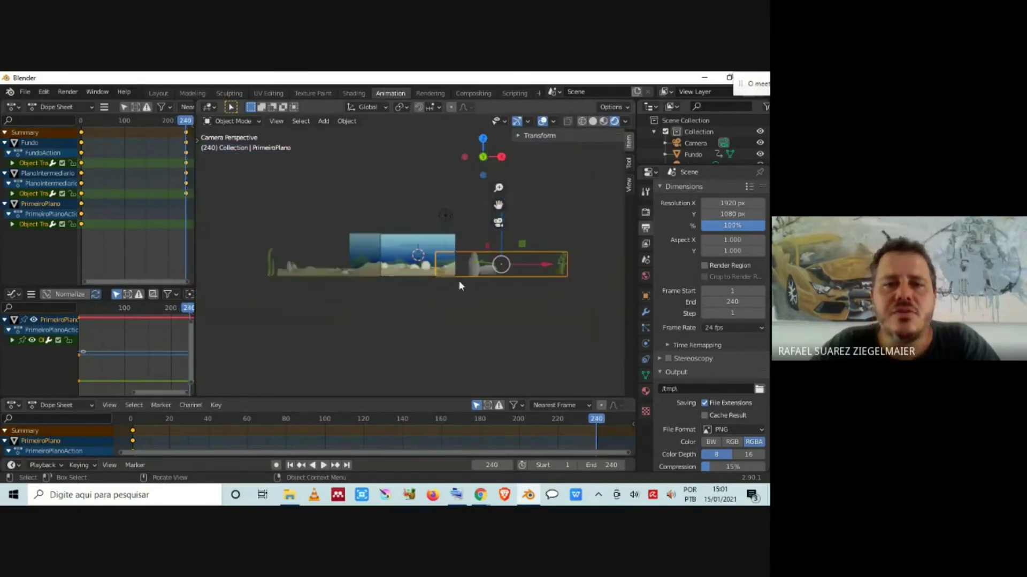
{"action": "middle_click_drag", "start_coordinate": [373, 303], "coordinate": [429, 313], "text": "shift"}
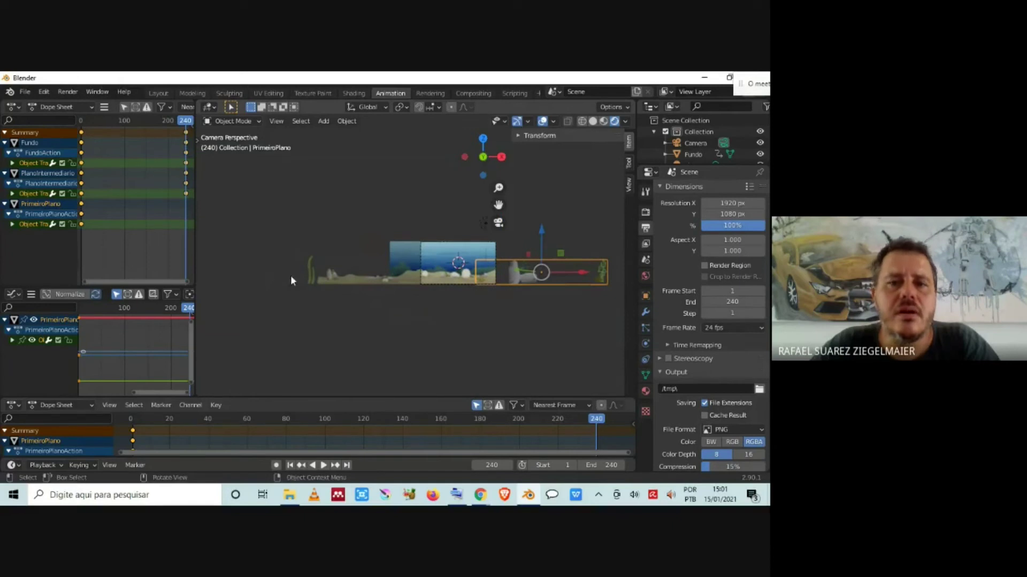
{"action": "left_click_drag", "start_coordinate": [585, 271], "coordinate": [268, 318]}
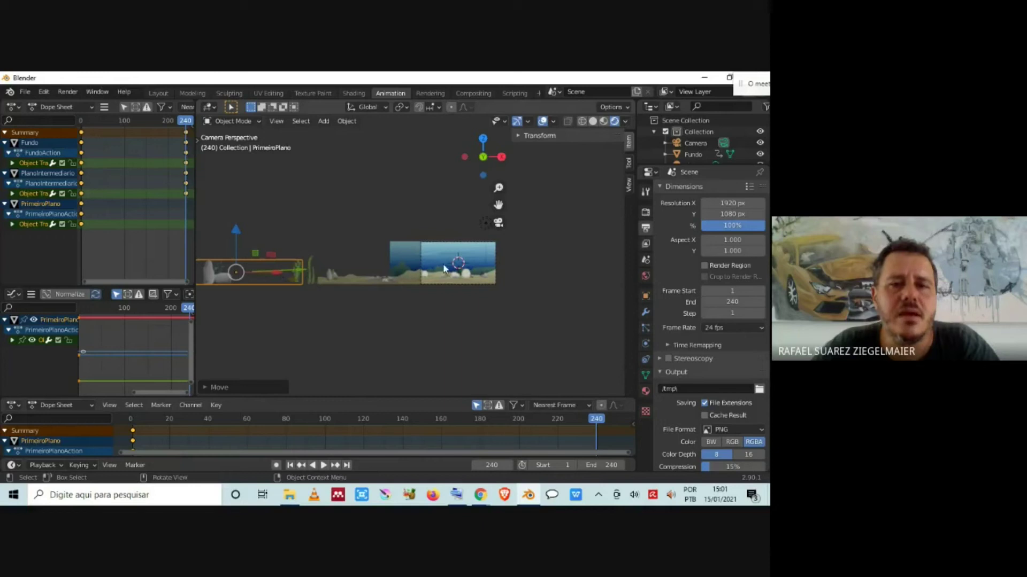
Insert a location keyframe for the moved PrimeiroPlano plane at frame 240
{"action": "scroll", "coordinate": [315, 271], "scroll_direction": "up", "scroll_amount": 2}
{"action": "middle_click_drag", "start_coordinate": [257, 316], "coordinate": [443, 315], "text": "shift"}
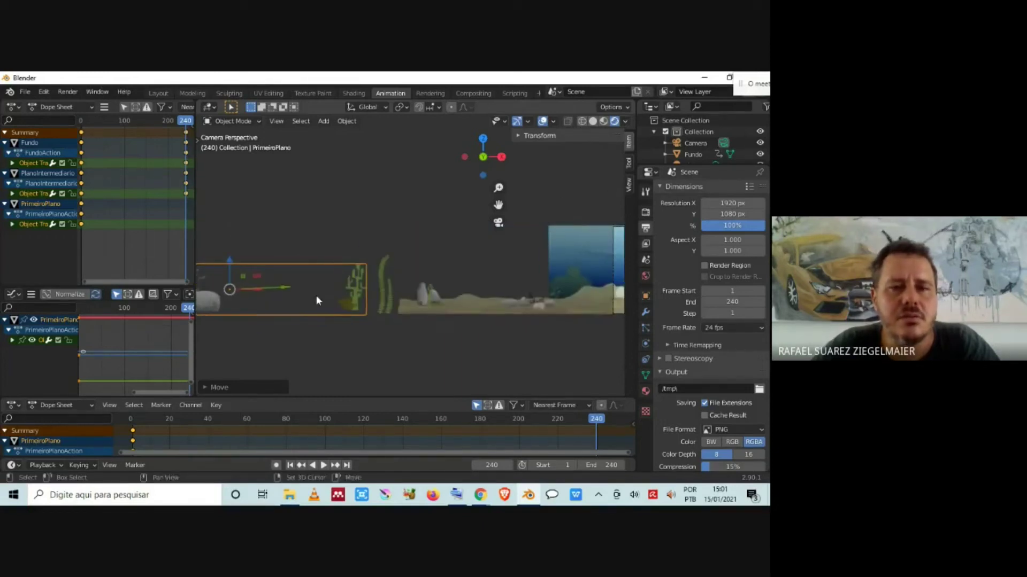
{"action": "scroll", "coordinate": [342, 284], "scroll_direction": "down", "scroll_amount": 3}
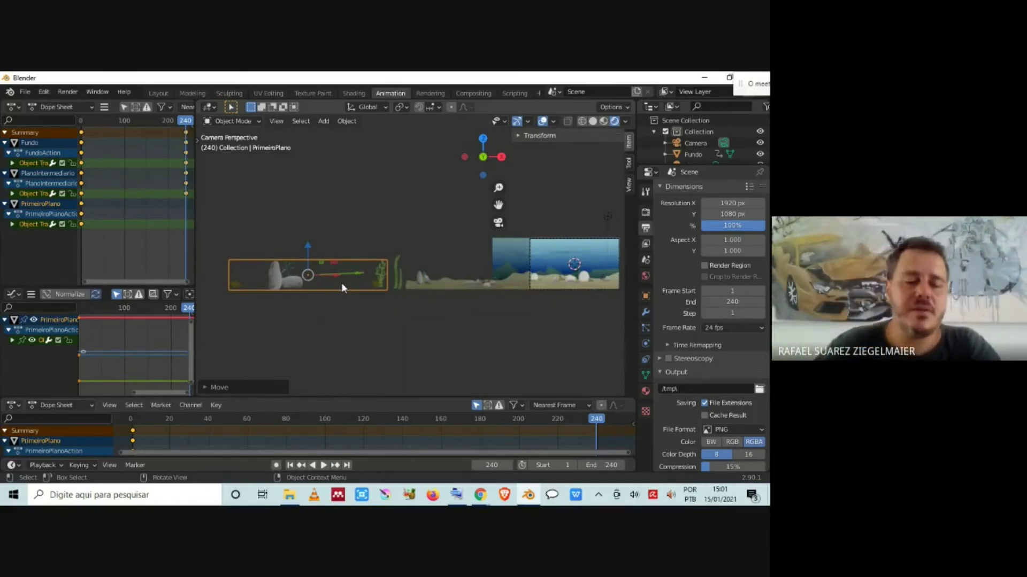
{"action": "middle_click_drag", "start_coordinate": [413, 274], "coordinate": [383, 284], "text": "shift"}
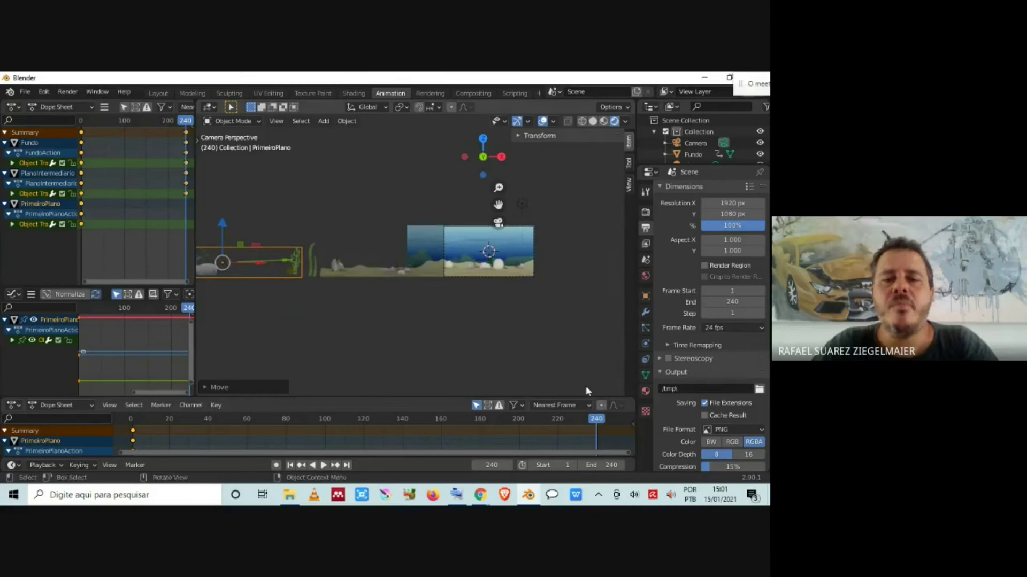
{"action": "left_click", "coordinate": [515, 134]}
{"action": "key", "text": "i"}
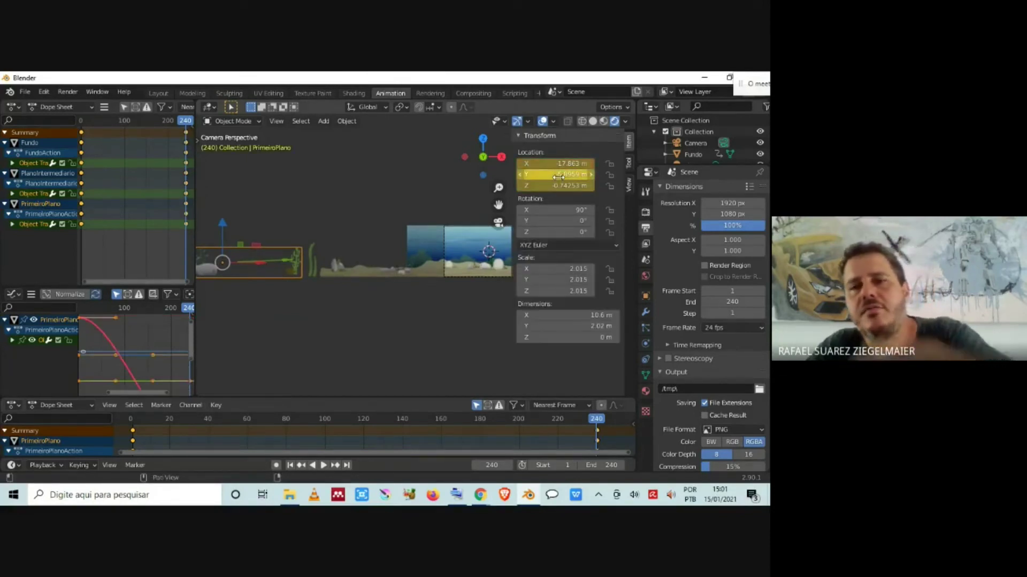
{"action": "left_click", "coordinate": [519, 136]}
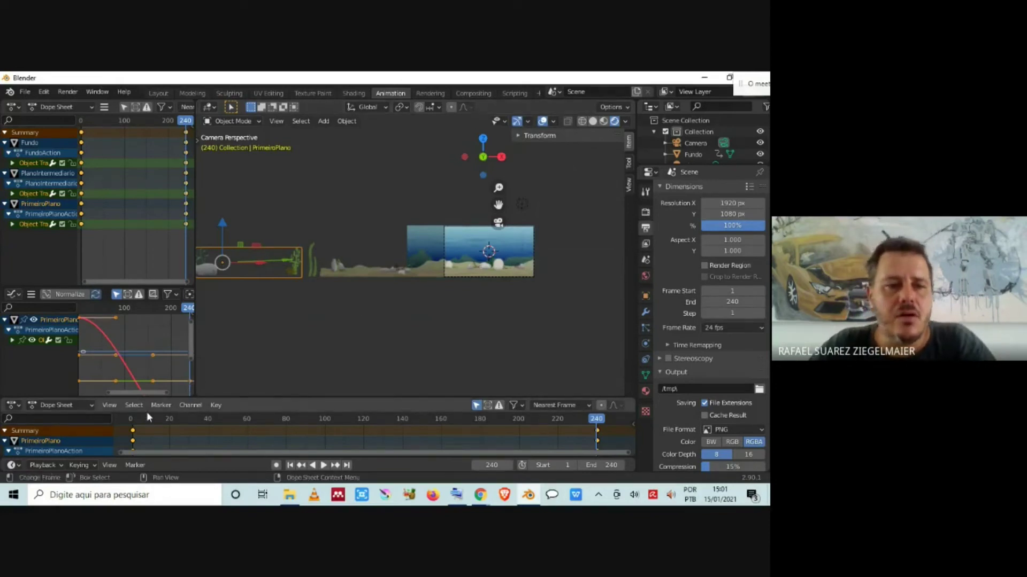
Deselect the plane, return to frame 1, and play back the combined motion of all three layers in the camera view
{"action": "left_click", "coordinate": [134, 418]}
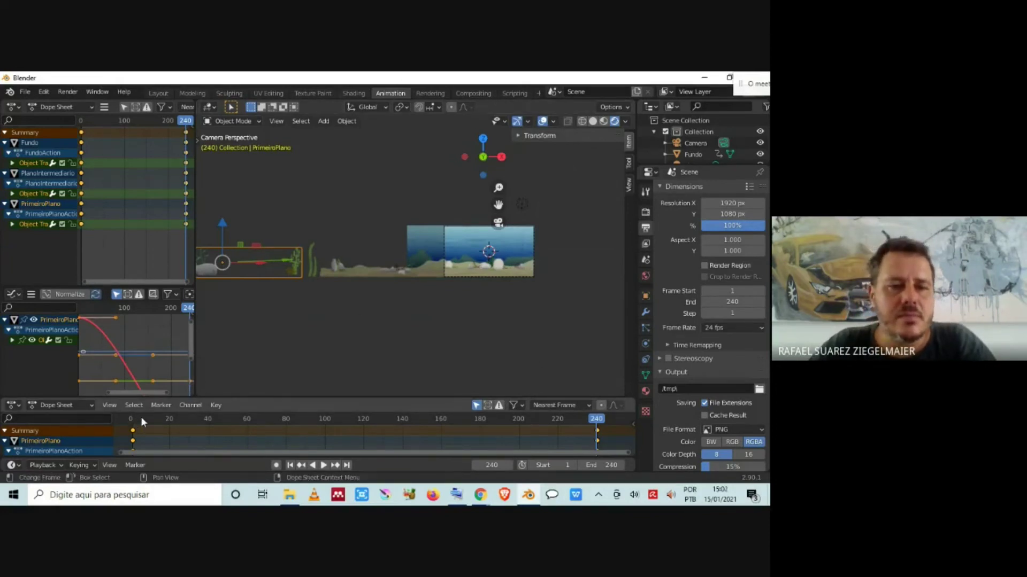
{"action": "left_click", "coordinate": [328, 309]}
{"action": "left_click_drag", "start_coordinate": [138, 421], "coordinate": [132, 422]}
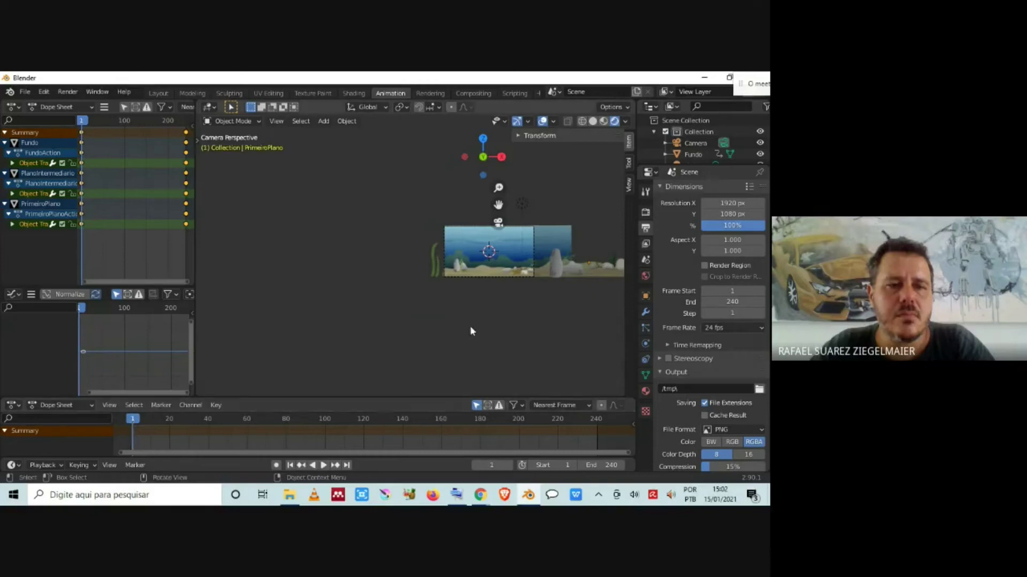
{"action": "scroll", "coordinate": [508, 283], "scroll_direction": "up", "scroll_amount": 3}
{"action": "scroll", "coordinate": [518, 279], "scroll_direction": "up", "scroll_amount": 1}
{"action": "middle_click_drag", "start_coordinate": [499, 297], "coordinate": [250, 324], "text": "shift"}
{"action": "scroll", "coordinate": [367, 332], "scroll_direction": "up", "scroll_amount": 2}
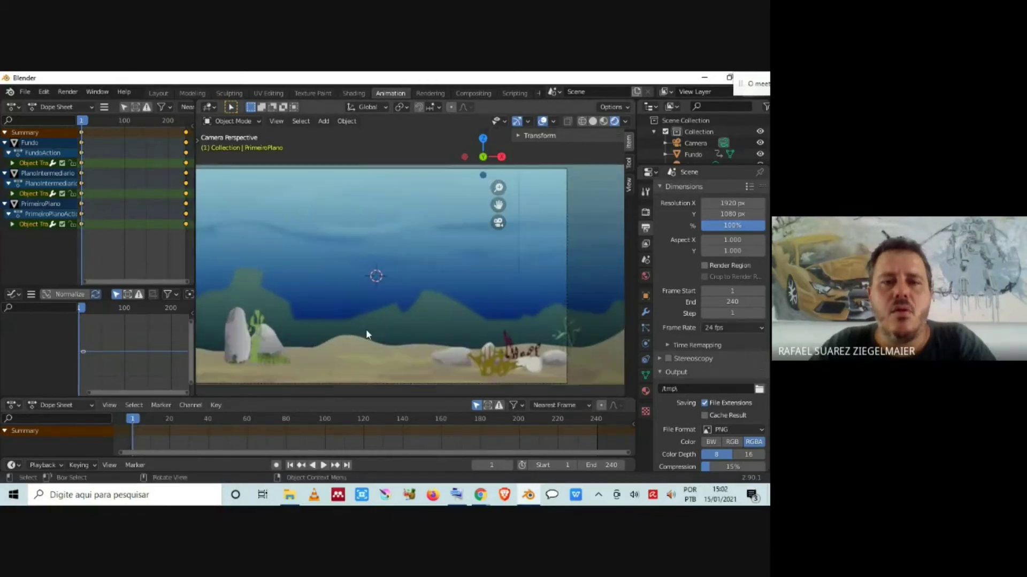
{"action": "middle_click_drag", "start_coordinate": [366, 329], "coordinate": [423, 317], "text": "shift"}
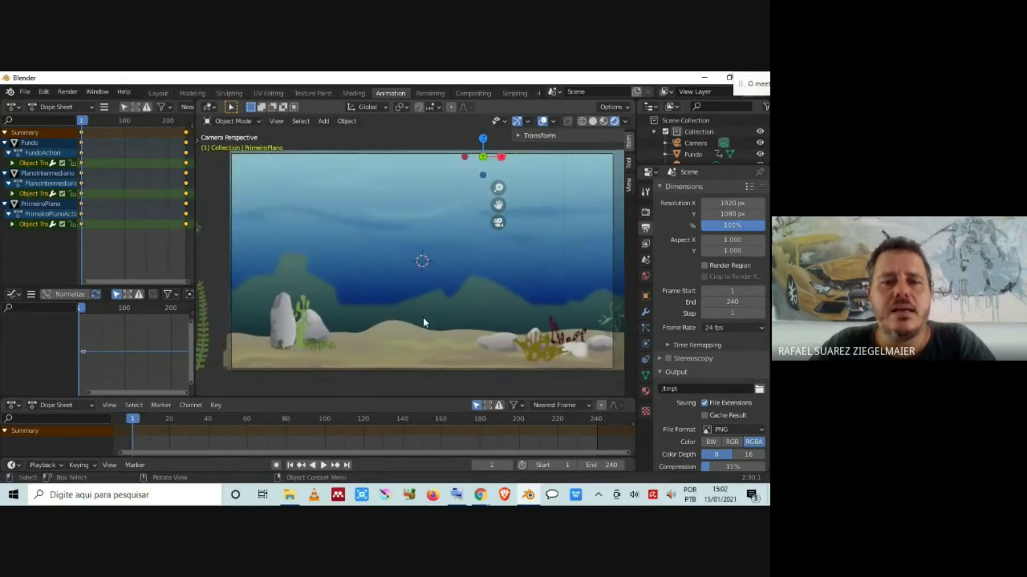
{"action": "key", "text": "space"}
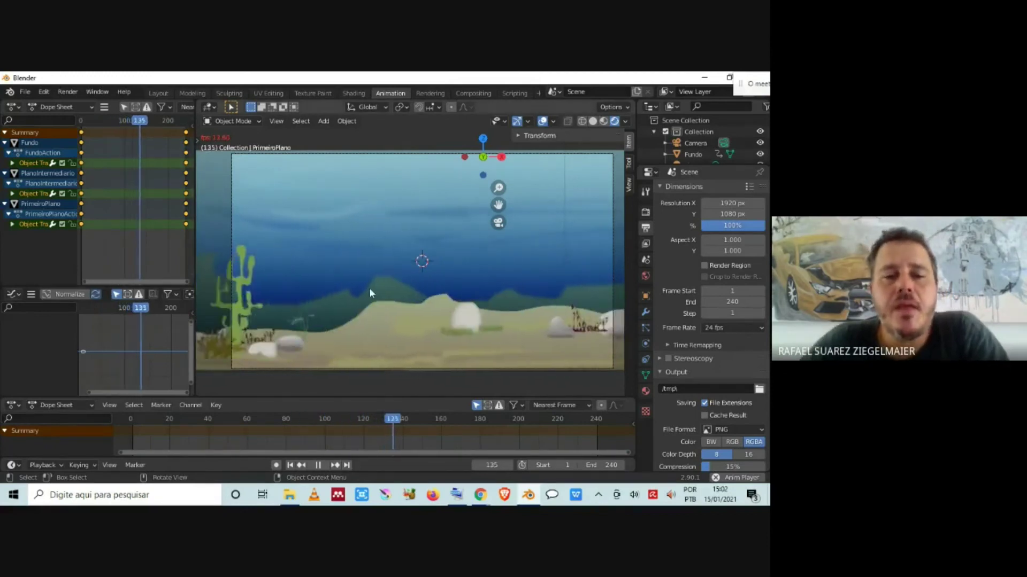
{"action": "left_click", "coordinate": [318, 465]}
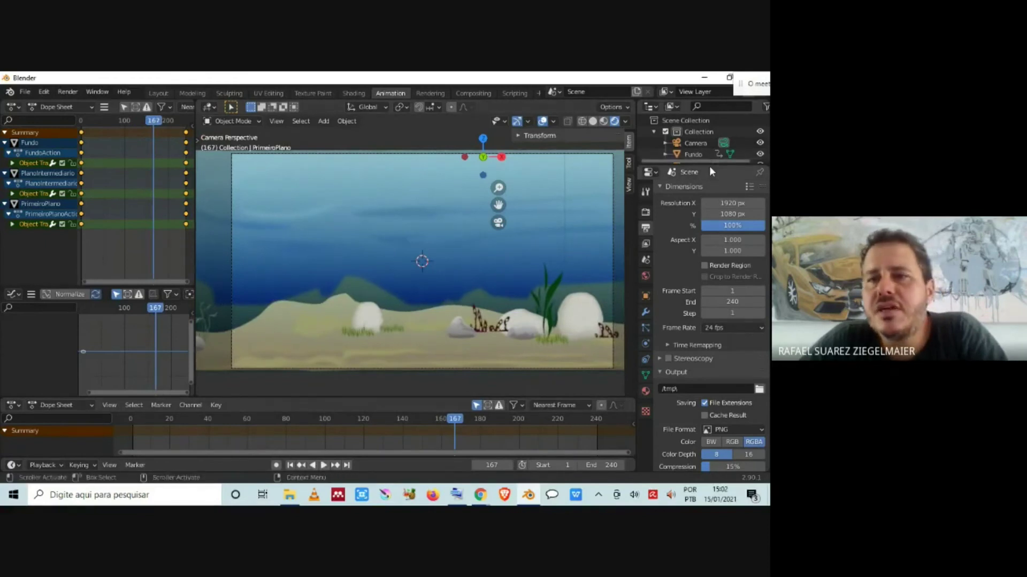
Hide the PrimeiroPlano plane in the enlarged outliner and play back the other two layers from frame 1
{"action": "left_click_drag", "start_coordinate": [711, 165], "coordinate": [707, 247]}
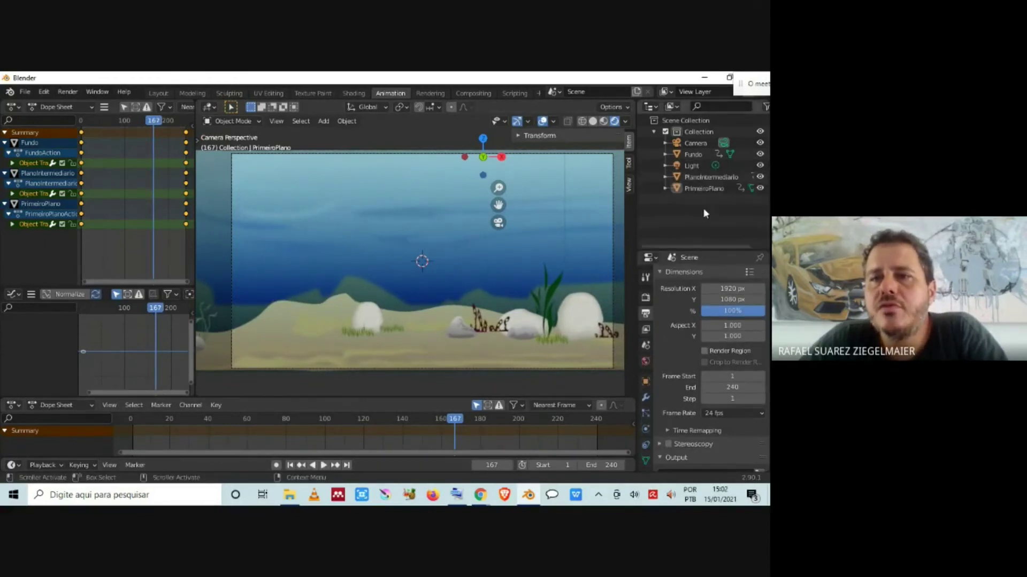
{"action": "left_click", "coordinate": [761, 187]}
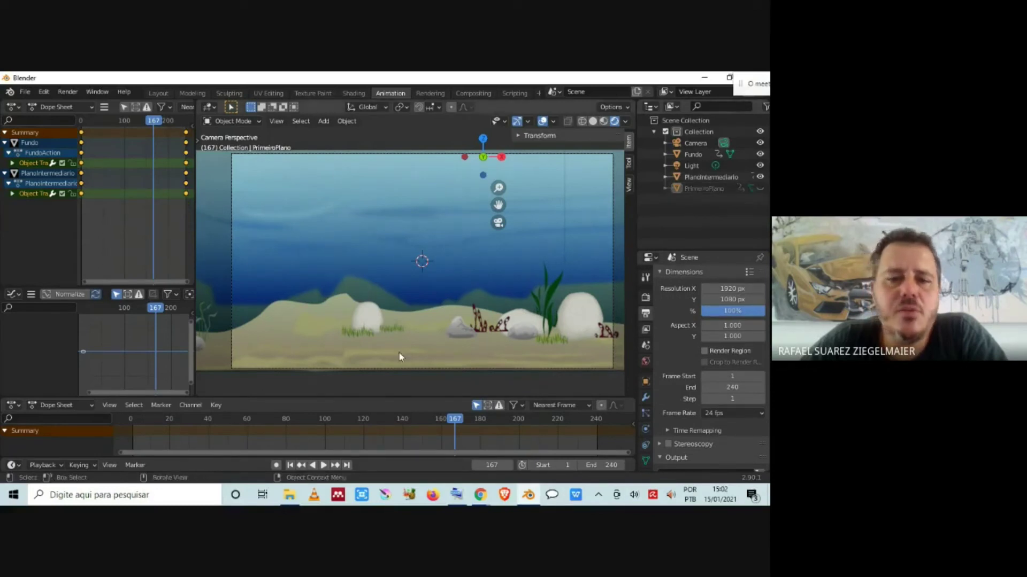
{"action": "left_click", "coordinate": [133, 422]}
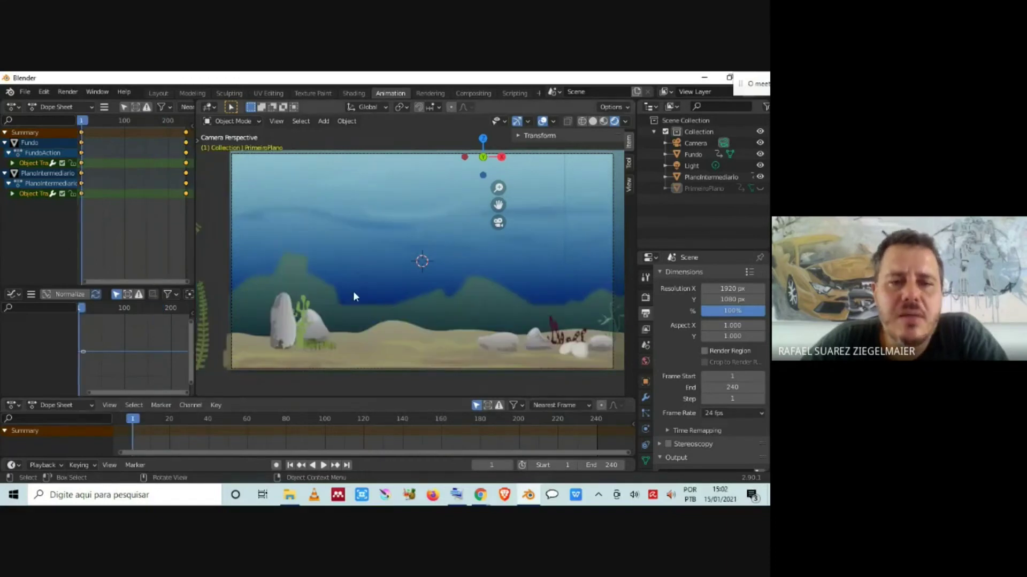
{"action": "left_click", "coordinate": [322, 466]}
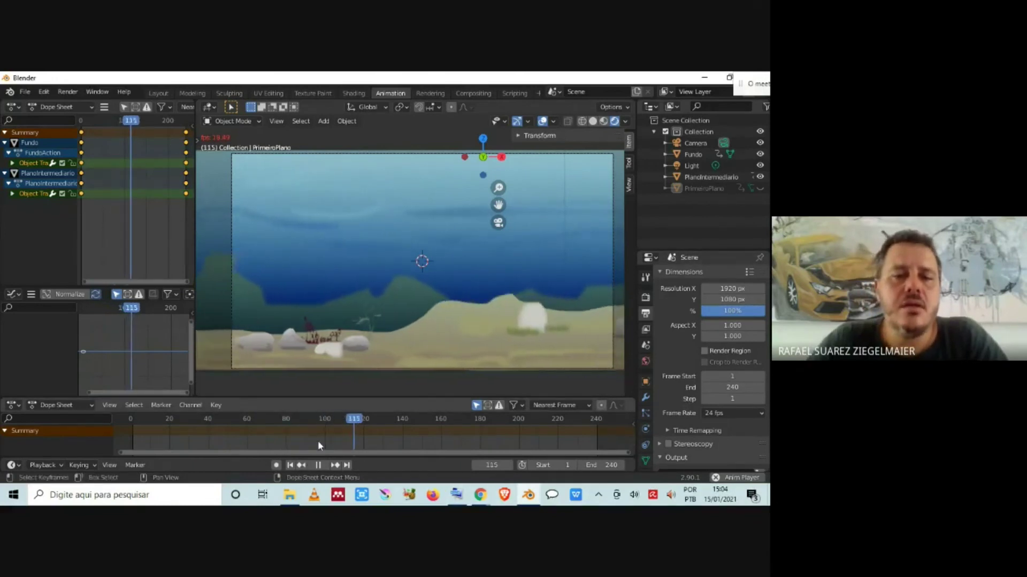
{"action": "key", "text": "space"}
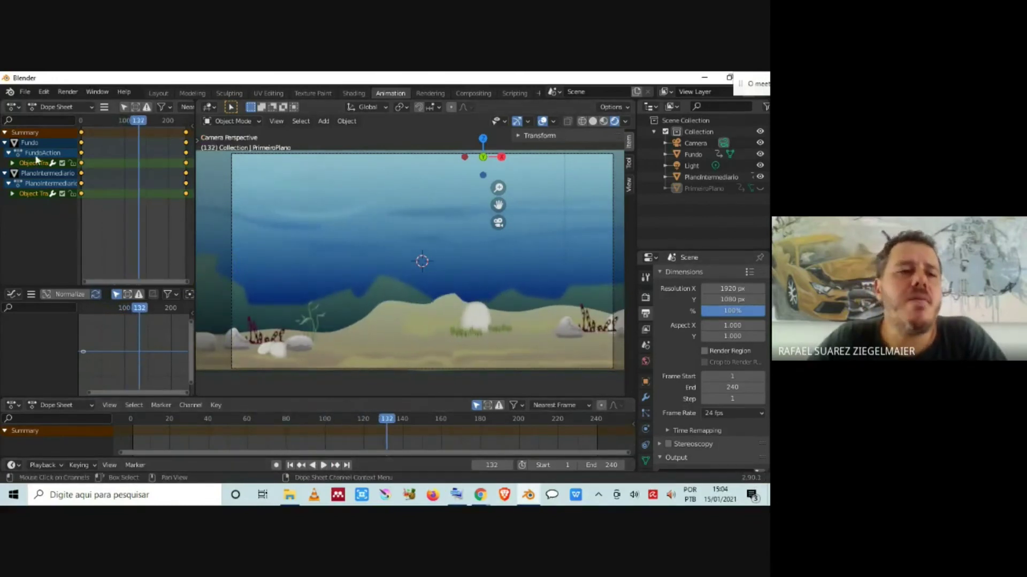
Unhide the PrimeiroPlano plane and collapse the dope sheet channels of all three planes
{"action": "left_click", "coordinate": [6, 144]}
{"action": "left_click", "coordinate": [5, 153]}
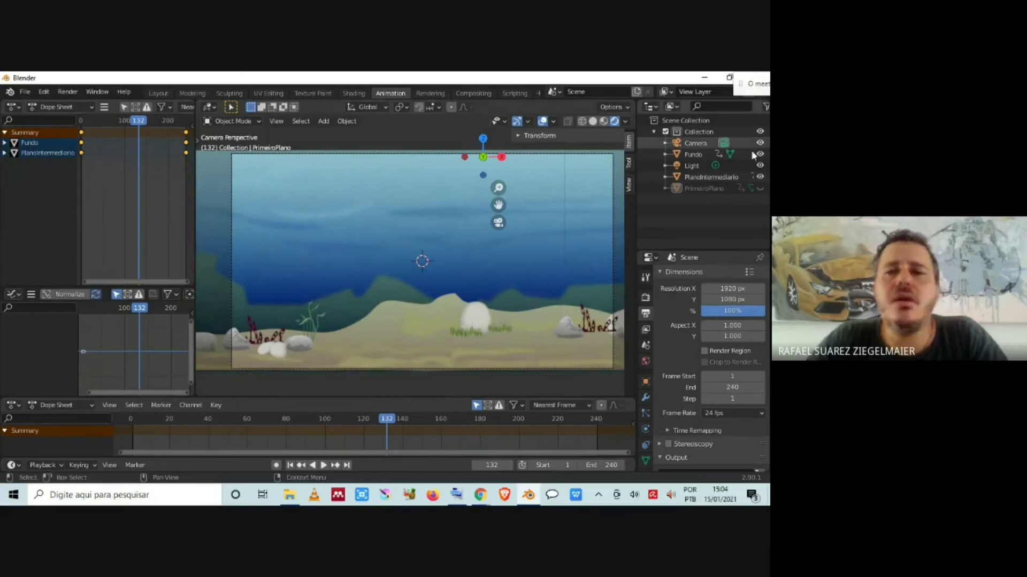
{"action": "left_click", "coordinate": [759, 187]}
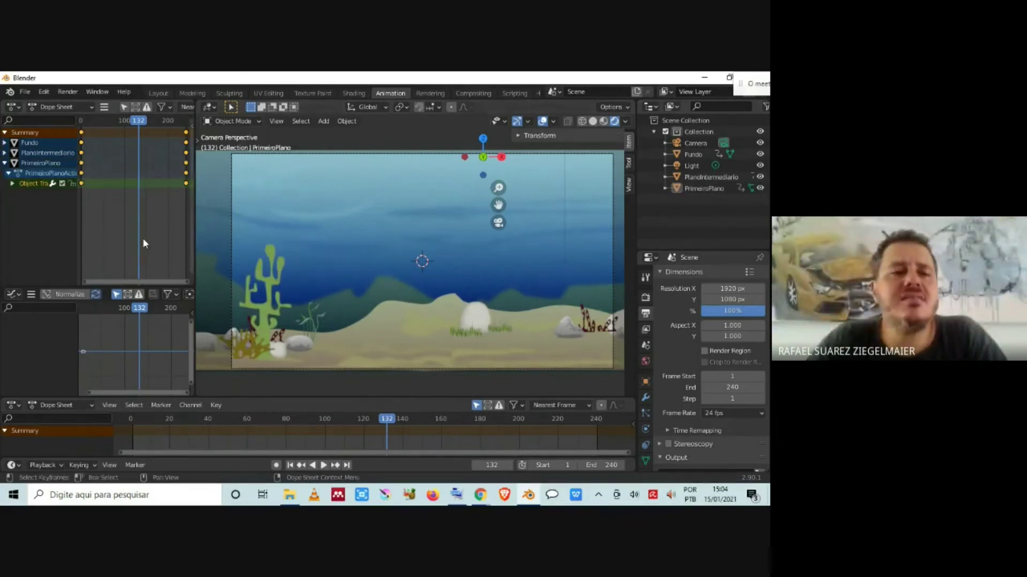
{"action": "left_click", "coordinate": [5, 164]}
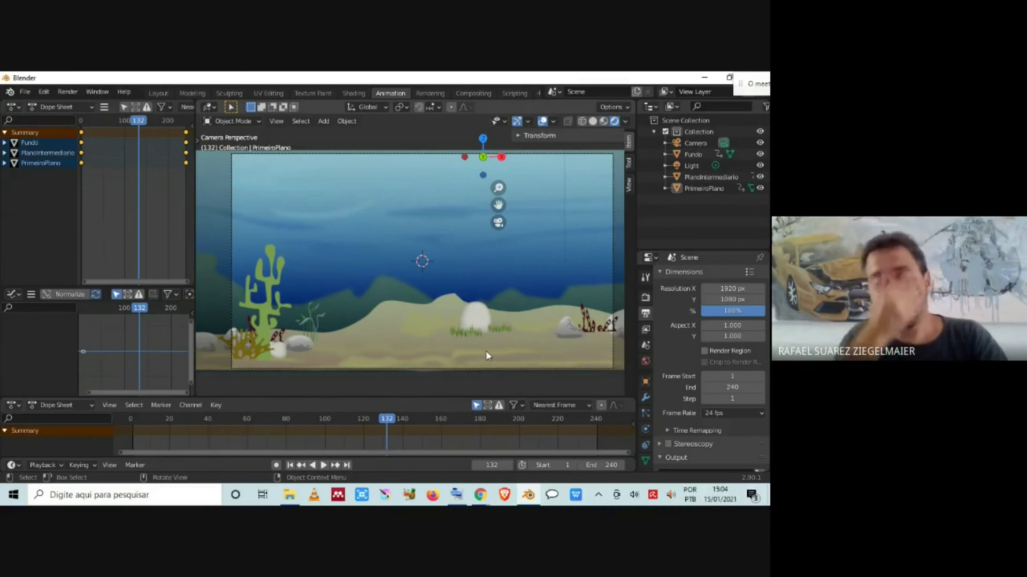
Return to frame 1 and select the Fundo background plane from an angled perspective view
{"action": "left_click", "coordinate": [133, 422]}
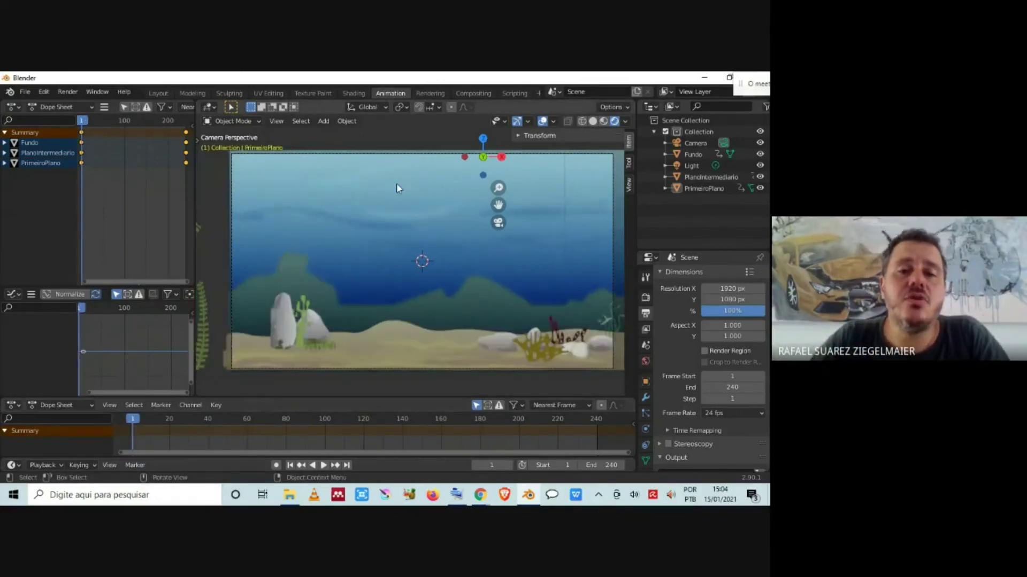
{"action": "scroll", "coordinate": [452, 246], "scroll_direction": "down", "scroll_amount": 4}
{"action": "middle_click_drag", "start_coordinate": [453, 244], "coordinate": [316, 297]}
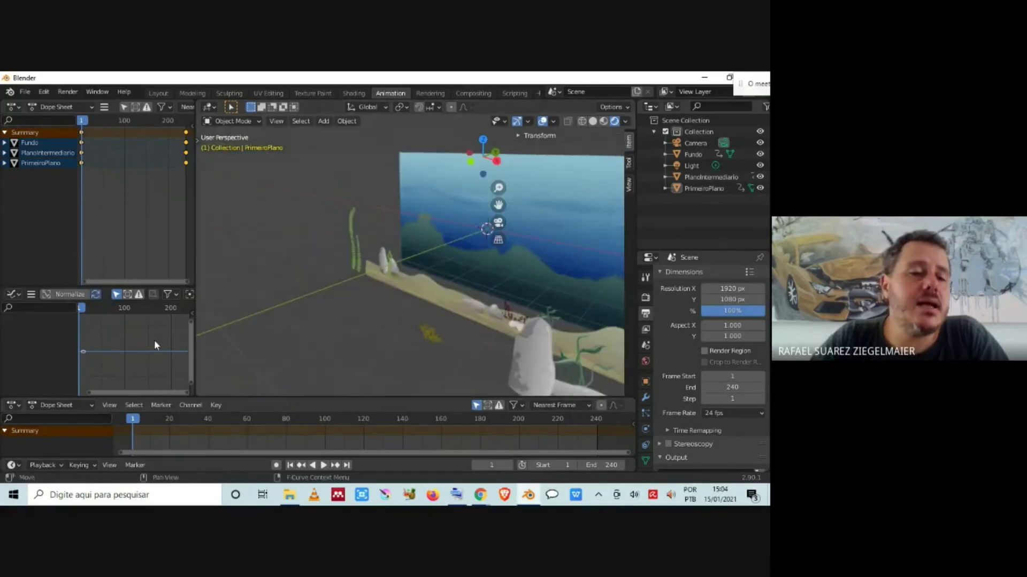
{"action": "middle_click_drag", "start_coordinate": [448, 226], "coordinate": [477, 294]}
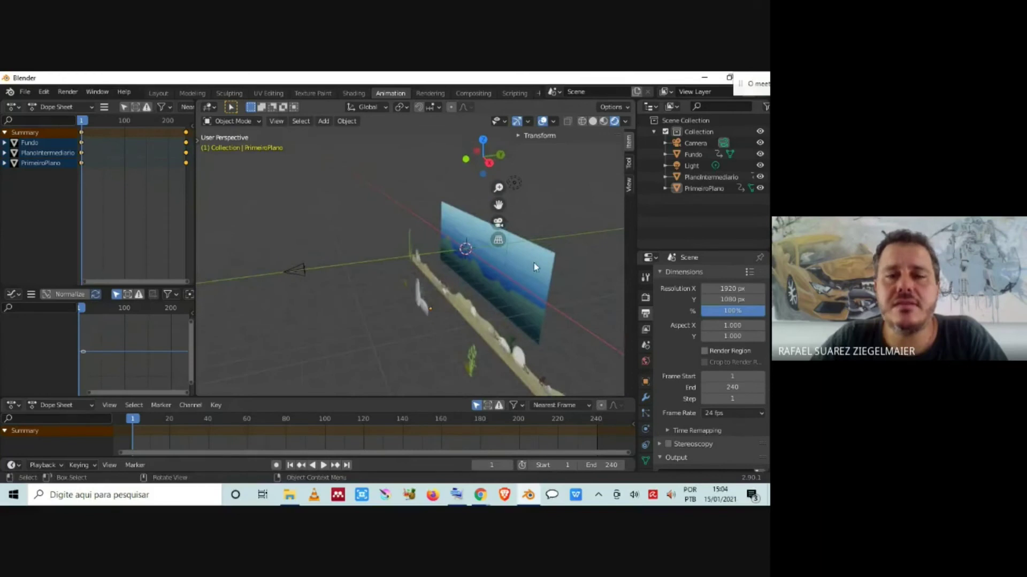
{"action": "left_click", "coordinate": [547, 258]}
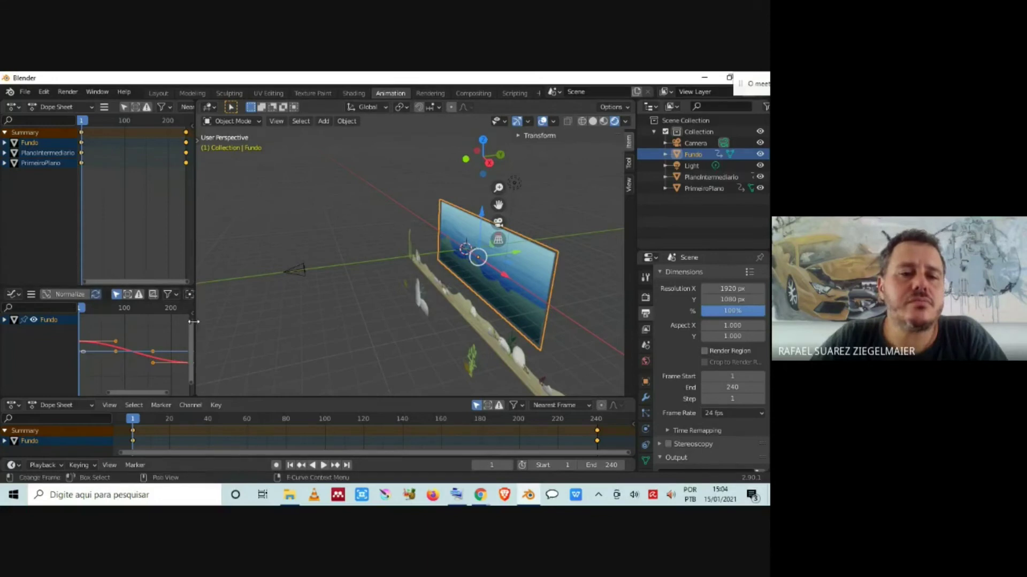
Enlarge the graph editor and fit Fundo's animation curves in it
{"action": "left_click_drag", "start_coordinate": [194, 323], "coordinate": [323, 327]}
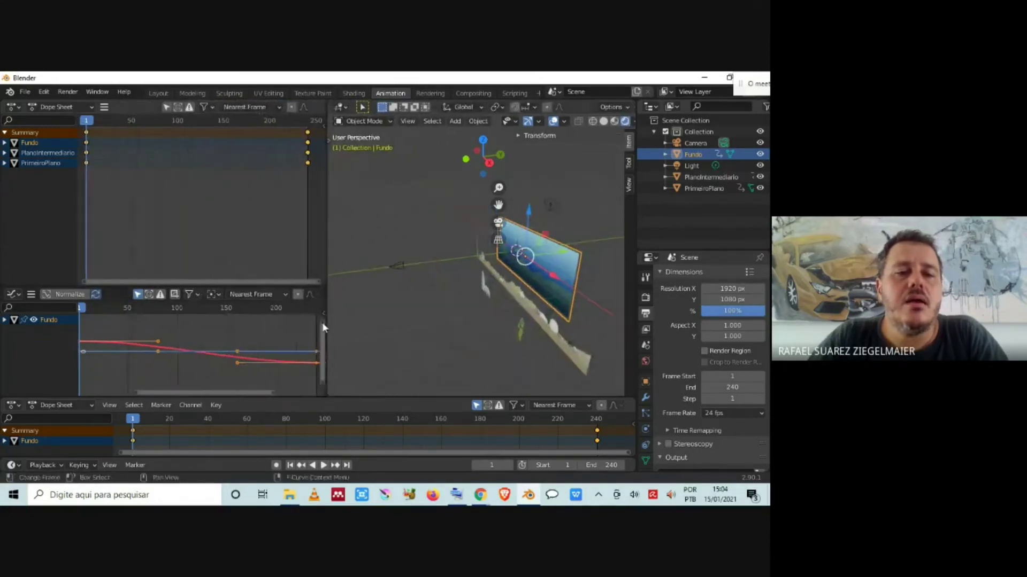
{"action": "left_click_drag", "start_coordinate": [258, 286], "coordinate": [256, 191]}
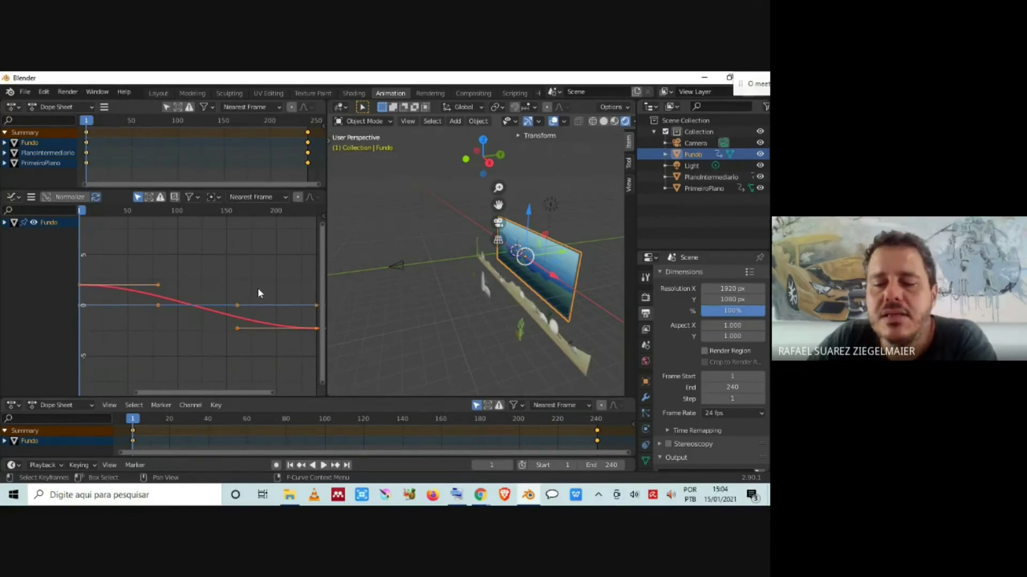
{"action": "key", "text": "Home"}
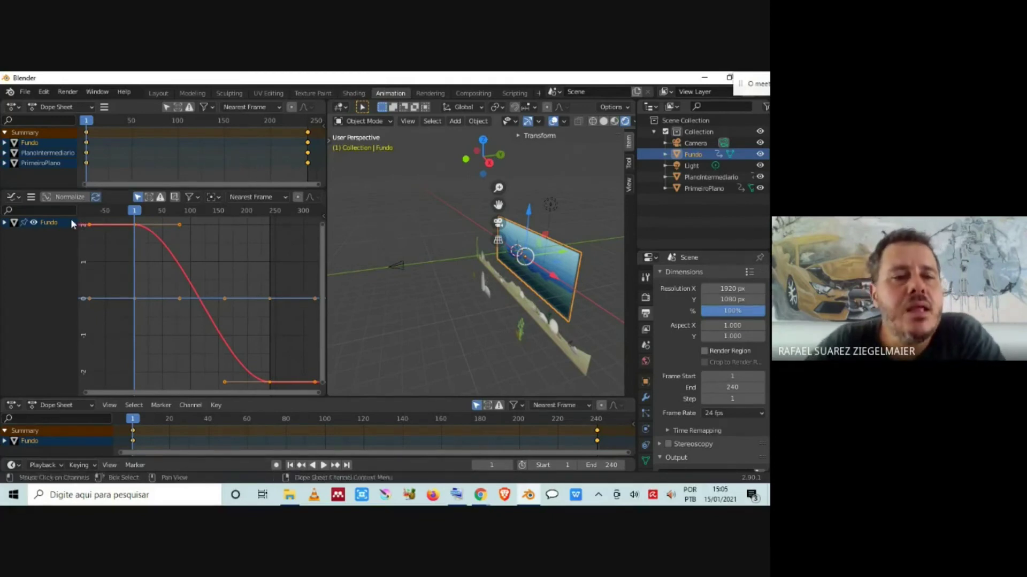
Expand the Fundo channels in the graph editor down to the X, Y and Z location curves
{"action": "scroll", "coordinate": [184, 288], "scroll_direction": "up", "scroll_amount": 2}
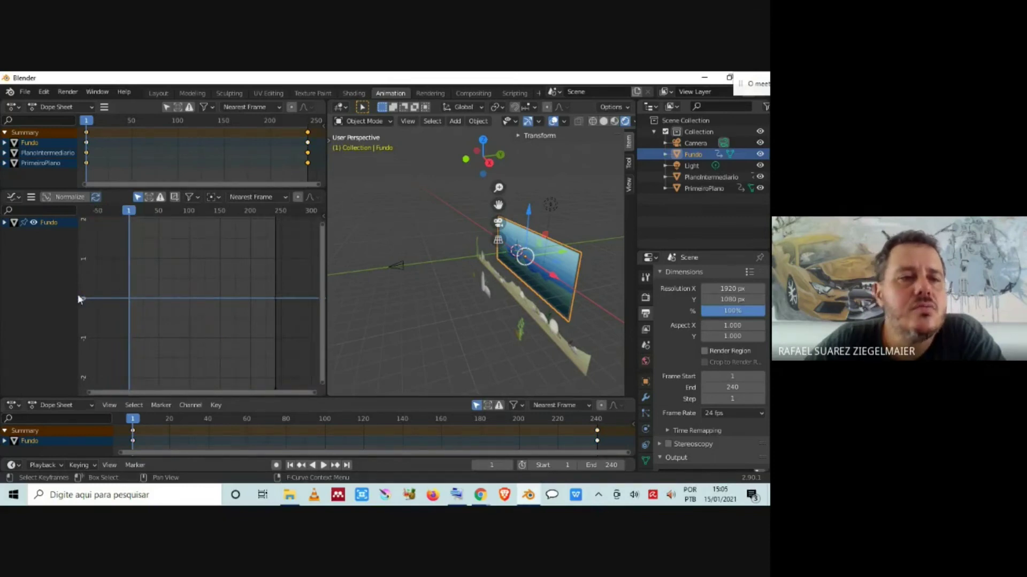
{"action": "left_click", "coordinate": [4, 222]}
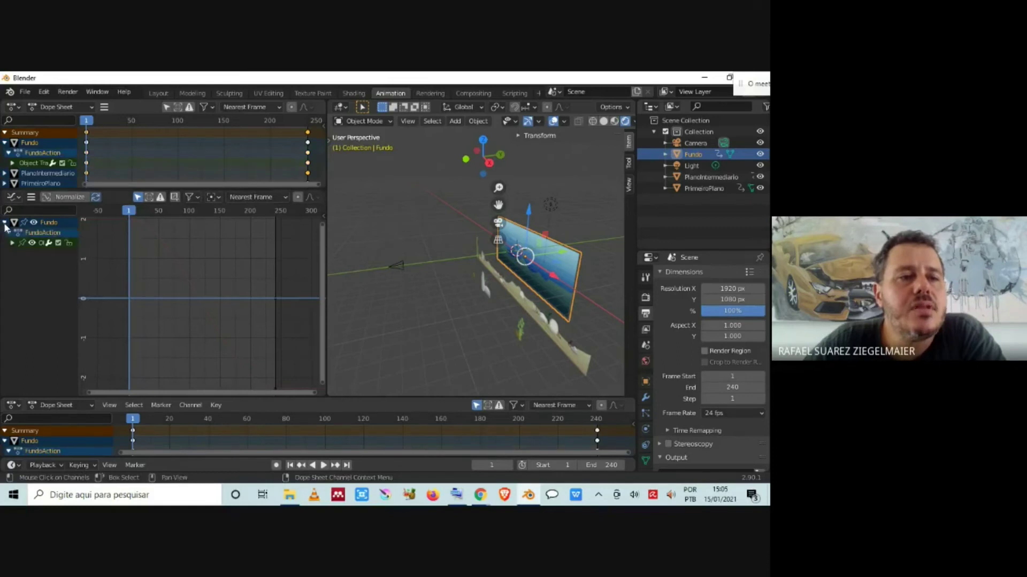
{"action": "left_click", "coordinate": [13, 242]}
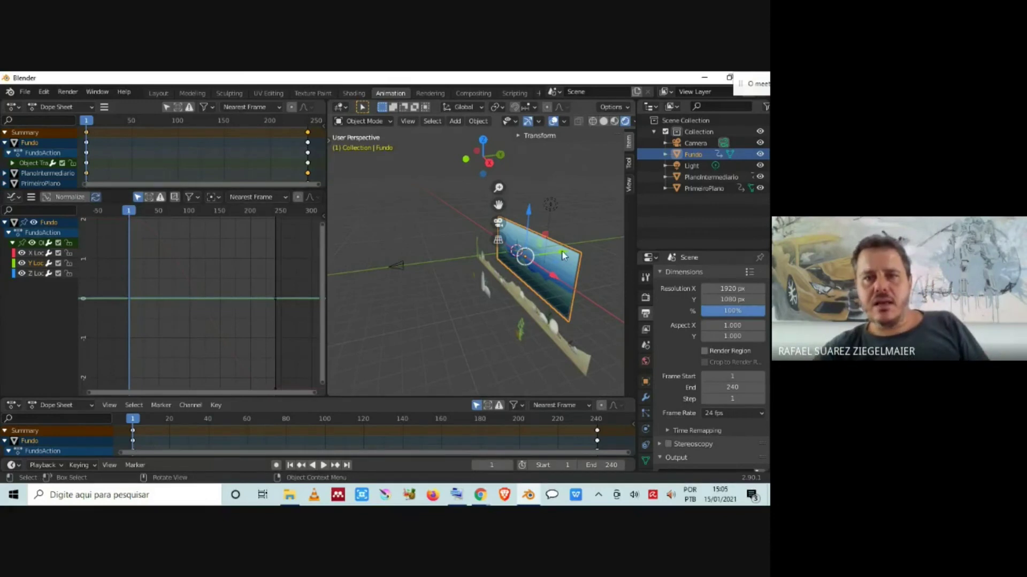
Try moving the Fundo plane along the global Y axis, and undo the move
{"action": "key", "text": "g"}
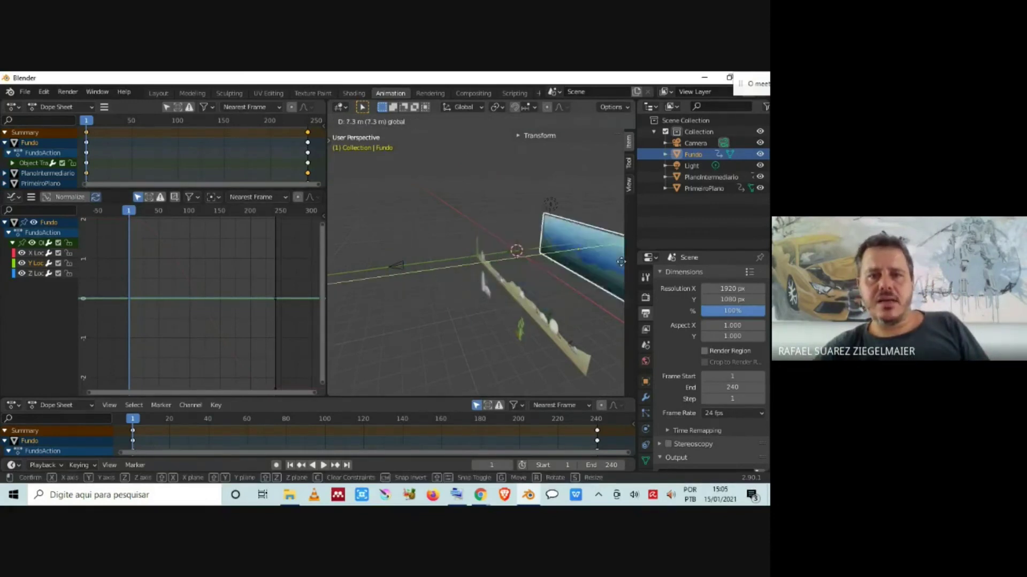
{"action": "left_click", "coordinate": [533, 309]}
{"action": "key", "text": "ctrl+z"}
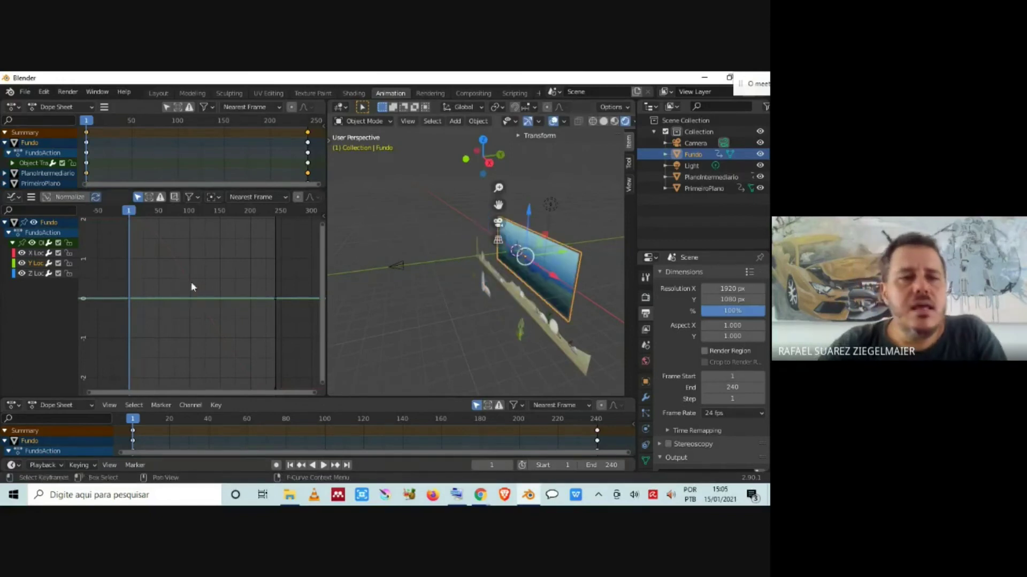
Show Fundo's X location curve in full and select its keyframe at frame 1
{"action": "left_click", "coordinate": [33, 253]}
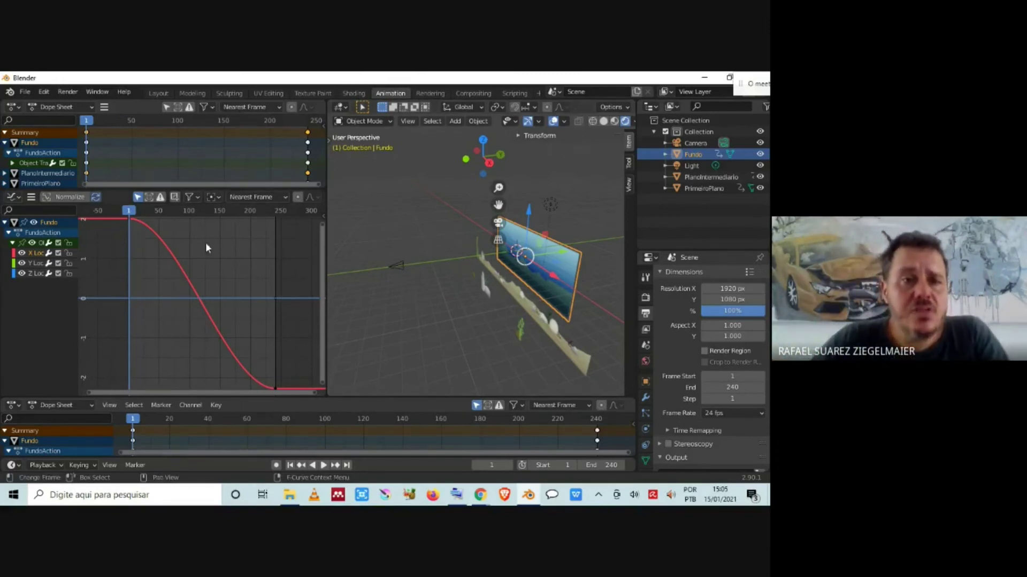
{"action": "key", "text": "Home"}
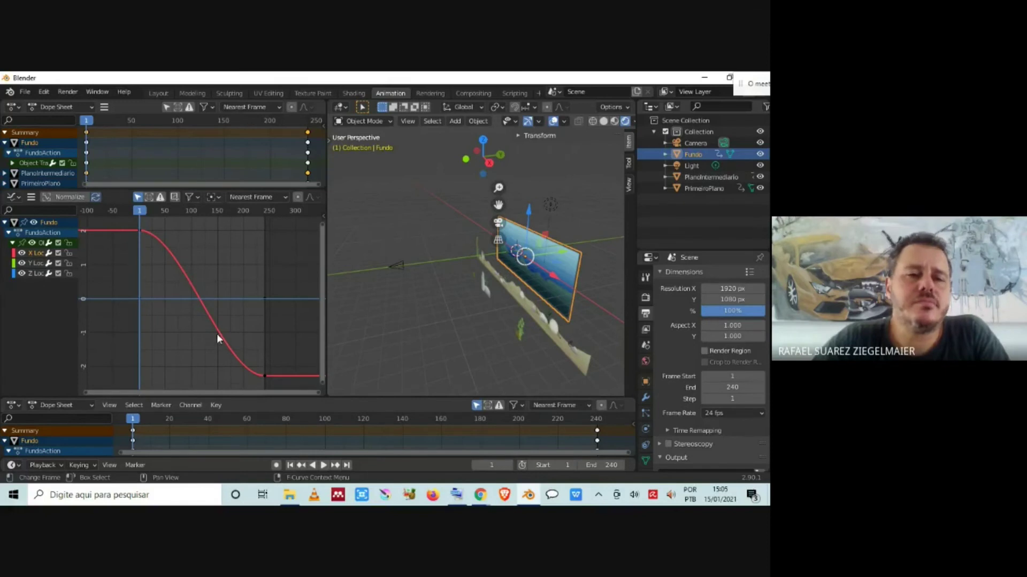
{"action": "left_click", "coordinate": [139, 231]}
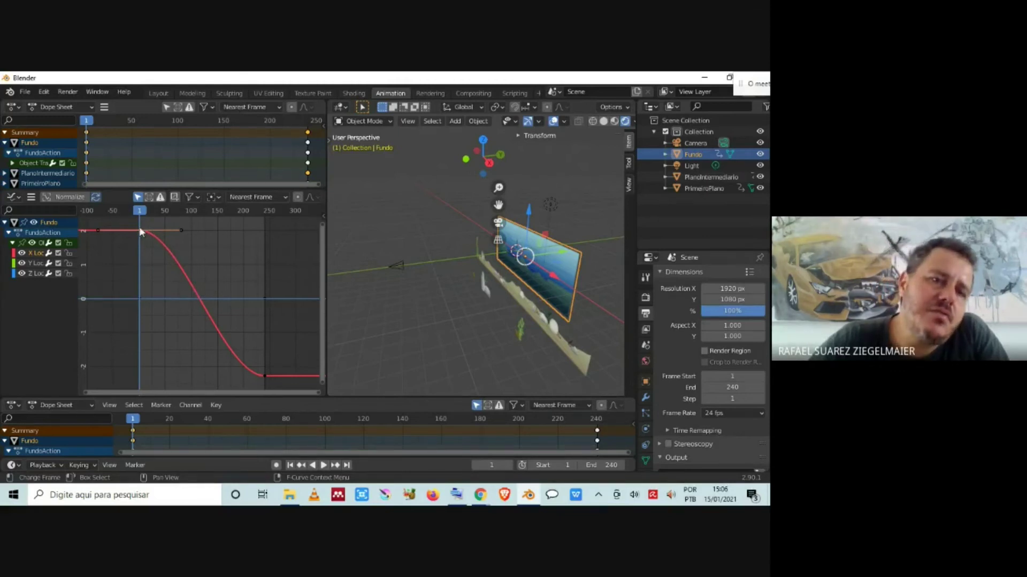
Preview Fundo's motion and examine how its X location curve eases out of the first keyframe and into the last
{"action": "left_click_drag", "start_coordinate": [139, 211], "coordinate": [245, 260]}
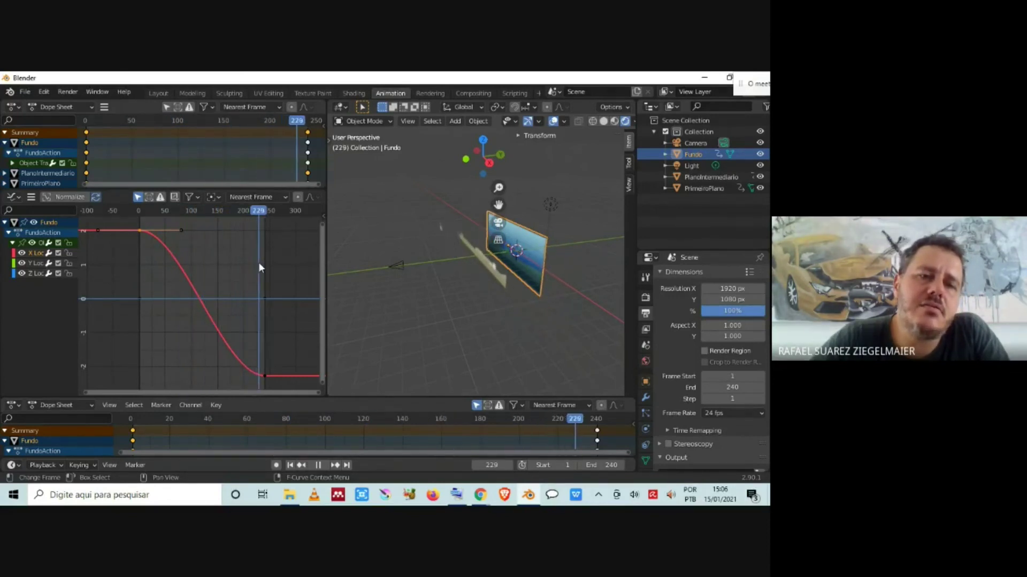
{"action": "left_click_drag", "start_coordinate": [163, 230], "coordinate": [139, 230]}
{"action": "scroll", "coordinate": [152, 244], "scroll_direction": "up", "scroll_amount": 4}
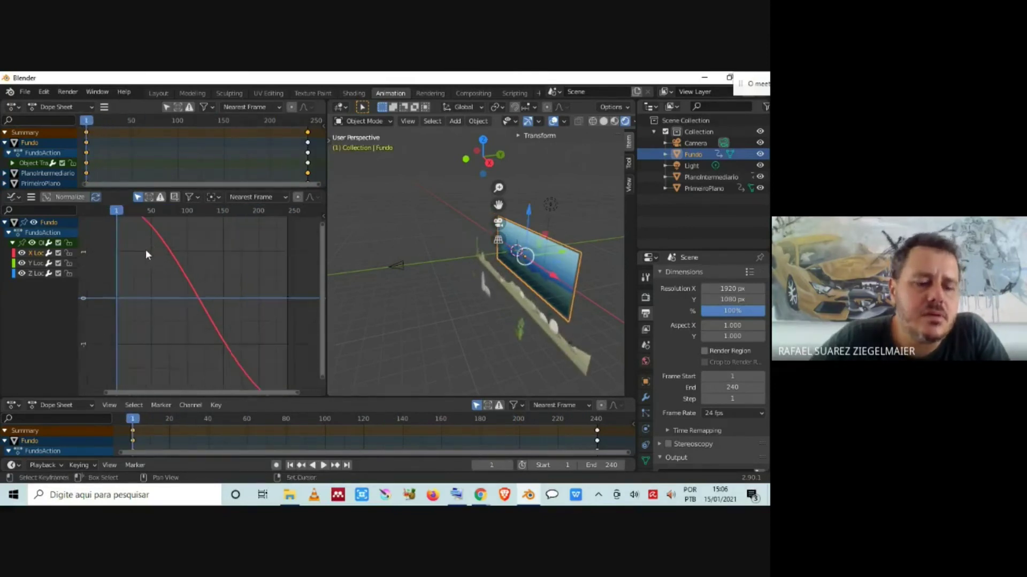
{"action": "middle_click_drag", "start_coordinate": [145, 249], "coordinate": [214, 319]}
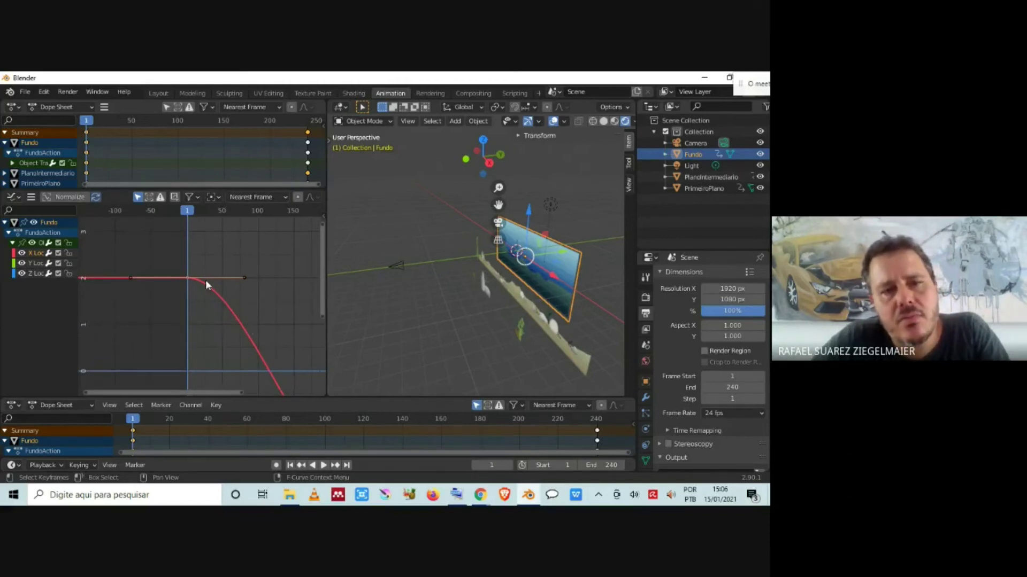
{"action": "scroll", "coordinate": [273, 306], "scroll_direction": "down", "scroll_amount": 4}
{"action": "middle_click_drag", "start_coordinate": [280, 349], "coordinate": [203, 243]}
{"action": "scroll", "coordinate": [217, 289], "scroll_direction": "up", "scroll_amount": 4}
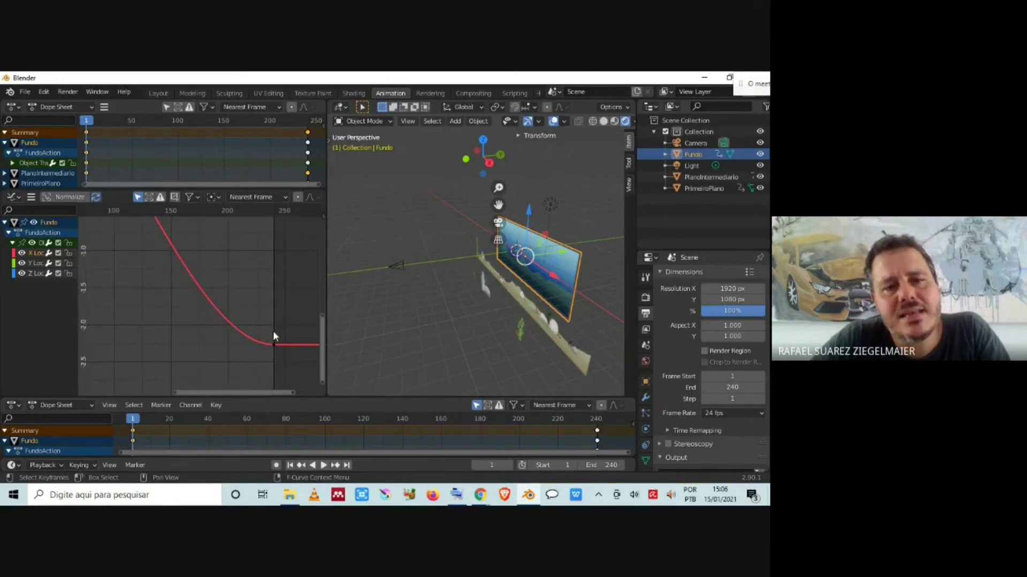
{"action": "scroll", "coordinate": [197, 244], "scroll_direction": "down", "scroll_amount": 5}
{"action": "middle_click_drag", "start_coordinate": [172, 267], "coordinate": [189, 307]}
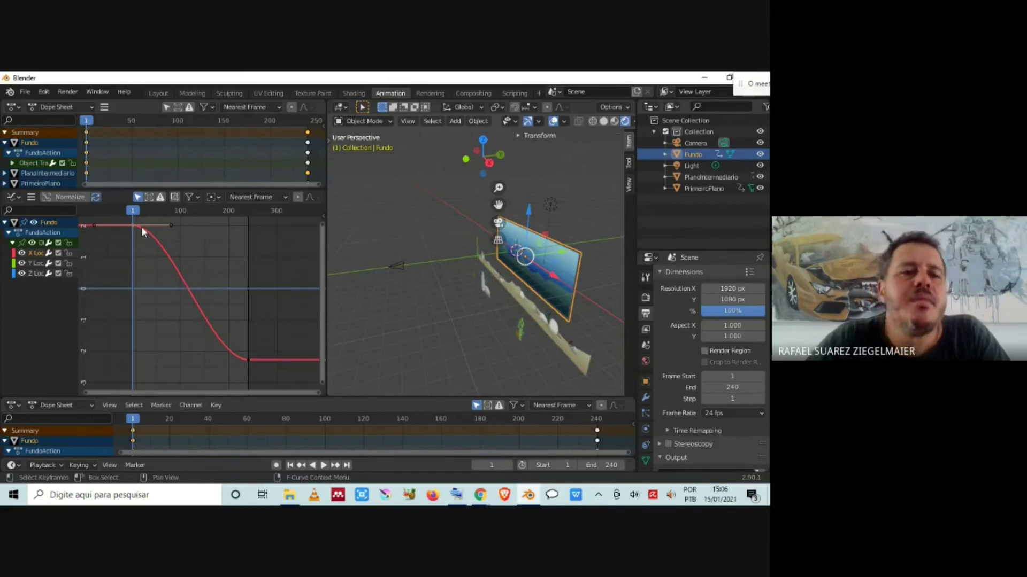
Set both keyframes of Fundo's X location curve, at frames 1 and 240, to Linear interpolation
{"action": "left_click", "coordinate": [248, 360]}
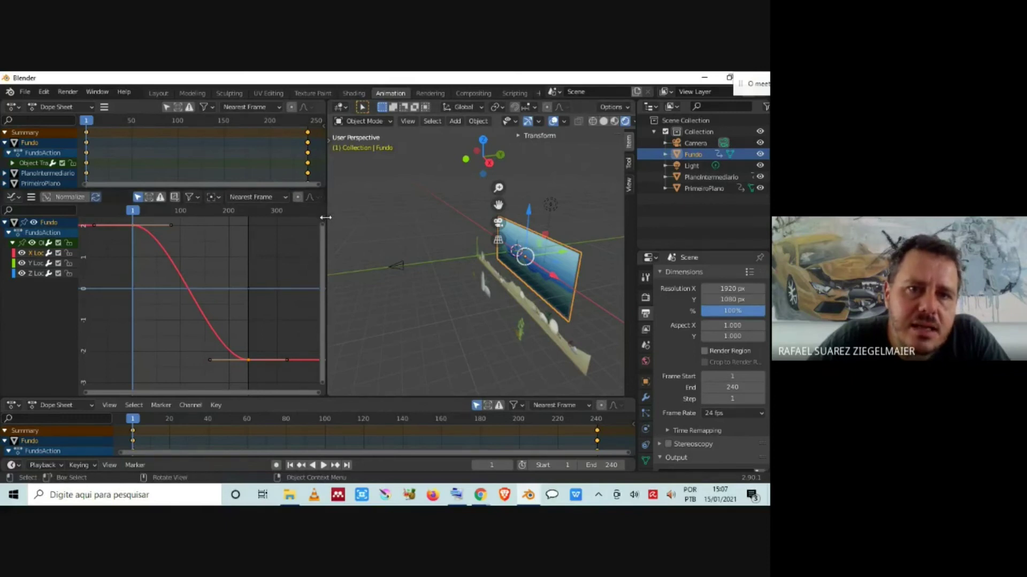
{"action": "key", "text": "n"}
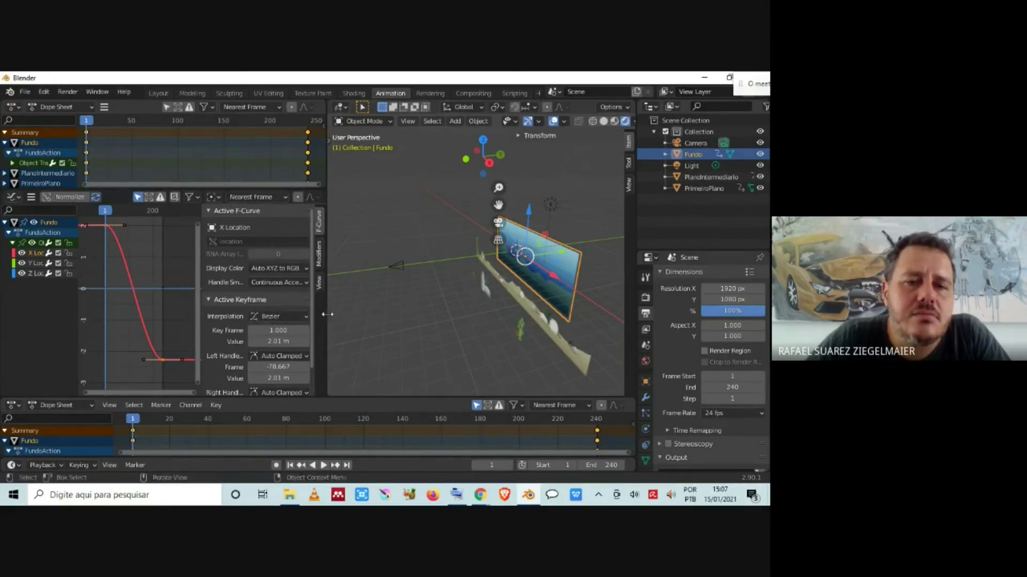
{"action": "left_click_drag", "start_coordinate": [327, 314], "coordinate": [397, 316]}
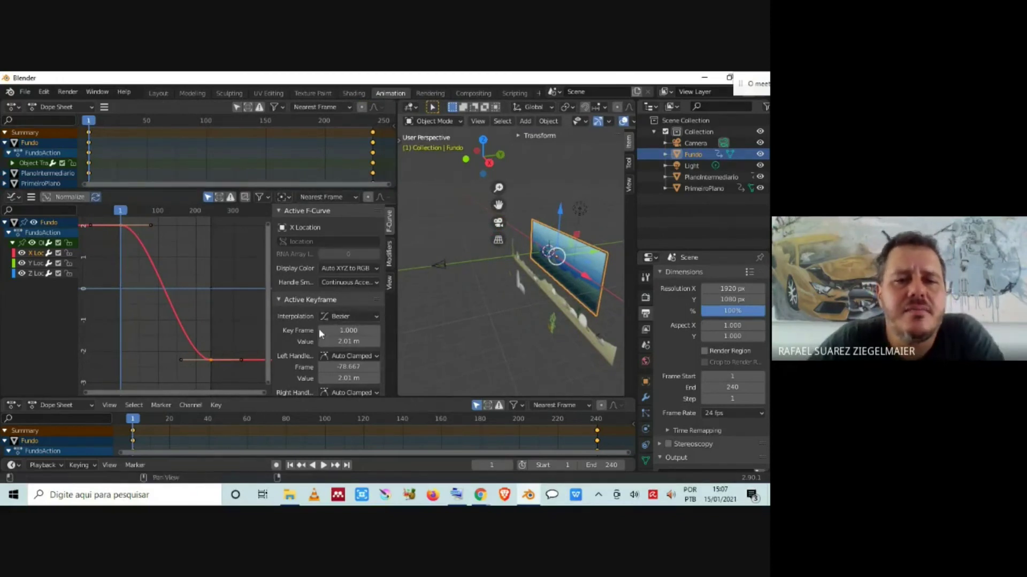
{"action": "left_click", "coordinate": [341, 315]}
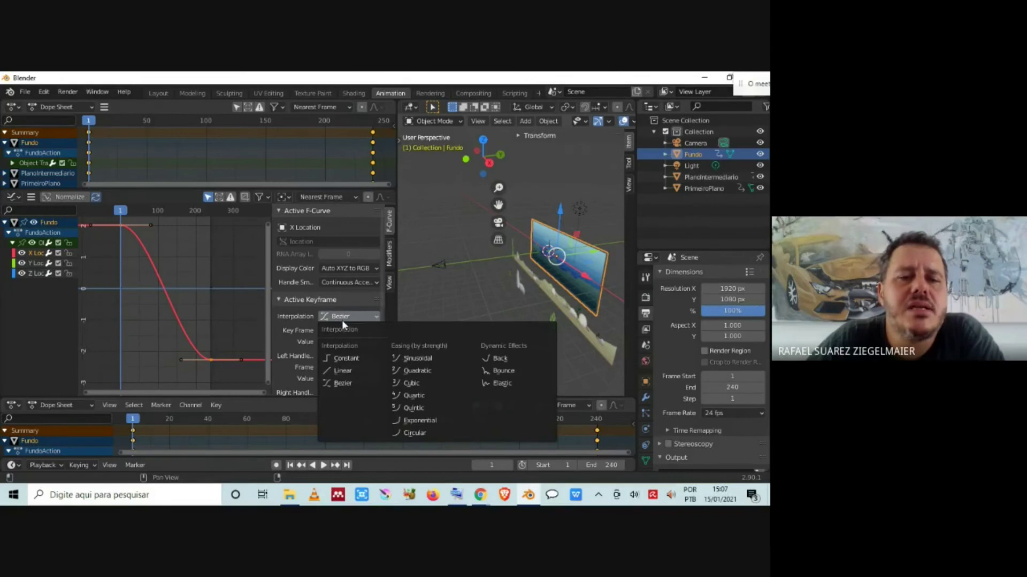
{"action": "left_click", "coordinate": [337, 371]}
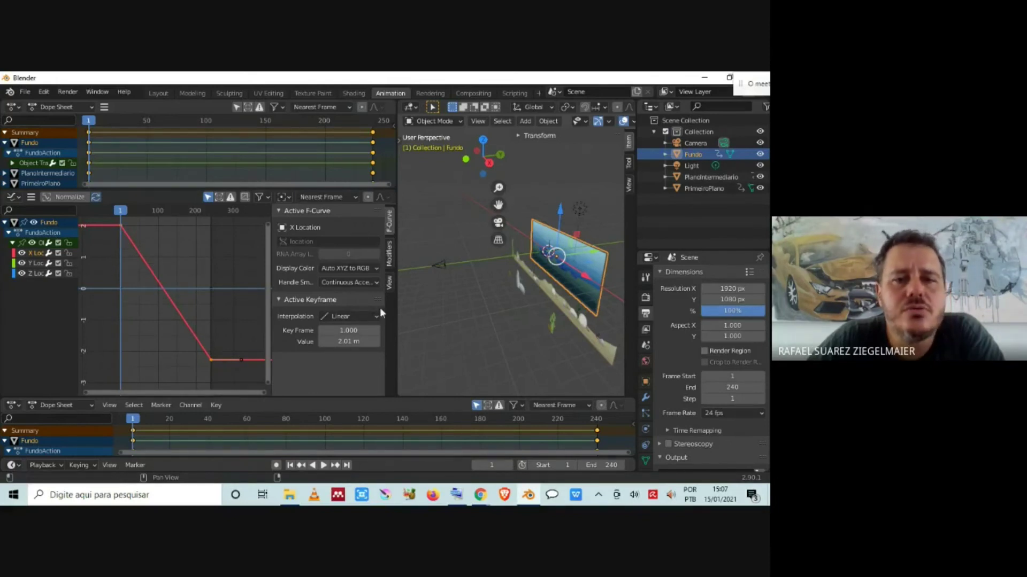
Select the PlanoIntermediario plane and fit its animation curves in a widened graph area
{"action": "left_click_drag", "start_coordinate": [397, 307], "coordinate": [336, 295]}
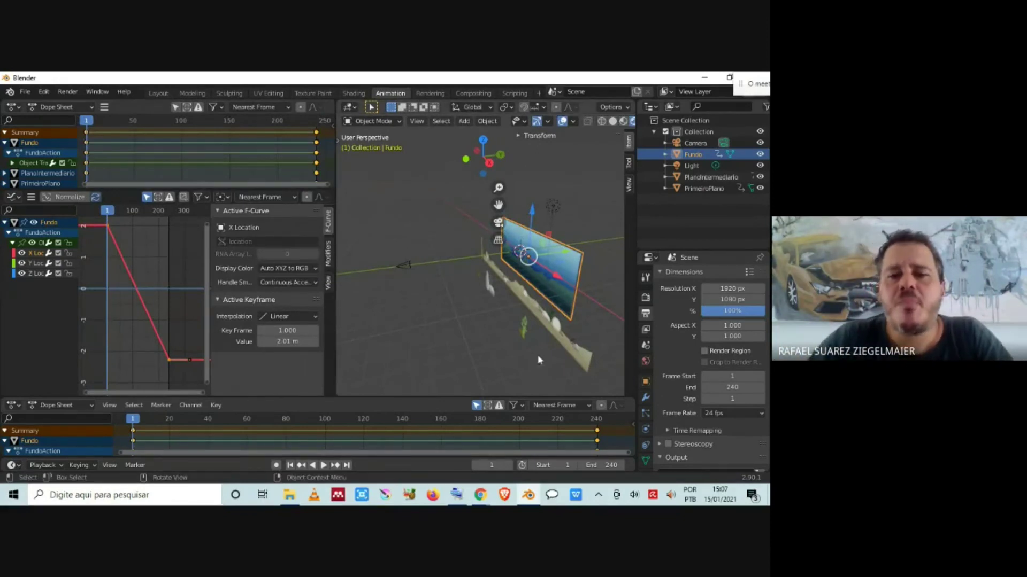
{"action": "left_click", "coordinate": [582, 356]}
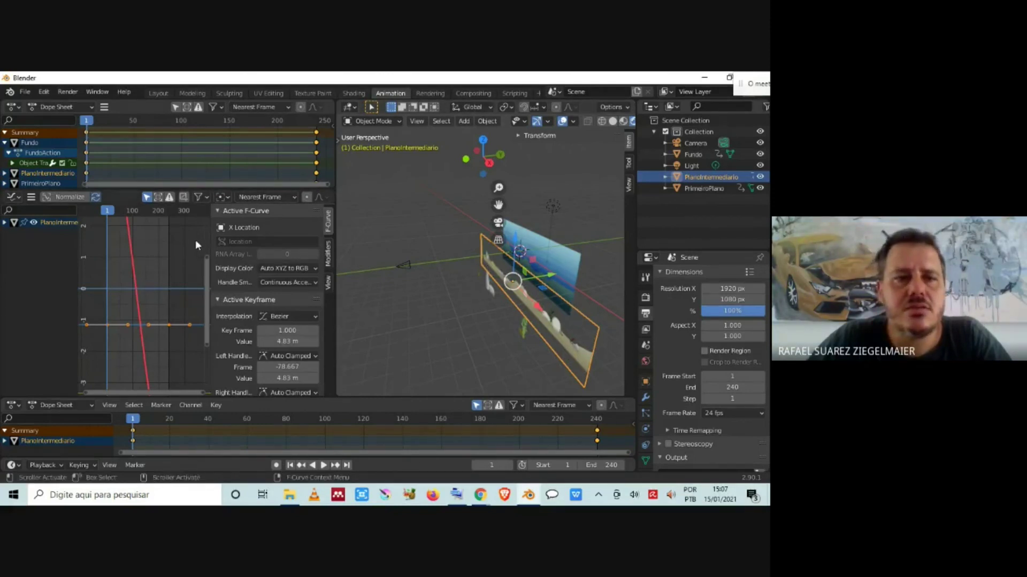
{"action": "left_click_drag", "start_coordinate": [209, 233], "coordinate": [356, 246]}
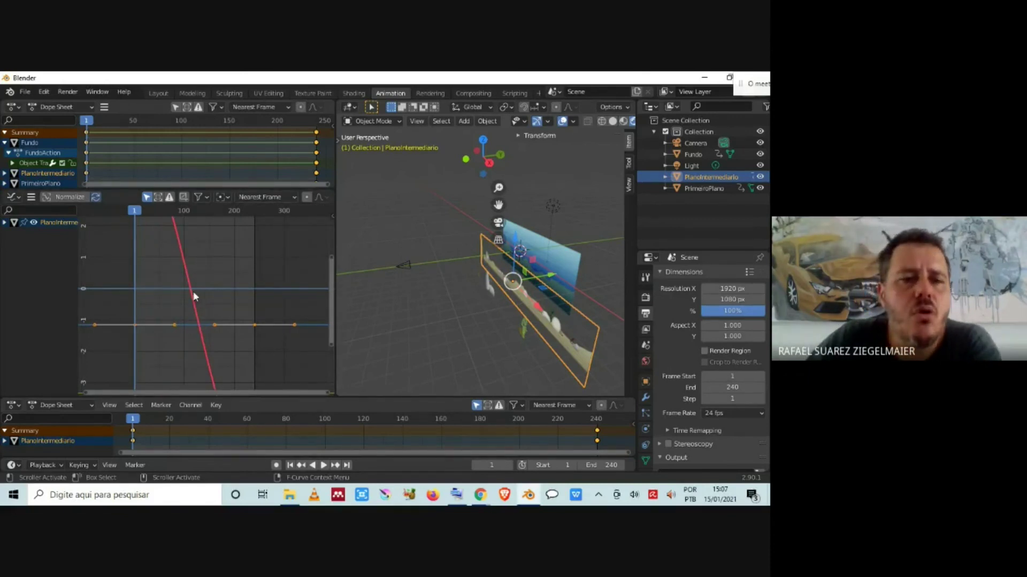
{"action": "key", "text": "Home"}
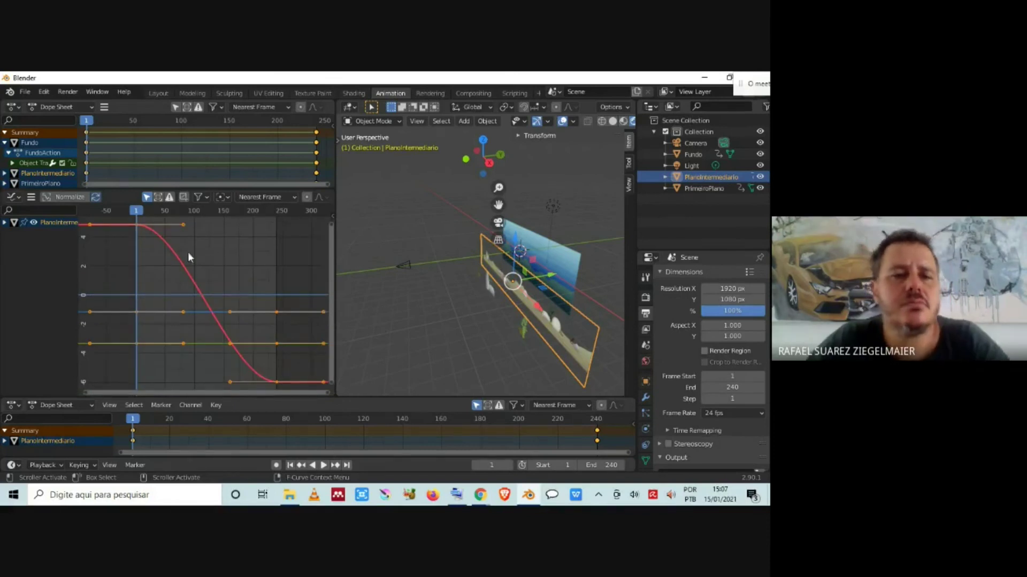
Set the first and last keyframes of PlanoIntermediario's X location curve to Linear interpolation
{"action": "left_click", "coordinate": [195, 267]}
{"action": "left_click", "coordinate": [141, 223]}
{"action": "left_click", "coordinate": [277, 381]}
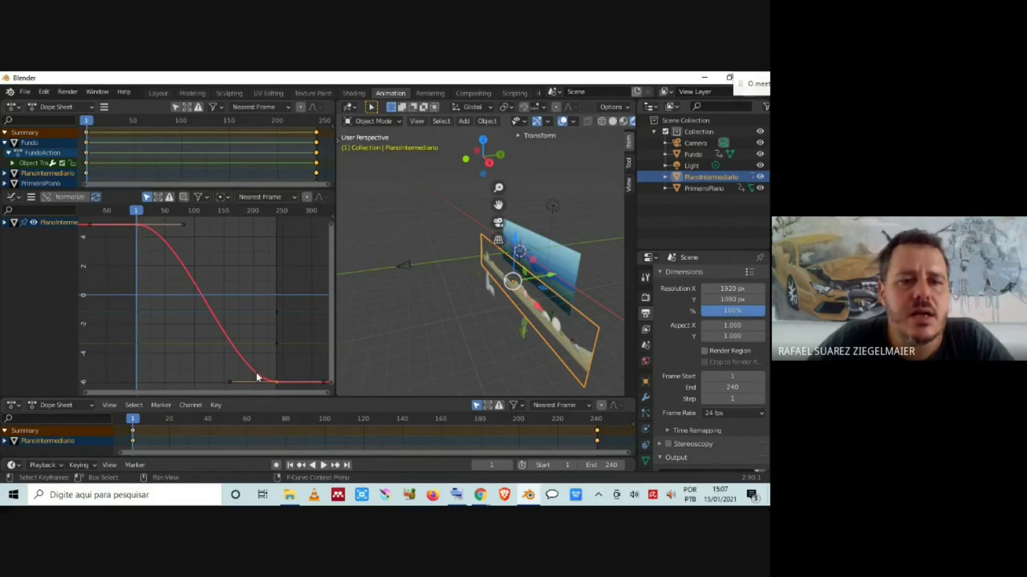
{"action": "left_click", "coordinate": [332, 216]}
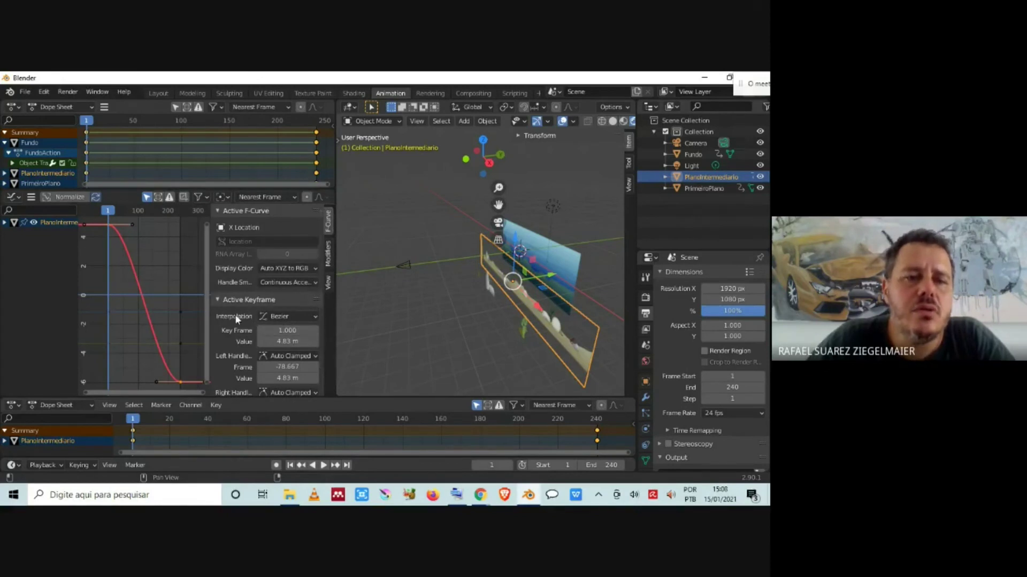
{"action": "left_click", "coordinate": [286, 317]}
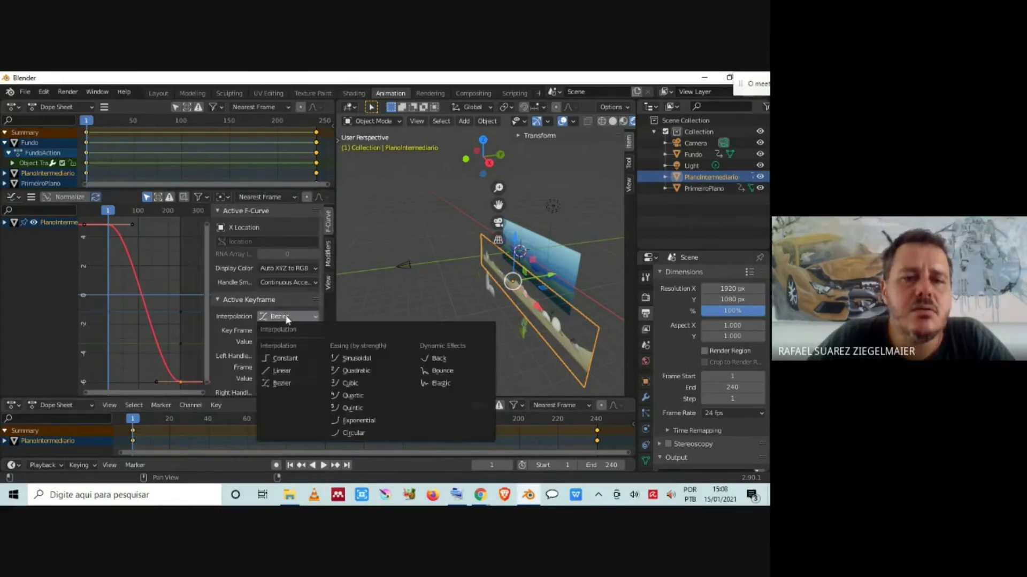
{"action": "left_click", "coordinate": [284, 369]}
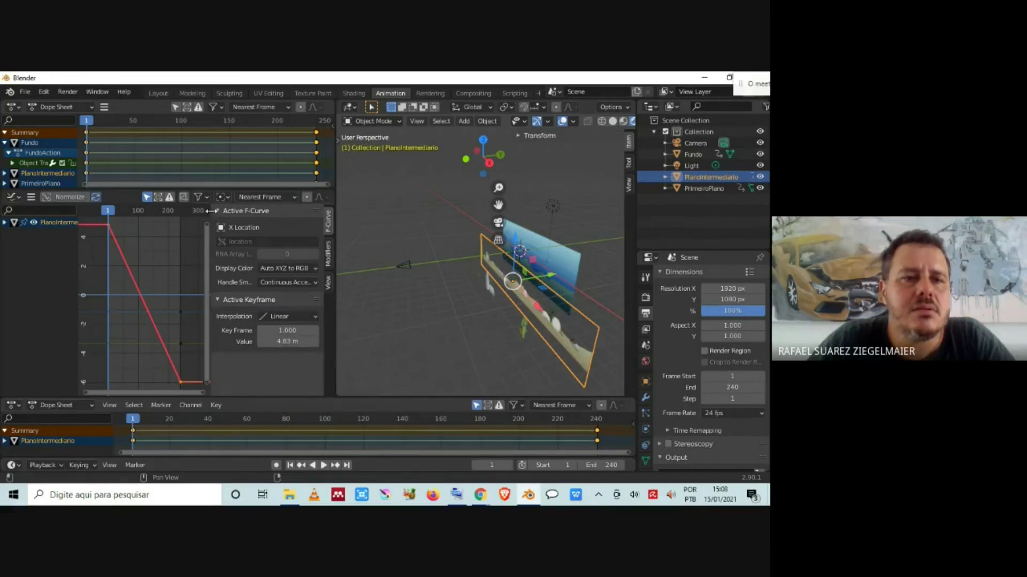
{"action": "key", "text": "n"}
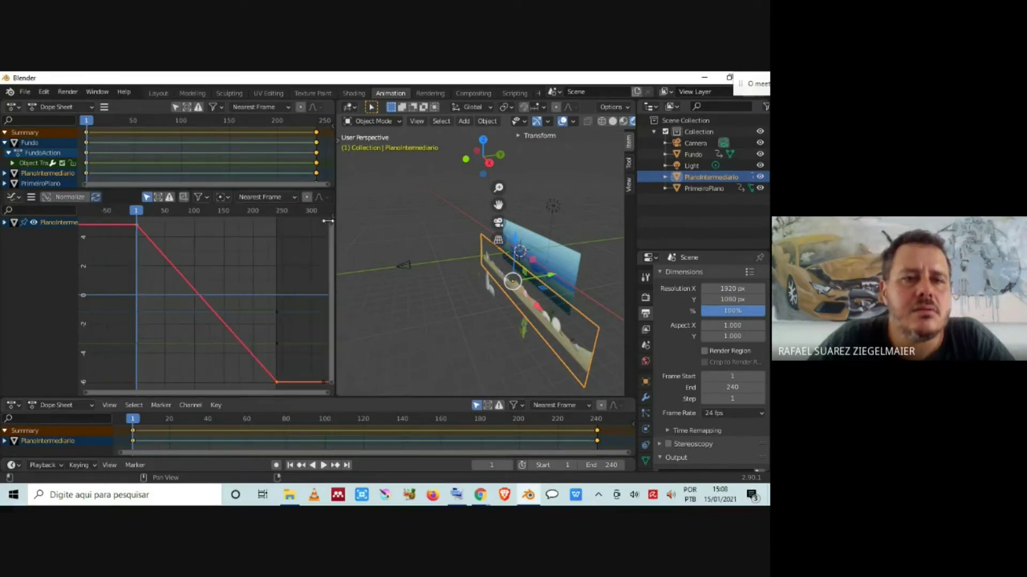
Select the PrimeiroPlano plane and set both end keyframes of its X location curve to Linear interpolation
{"action": "left_click", "coordinate": [490, 289]}
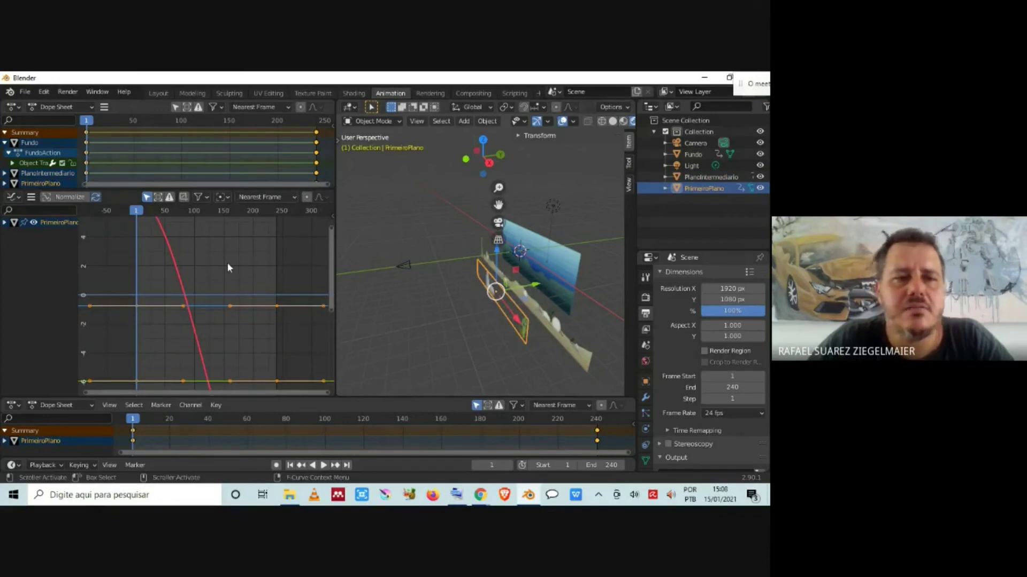
{"action": "key", "text": "Home"}
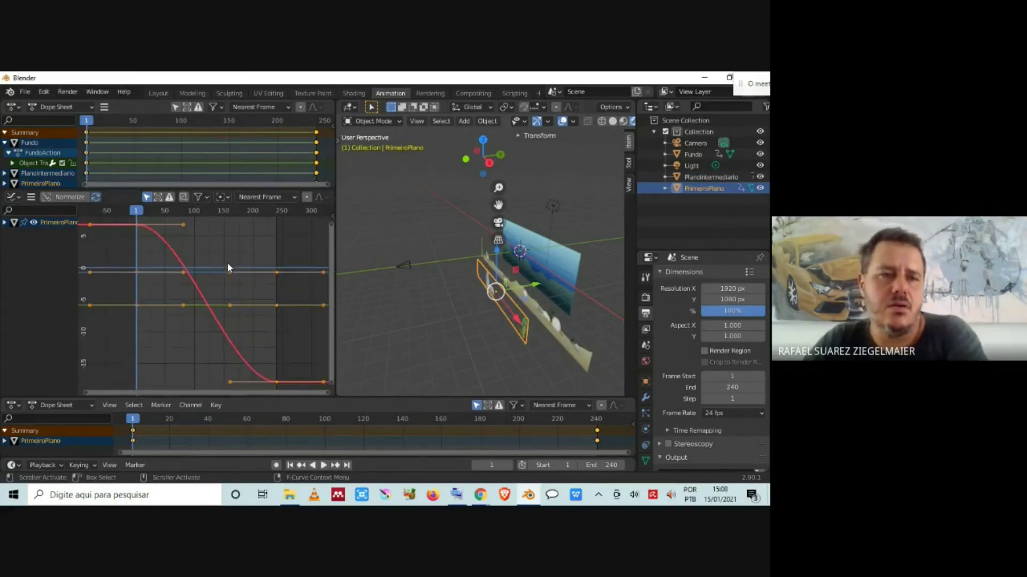
{"action": "left_click", "coordinate": [135, 225]}
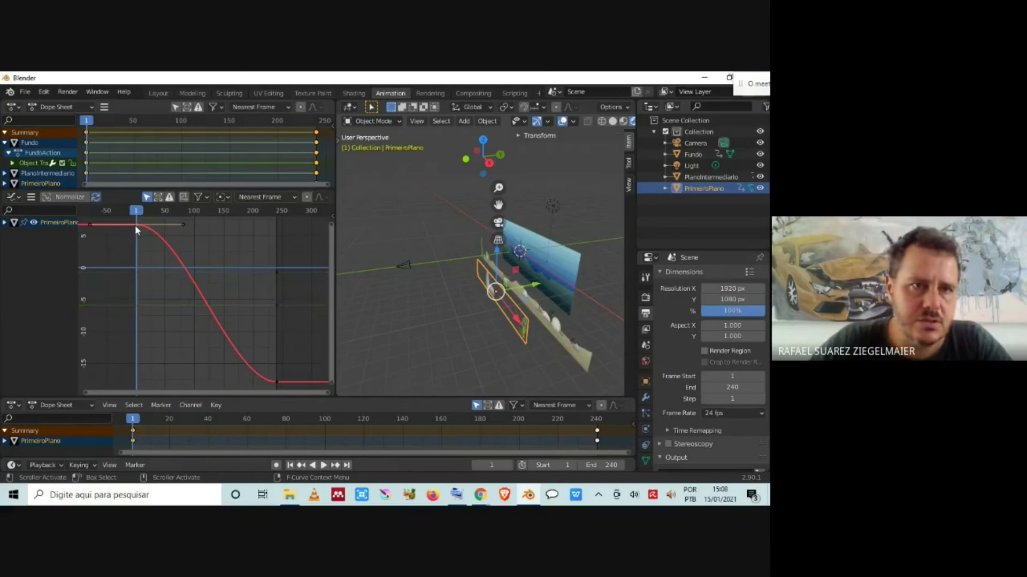
{"action": "left_click", "coordinate": [88, 224]}
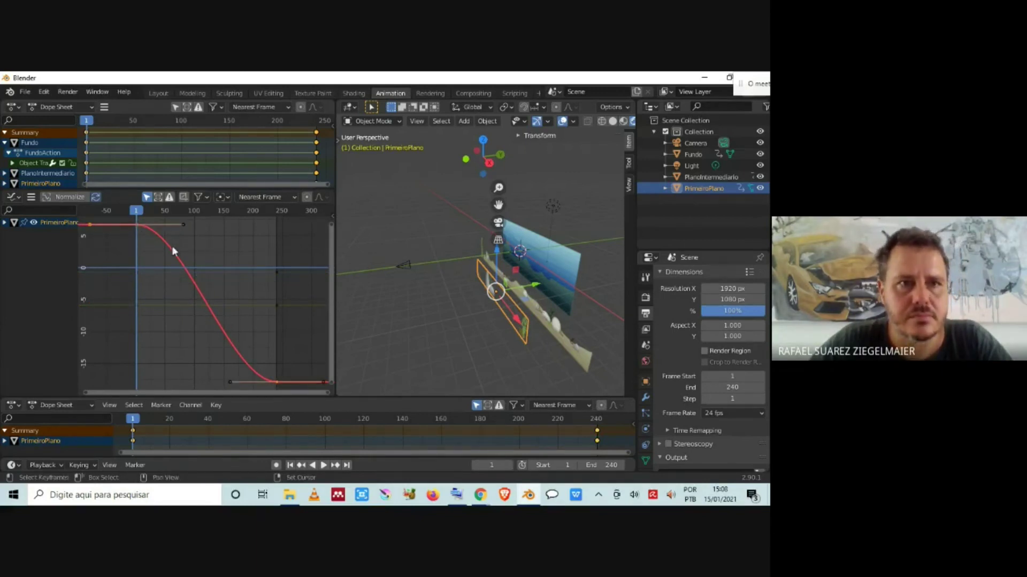
{"action": "key", "text": "n"}
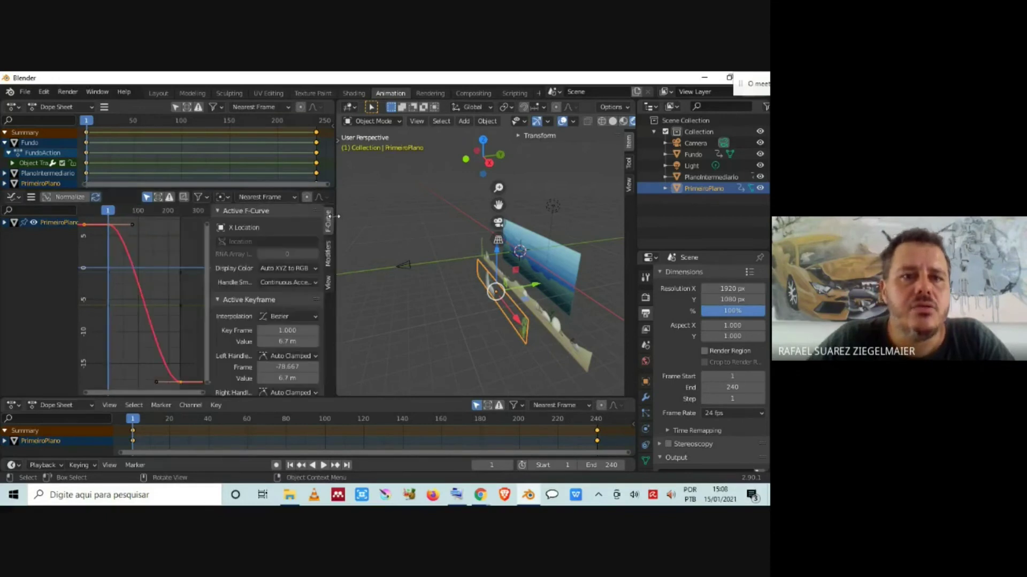
{"action": "left_click", "coordinate": [285, 317]}
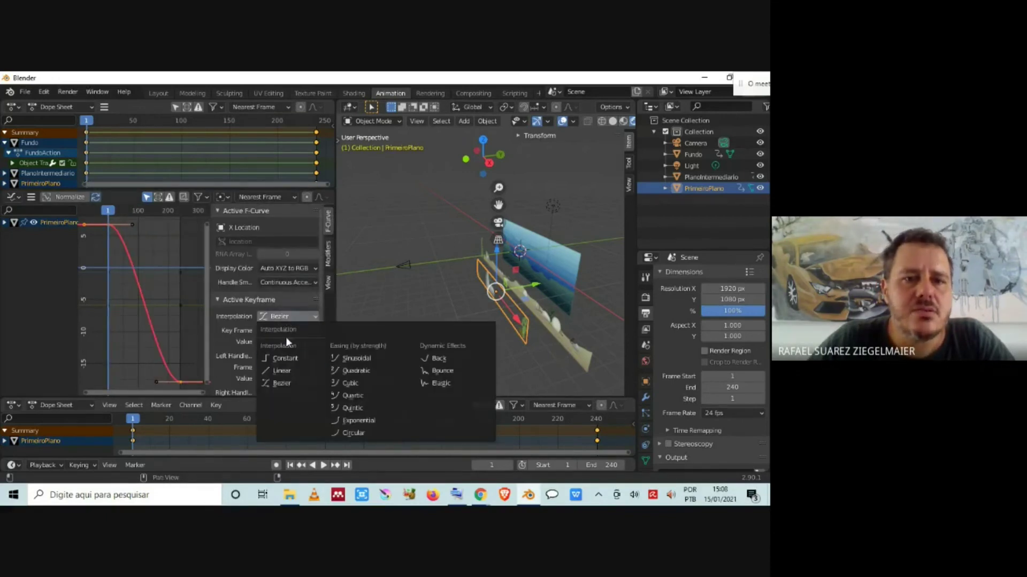
{"action": "left_click", "coordinate": [281, 370]}
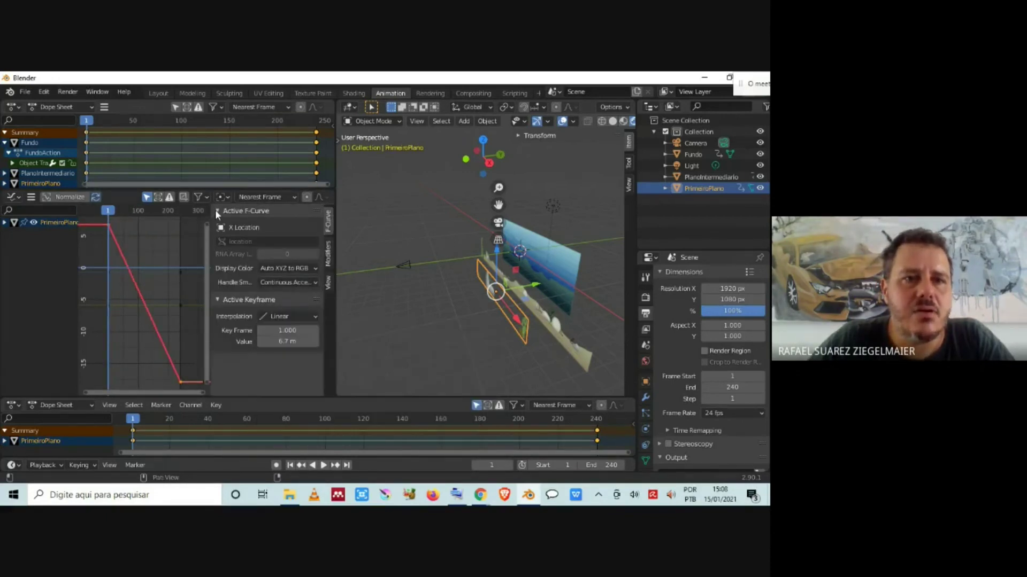
{"action": "key", "text": "n"}
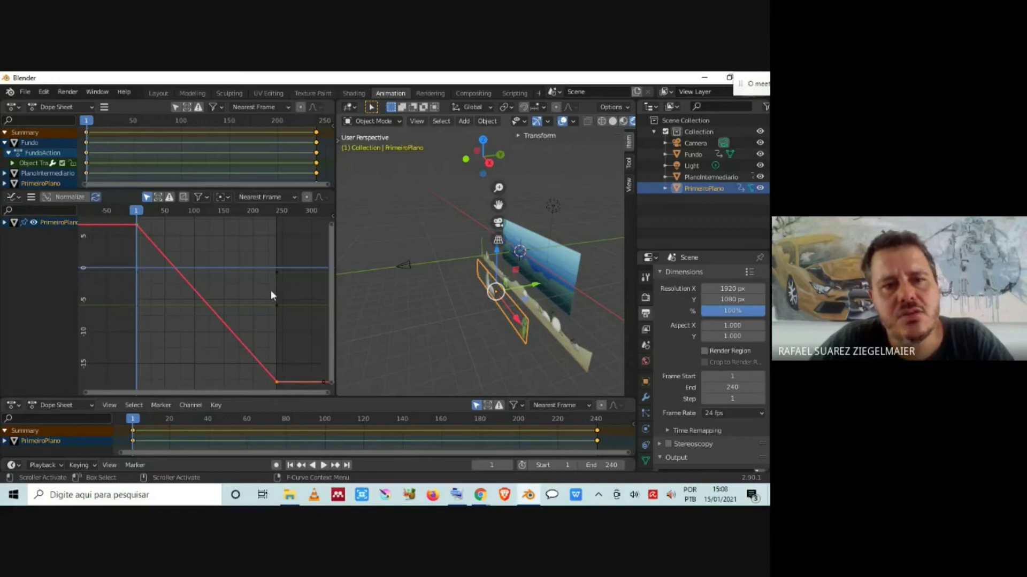
Play the animation in an enlarged camera view with all objects deselected to check the planes' constant-speed motion
{"action": "left_click_drag", "start_coordinate": [335, 287], "coordinate": [161, 284]}
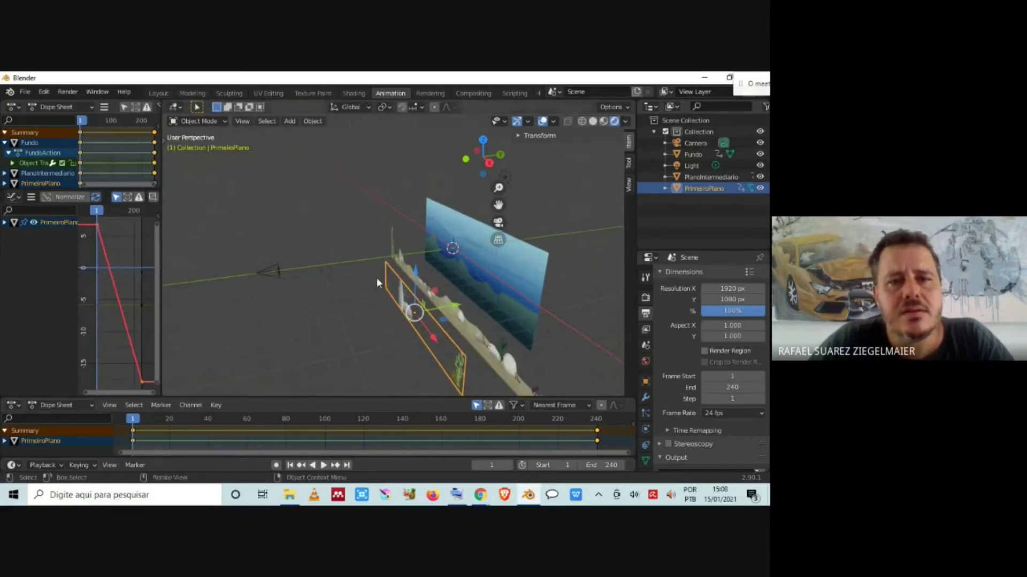
{"action": "key", "text": "KP_0"}
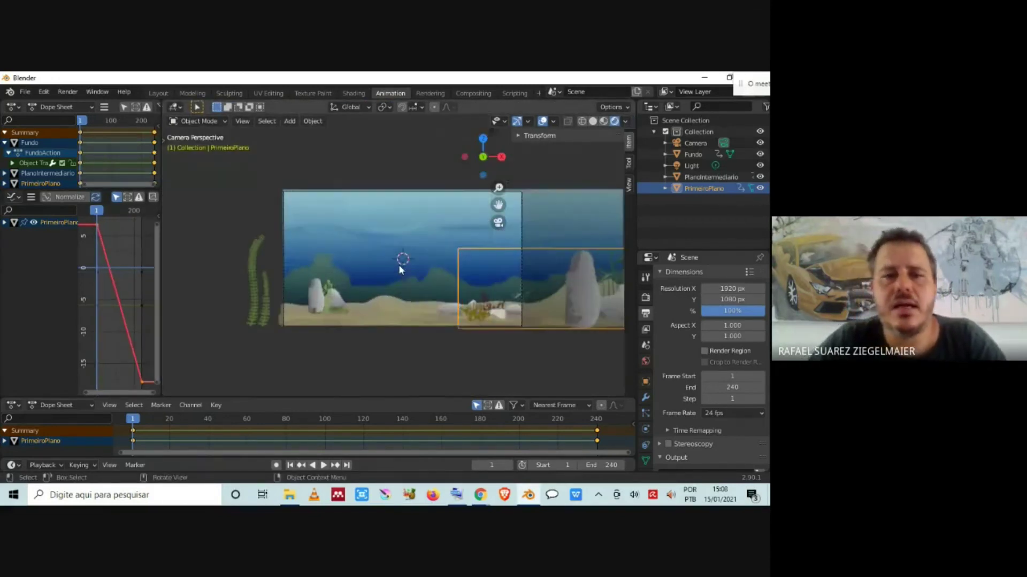
{"action": "scroll", "coordinate": [399, 264], "scroll_direction": "up", "scroll_amount": 2}
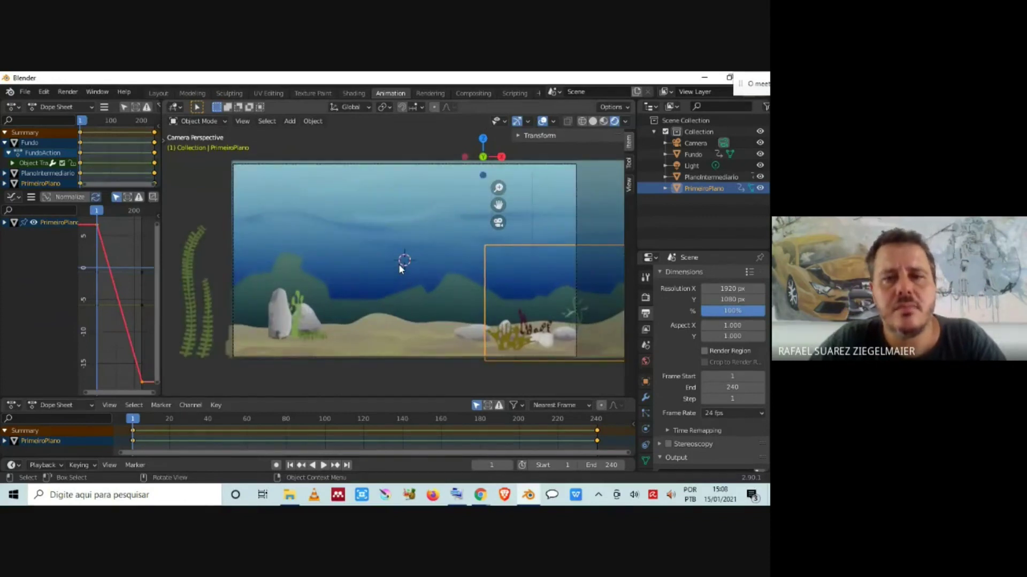
{"action": "key", "text": "alt+a"}
{"action": "key", "text": "a"}
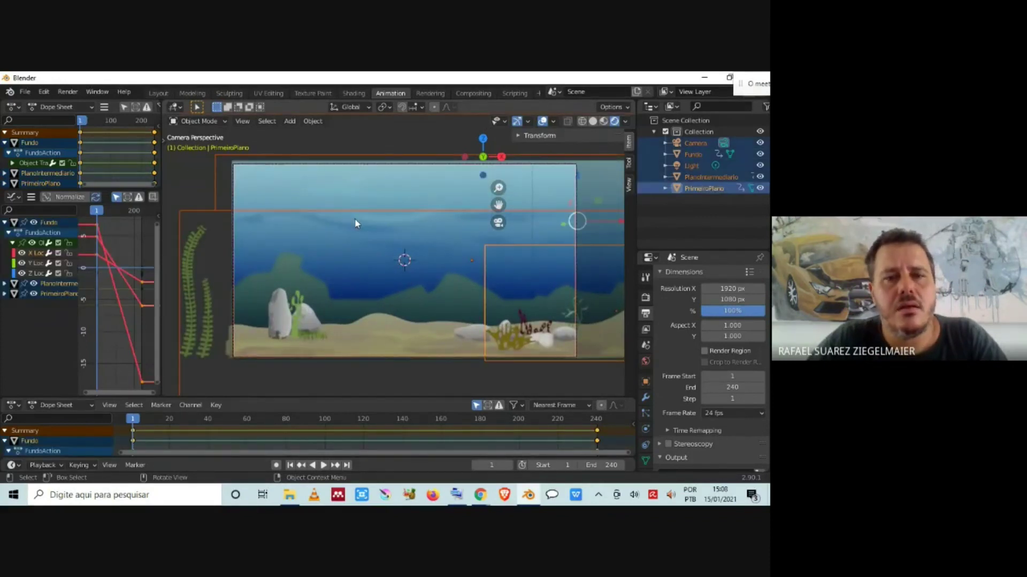
{"action": "key", "text": "alt+a"}
{"action": "key", "text": "space"}
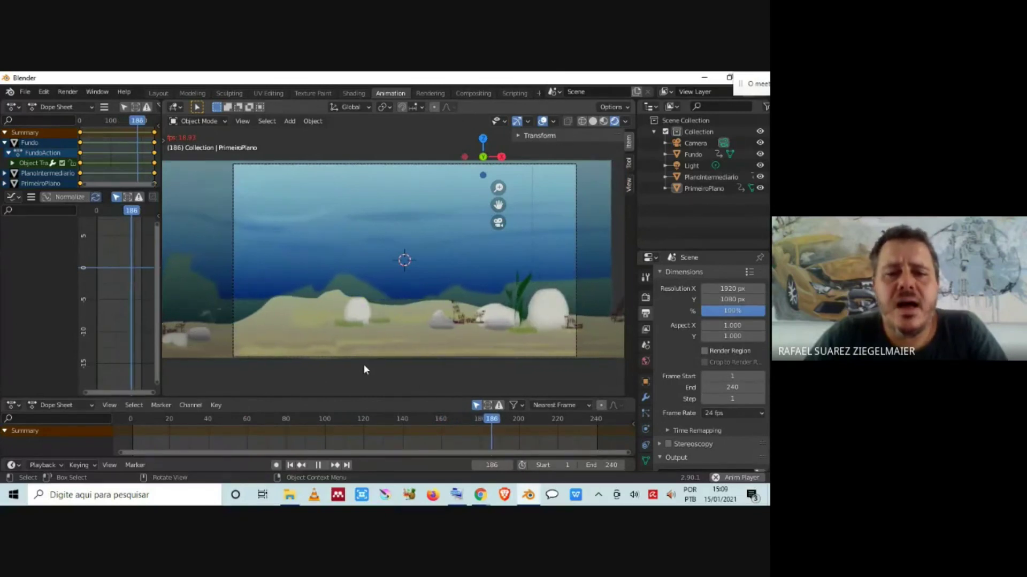
Stop the animation playback, check the Google Meet window for participants' chat messages, and return to Blender
{"action": "left_click", "coordinate": [318, 465]}
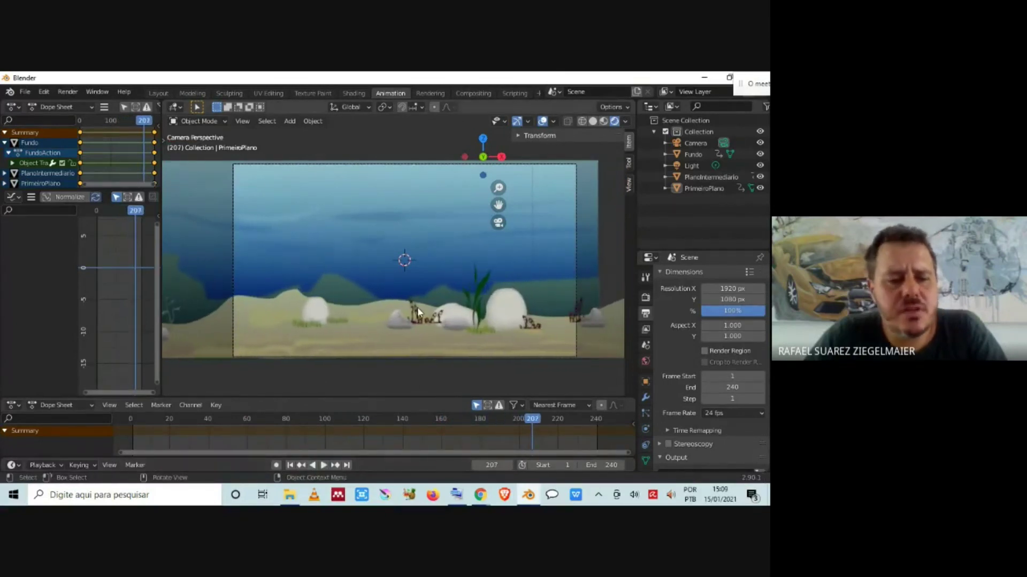
{"action": "key", "text": "alt+Tab"}
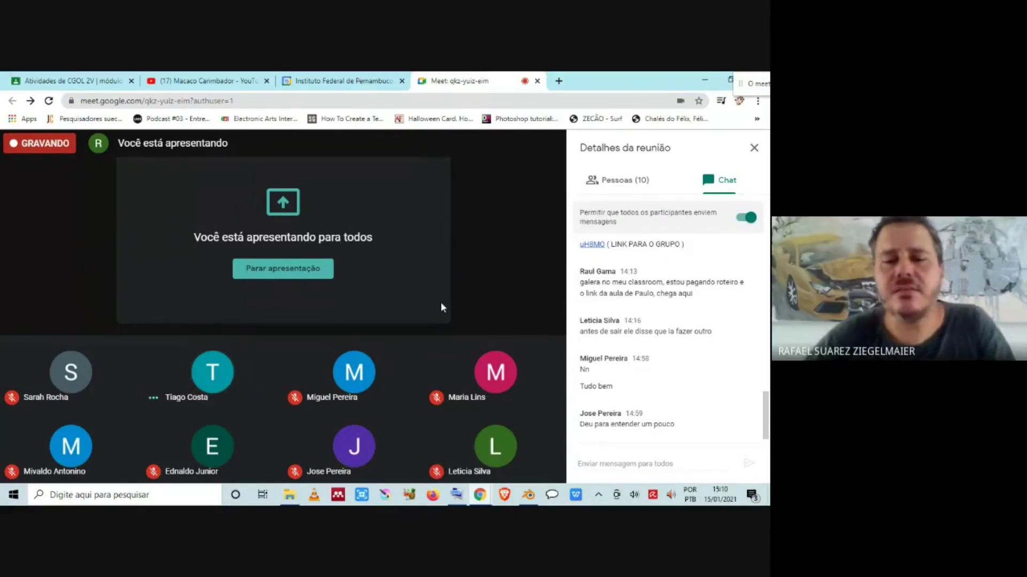
{"action": "mouse_move", "coordinate": [390, 456]}
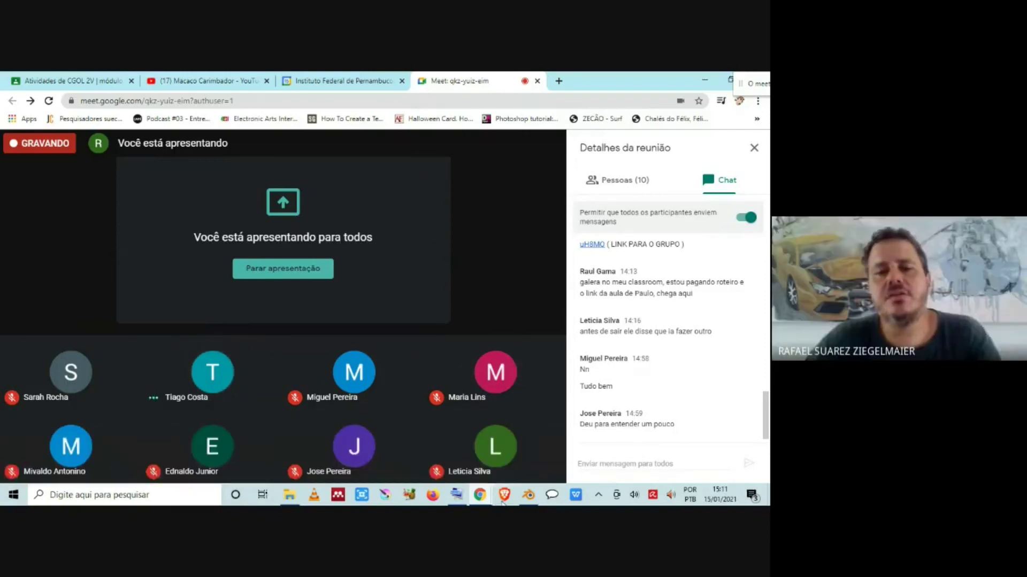
{"action": "left_click", "coordinate": [524, 497]}
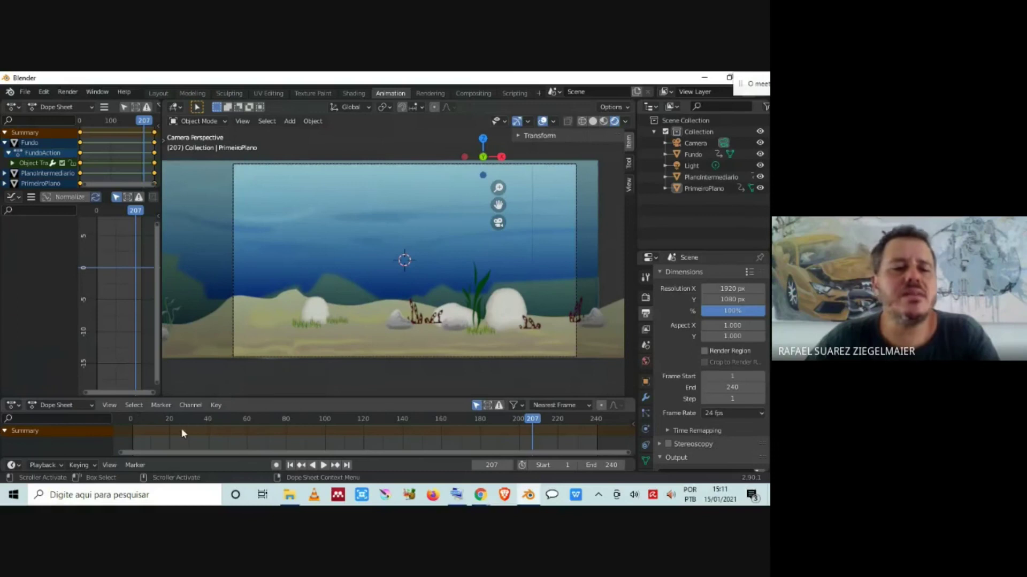
Compare the layered scene in the camera view at frame 1 and at frame 240
{"action": "key", "text": "shift+Left"}
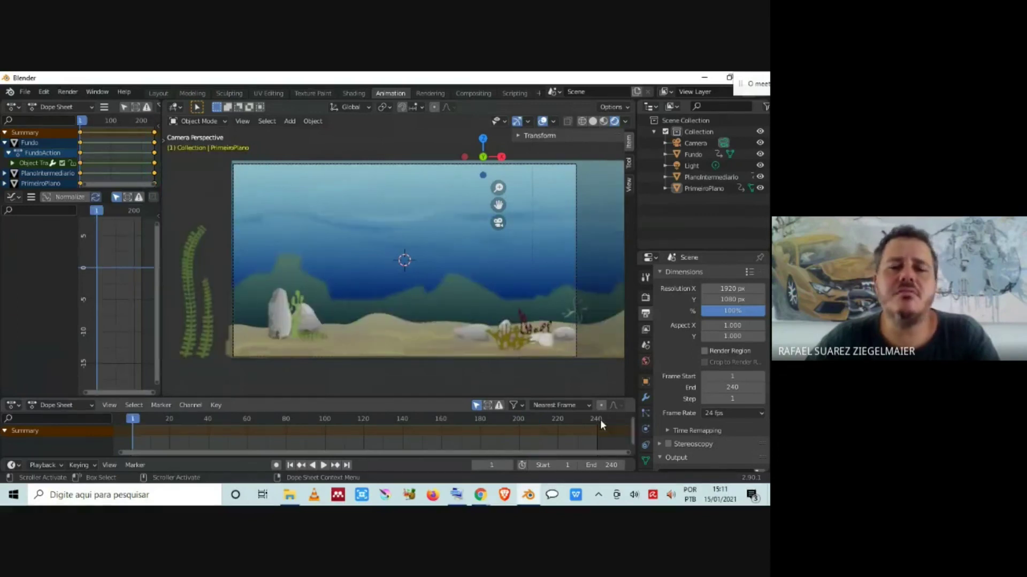
{"action": "left_click", "coordinate": [598, 419]}
{"action": "left_click_drag", "start_coordinate": [598, 419], "coordinate": [596, 420]}
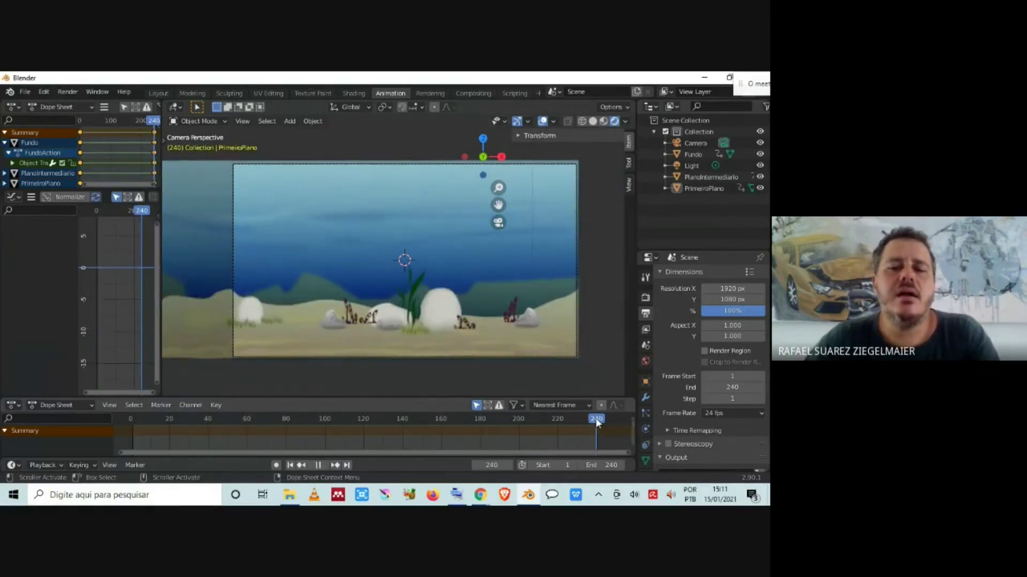
{"action": "scroll", "coordinate": [450, 227], "scroll_direction": "down", "scroll_amount": 4}
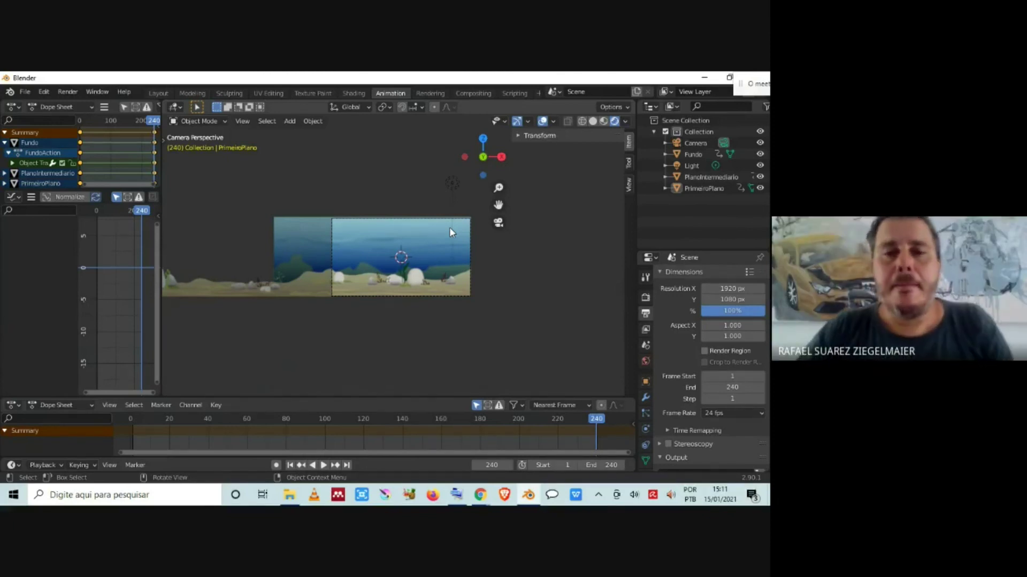
{"action": "key", "text": "Home"}
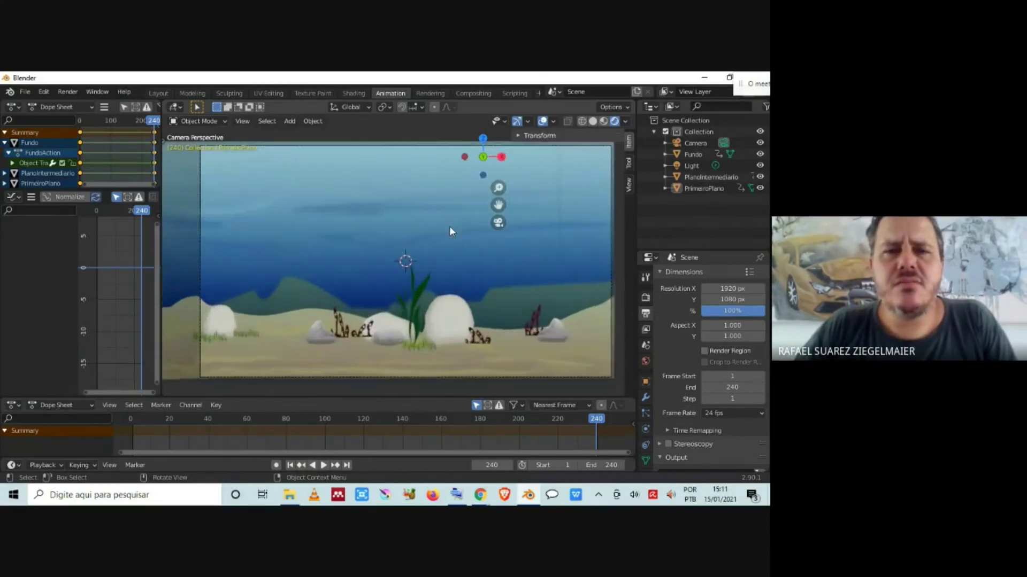
Check the Google Meet window, return to Blender, and move the current frame back to 1
{"action": "key", "text": "alt+Tab"}
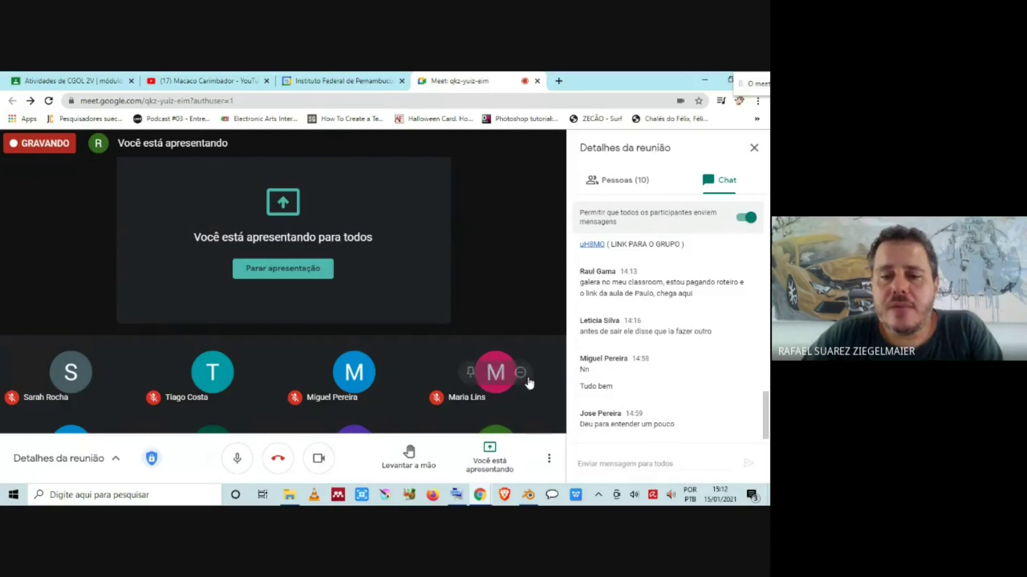
{"action": "left_click", "coordinate": [529, 496]}
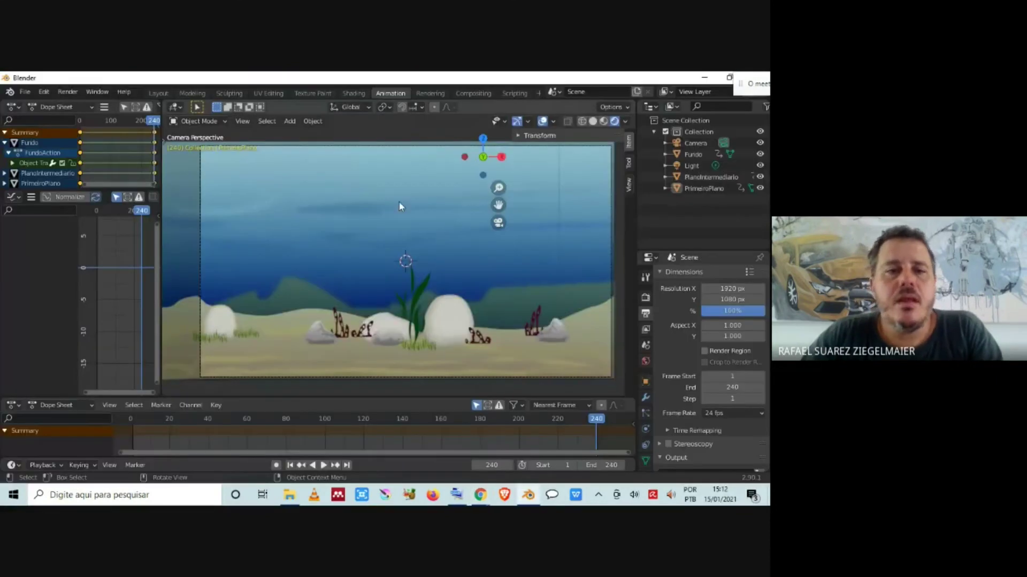
{"action": "scroll", "coordinate": [399, 202], "scroll_direction": "down", "scroll_amount": 2}
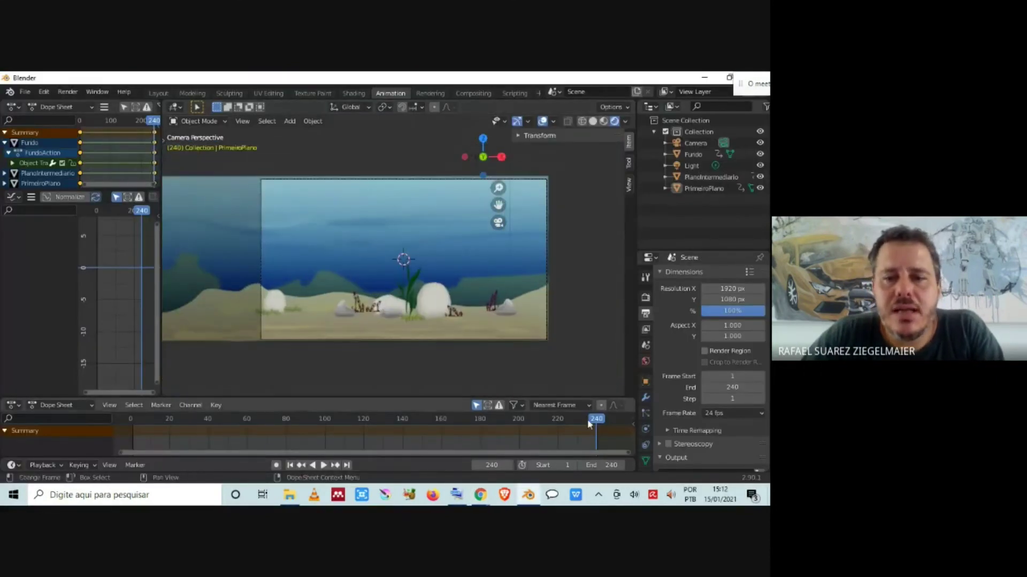
{"action": "left_click_drag", "start_coordinate": [422, 422], "coordinate": [132, 433]}
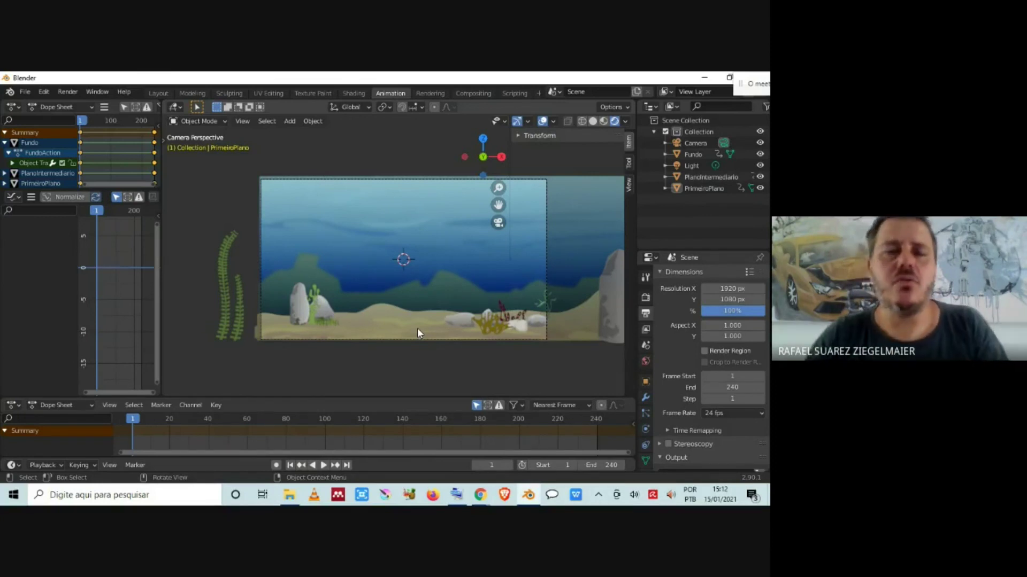
Start a Save As in G:\IFPE\Animação 1\Aulas Online, using the existing Peixe - Aula I - M.blend as the name's basis
{"action": "left_click", "coordinate": [26, 92]}
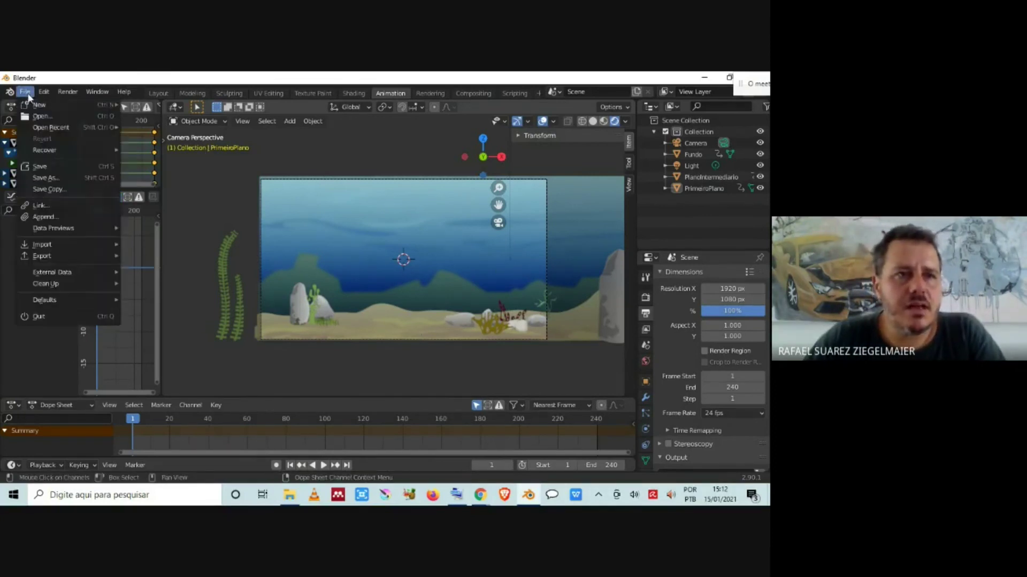
{"action": "left_click", "coordinate": [56, 179]}
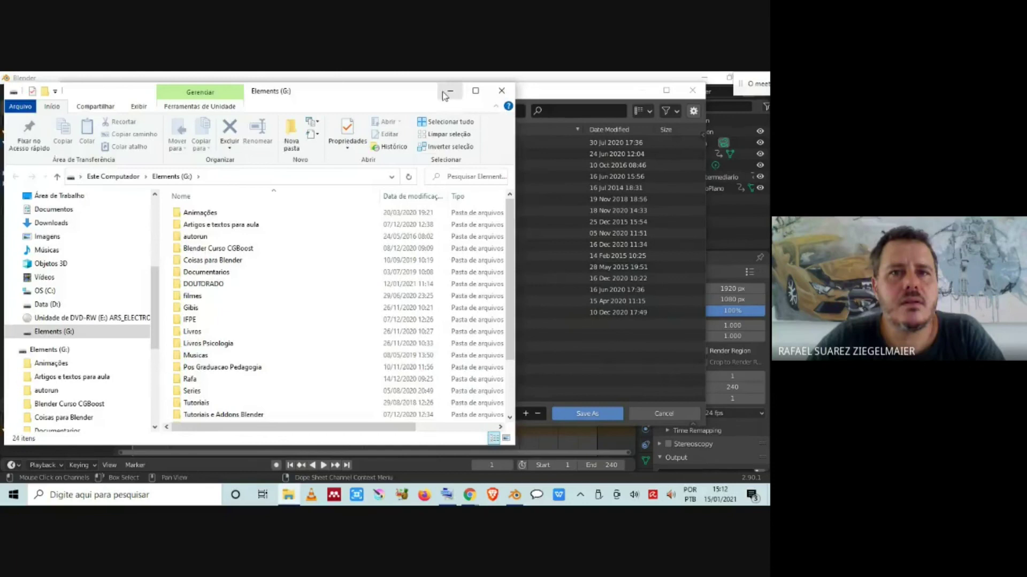
{"action": "left_click", "coordinate": [448, 92]}
{"action": "left_click", "coordinate": [120, 160]}
{"action": "double_click", "coordinate": [223, 241]}
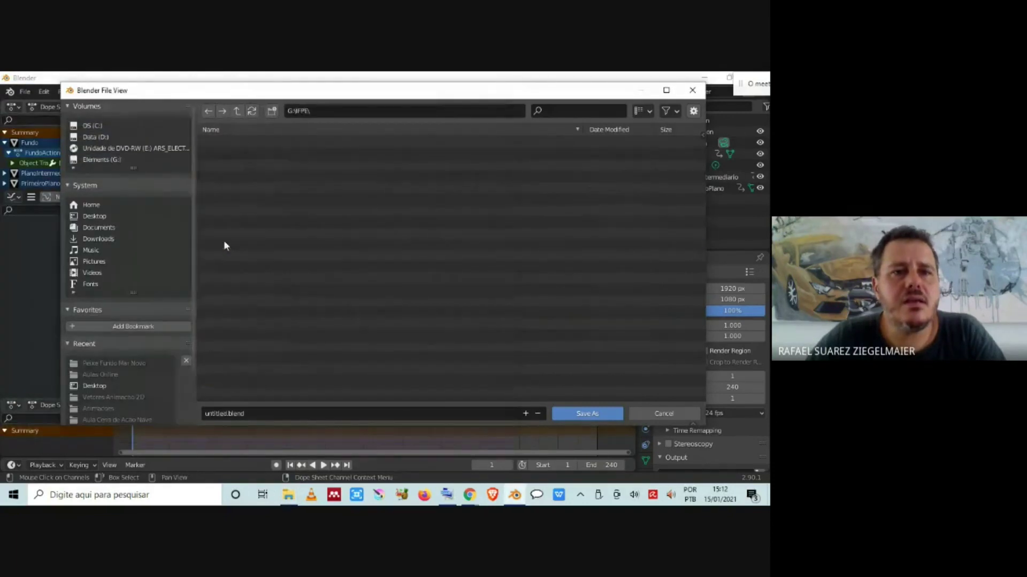
{"action": "double_click", "coordinate": [233, 144]}
{"action": "double_click", "coordinate": [242, 199]}
{"action": "left_click", "coordinate": [242, 143]}
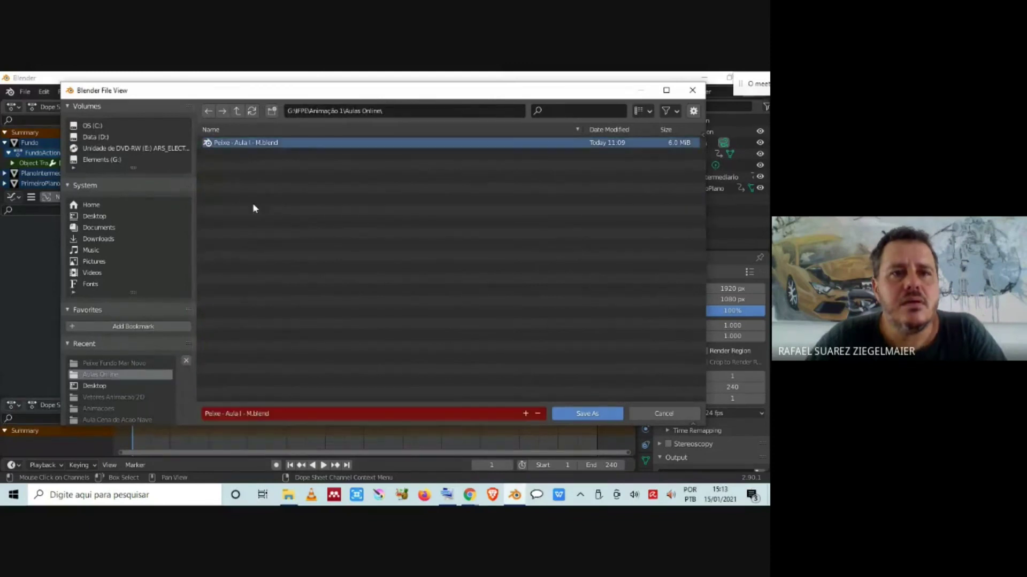
Change the ending of the file name from M to T and save the project as Peixe - Aula I - T.blend
{"action": "left_click", "coordinate": [249, 414]}
{"action": "left_click", "coordinate": [216, 414]}
{"action": "left_click", "coordinate": [231, 415]}
{"action": "left_click", "coordinate": [253, 412]}
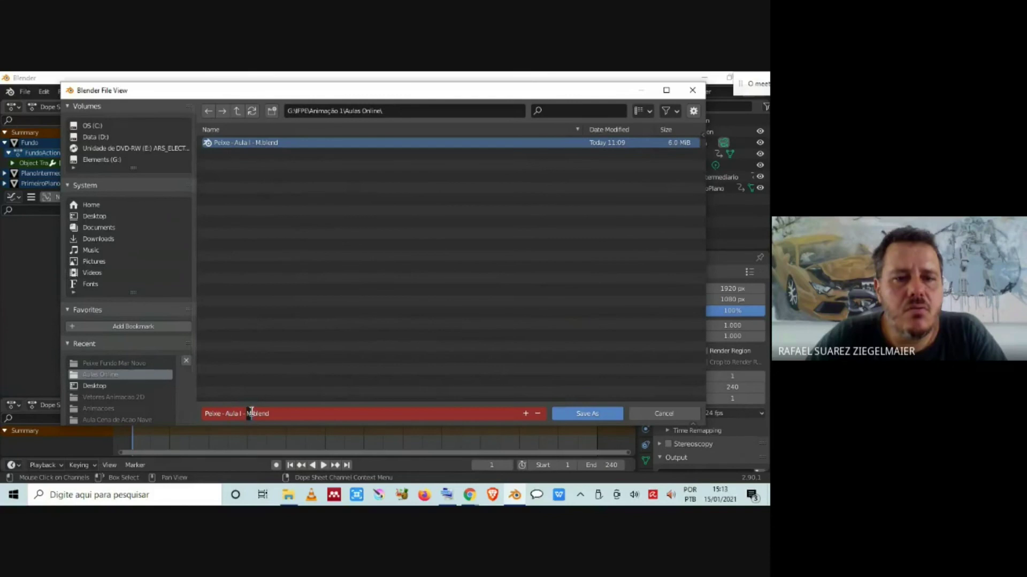
{"action": "key", "text": "BackSpace"}
{"action": "type", "text": "T"}
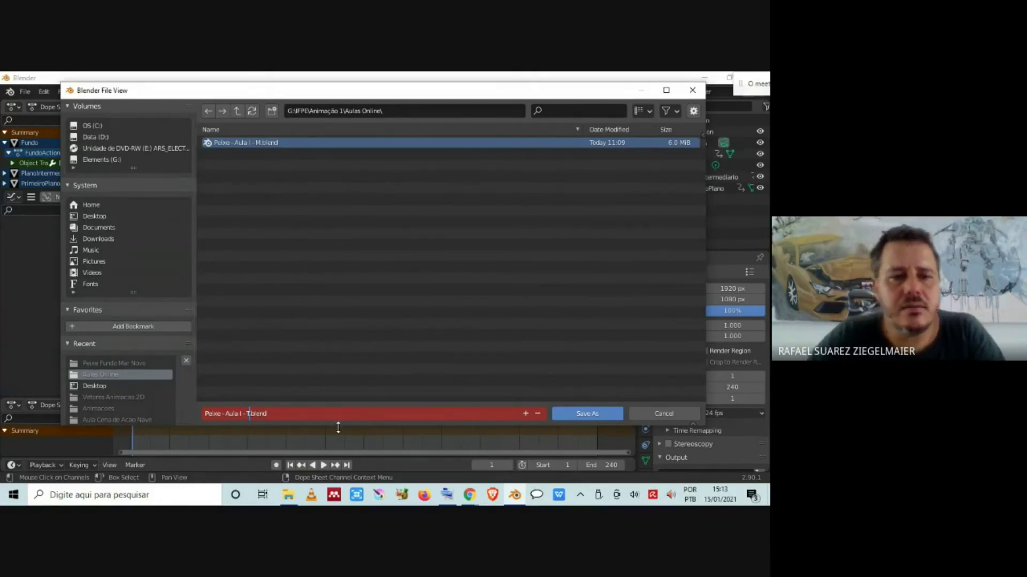
{"action": "left_click", "coordinate": [584, 413]}
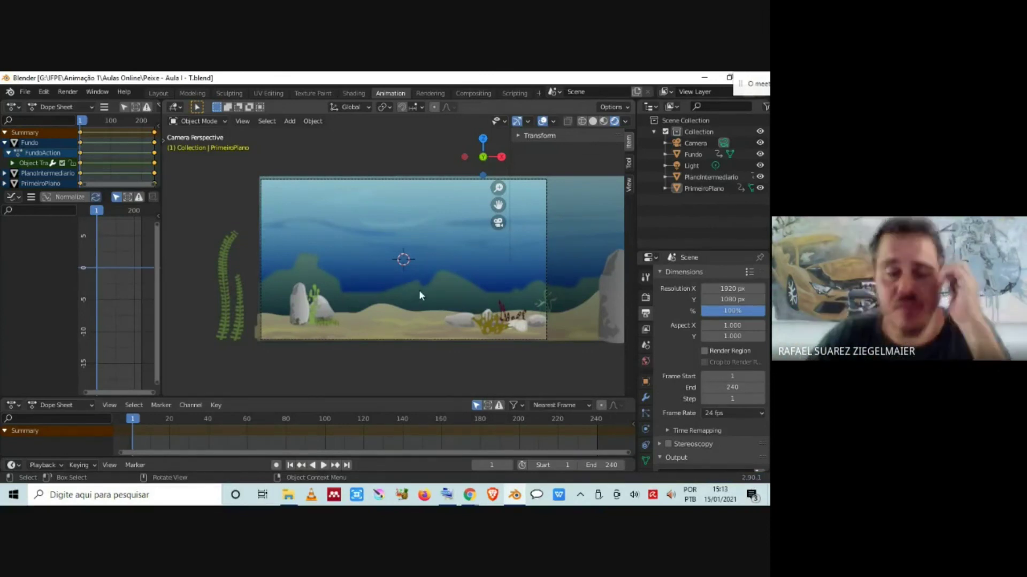
{"action": "scroll", "coordinate": [419, 289], "scroll_direction": "up", "scroll_amount": 3}
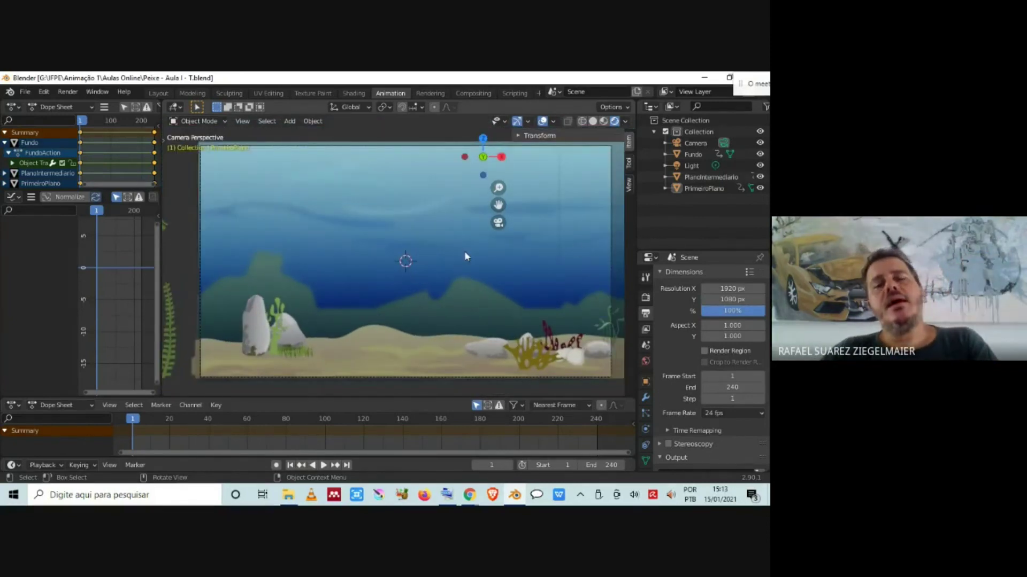
{"action": "scroll", "coordinate": [464, 254], "scroll_direction": "down", "scroll_amount": 2}
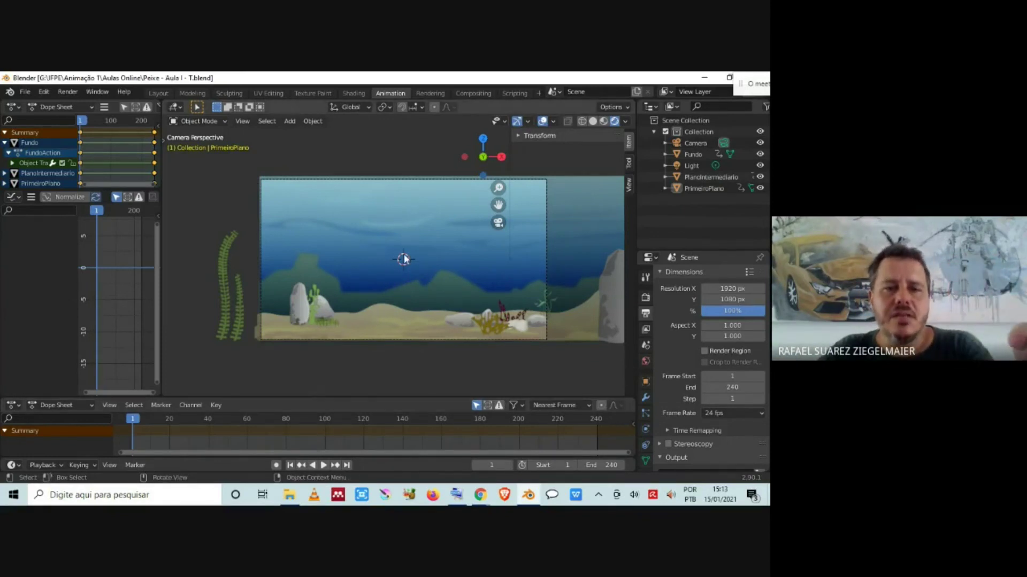
Switch to File Explorer and open the Peixe Fundo Mar Novo folder inside IFPE\Animação 1 on the G: drive
{"action": "left_click", "coordinate": [288, 496]}
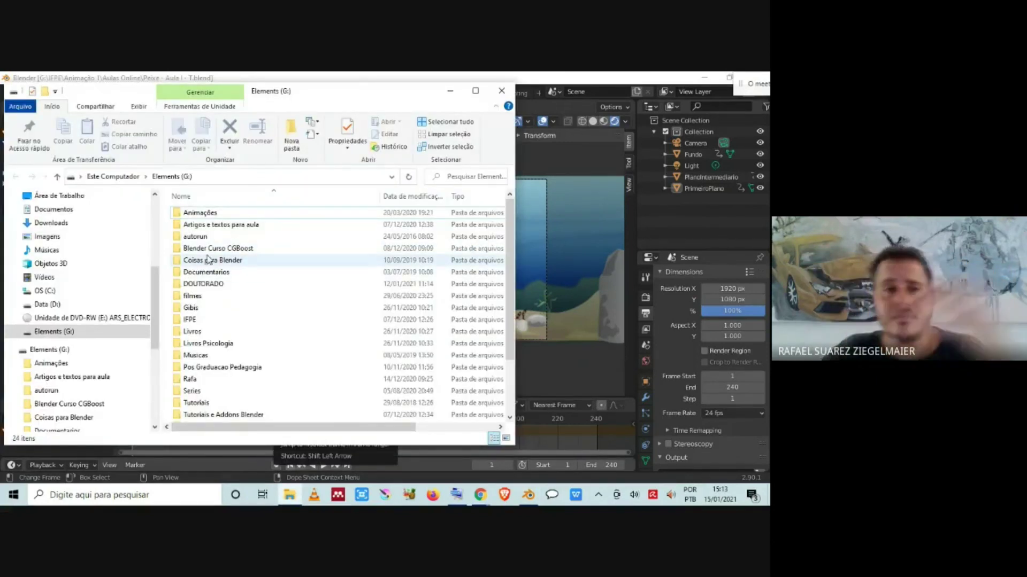
{"action": "double_click", "coordinate": [194, 320]}
{"action": "left_click", "coordinate": [217, 214]}
{"action": "double_click", "coordinate": [217, 214]}
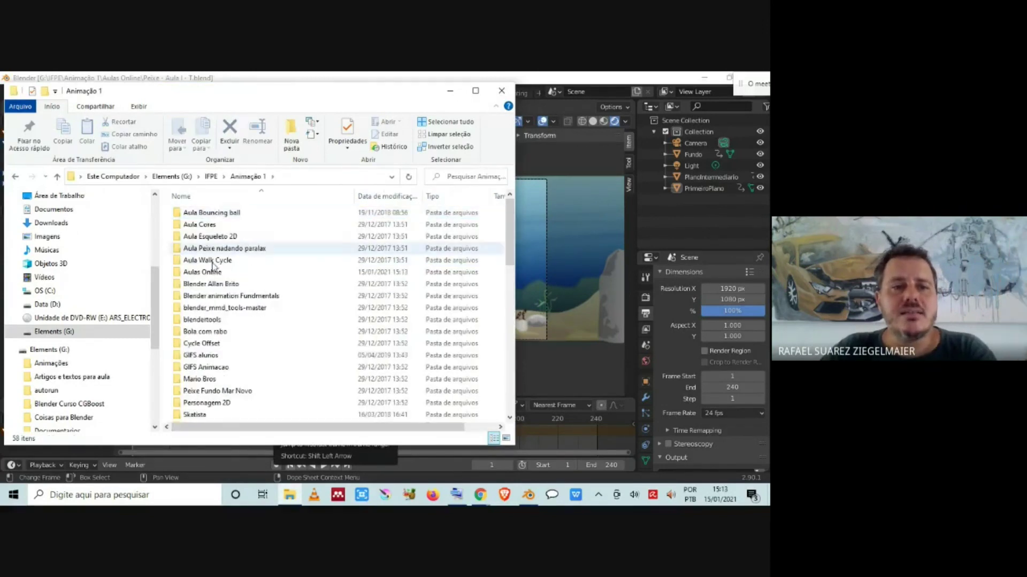
{"action": "double_click", "coordinate": [216, 391]}
{"action": "left_click_drag", "start_coordinate": [330, 96], "coordinate": [438, 116]}
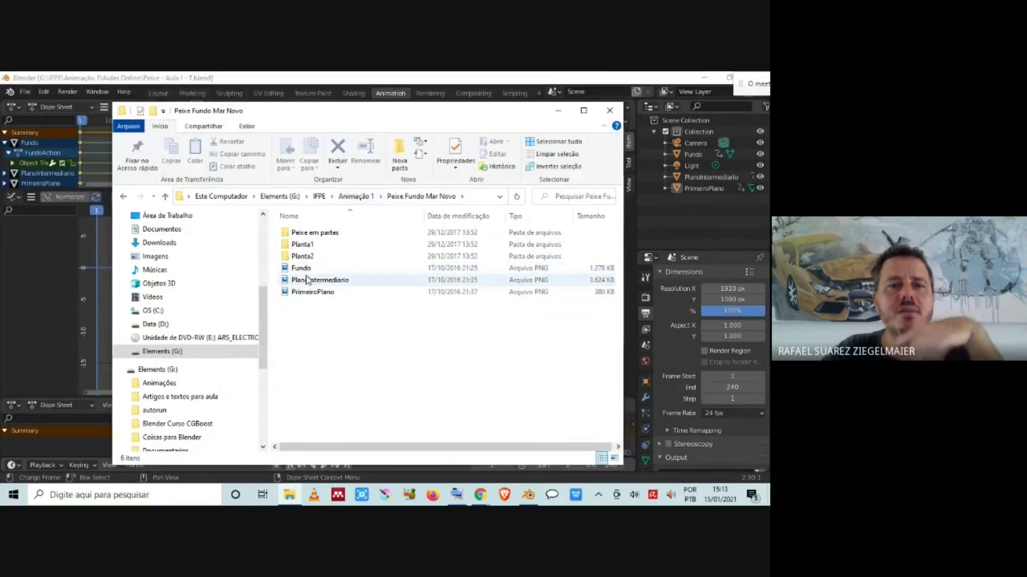
Retrace the folder path from the Elements (G:) root through IFPE and Animação 1 to Peixe Fundo Mar Novo
{"action": "left_click", "coordinate": [281, 197]}
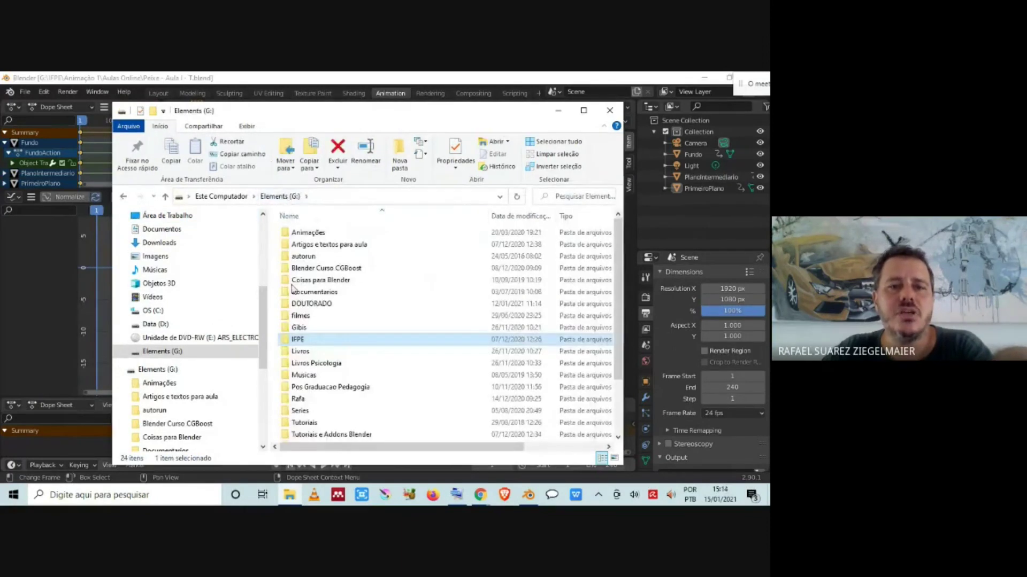
{"action": "double_click", "coordinate": [298, 339]}
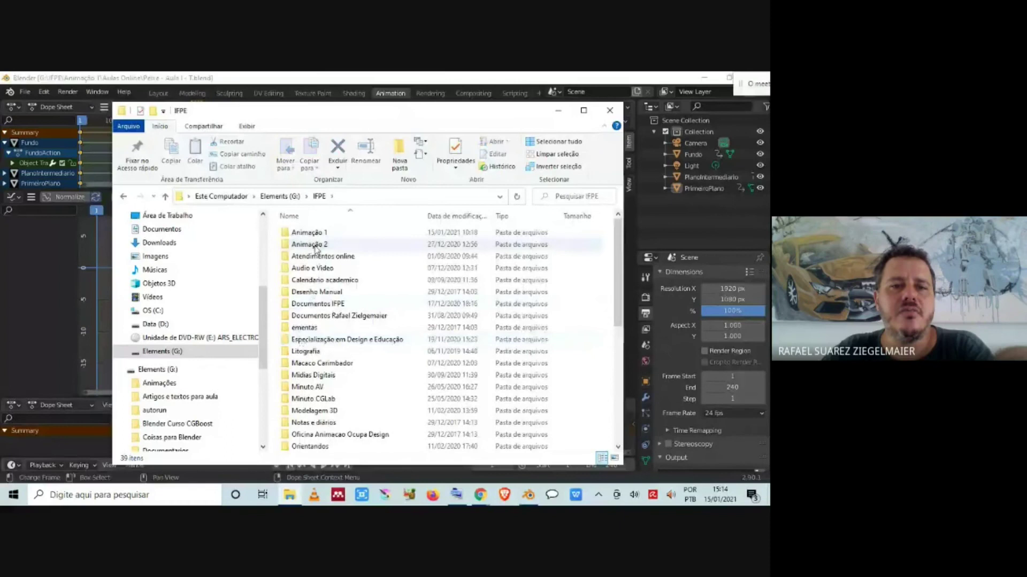
{"action": "double_click", "coordinate": [315, 234]}
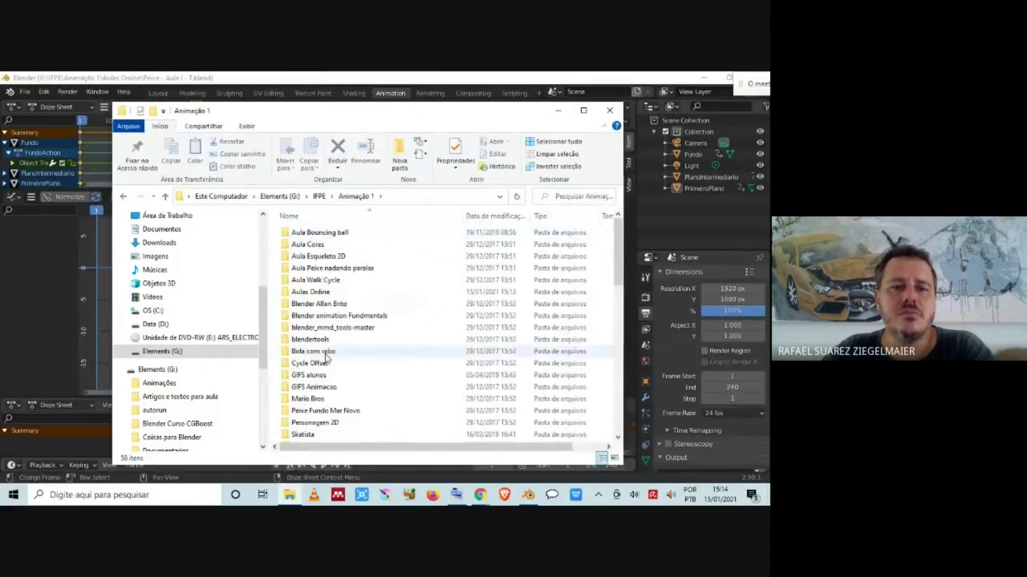
{"action": "left_click", "coordinate": [323, 412]}
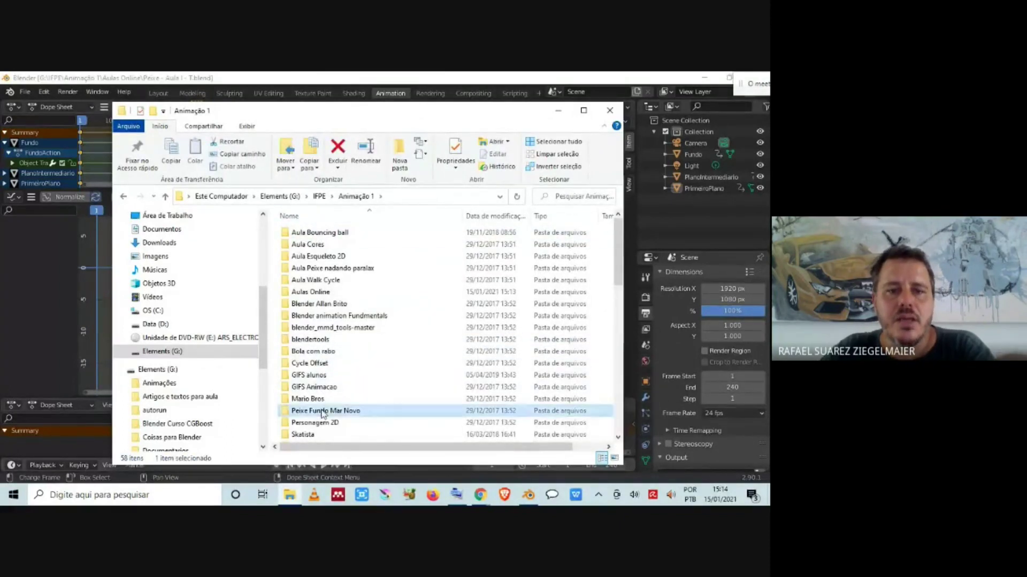
{"action": "double_click", "coordinate": [323, 411]}
Show the folder contents as extra large icons and examine the Fundo, PlanoIntermediario and PrimeiroPlano images
{"action": "left_click", "coordinate": [321, 268]}
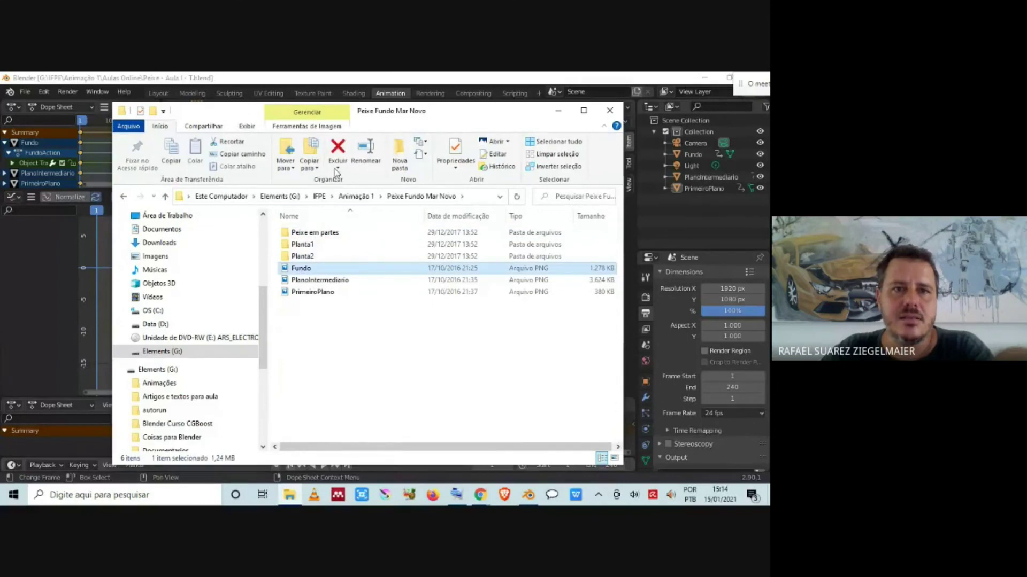
{"action": "left_click", "coordinate": [247, 126]}
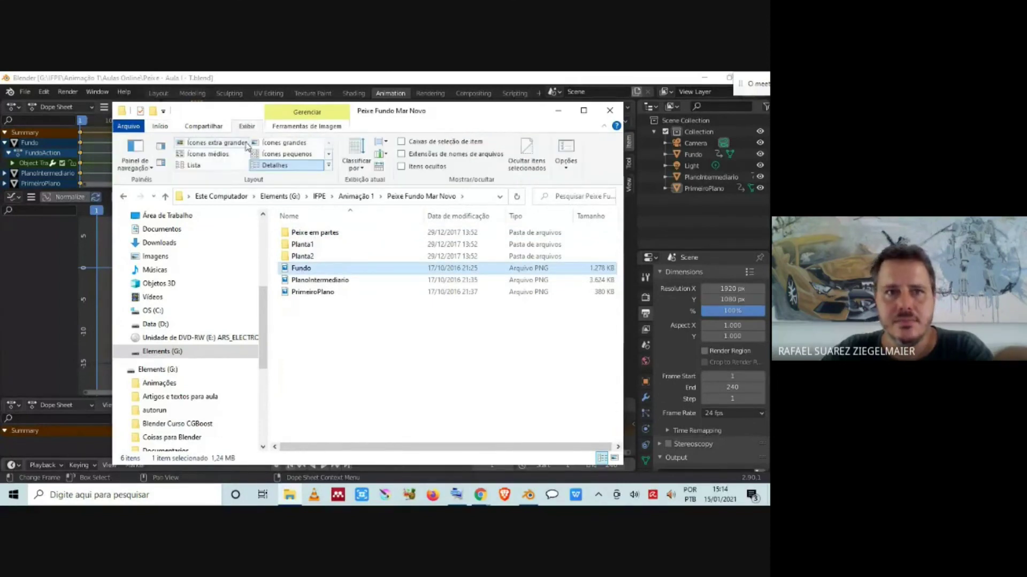
{"action": "left_click", "coordinate": [283, 143]}
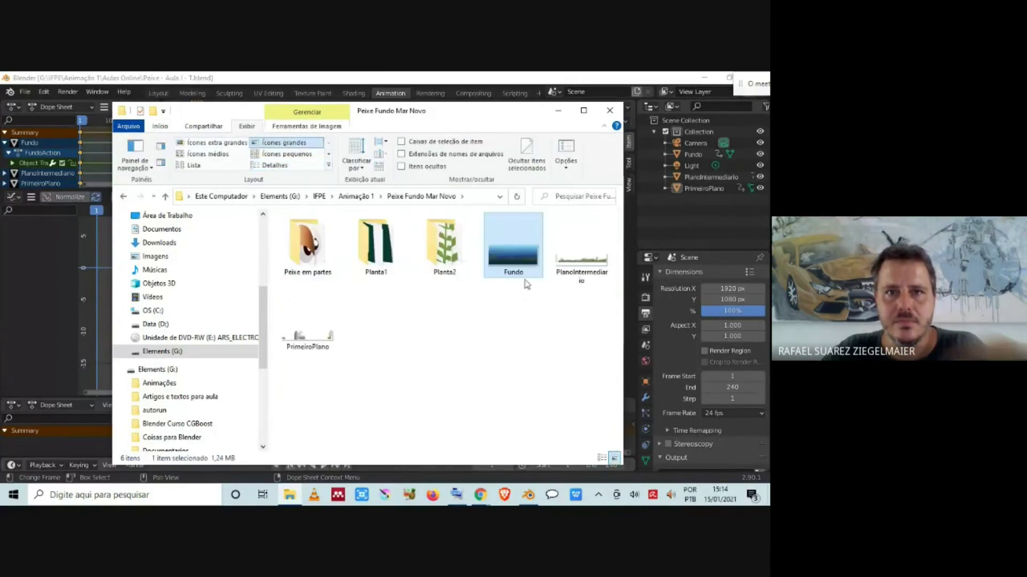
{"action": "left_click", "coordinate": [193, 141]}
{"action": "scroll", "coordinate": [578, 380], "scroll_direction": "down", "scroll_amount": 3}
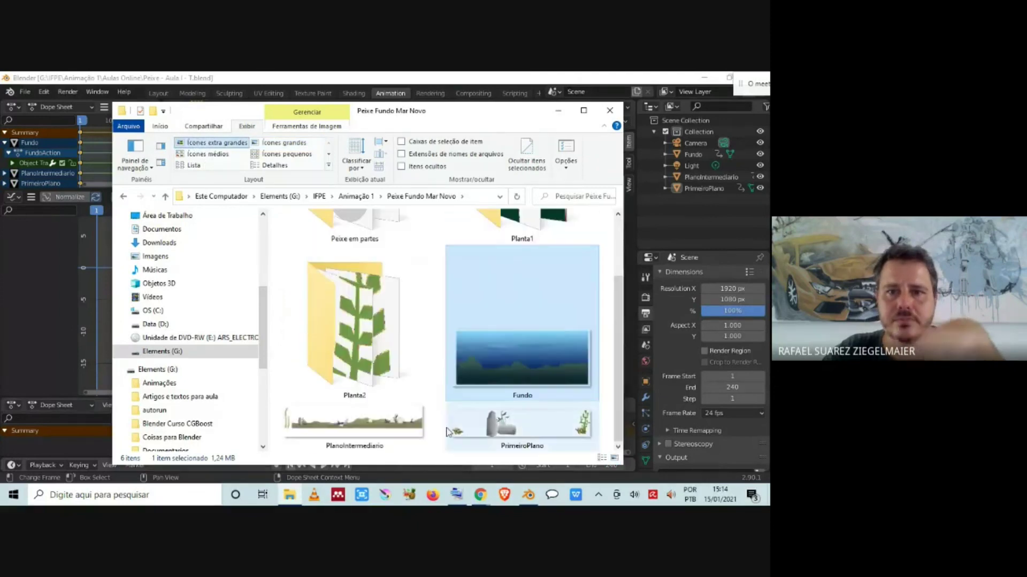
Minimize the image folder, bring it up once more for reference, and return to the Blender scene
{"action": "left_click", "coordinate": [558, 111]}
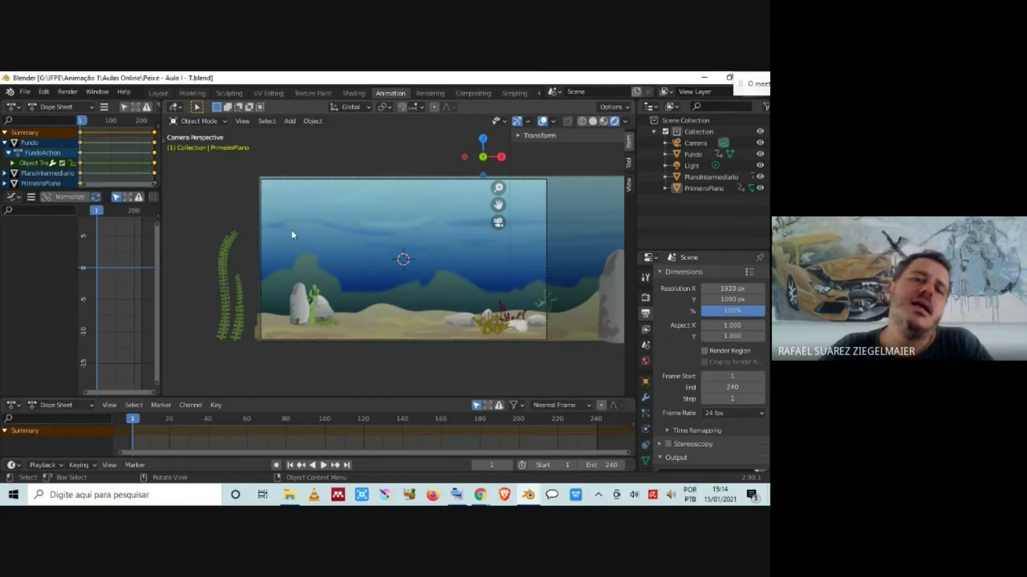
{"action": "left_click", "coordinate": [289, 499]}
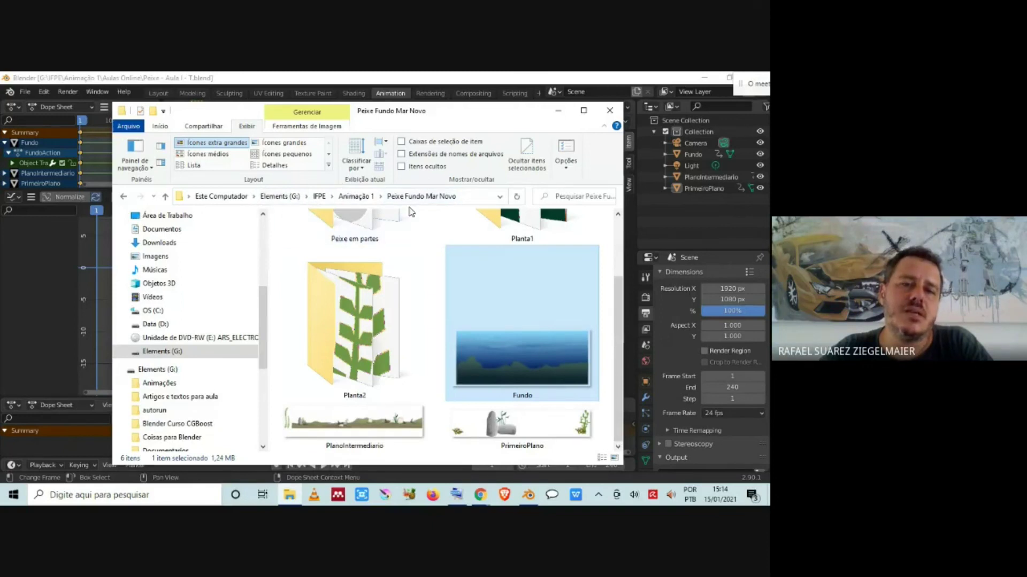
{"action": "left_click", "coordinate": [558, 111]}
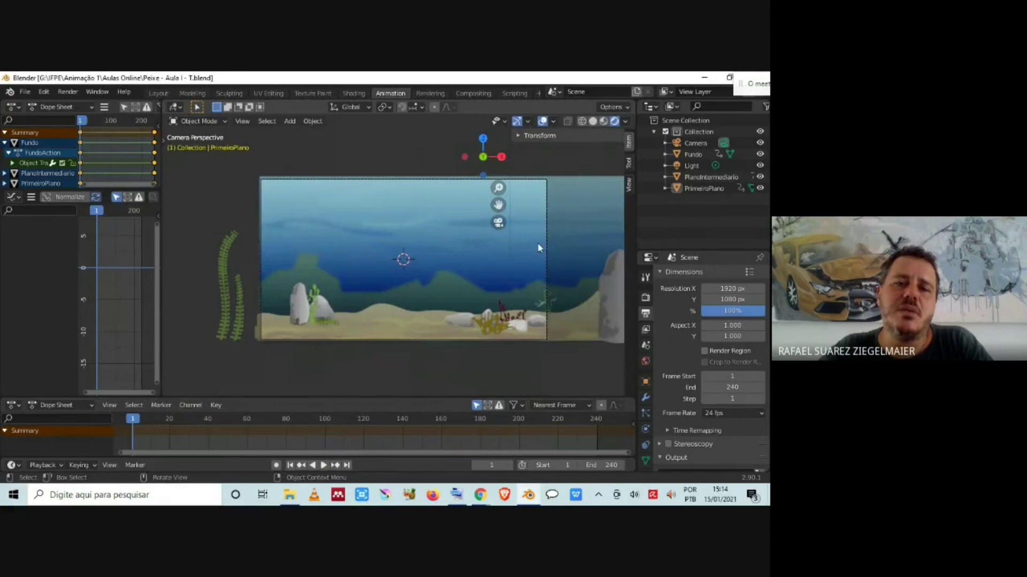
Examine the depth arrangement of the image planes in perspective, select the Fundo plane, and restore the framed camera view
{"action": "scroll", "coordinate": [442, 259], "scroll_direction": "down", "scroll_amount": 3}
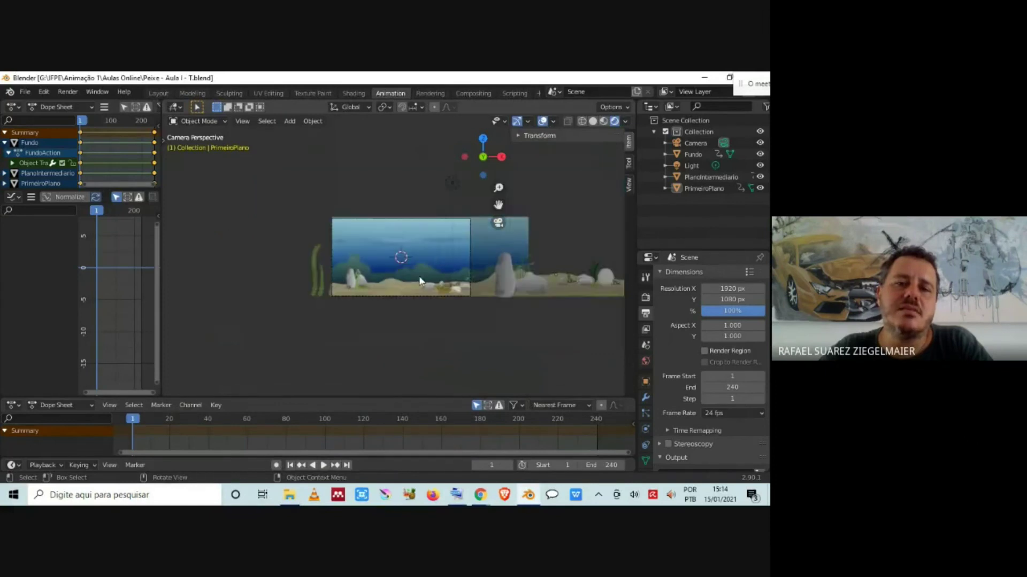
{"action": "middle_click_drag", "start_coordinate": [419, 276], "coordinate": [369, 302]}
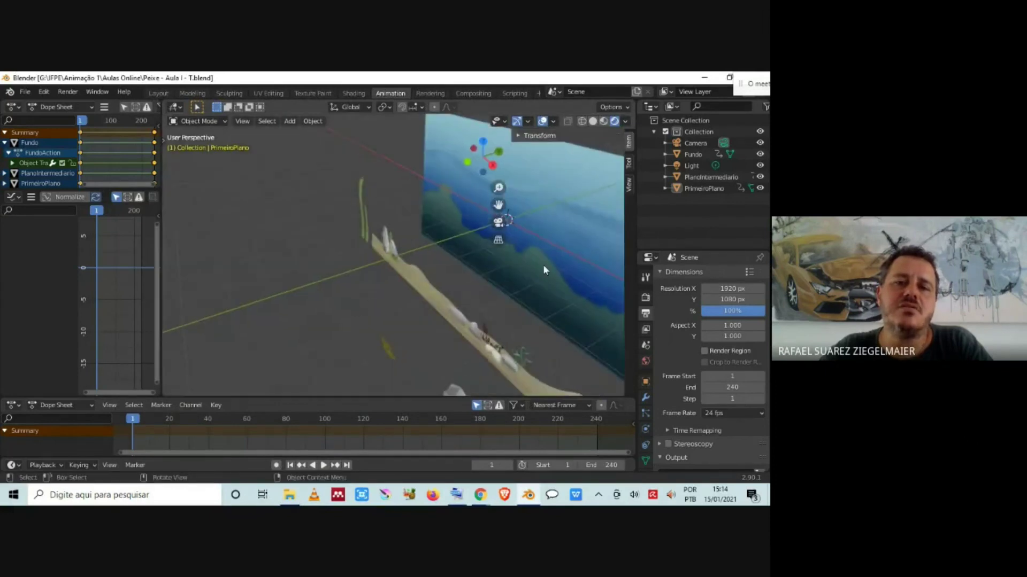
{"action": "left_click", "coordinate": [515, 167]}
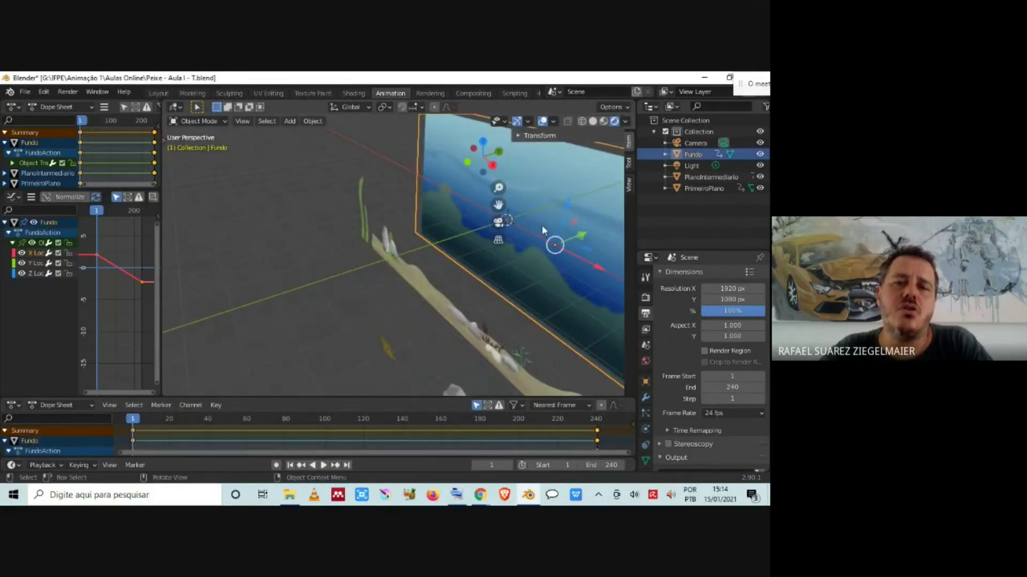
{"action": "middle_click_drag", "start_coordinate": [541, 224], "coordinate": [505, 268]}
{"action": "key", "text": "KP_0"}
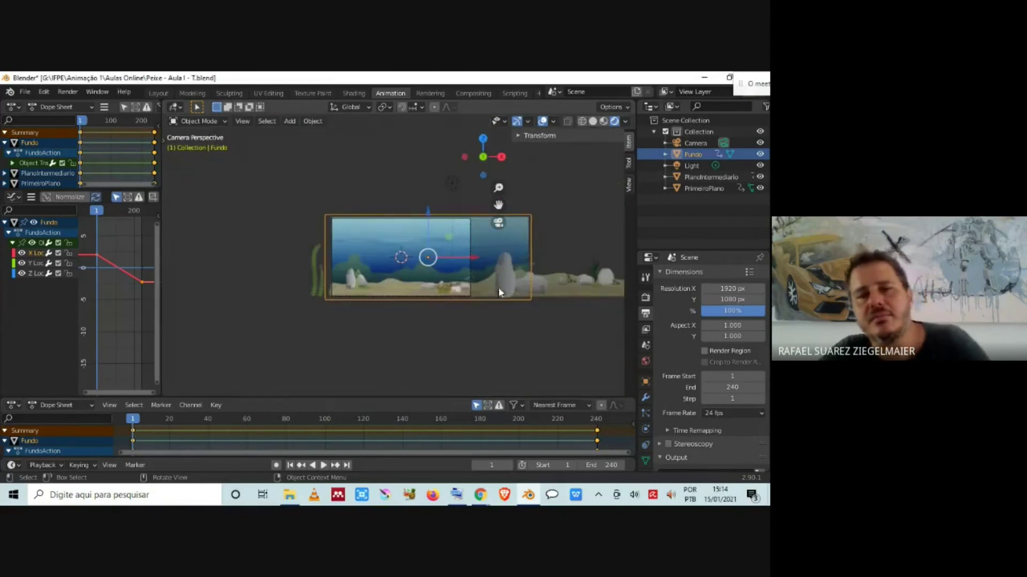
{"action": "key", "text": "Home"}
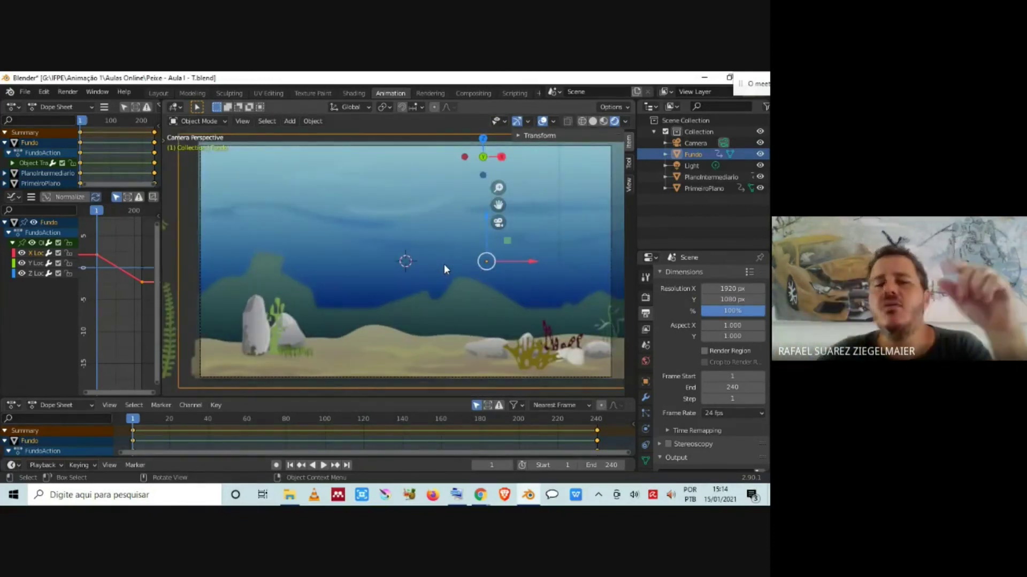
Bring up the Peixe Fundo Mar Novo image folder for reference, return to the Blender scene, and deselect the Fundo plane
{"action": "left_click", "coordinate": [287, 497]}
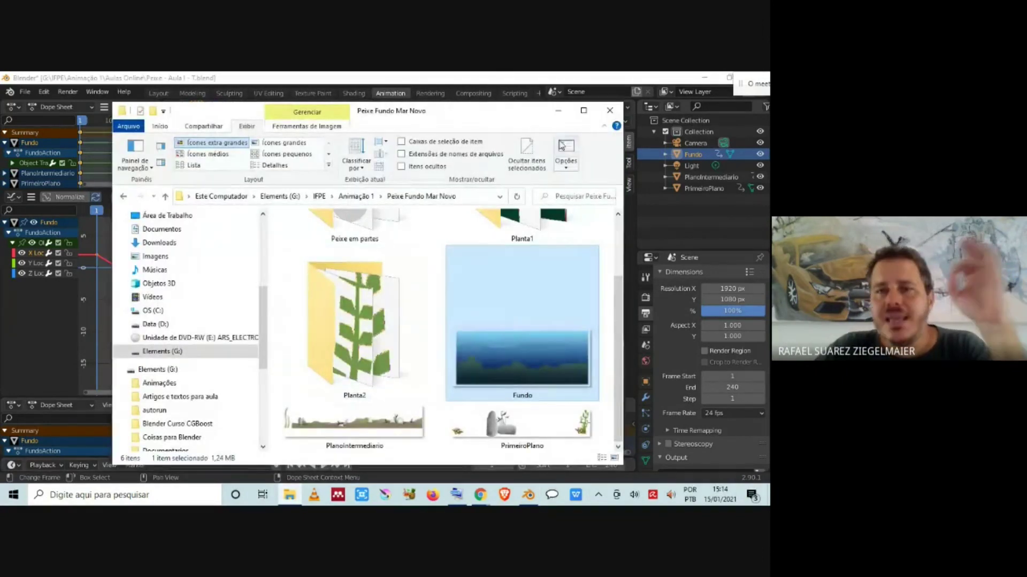
{"action": "left_click", "coordinate": [558, 111]}
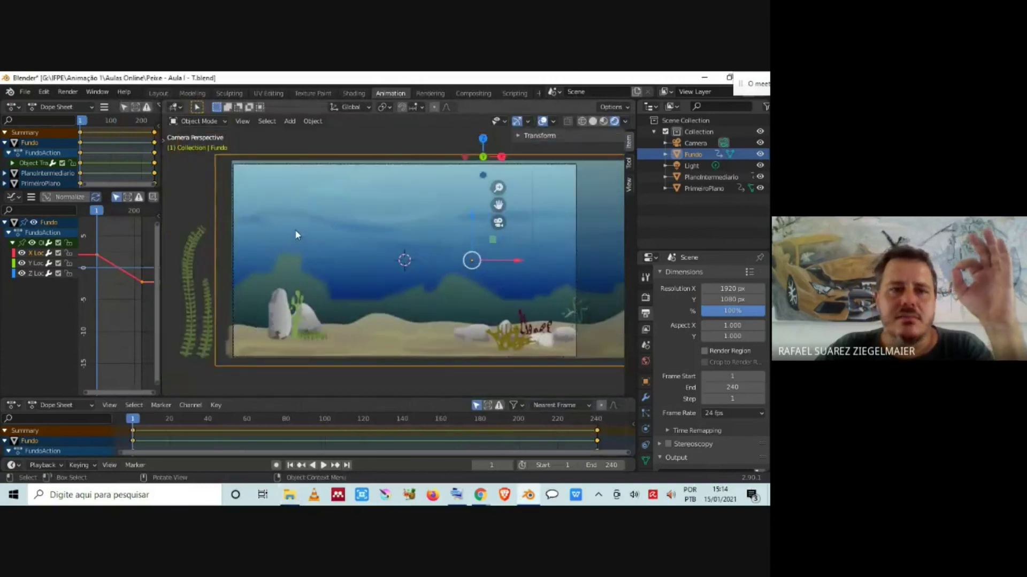
{"action": "scroll", "coordinate": [283, 237], "scroll_direction": "down", "scroll_amount": 1}
{"action": "left_click", "coordinate": [269, 239]}
{"action": "scroll", "coordinate": [378, 240], "scroll_direction": "up", "scroll_amount": 3}
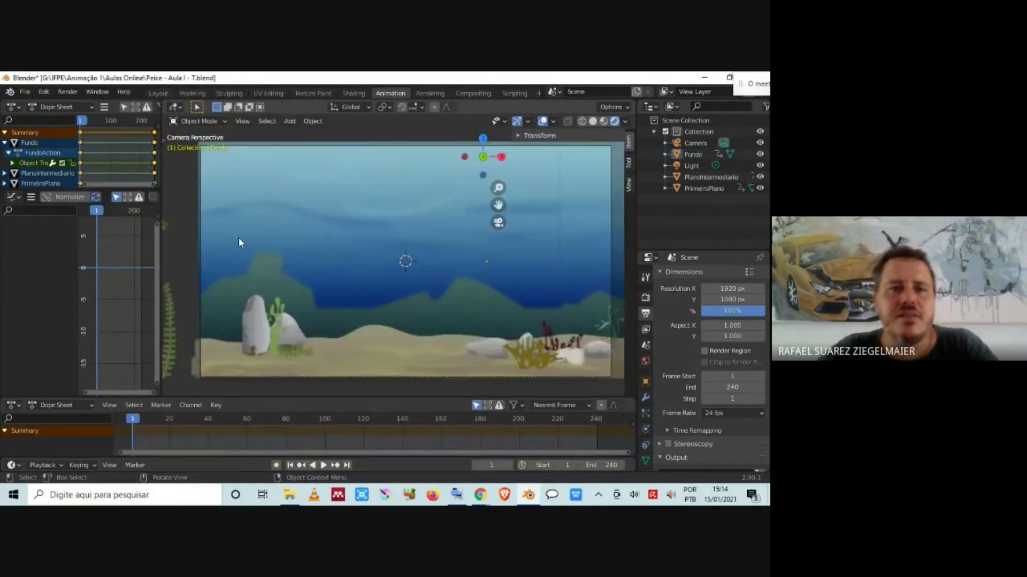
{"action": "scroll", "coordinate": [238, 239], "scroll_direction": "down", "scroll_amount": 1}
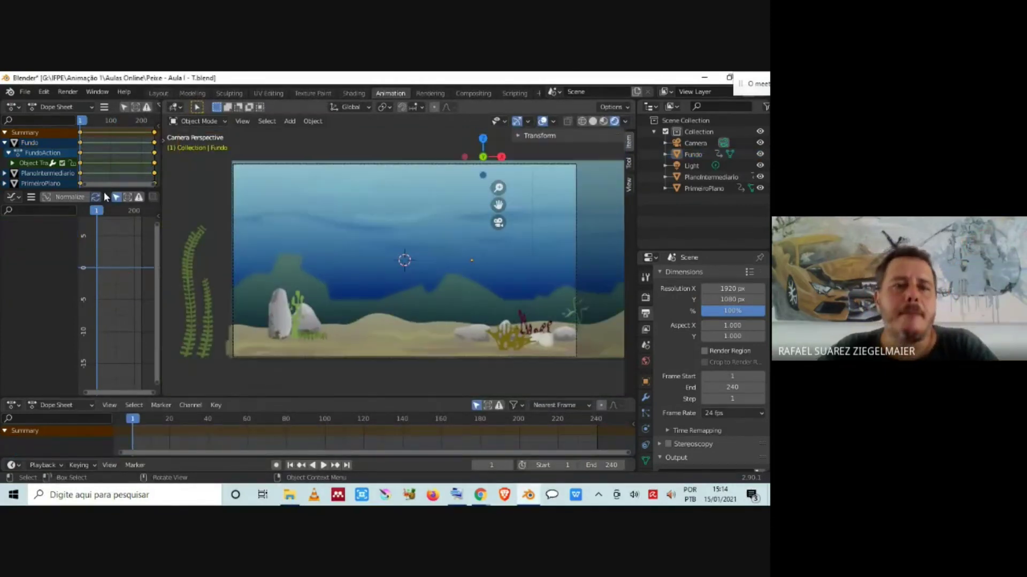
Enable automatic packing of the external image files into the .blend file
{"action": "left_click", "coordinate": [25, 92]}
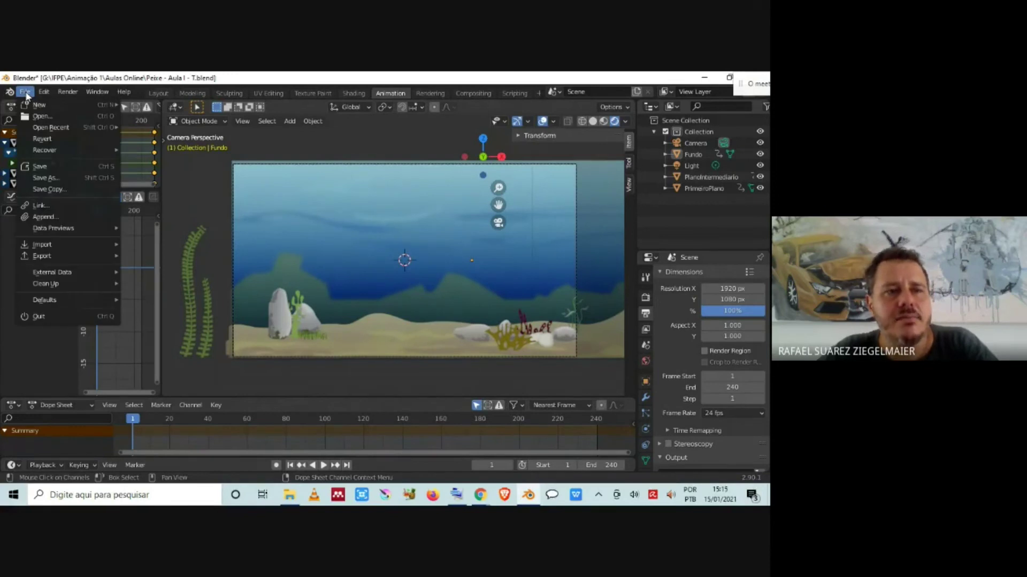
{"action": "mouse_move", "coordinate": [49, 274]}
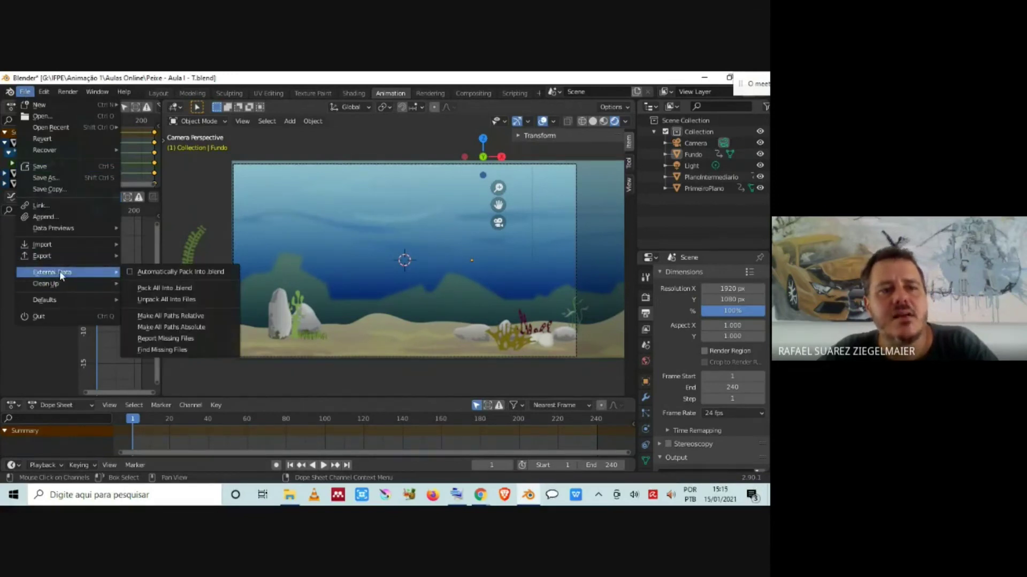
{"action": "left_click", "coordinate": [129, 272]}
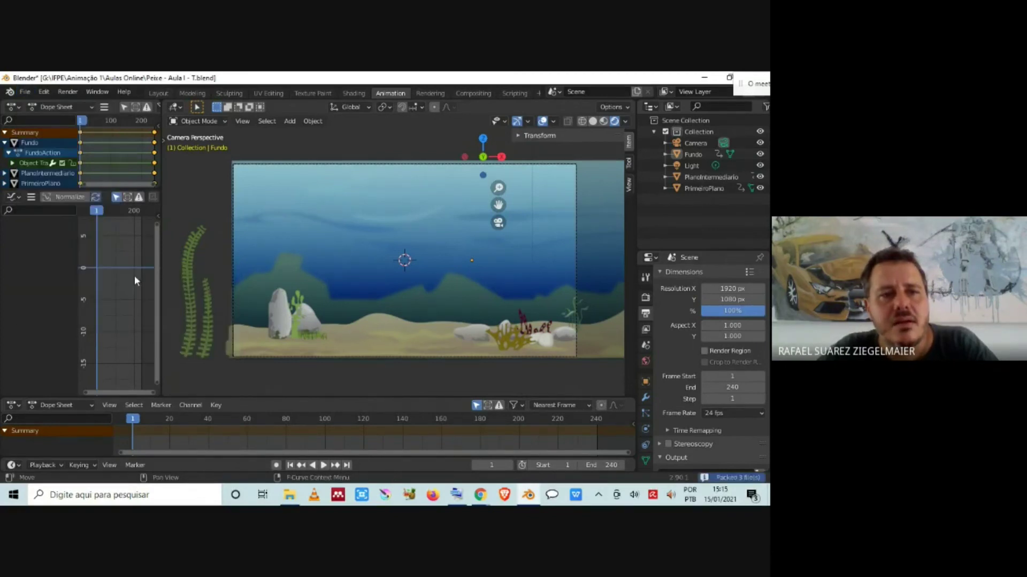
Review the external data packing options and save the Peixe - Aula I - T.blend file with its packed images
{"action": "left_click", "coordinate": [25, 93]}
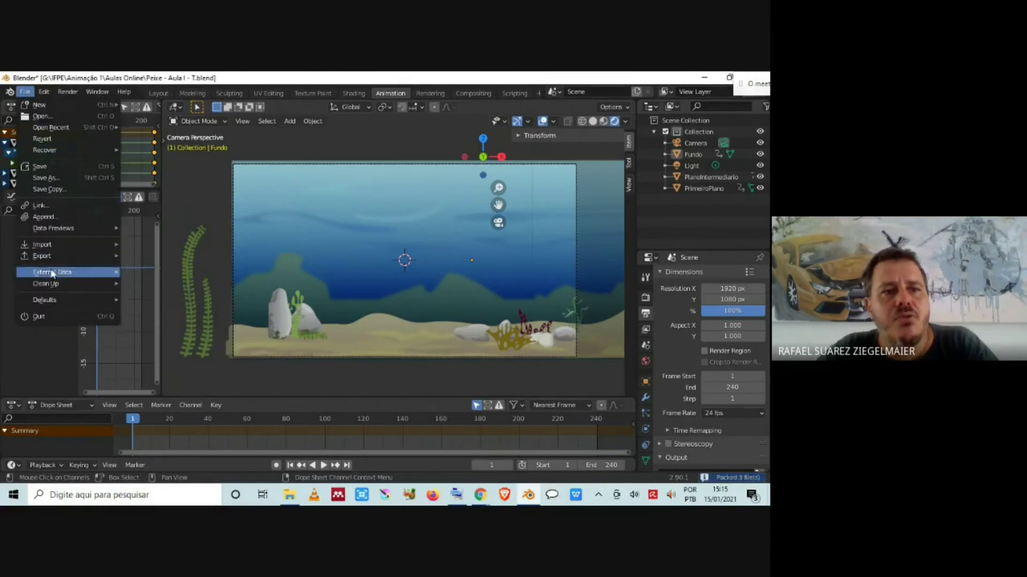
{"action": "mouse_move", "coordinate": [99, 273]}
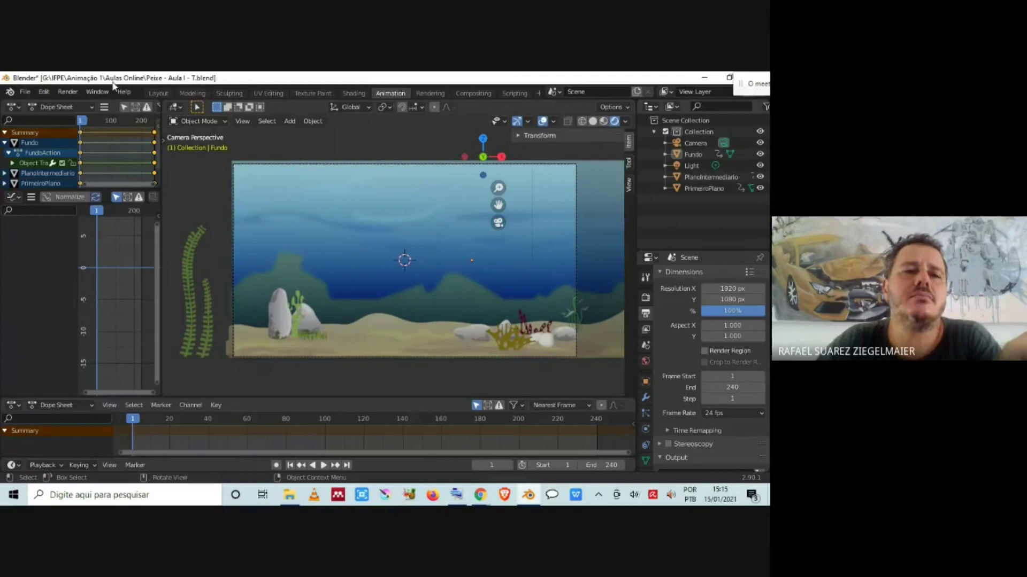
{"action": "left_click", "coordinate": [25, 92]}
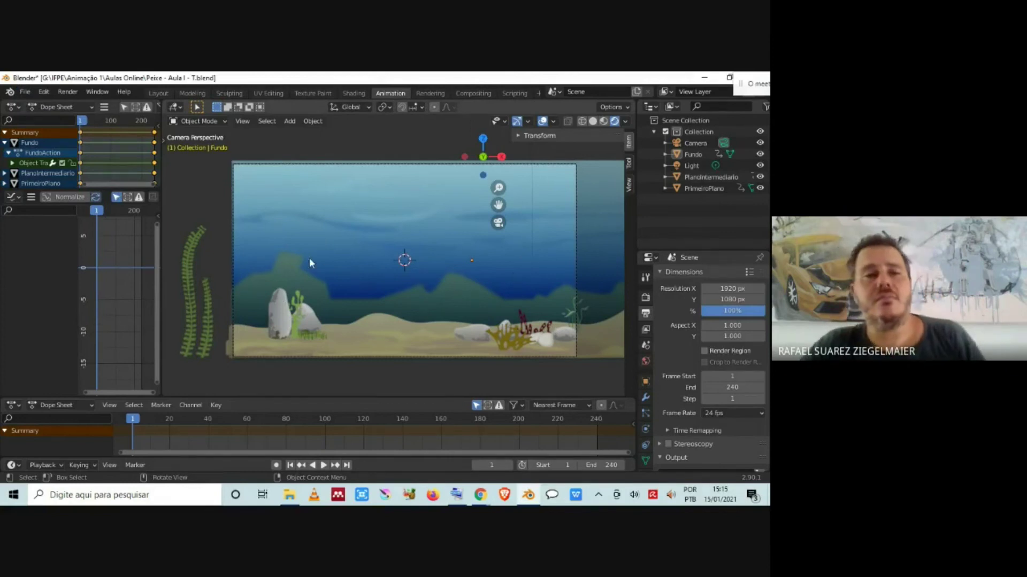
{"action": "left_click", "coordinate": [26, 91]}
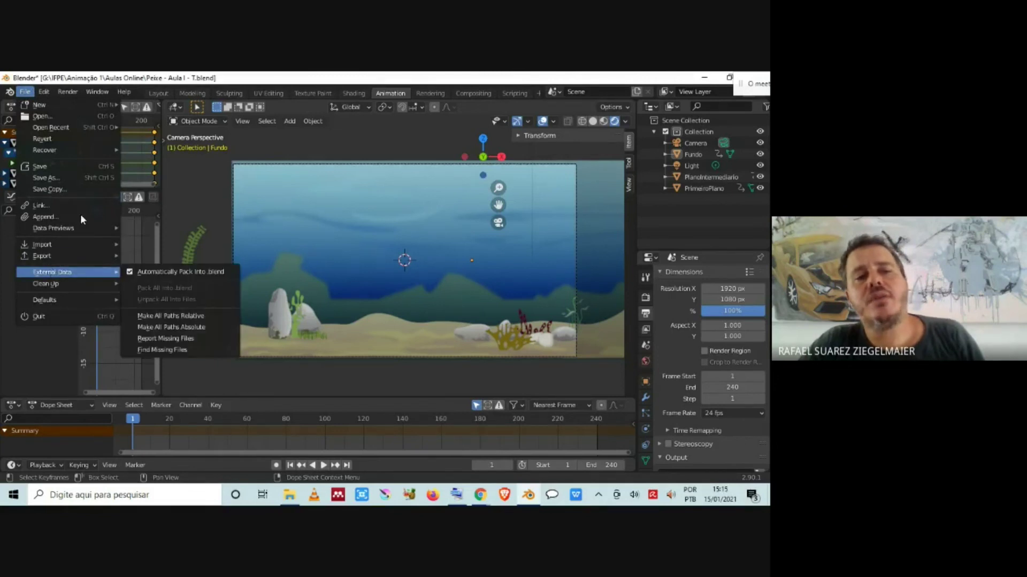
{"action": "mouse_move", "coordinate": [87, 270]}
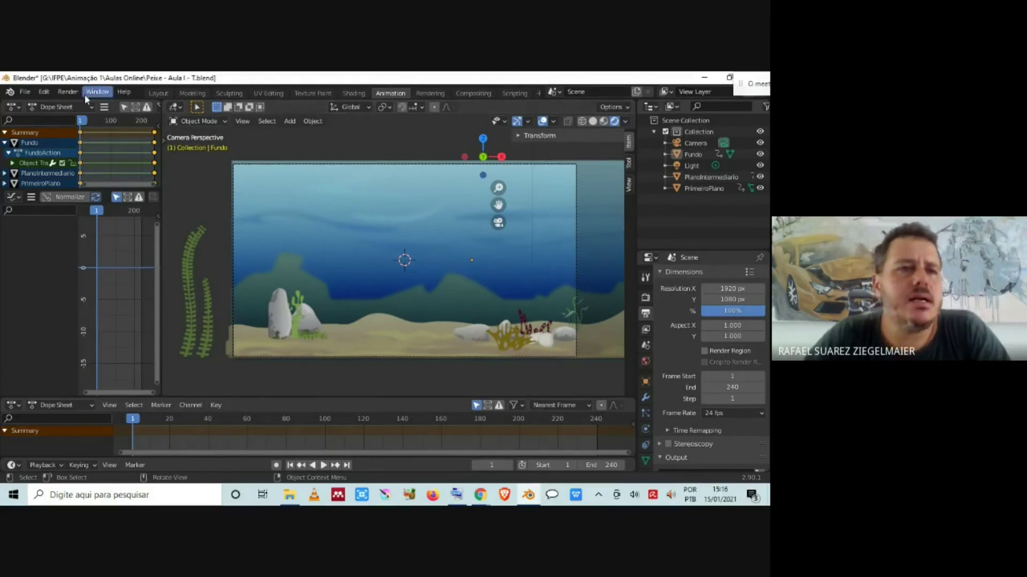
{"action": "left_click", "coordinate": [27, 92]}
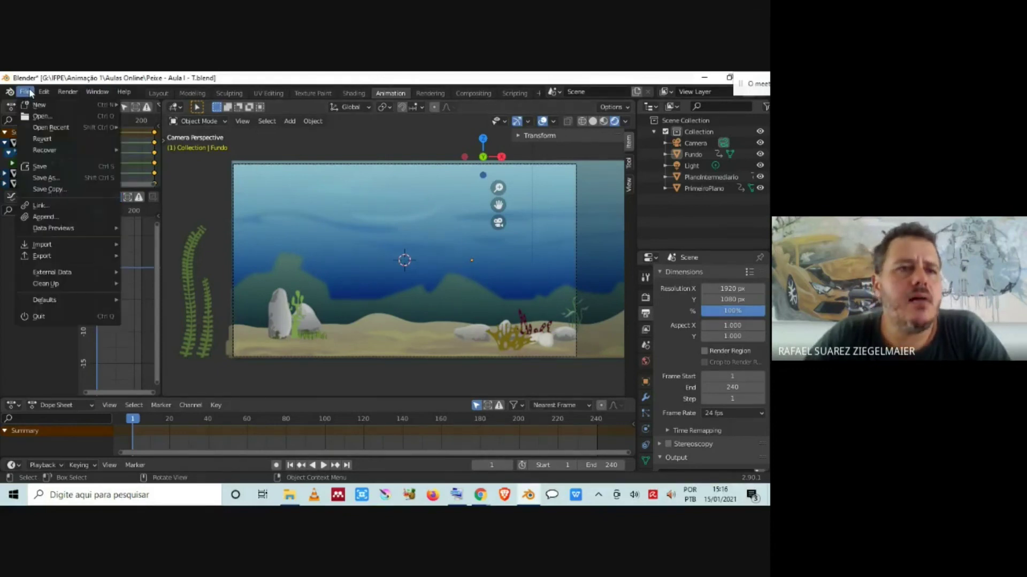
{"action": "left_click", "coordinate": [53, 166]}
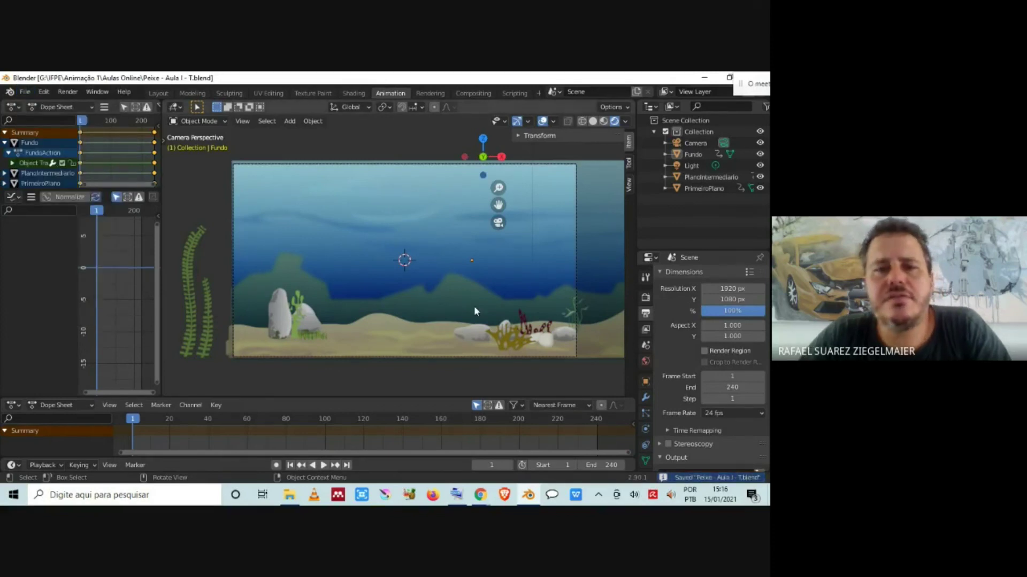